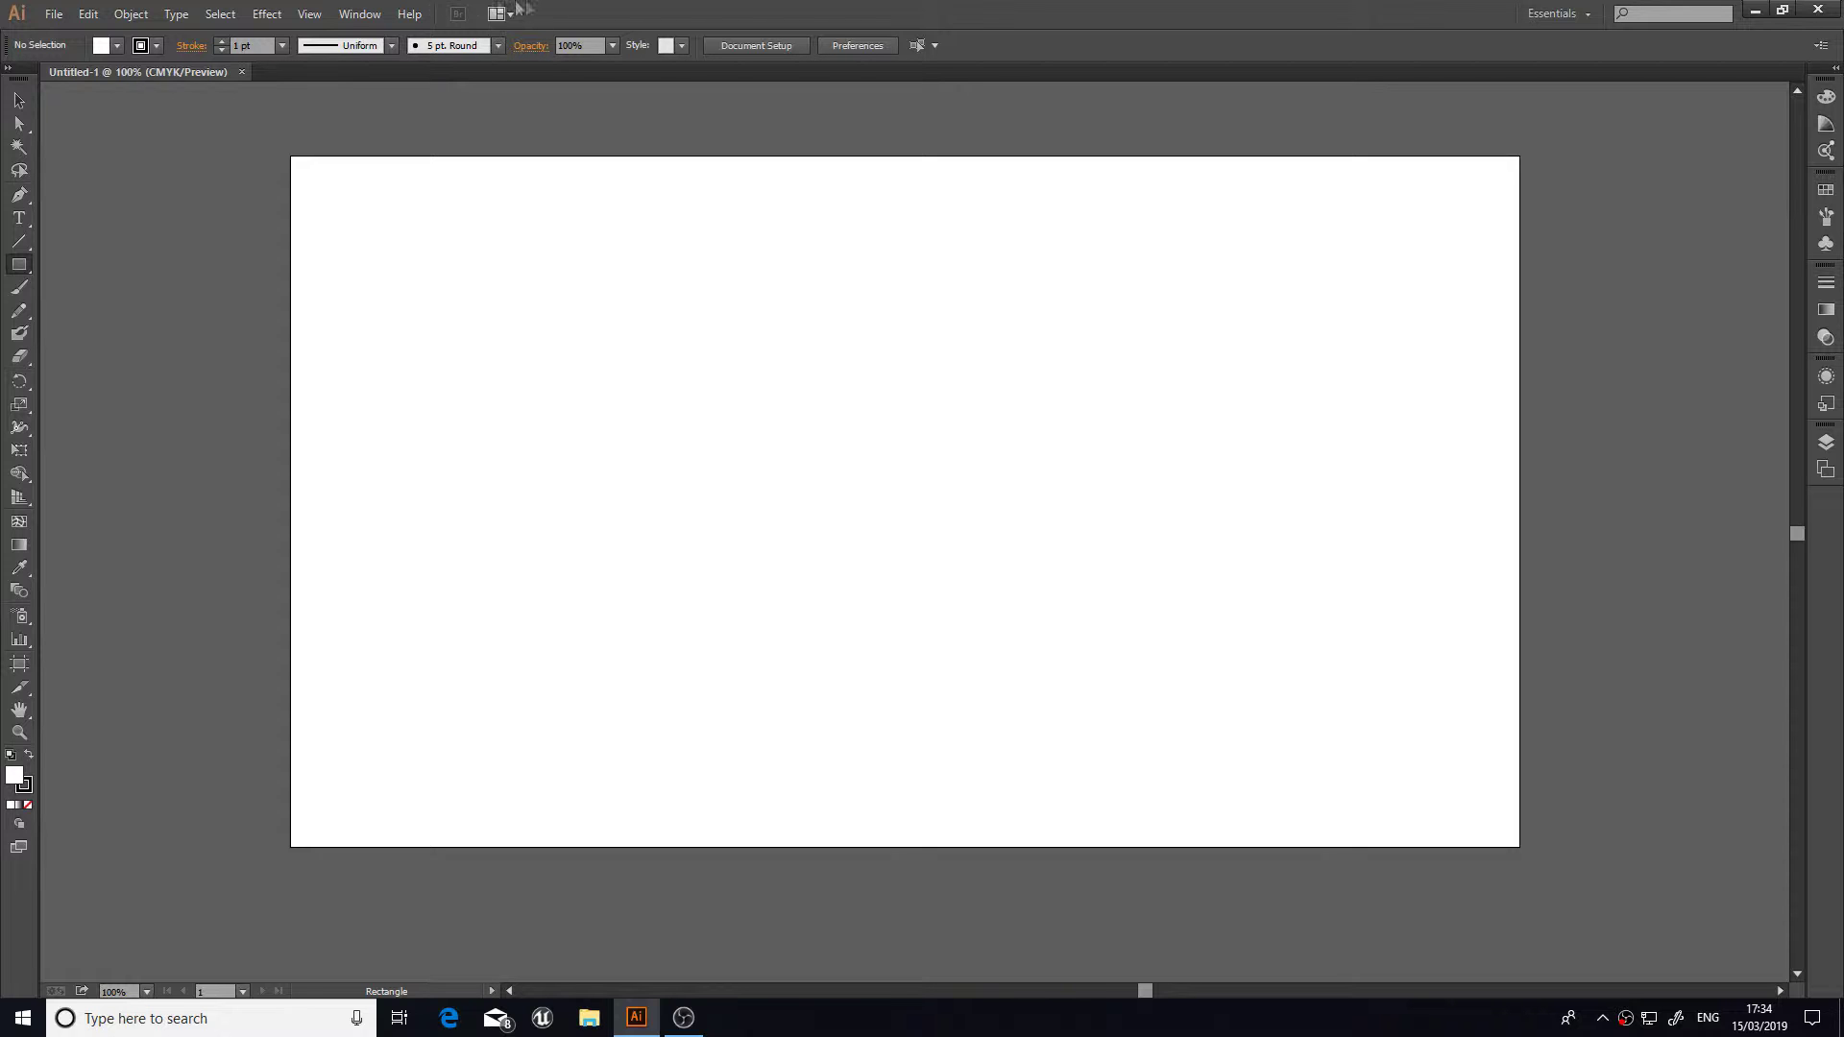
Step: Draw a 1280 × 720 pt rectangle covering the whole artboard as the background
click(19, 275)
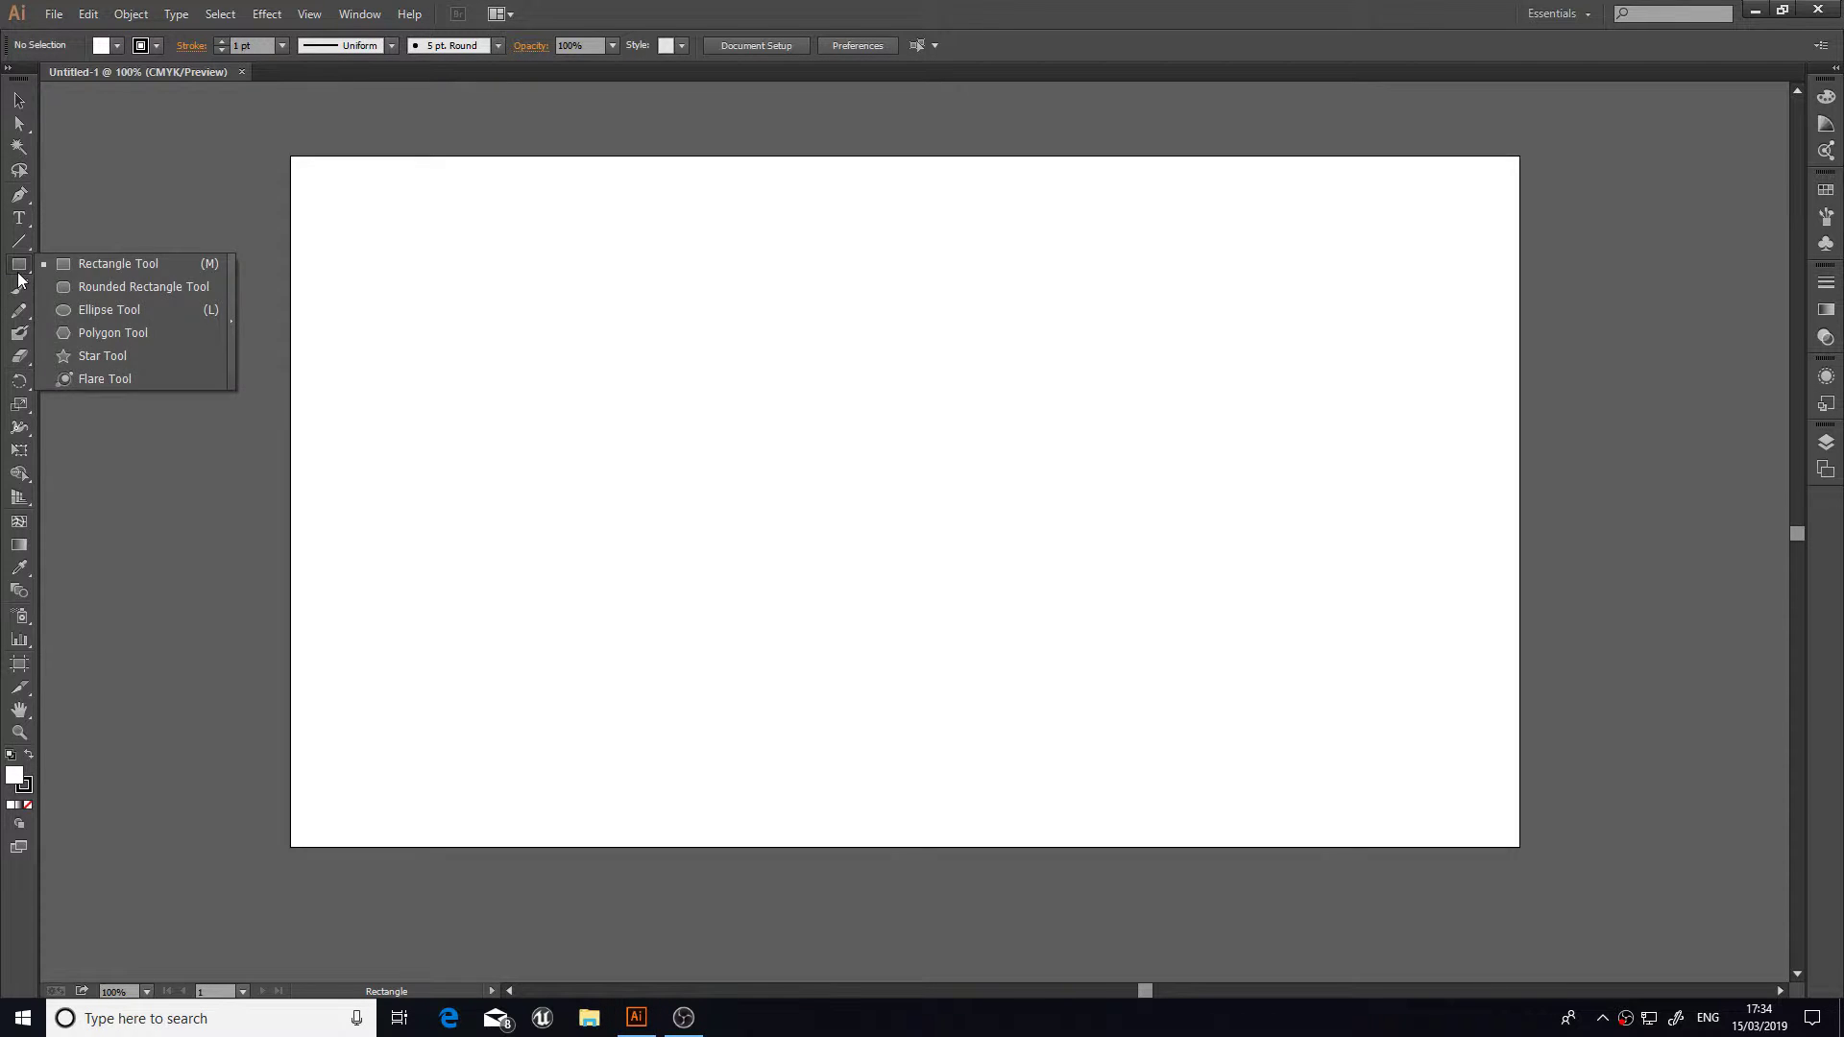
click(19, 309)
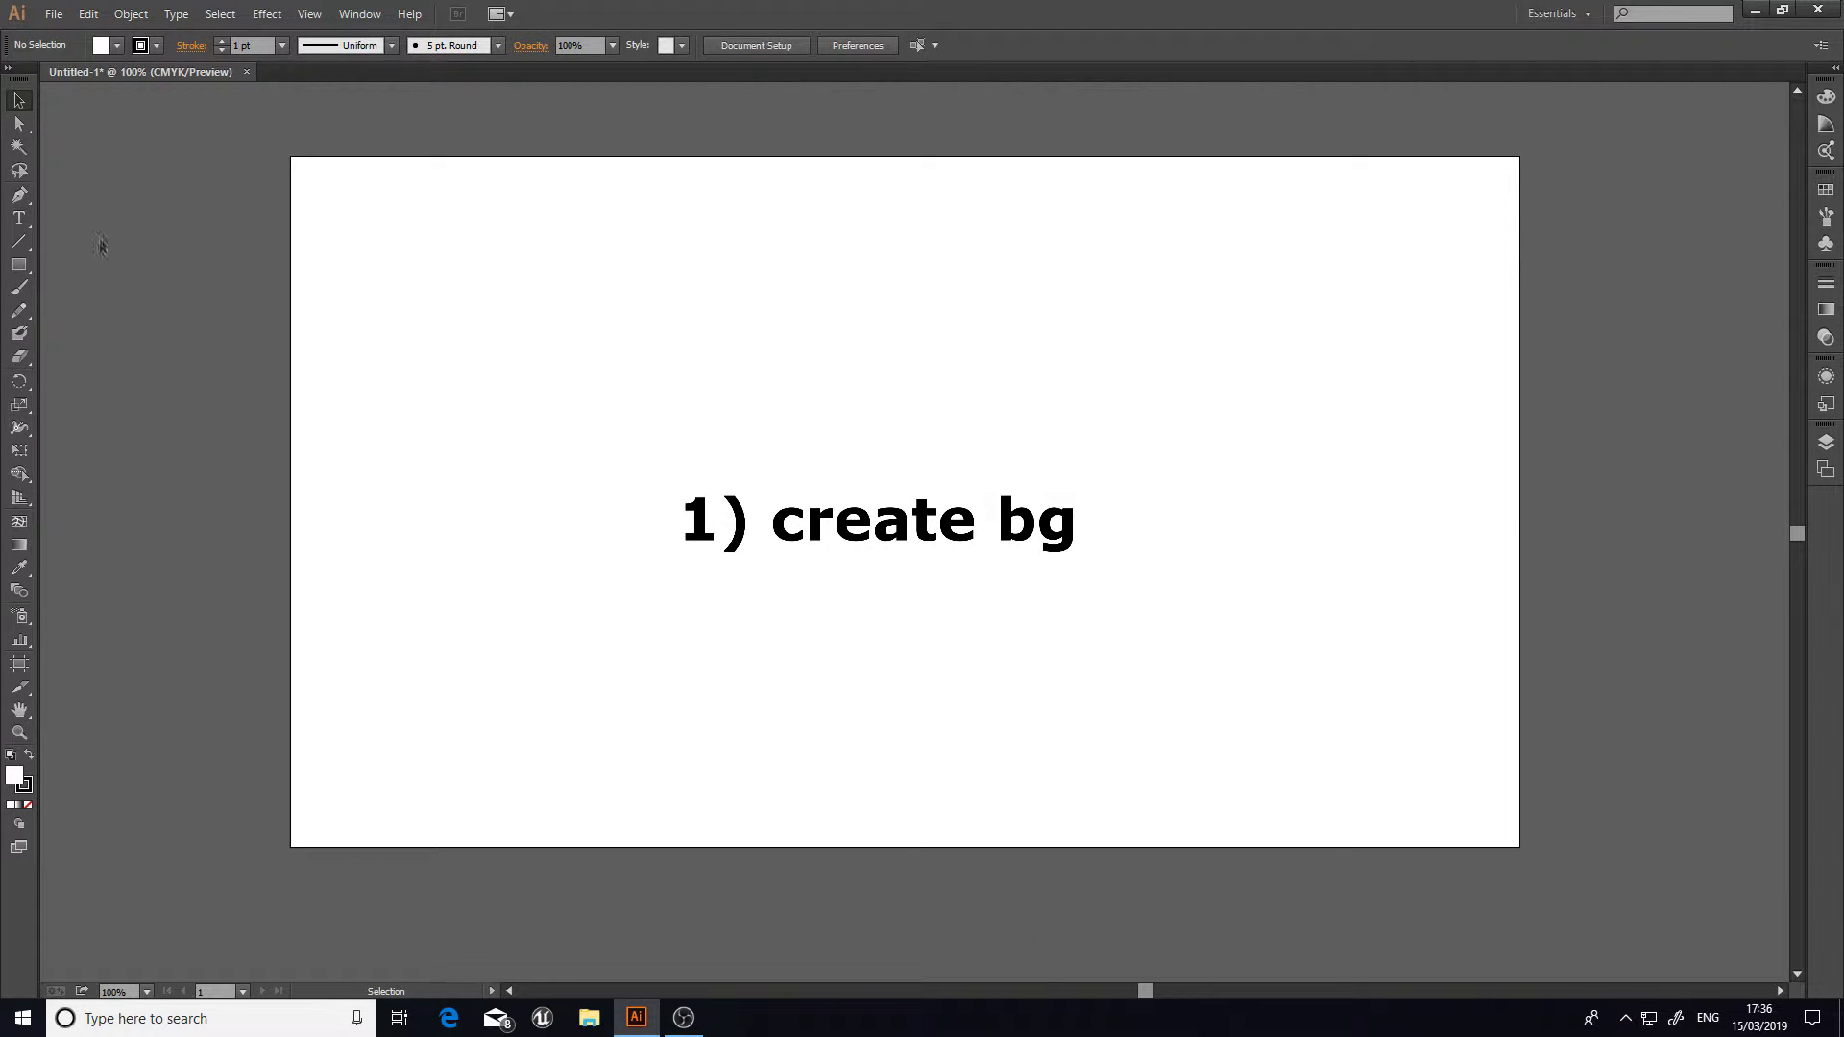
scroll(67, 260, up, 1)
click(21, 276)
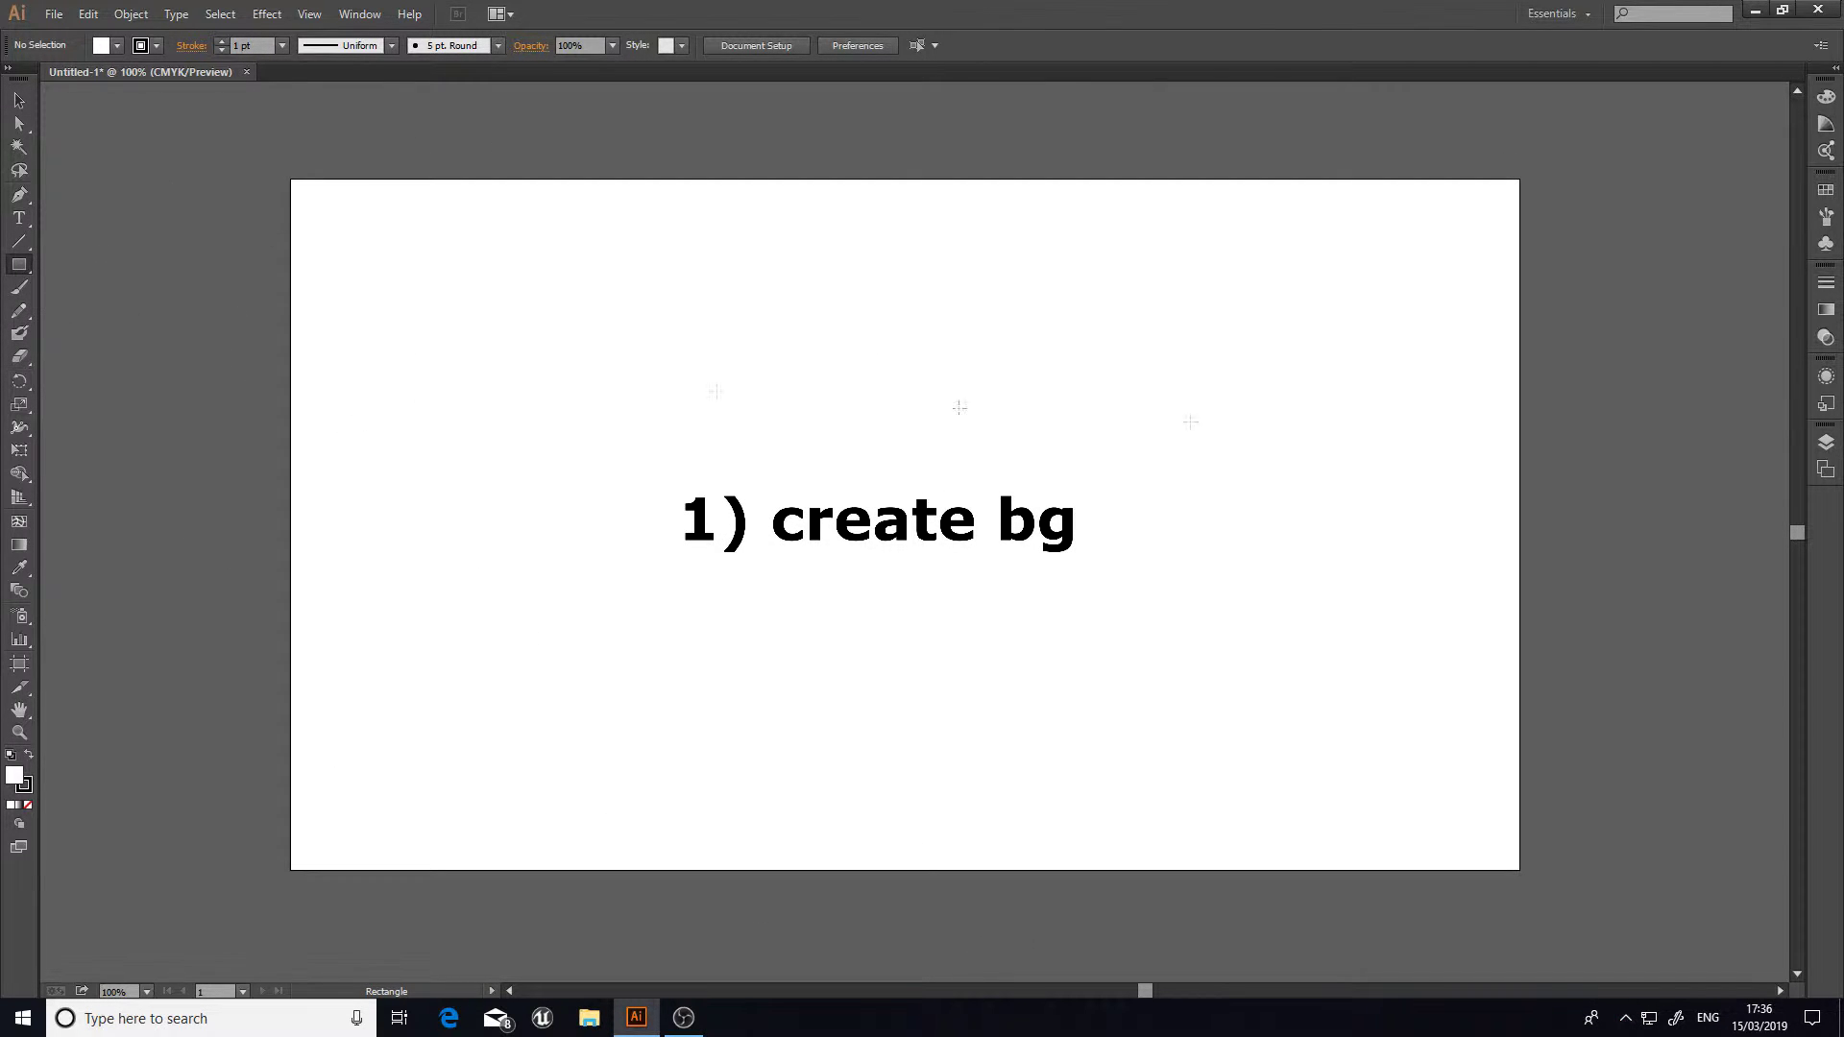
click(23, 268)
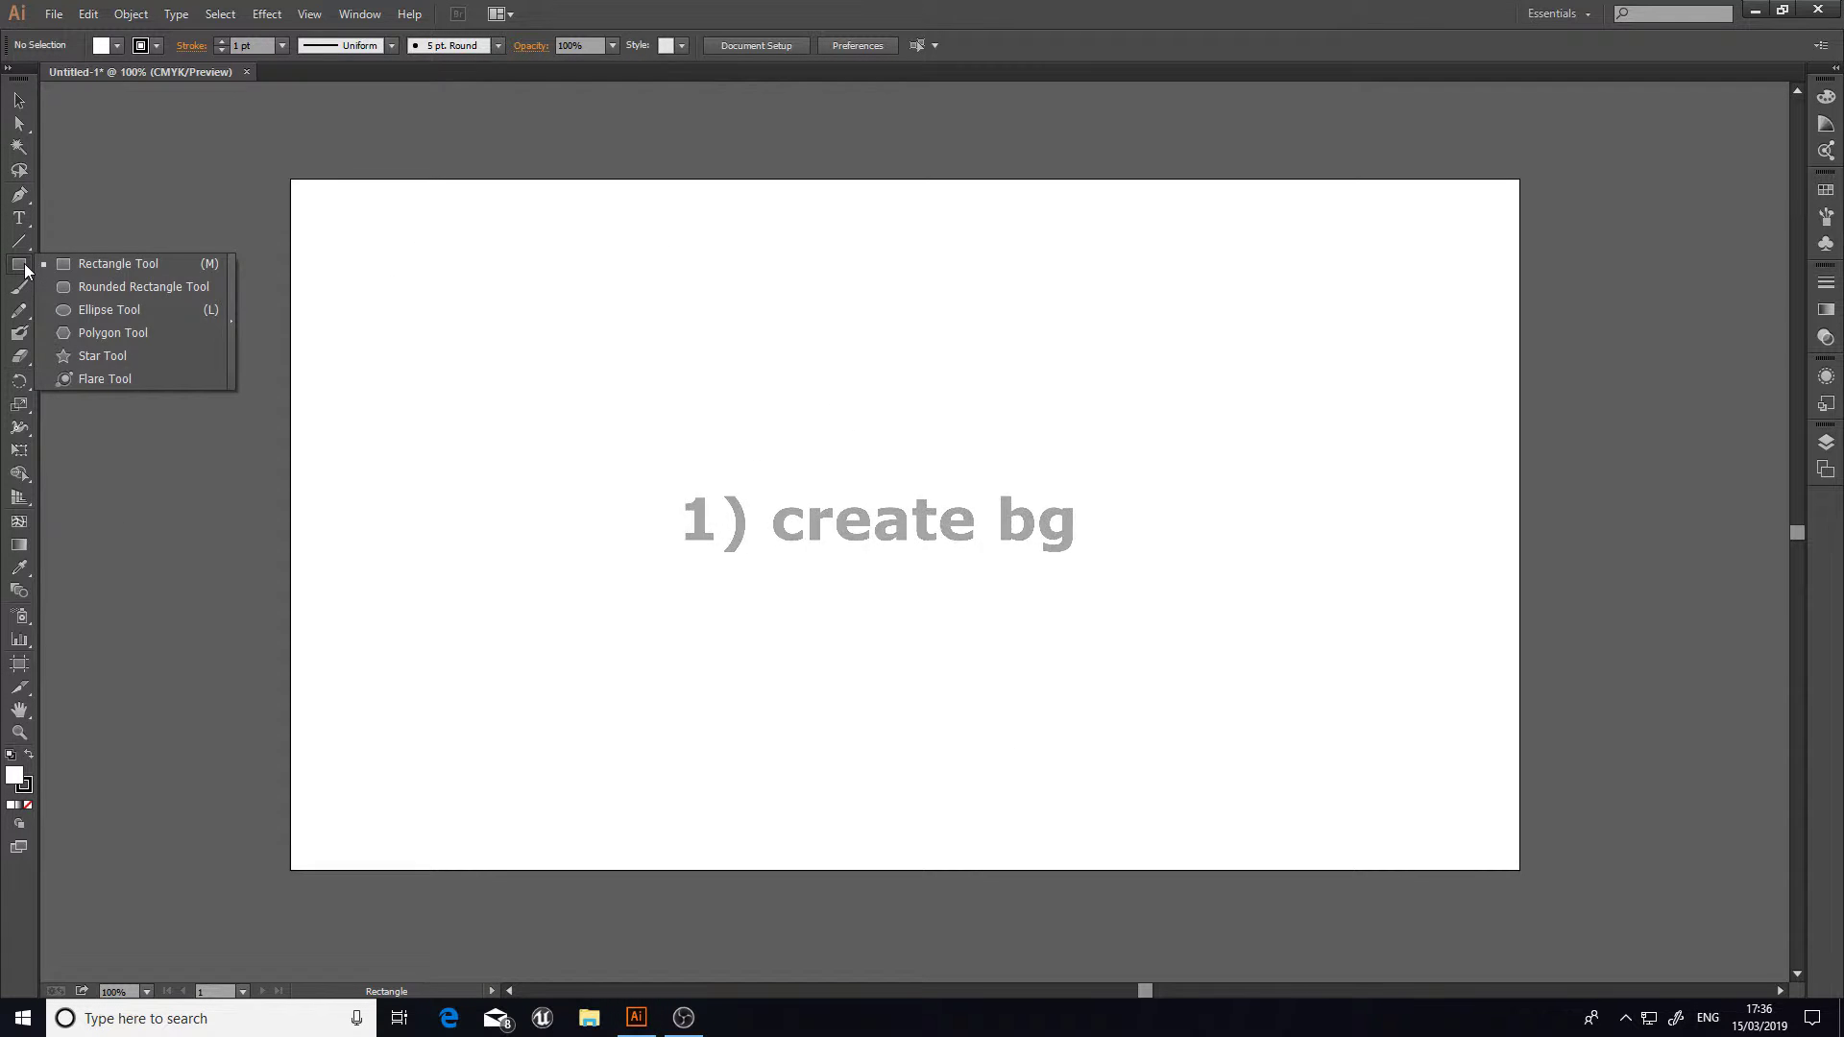
click(25, 269)
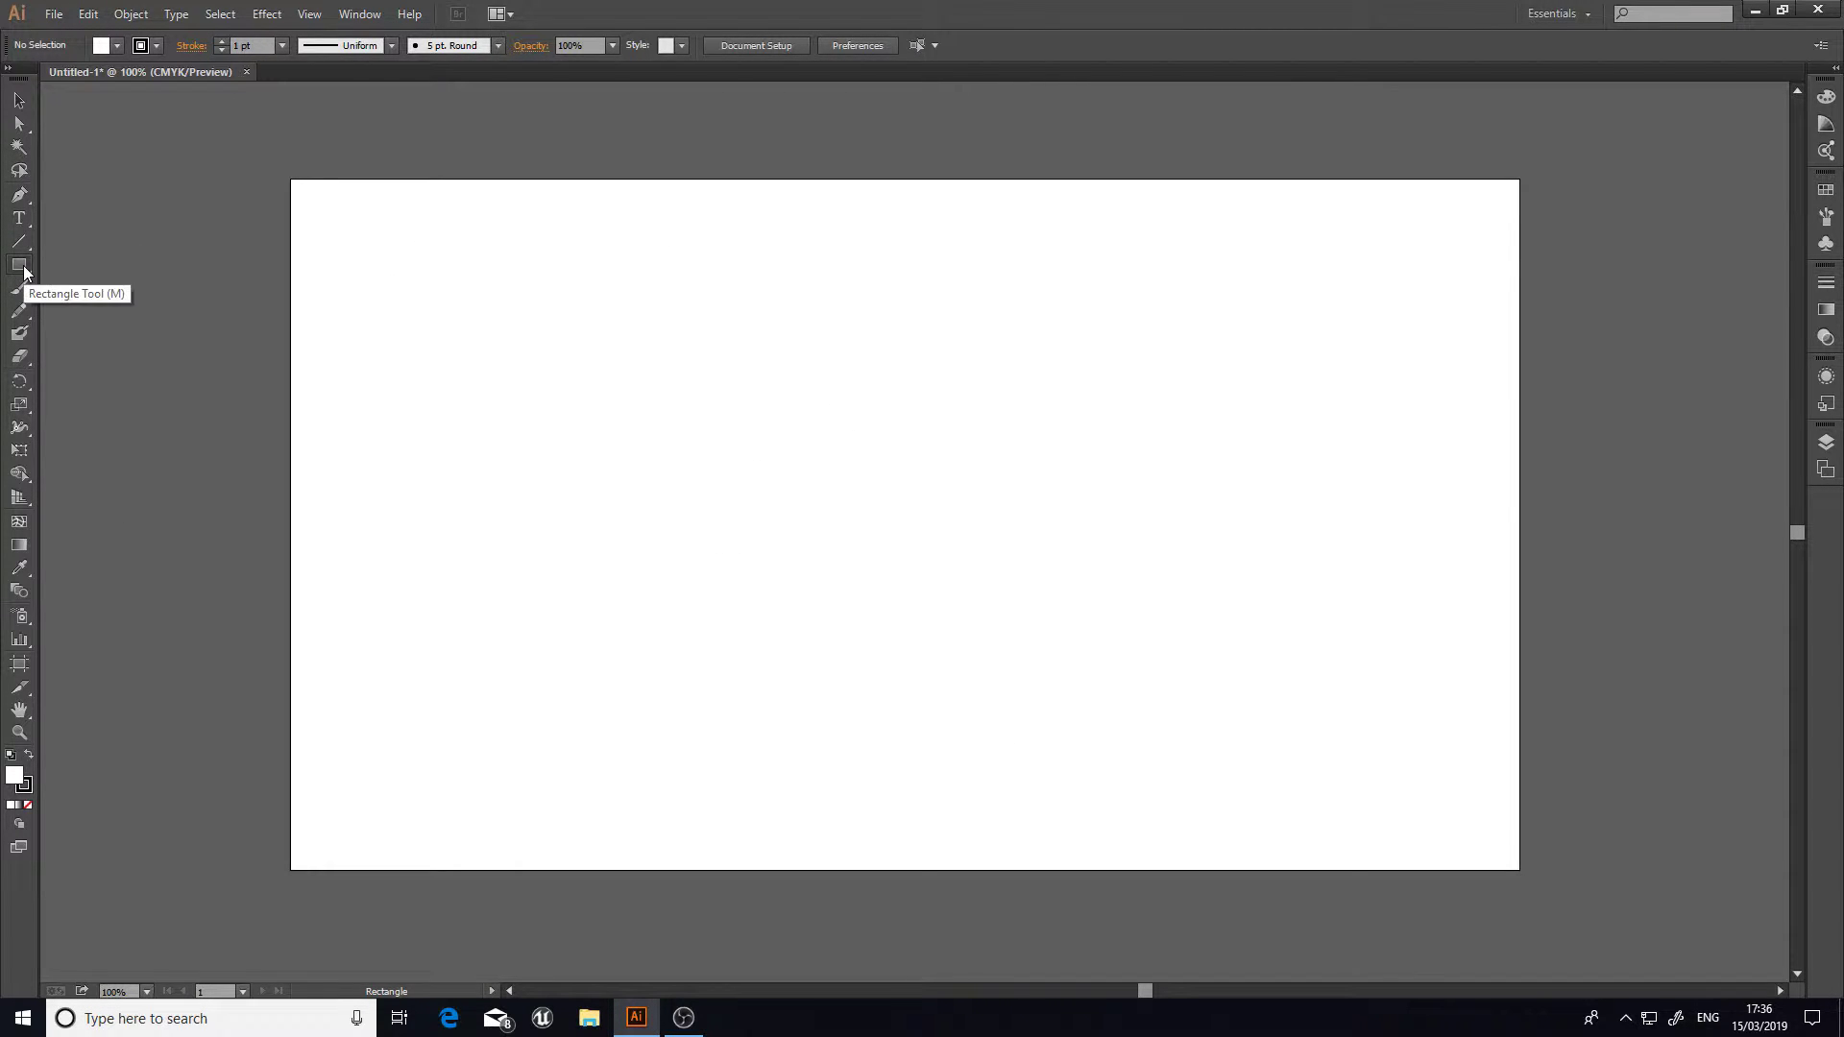
drag(290, 180, 1518, 870)
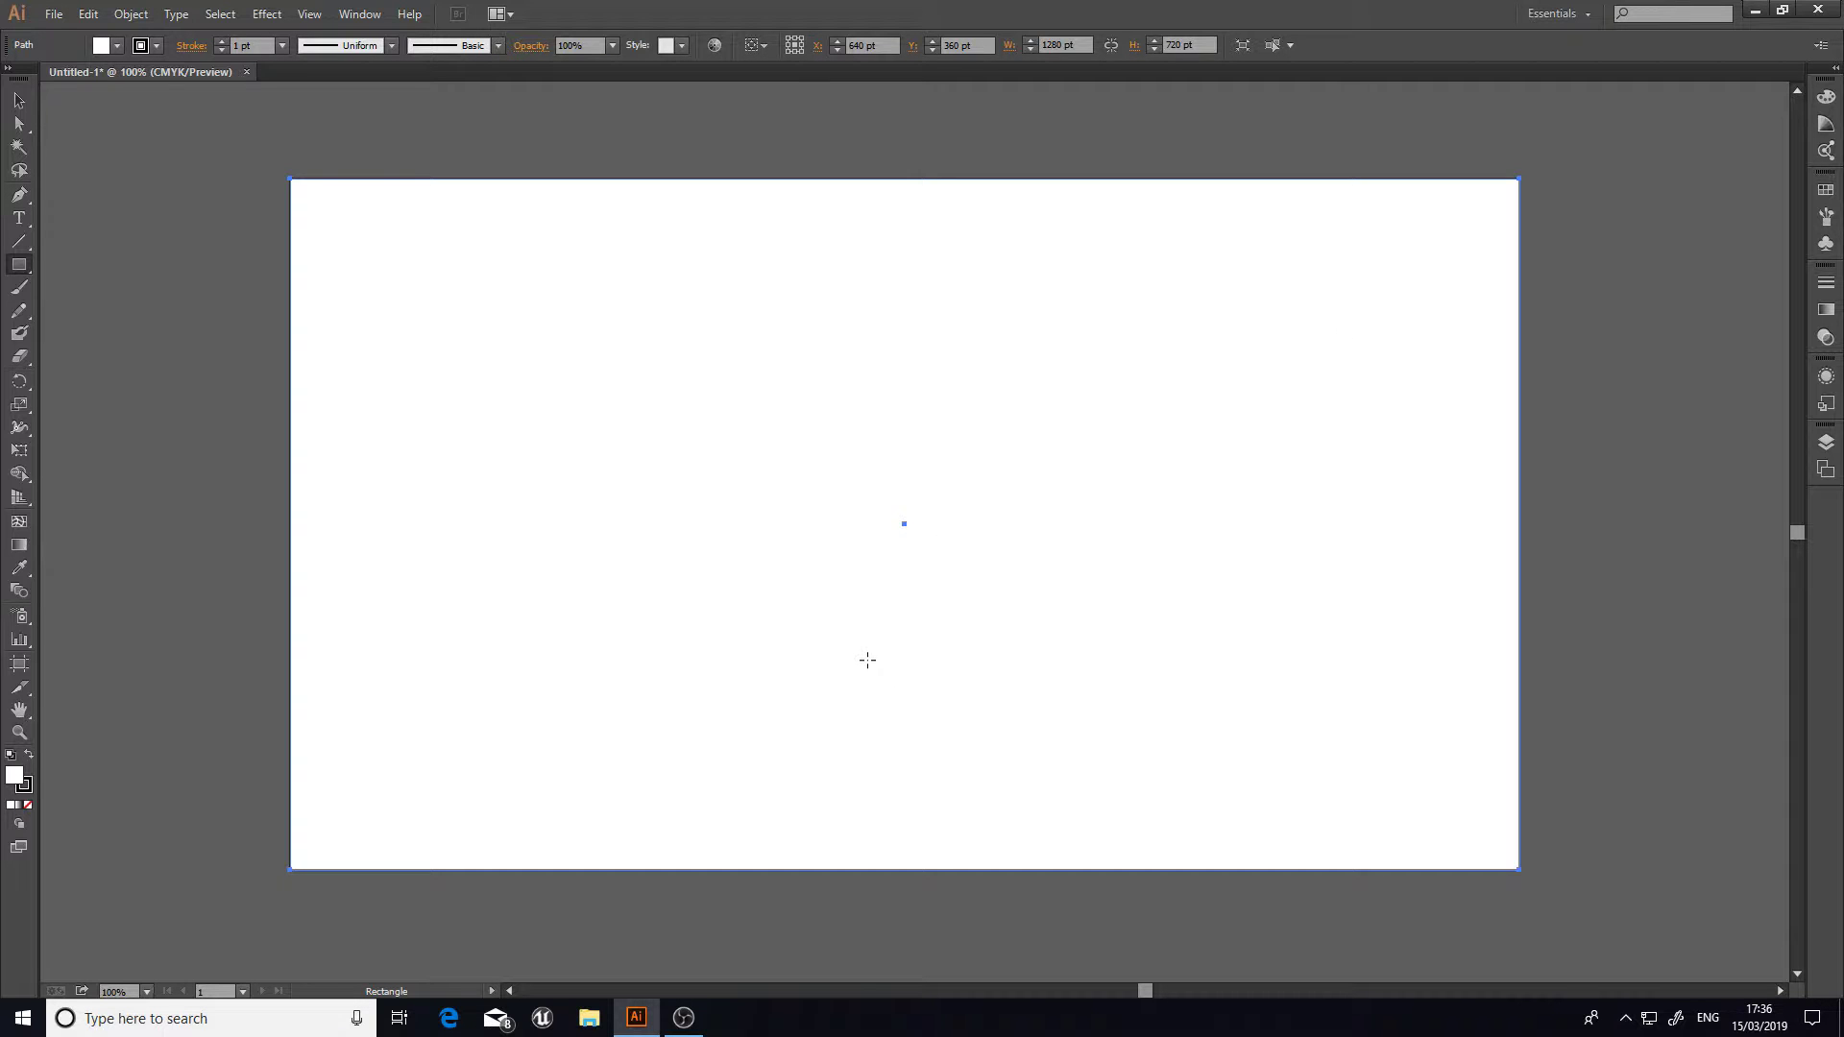
Step: Fill the background rectangle with the orange swatch
click(119, 46)
click(120, 47)
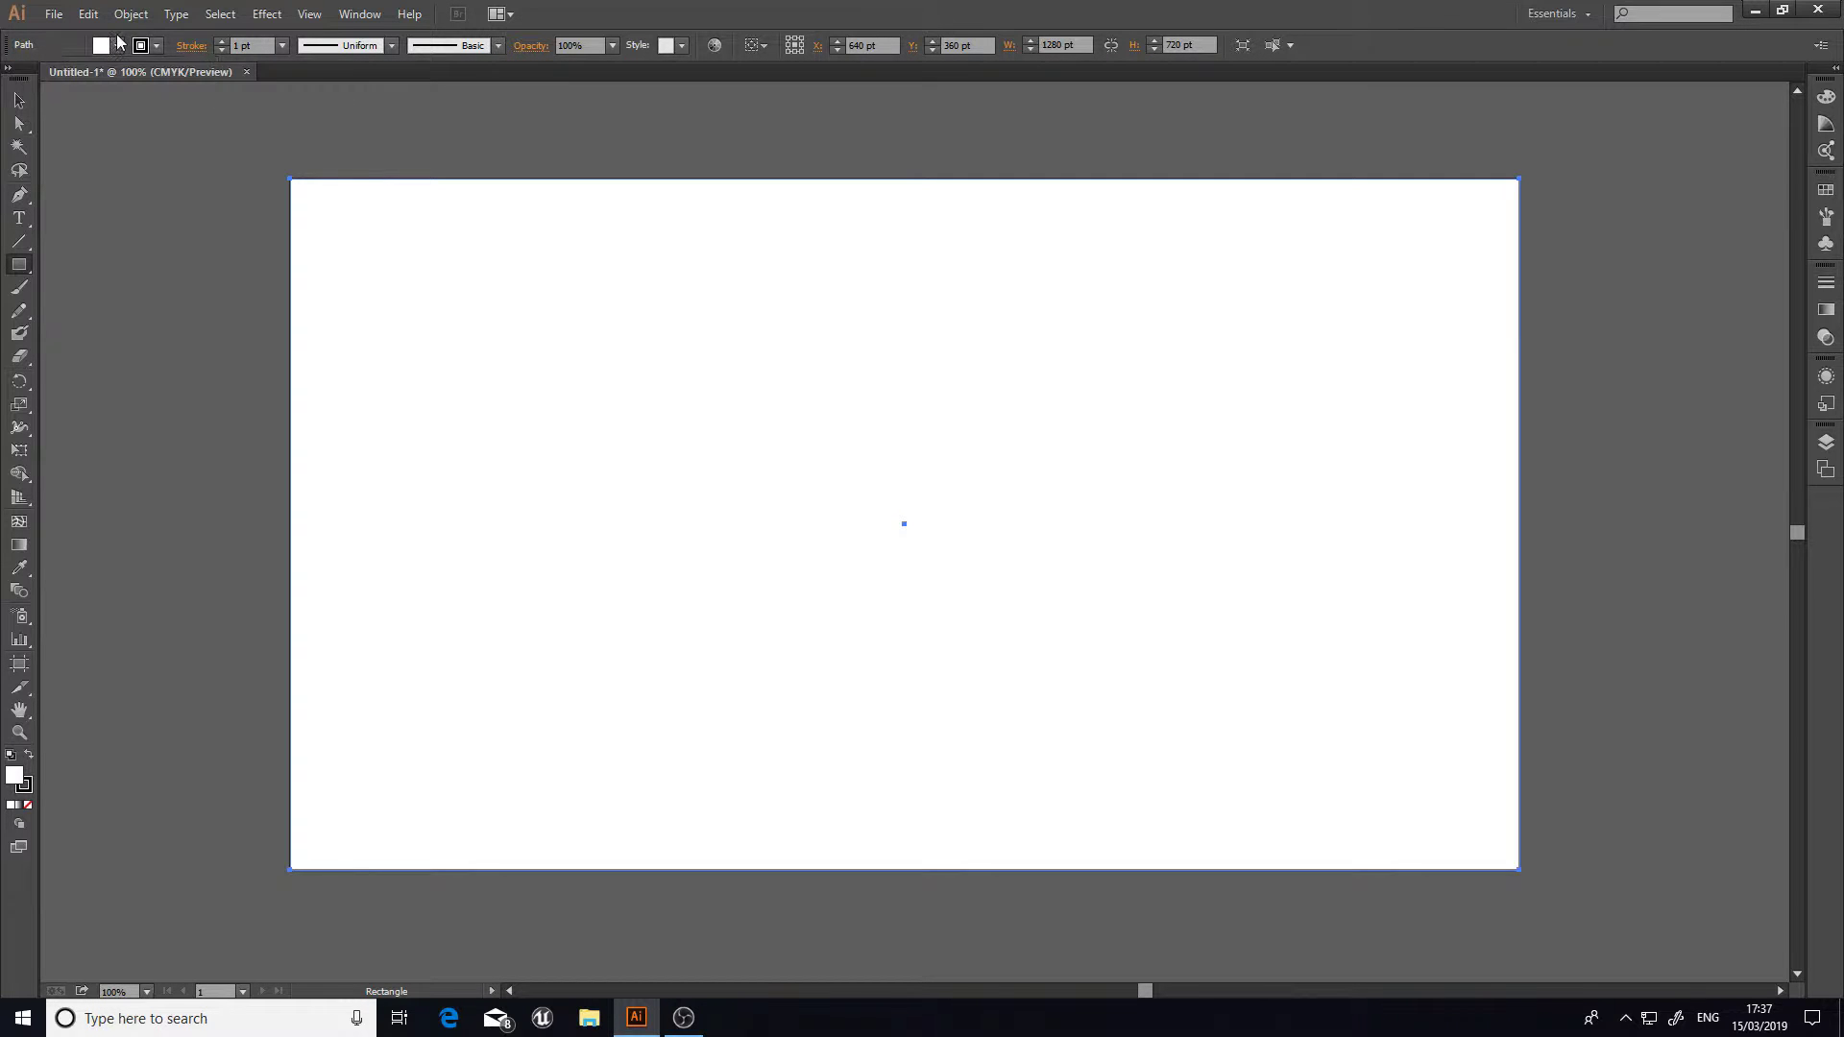
click(118, 47)
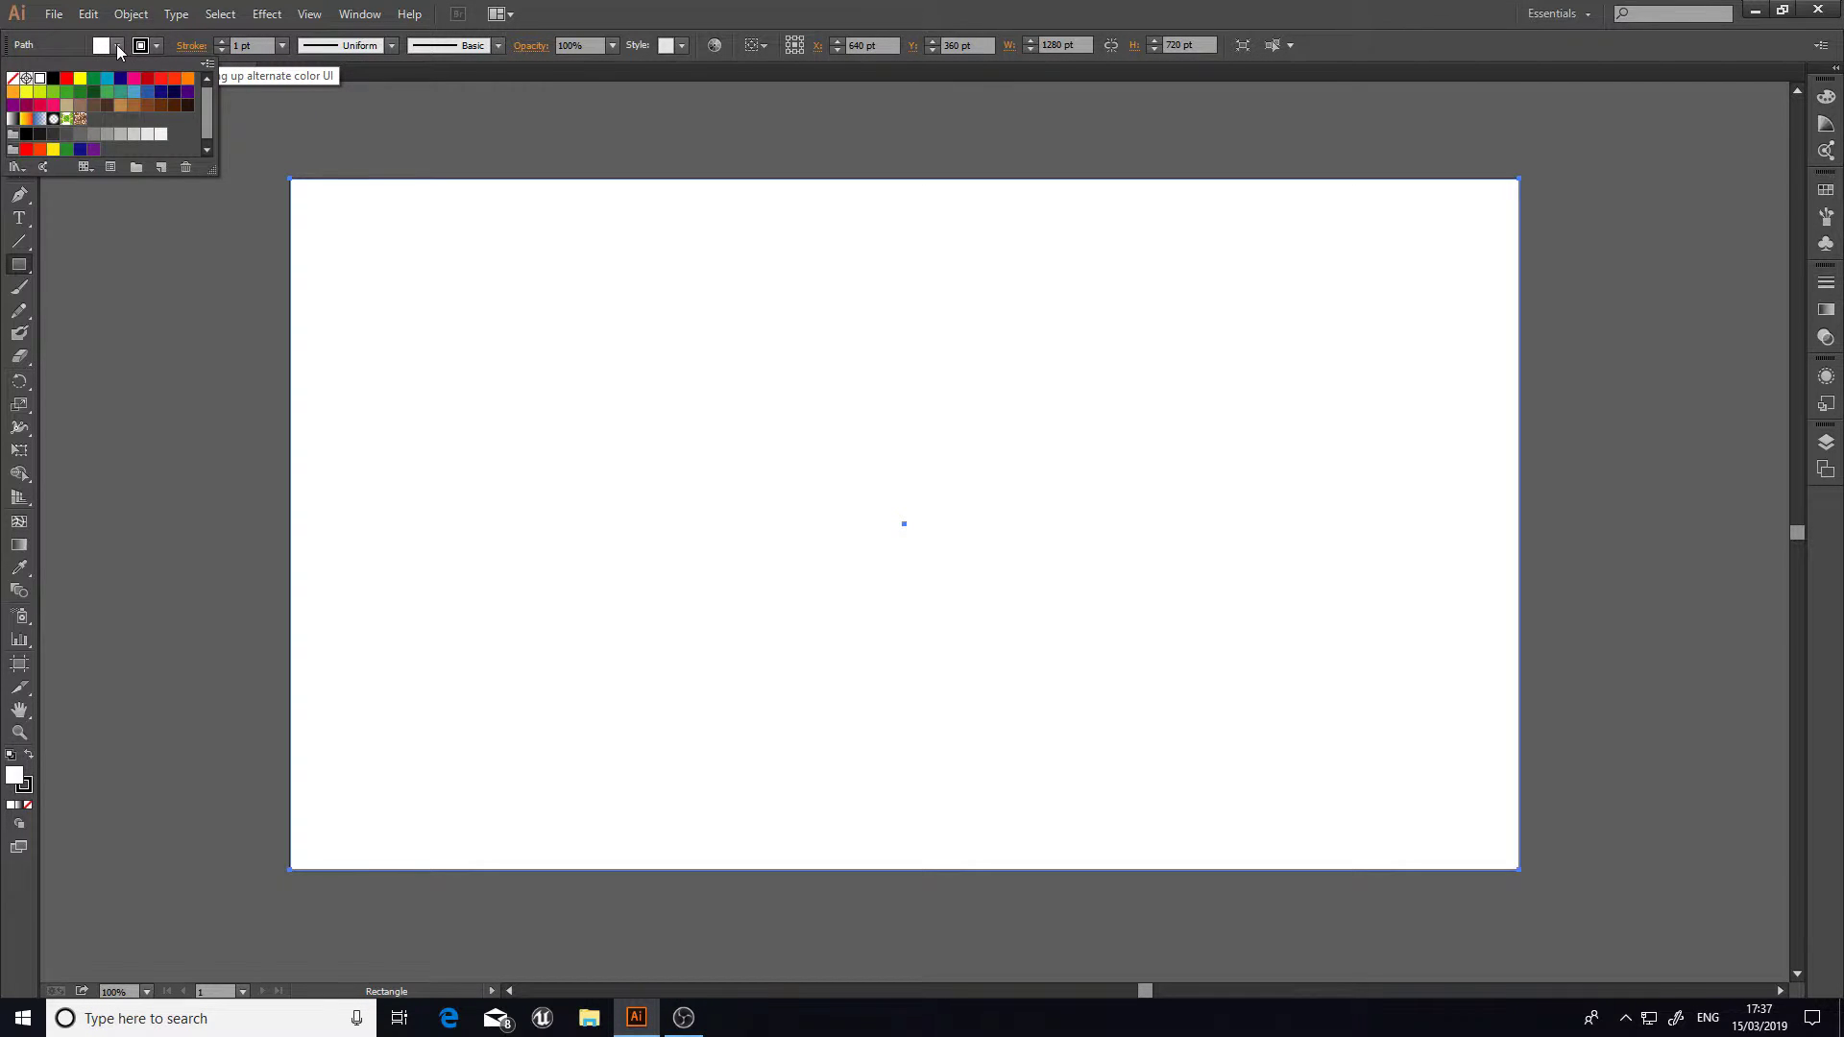
click(119, 47)
click(119, 47)
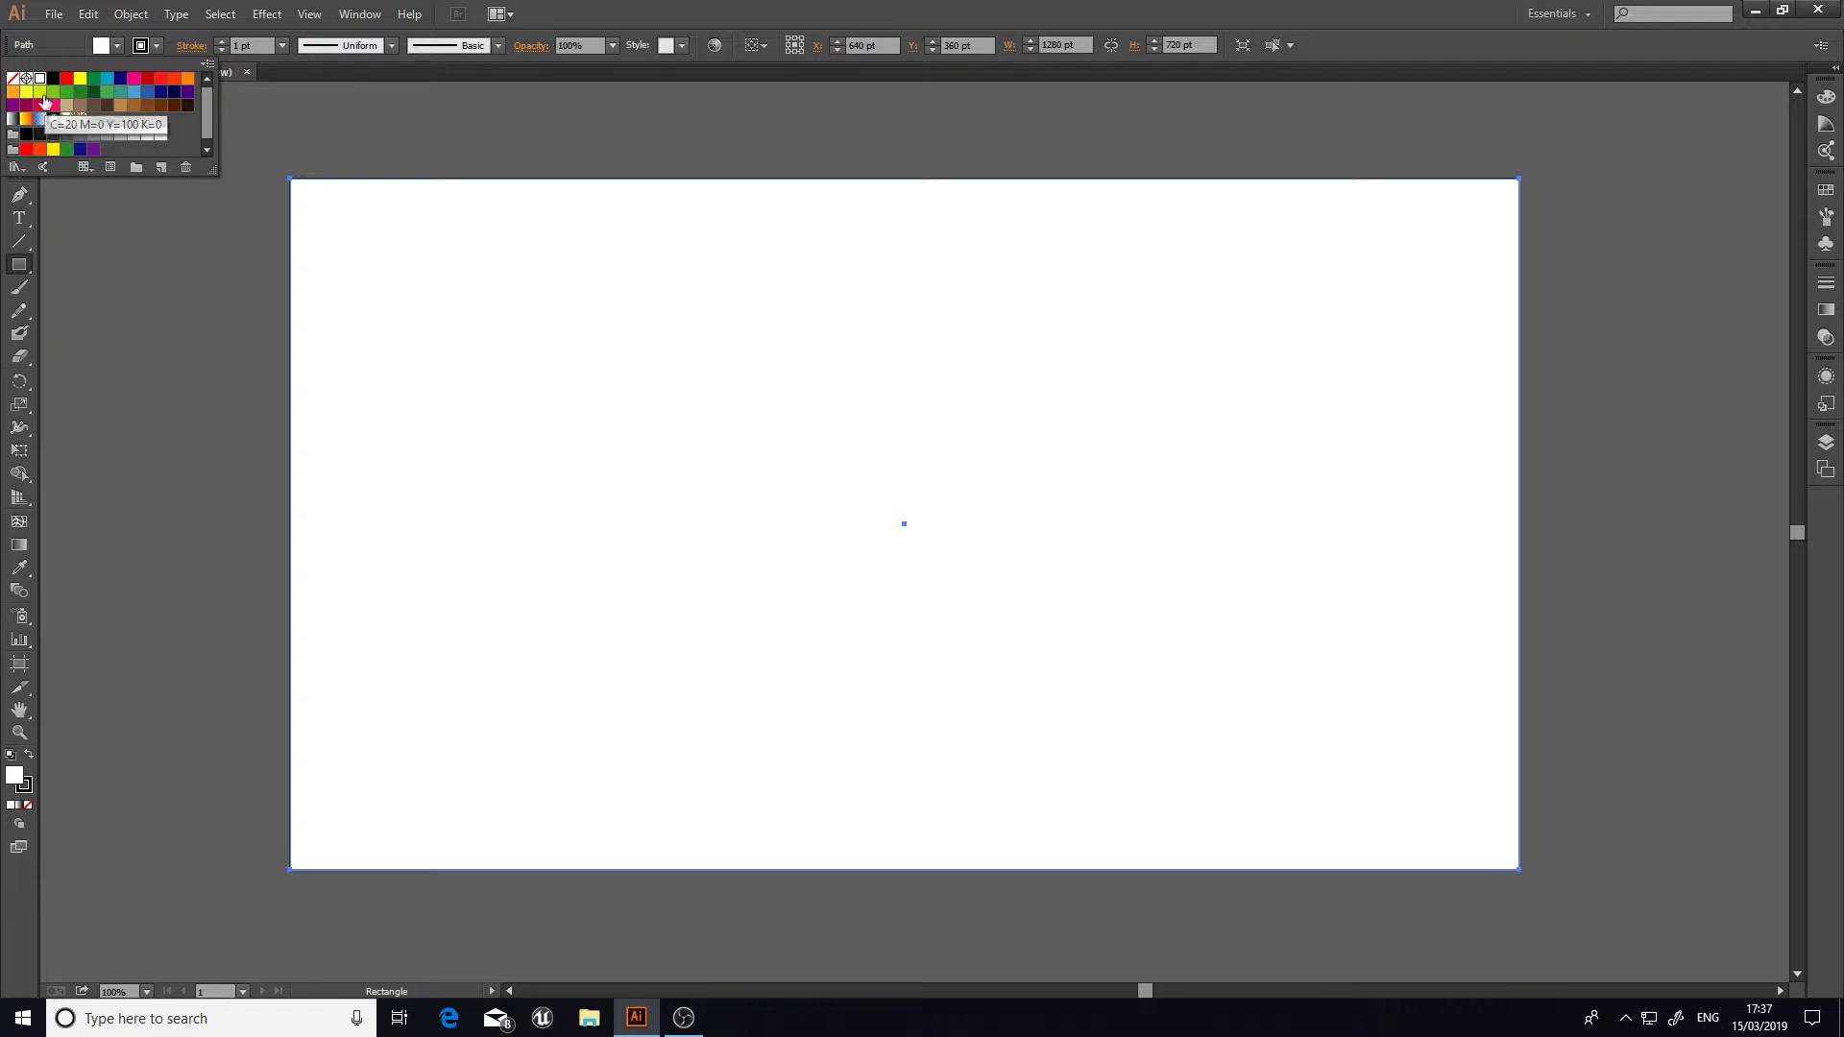
click(186, 80)
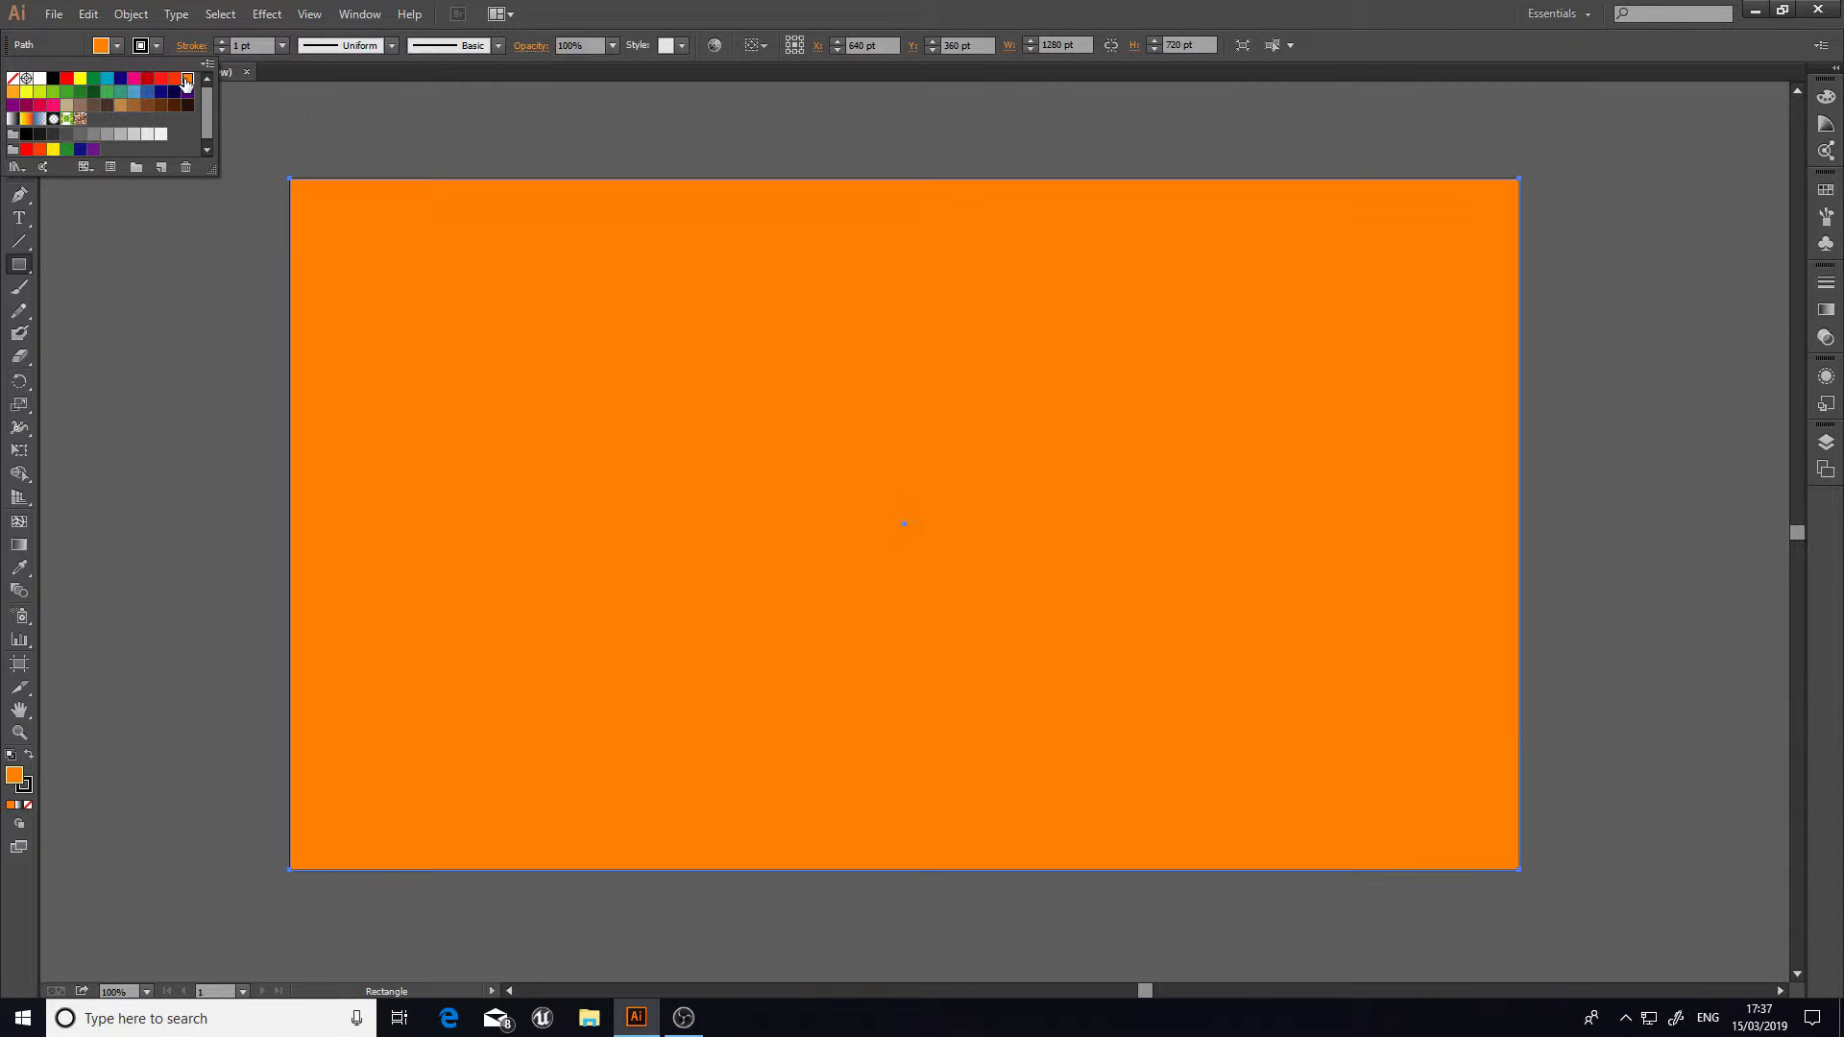
Step: Remove the stroke from the orange background rectangle and deselect it
click(20, 100)
click(71, 154)
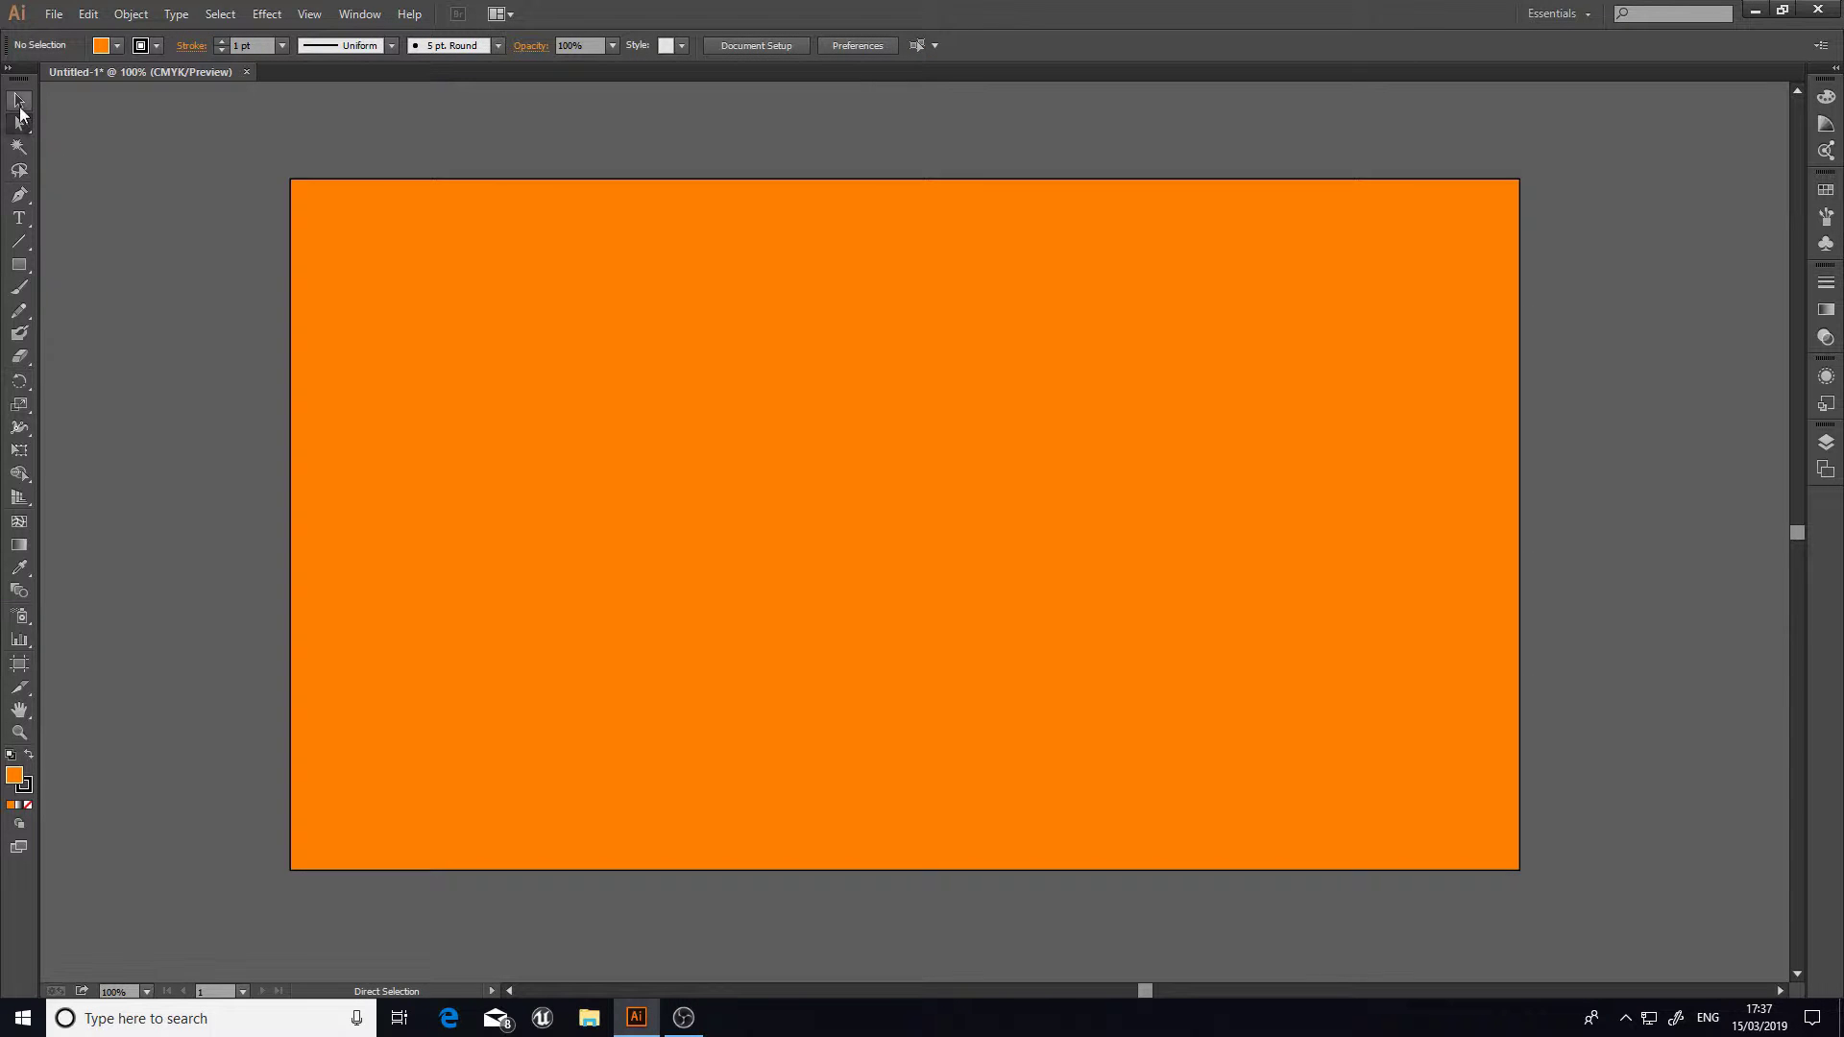
click(321, 258)
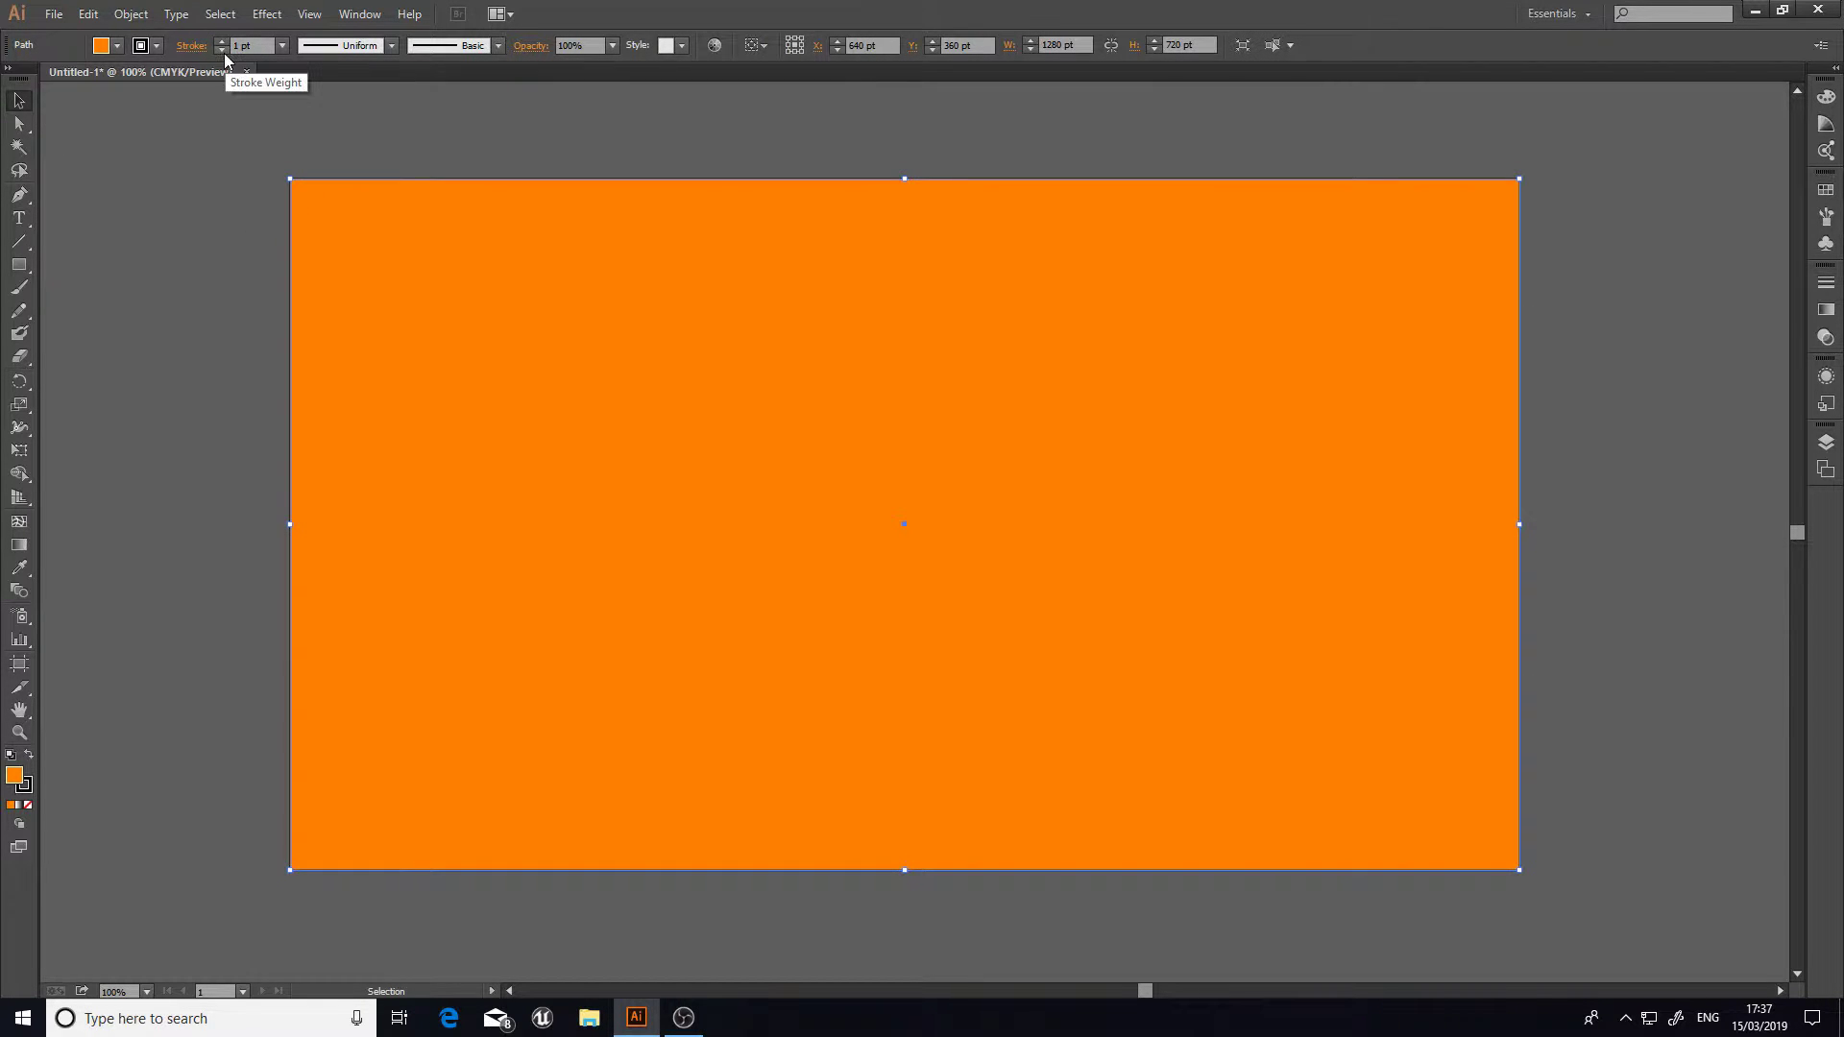
click(202, 177)
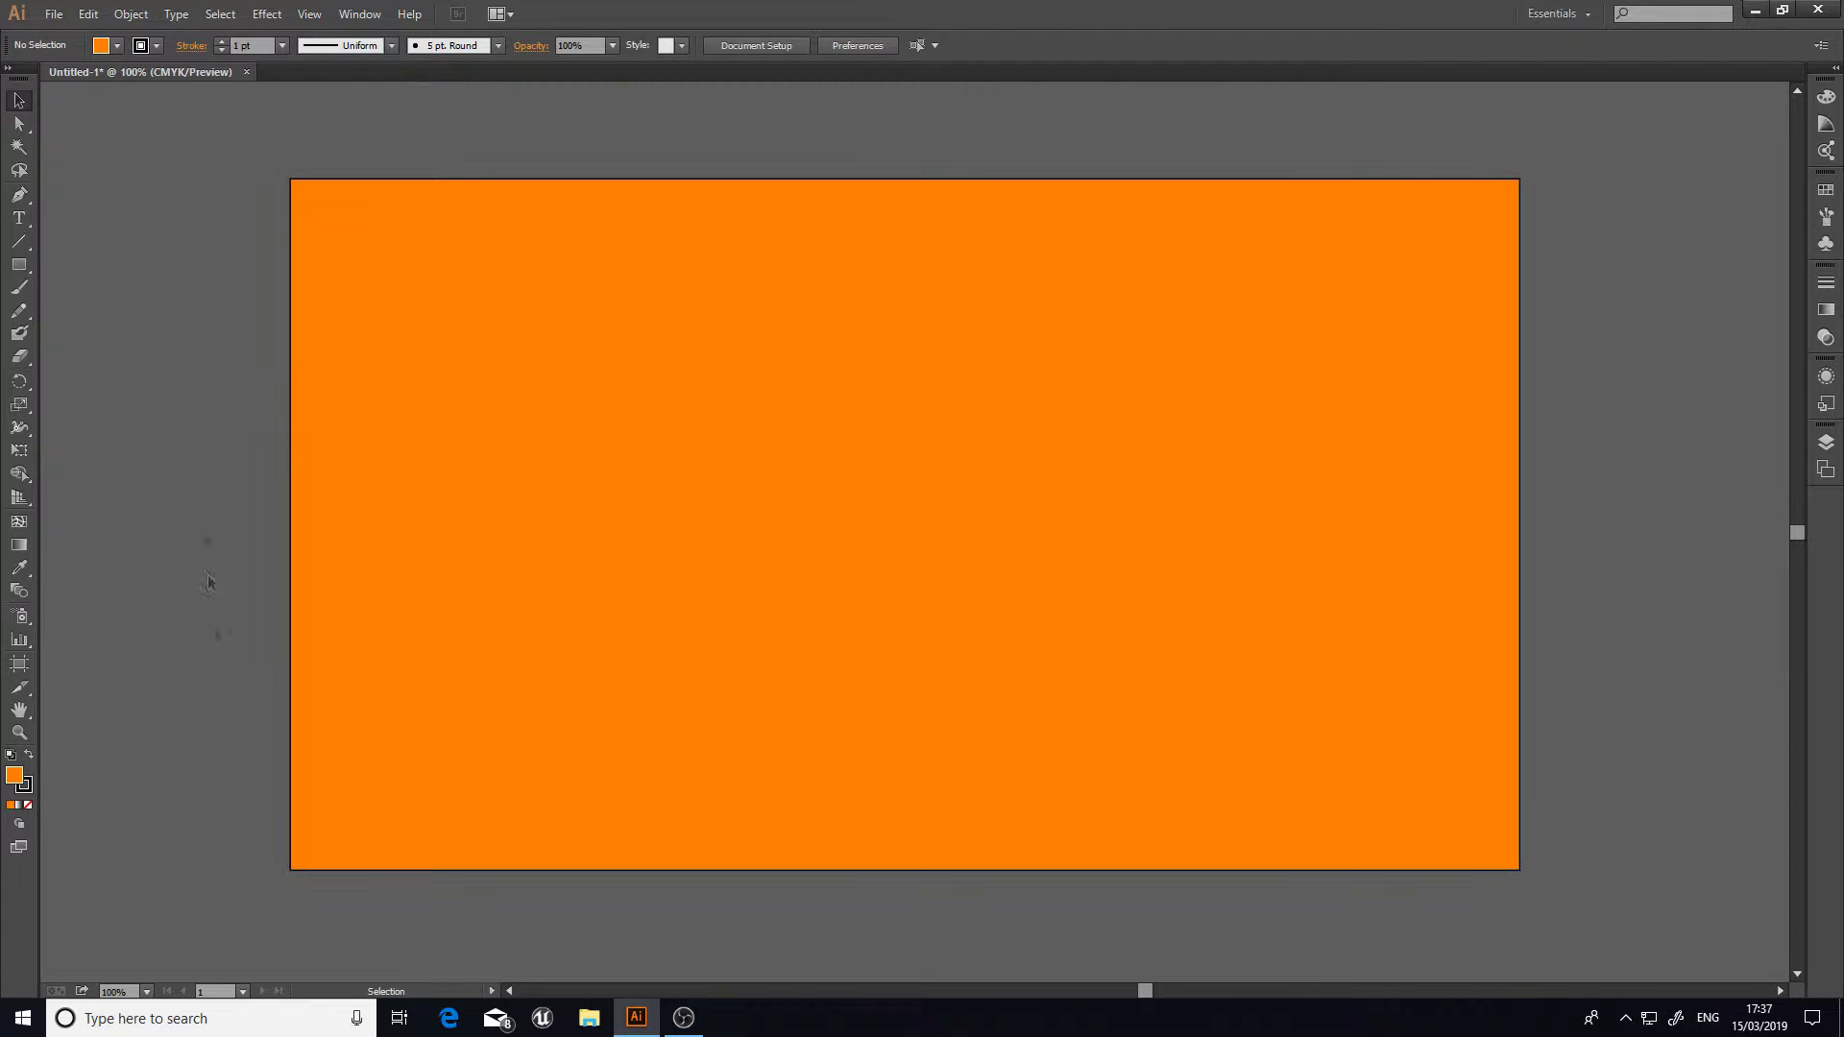
click(412, 399)
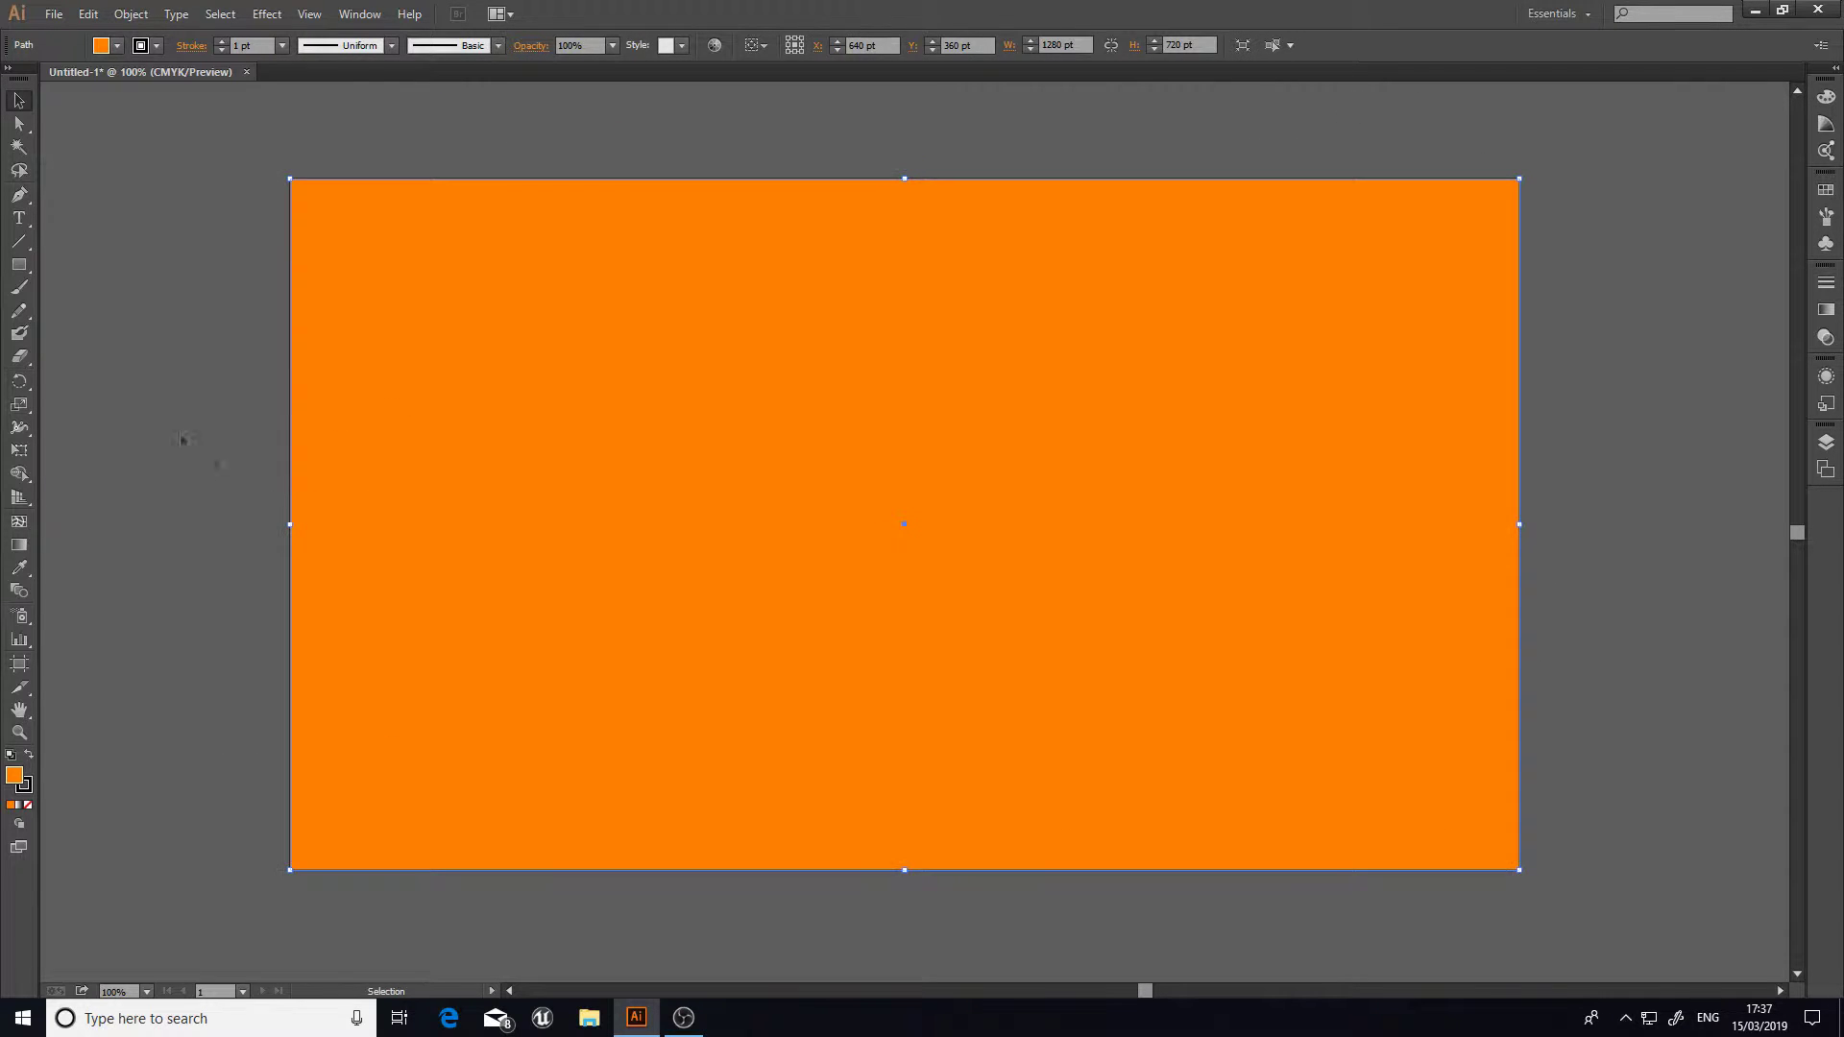
click(219, 51)
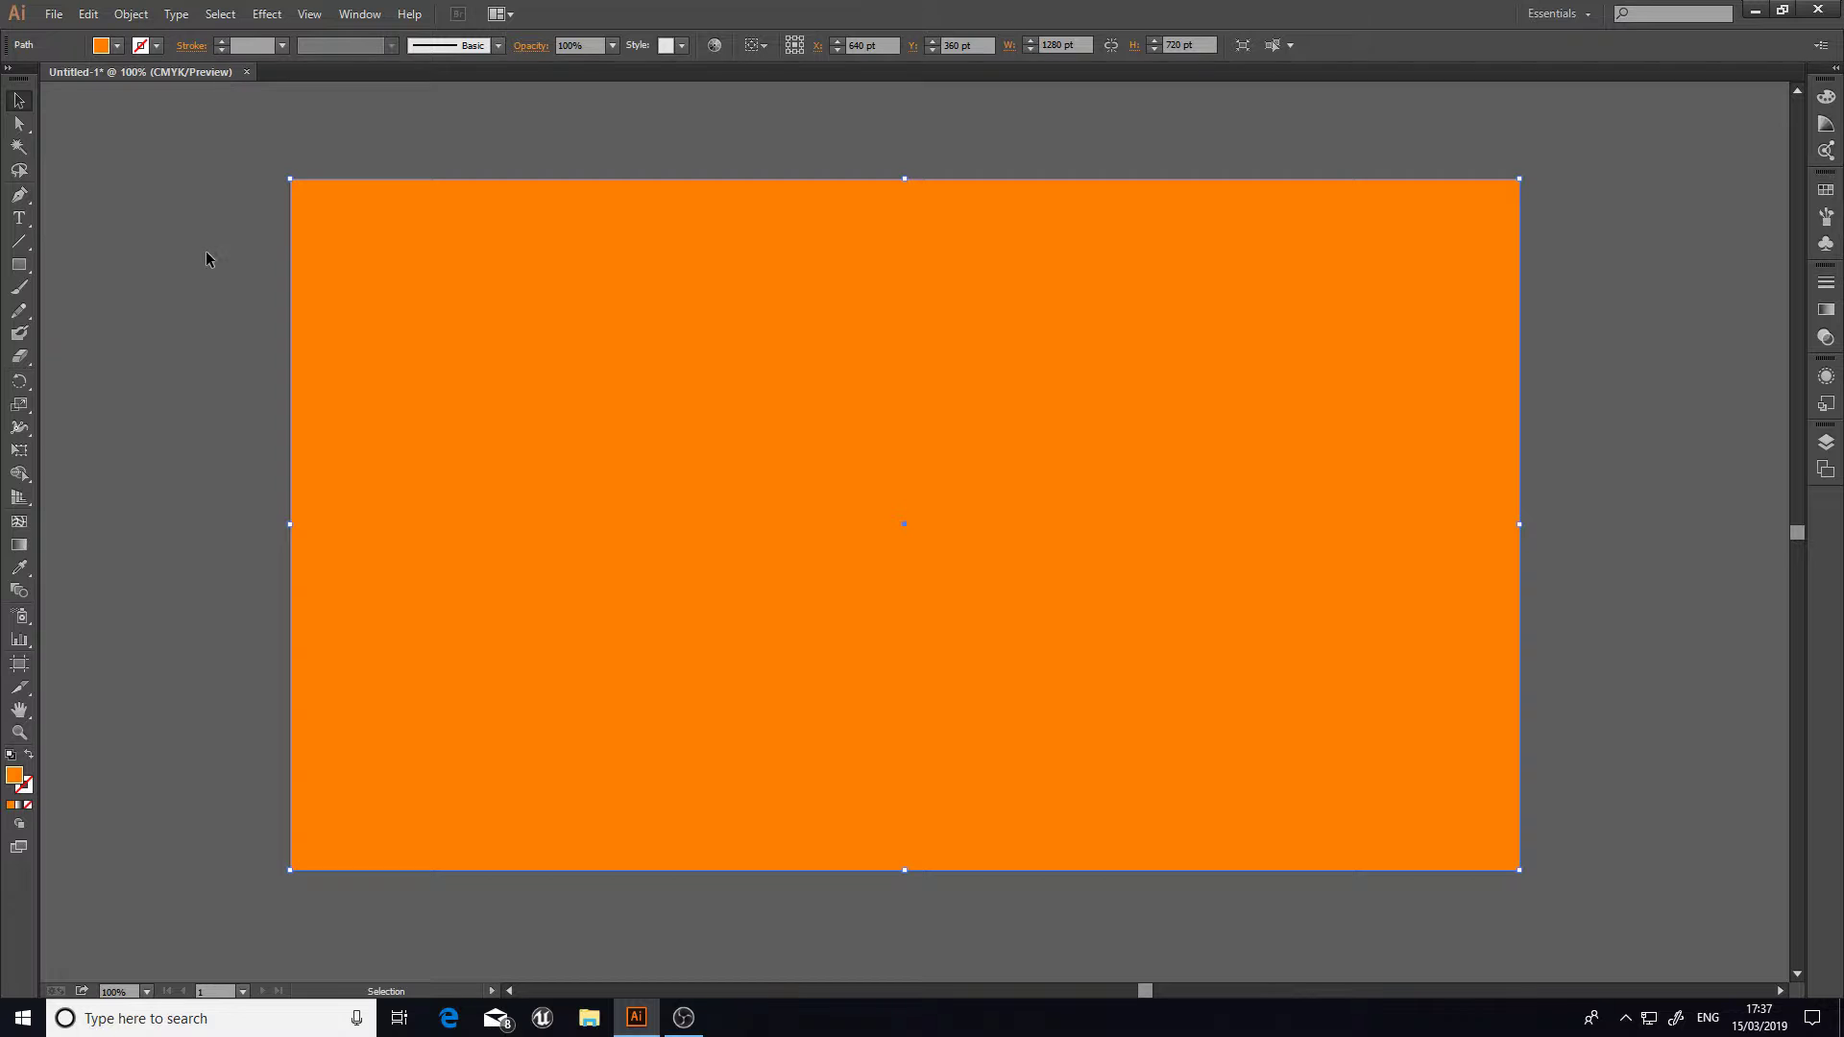
click(189, 383)
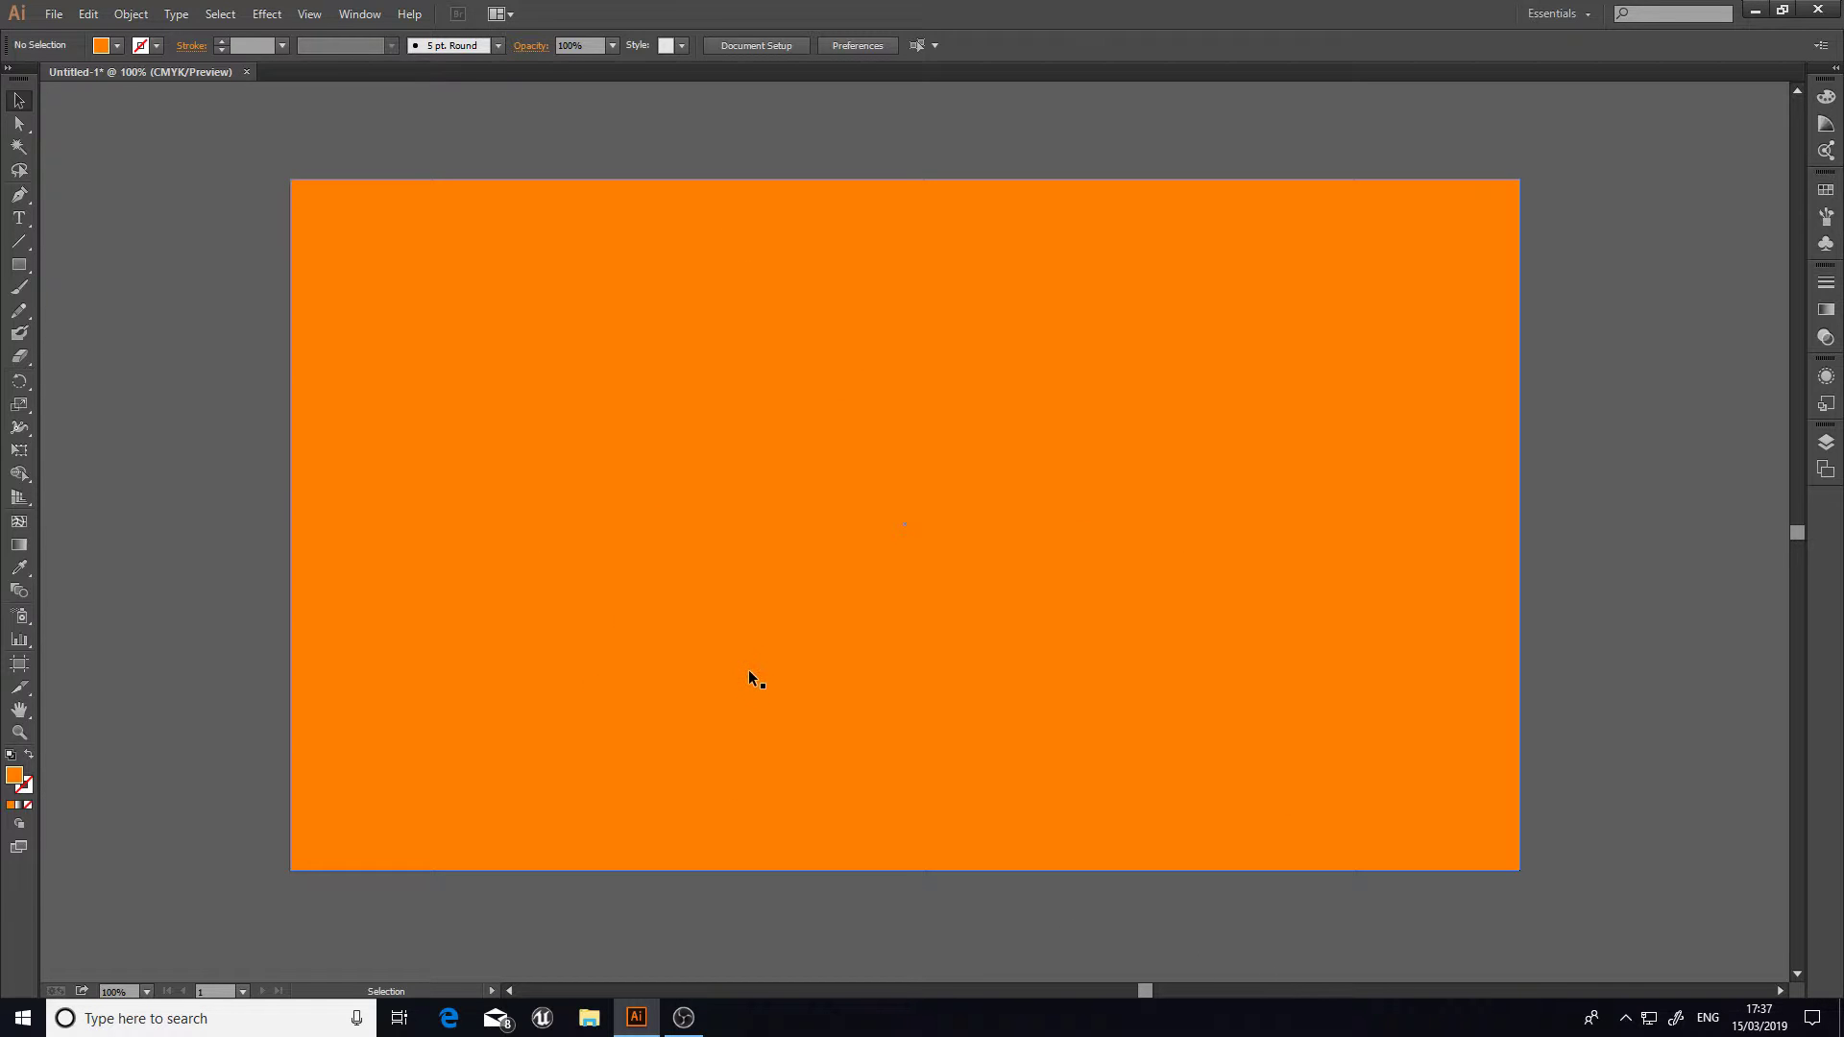
click(958, 672)
click(213, 192)
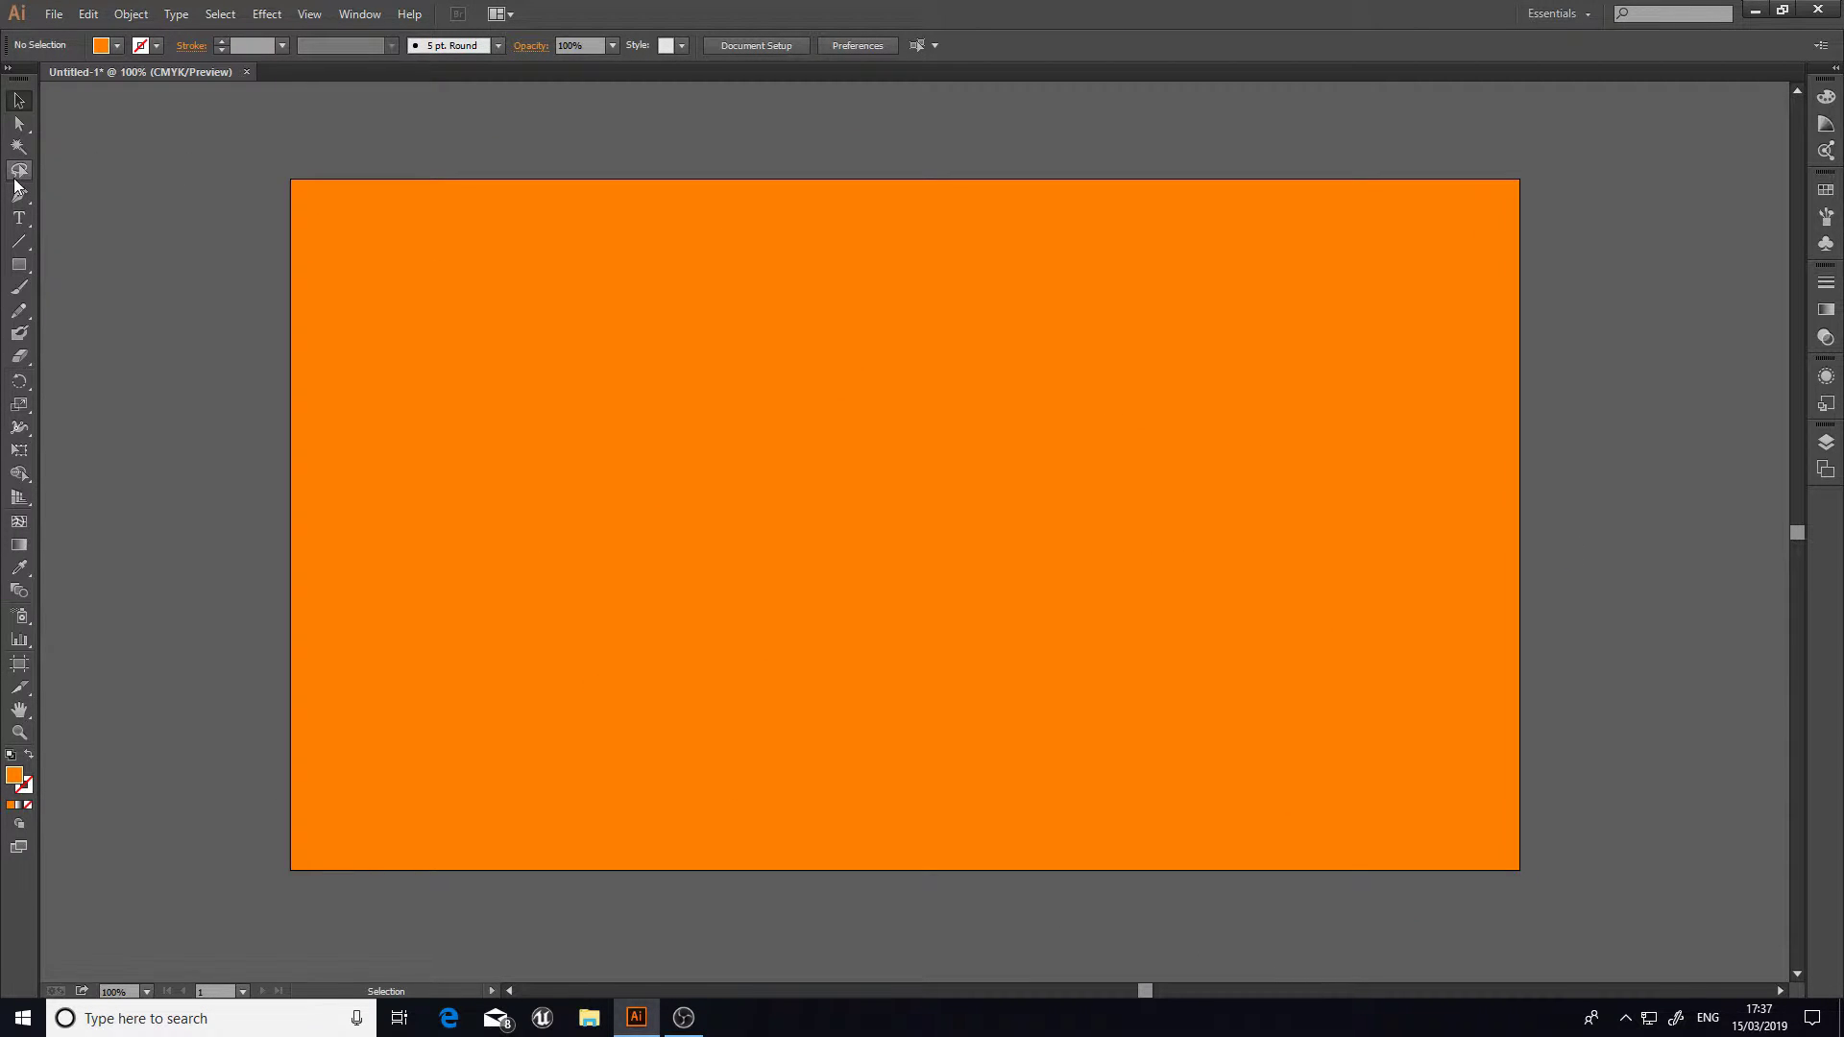
Step: Draw a red-orange rectangular bar about 343 × 44 pt in the upper middle of the artboard
click(17, 272)
click(17, 271)
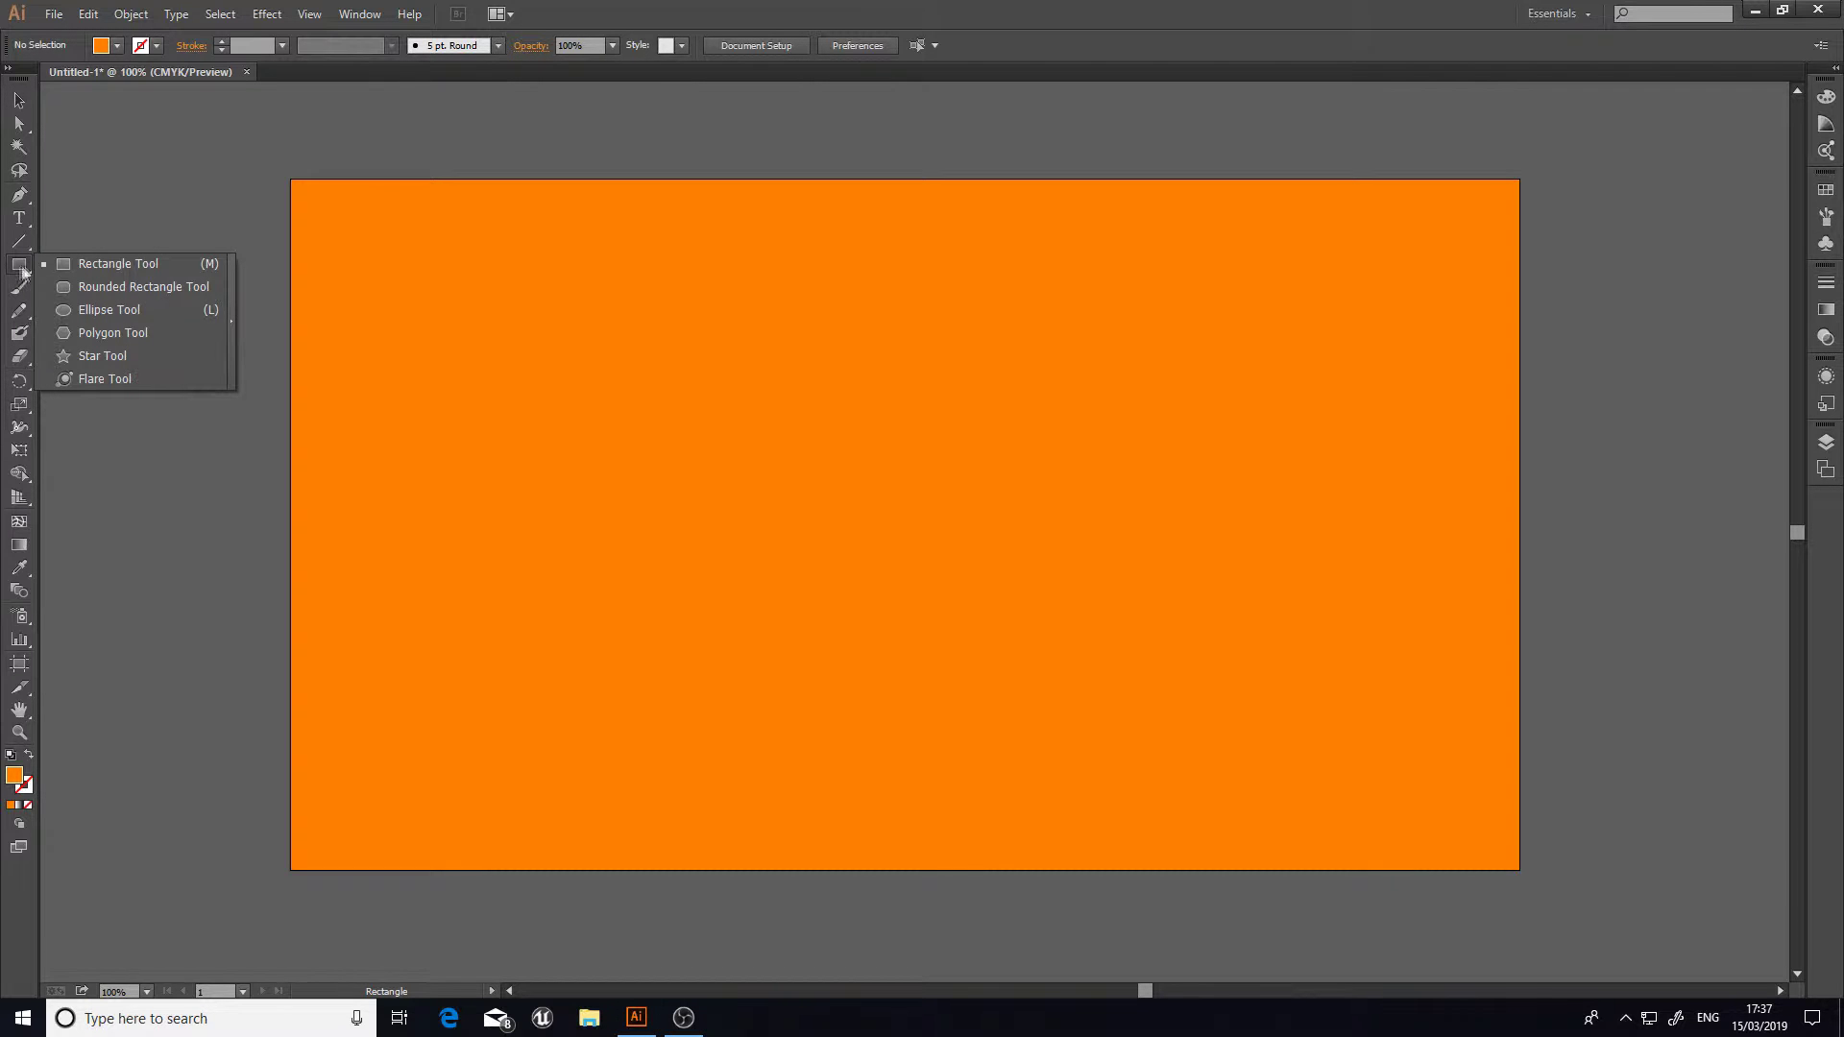
click(125, 269)
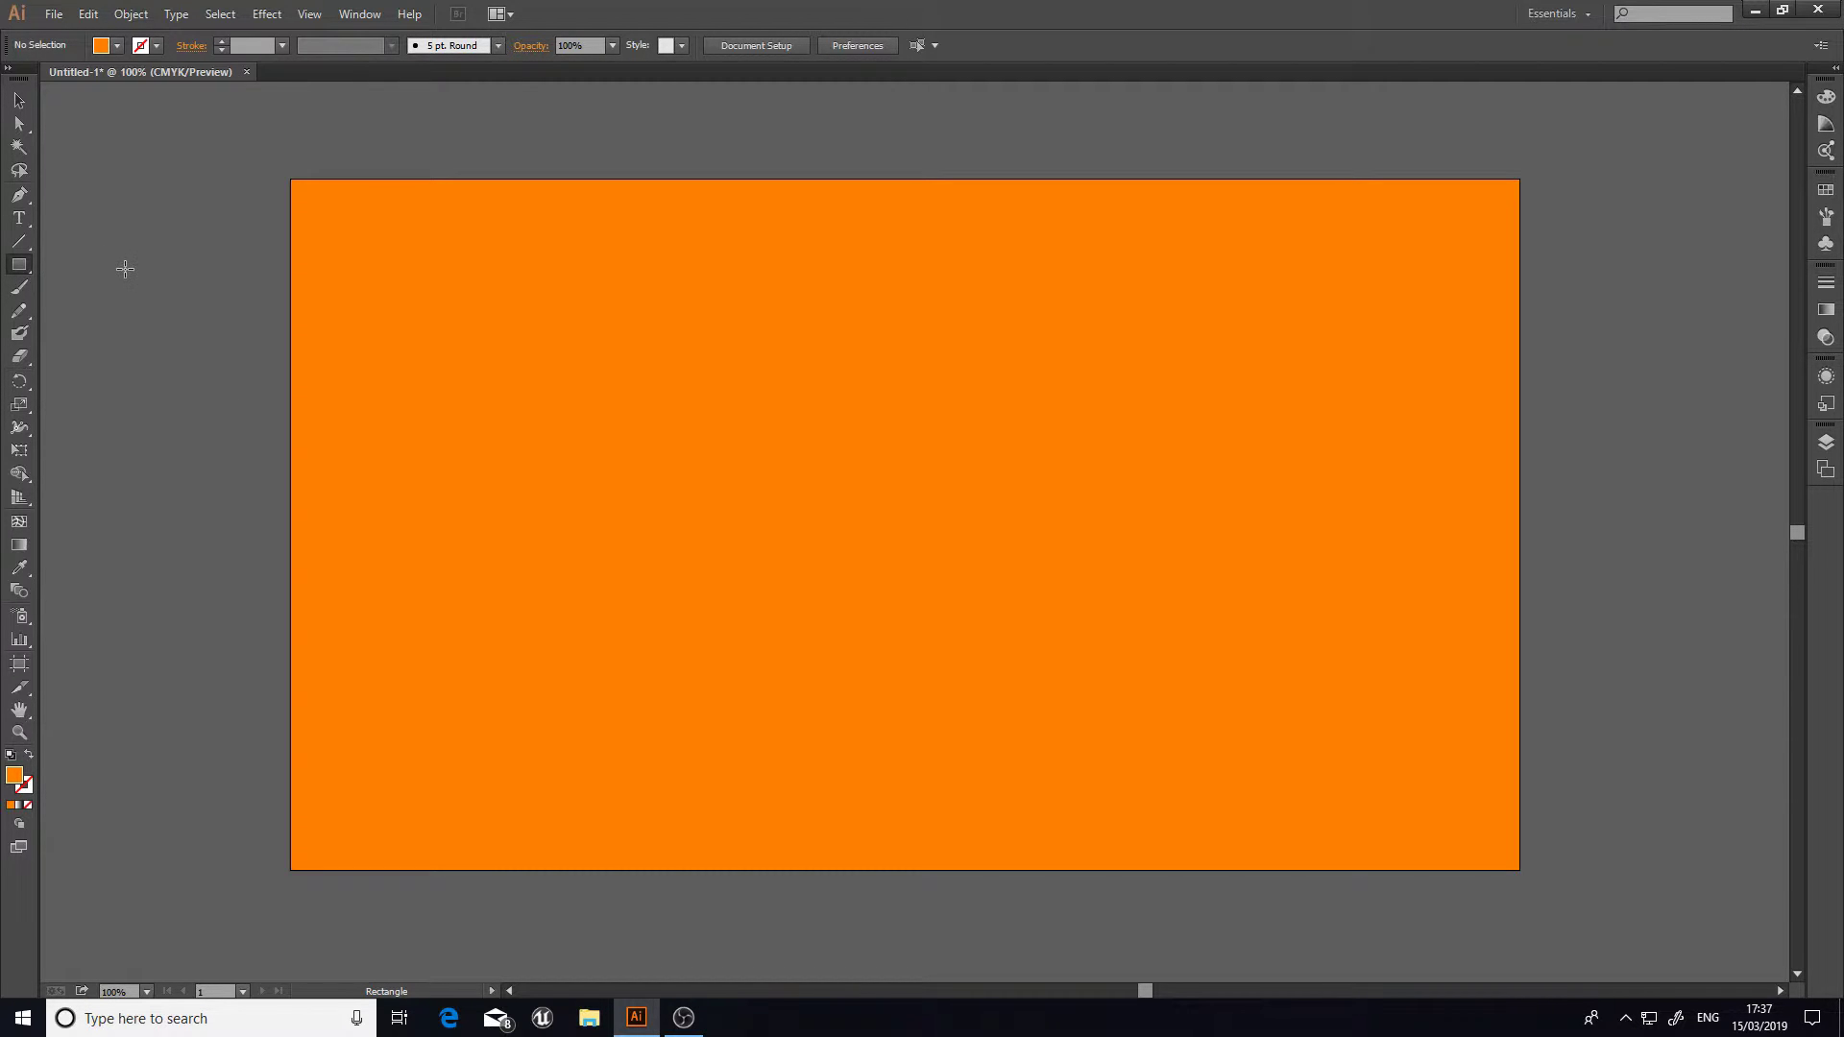
click(117, 46)
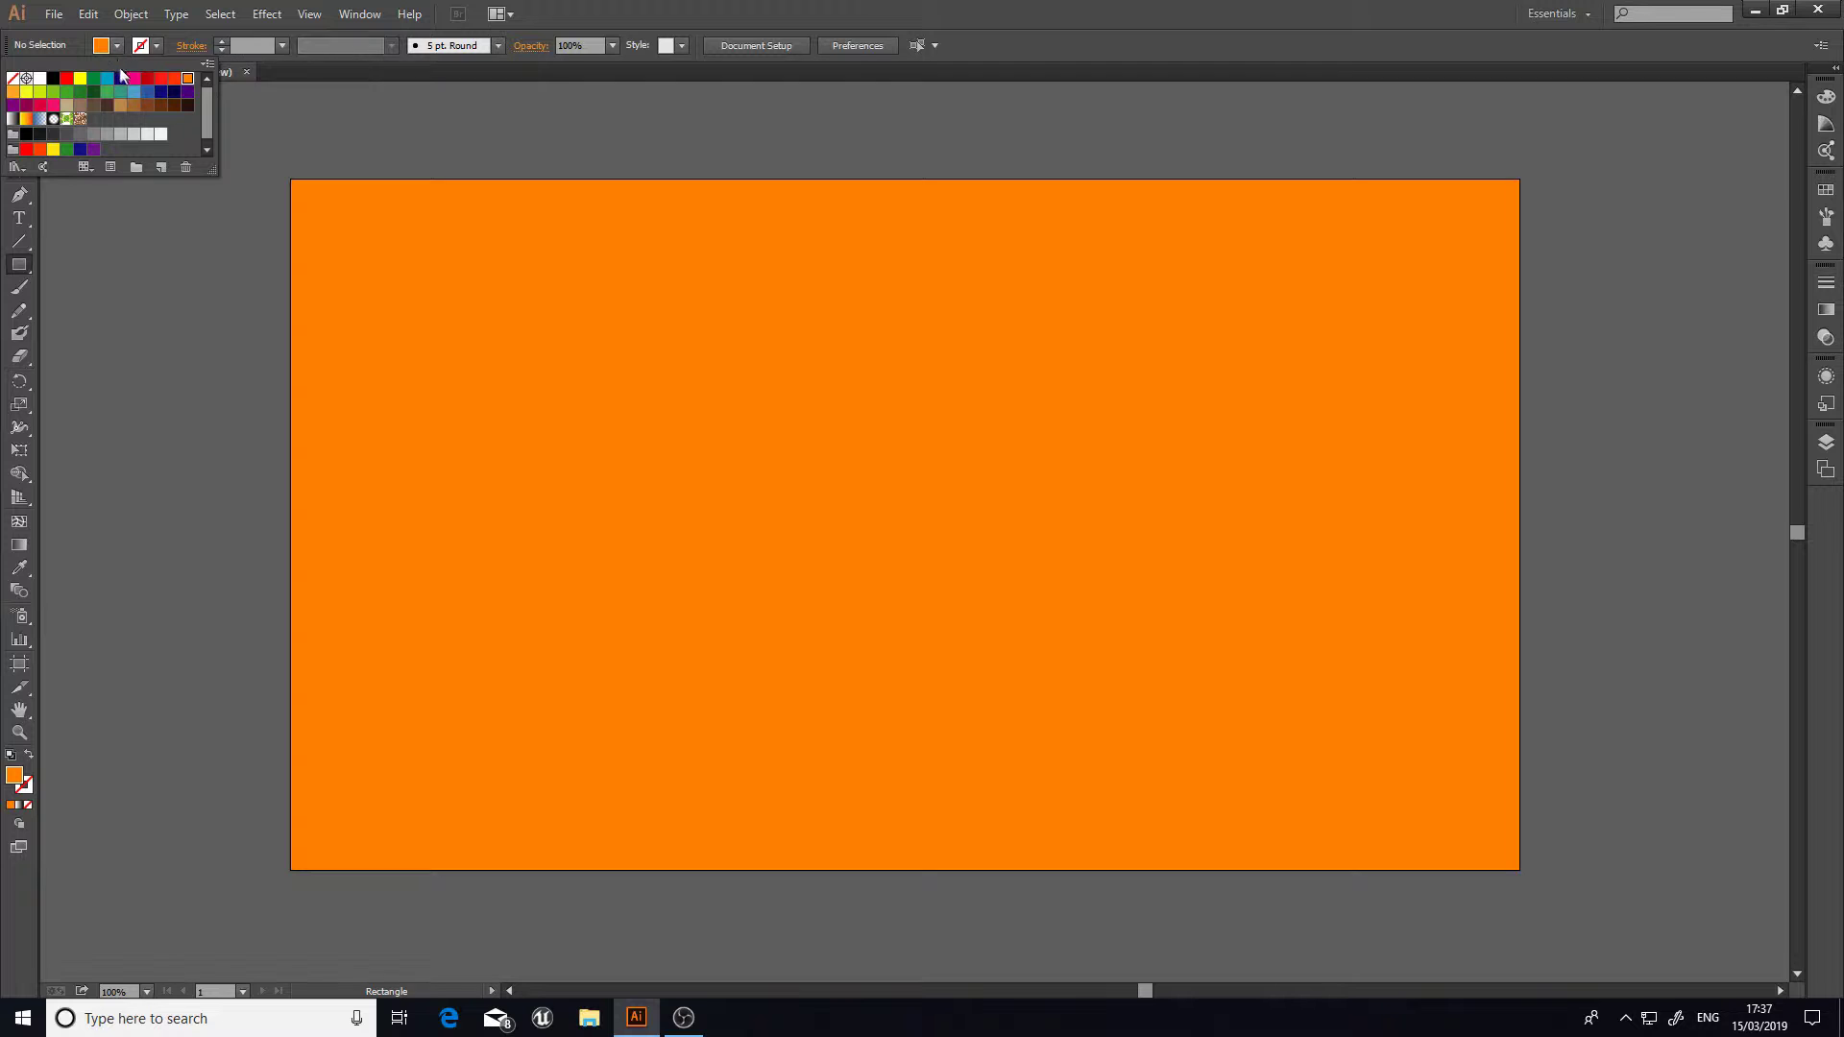
click(174, 78)
click(780, 388)
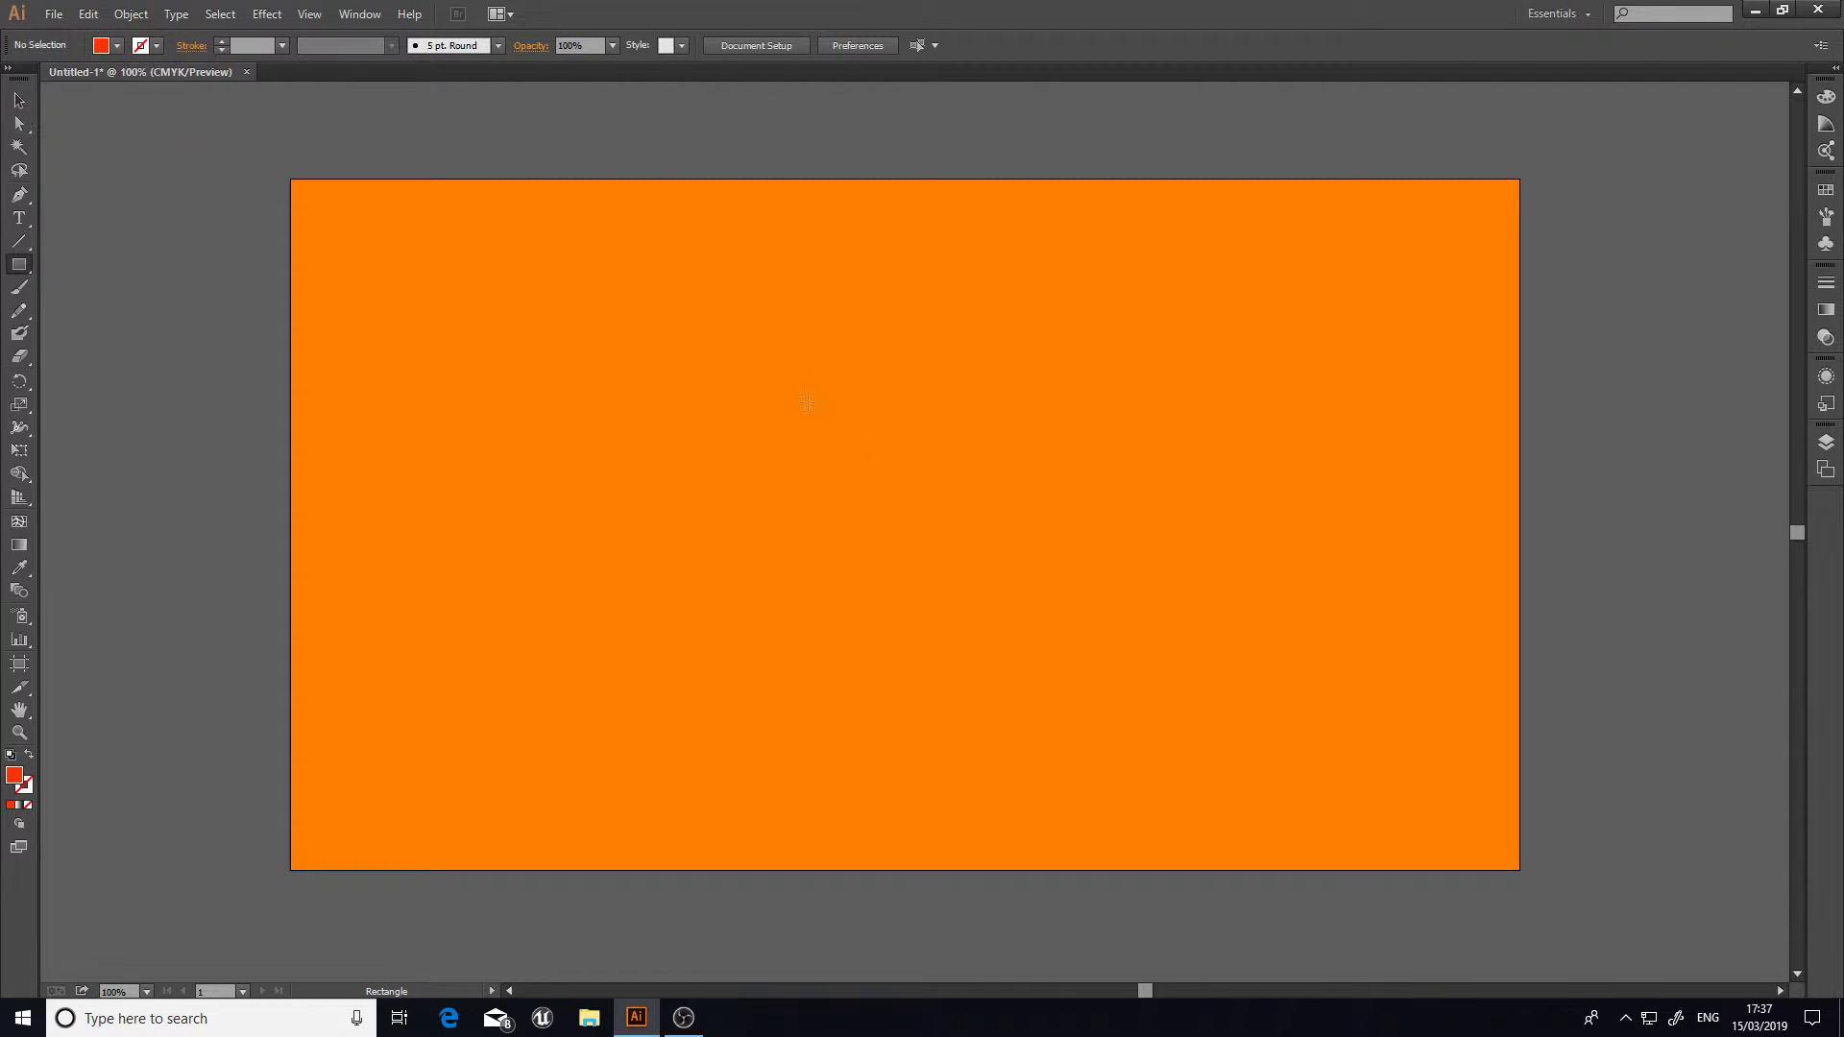
drag(707, 334, 1037, 377)
key(ctrl+plus)
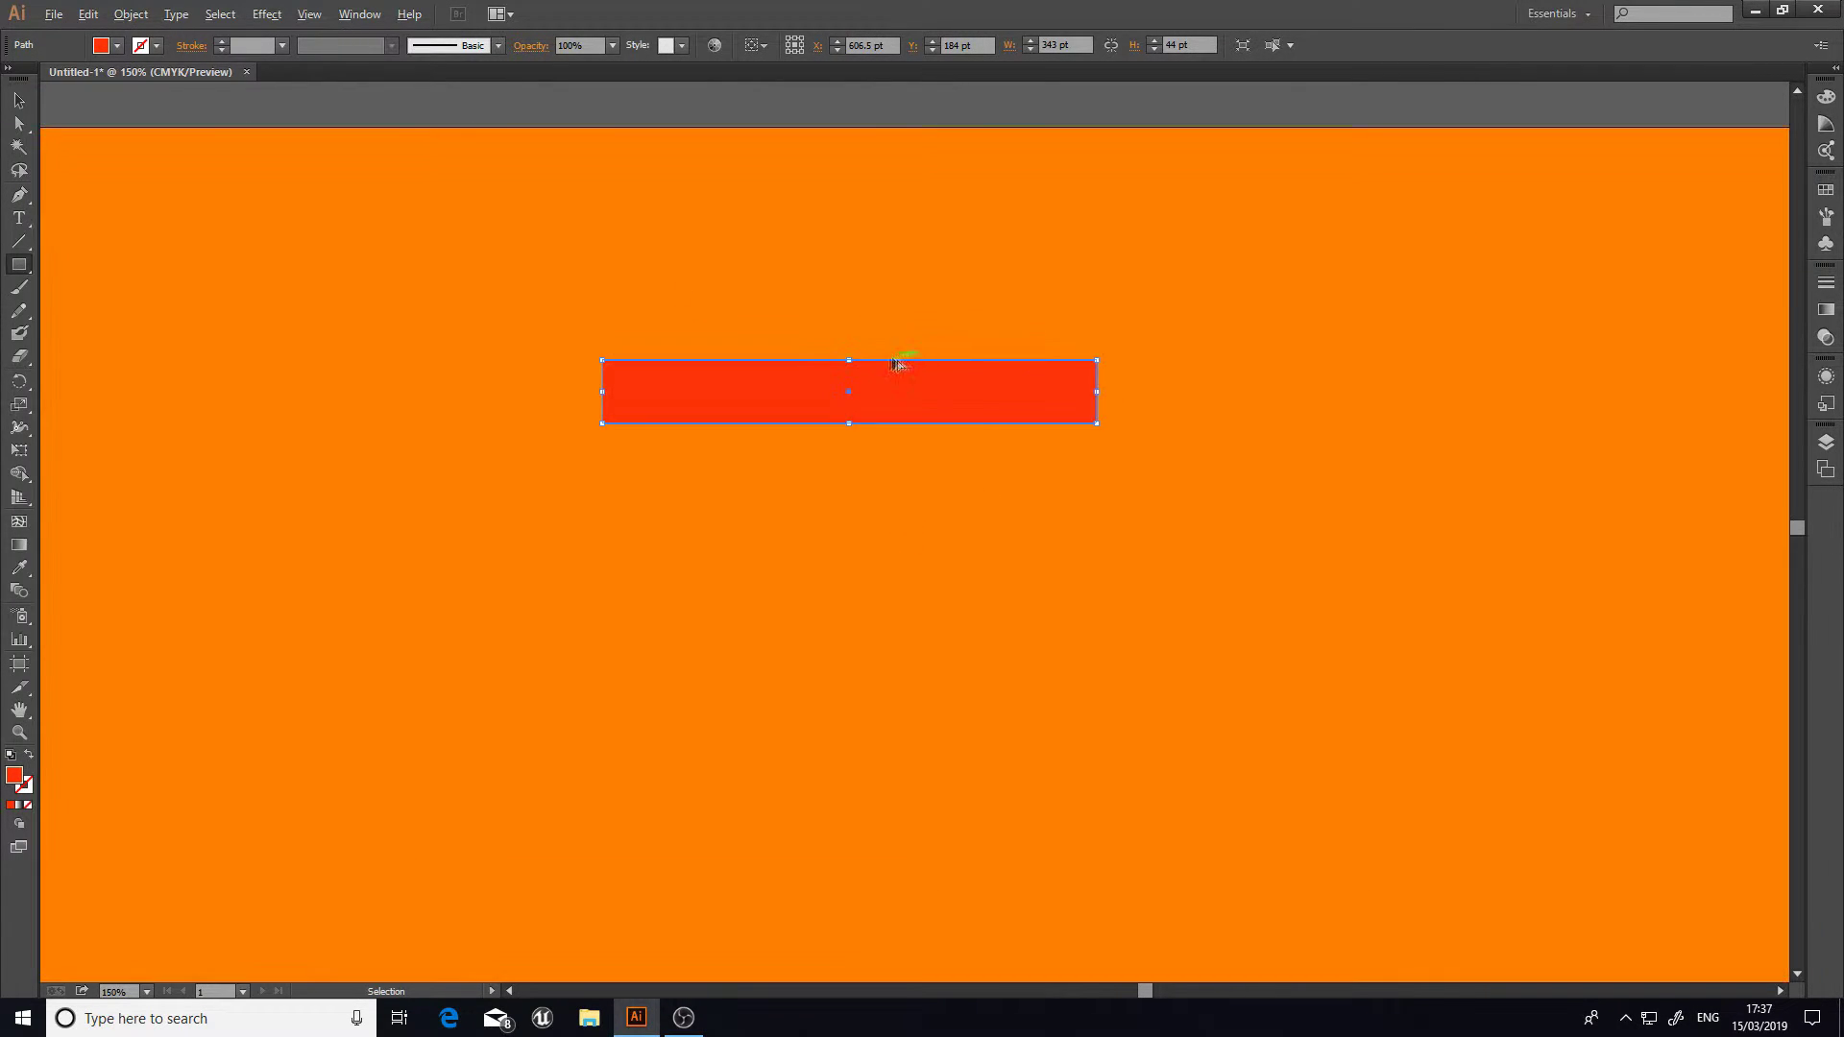
key(ctrl+plus)
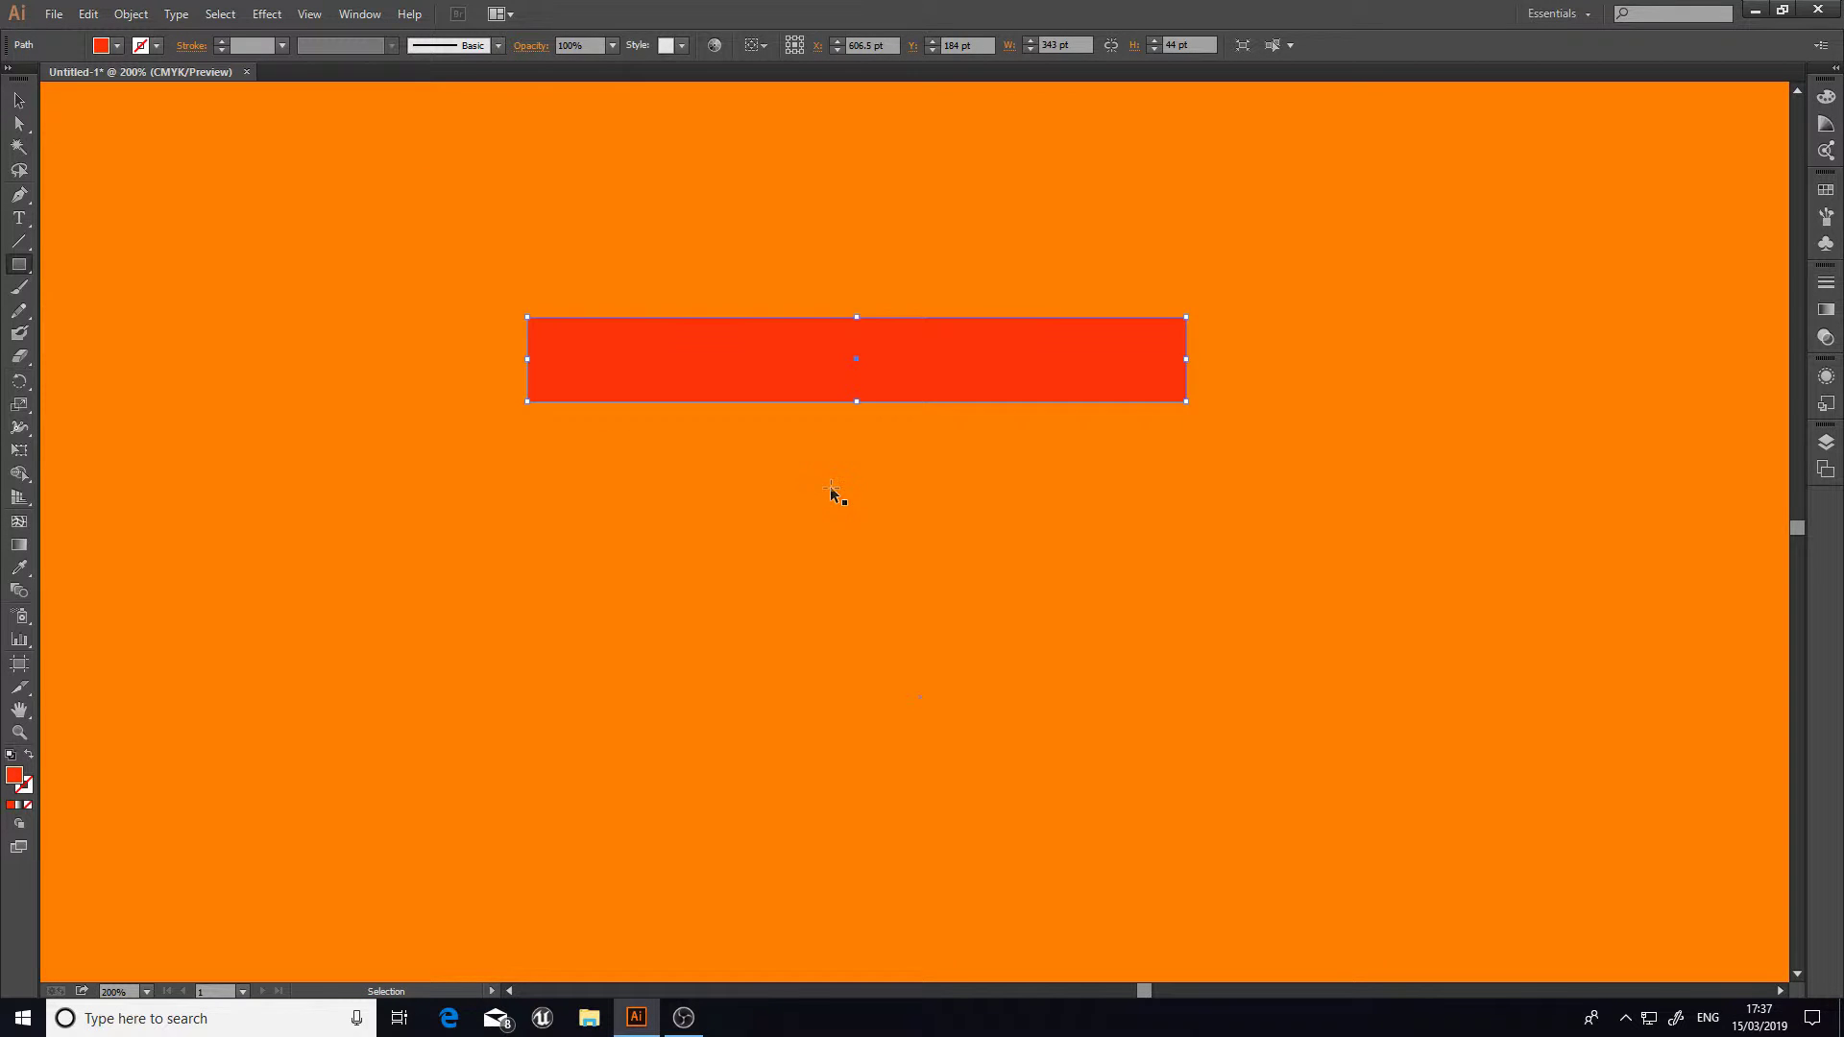
scroll(836, 465, down, 1)
scroll(841, 461, up, 3)
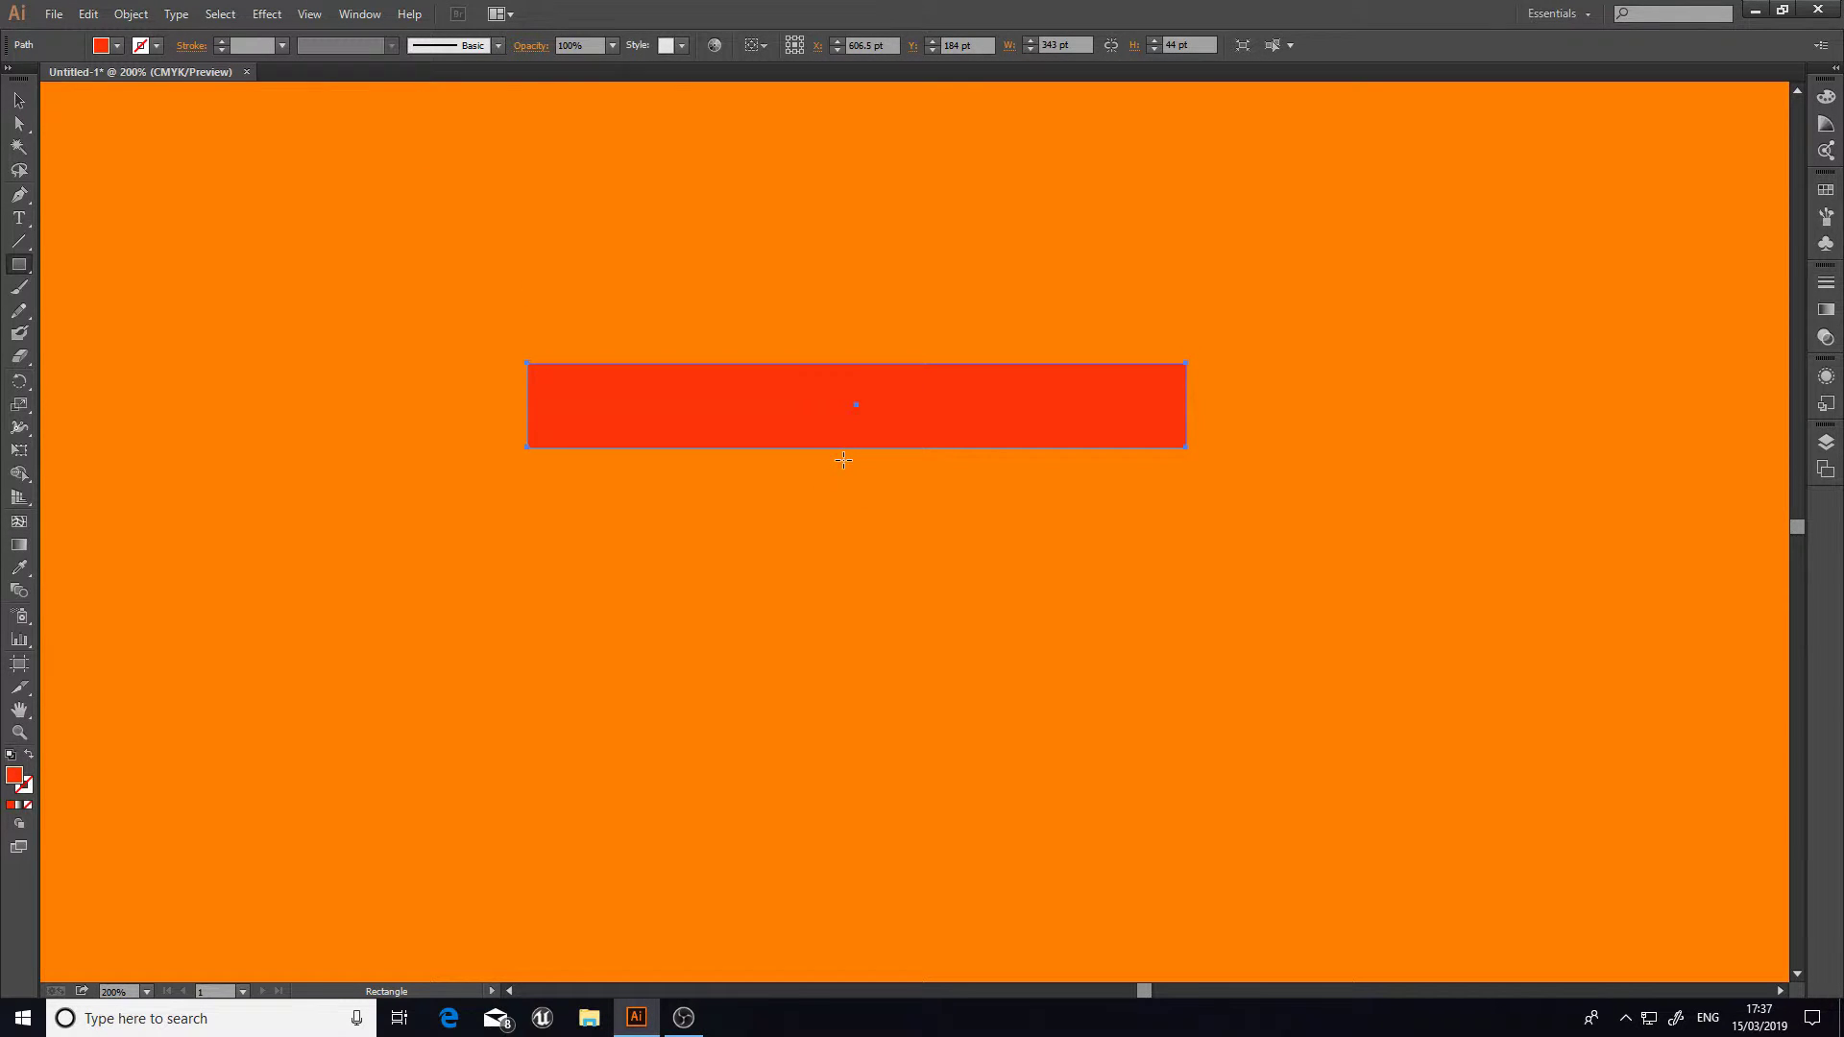
key(ctrl)
scroll(768, 672, up, 1)
scroll(776, 686, down, 5)
scroll(791, 662, up, 4)
scroll(676, 711, down, 5)
scroll(666, 729, down, 1)
scroll(662, 729, up, 5)
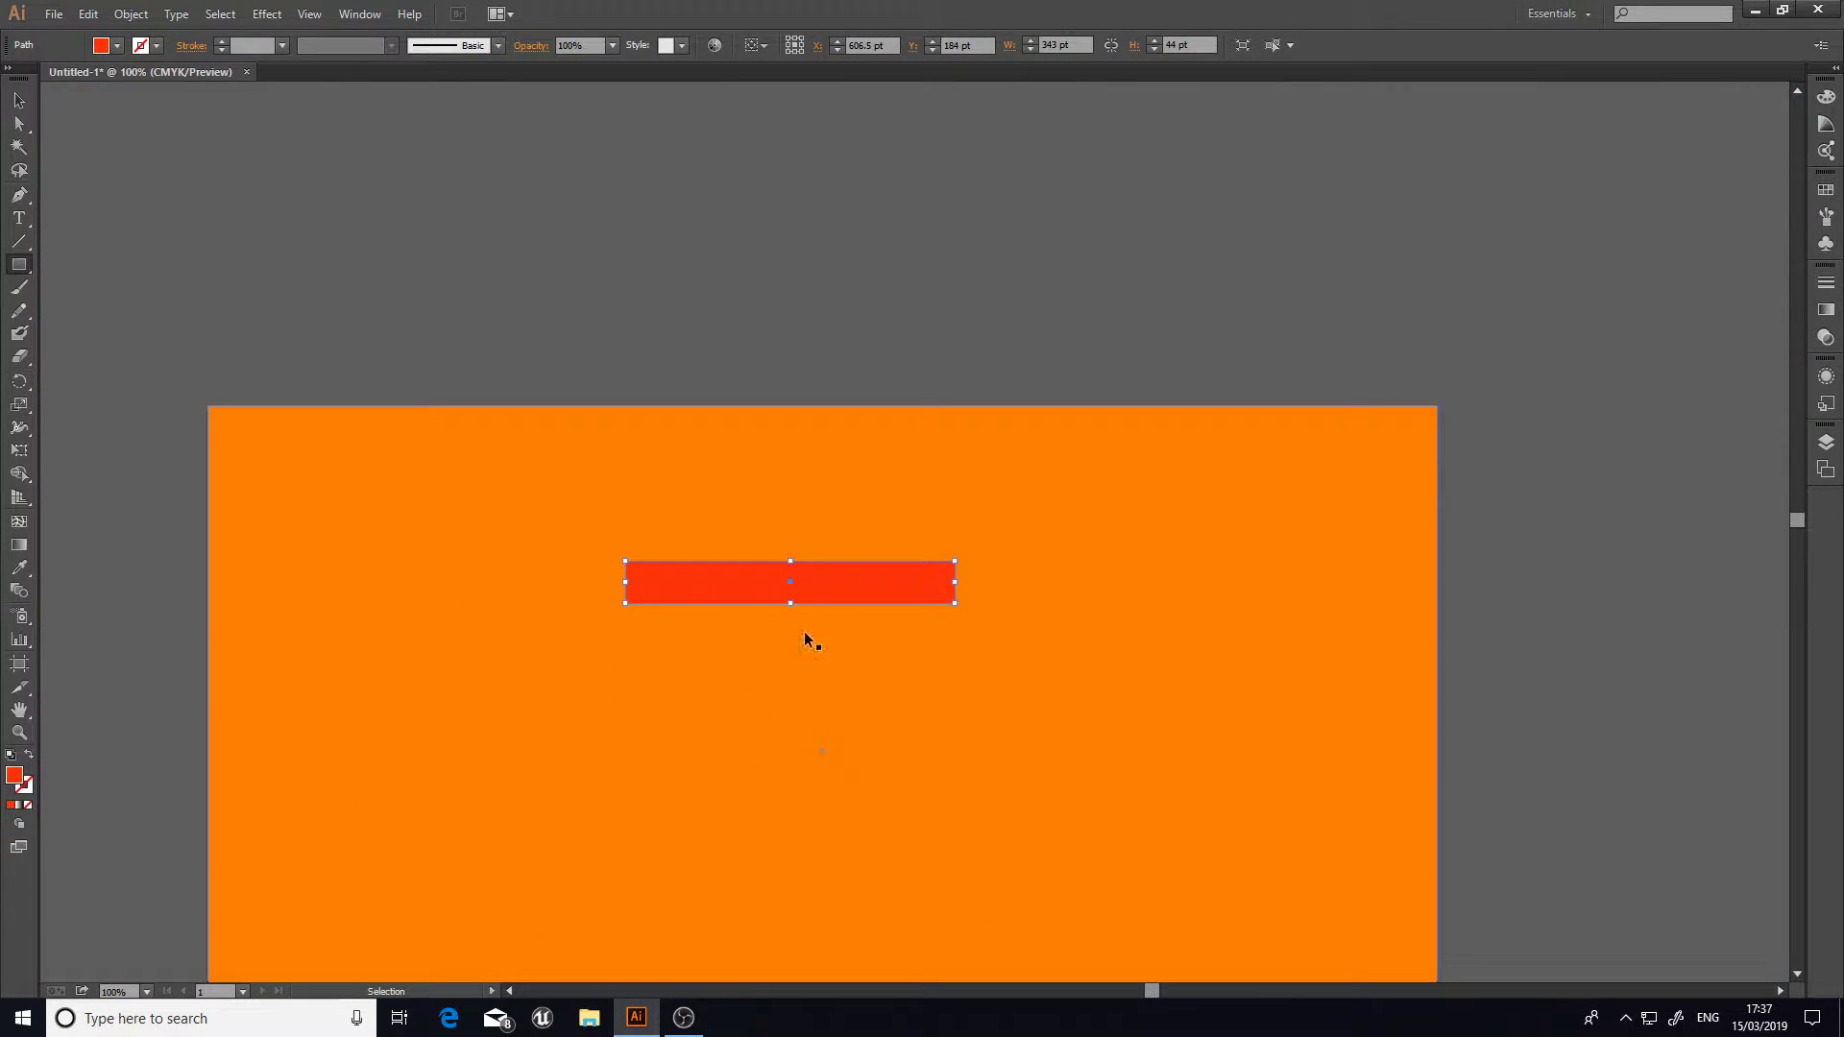
Step: Duplicate the red bar and snap the copy directly beneath the original
scroll(766, 638, up, 1)
click(20, 100)
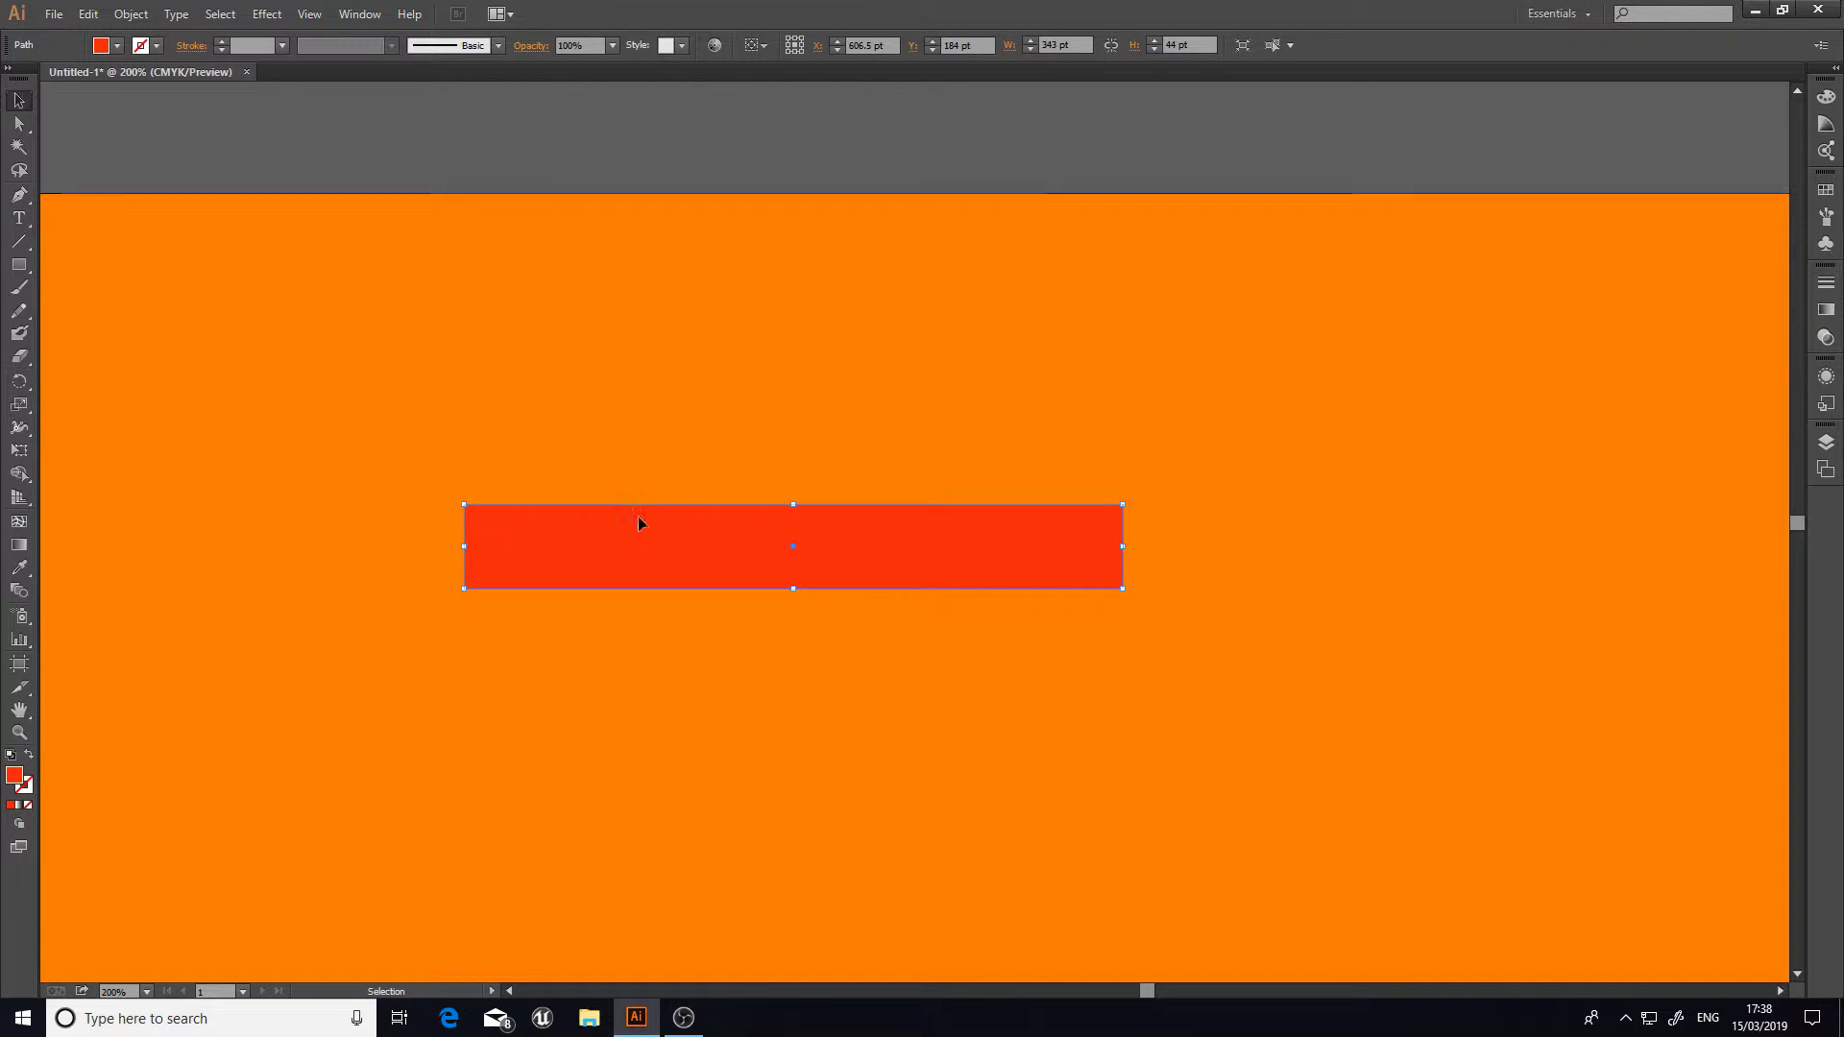
key(ctrl+v)
drag(752, 531, 629, 620)
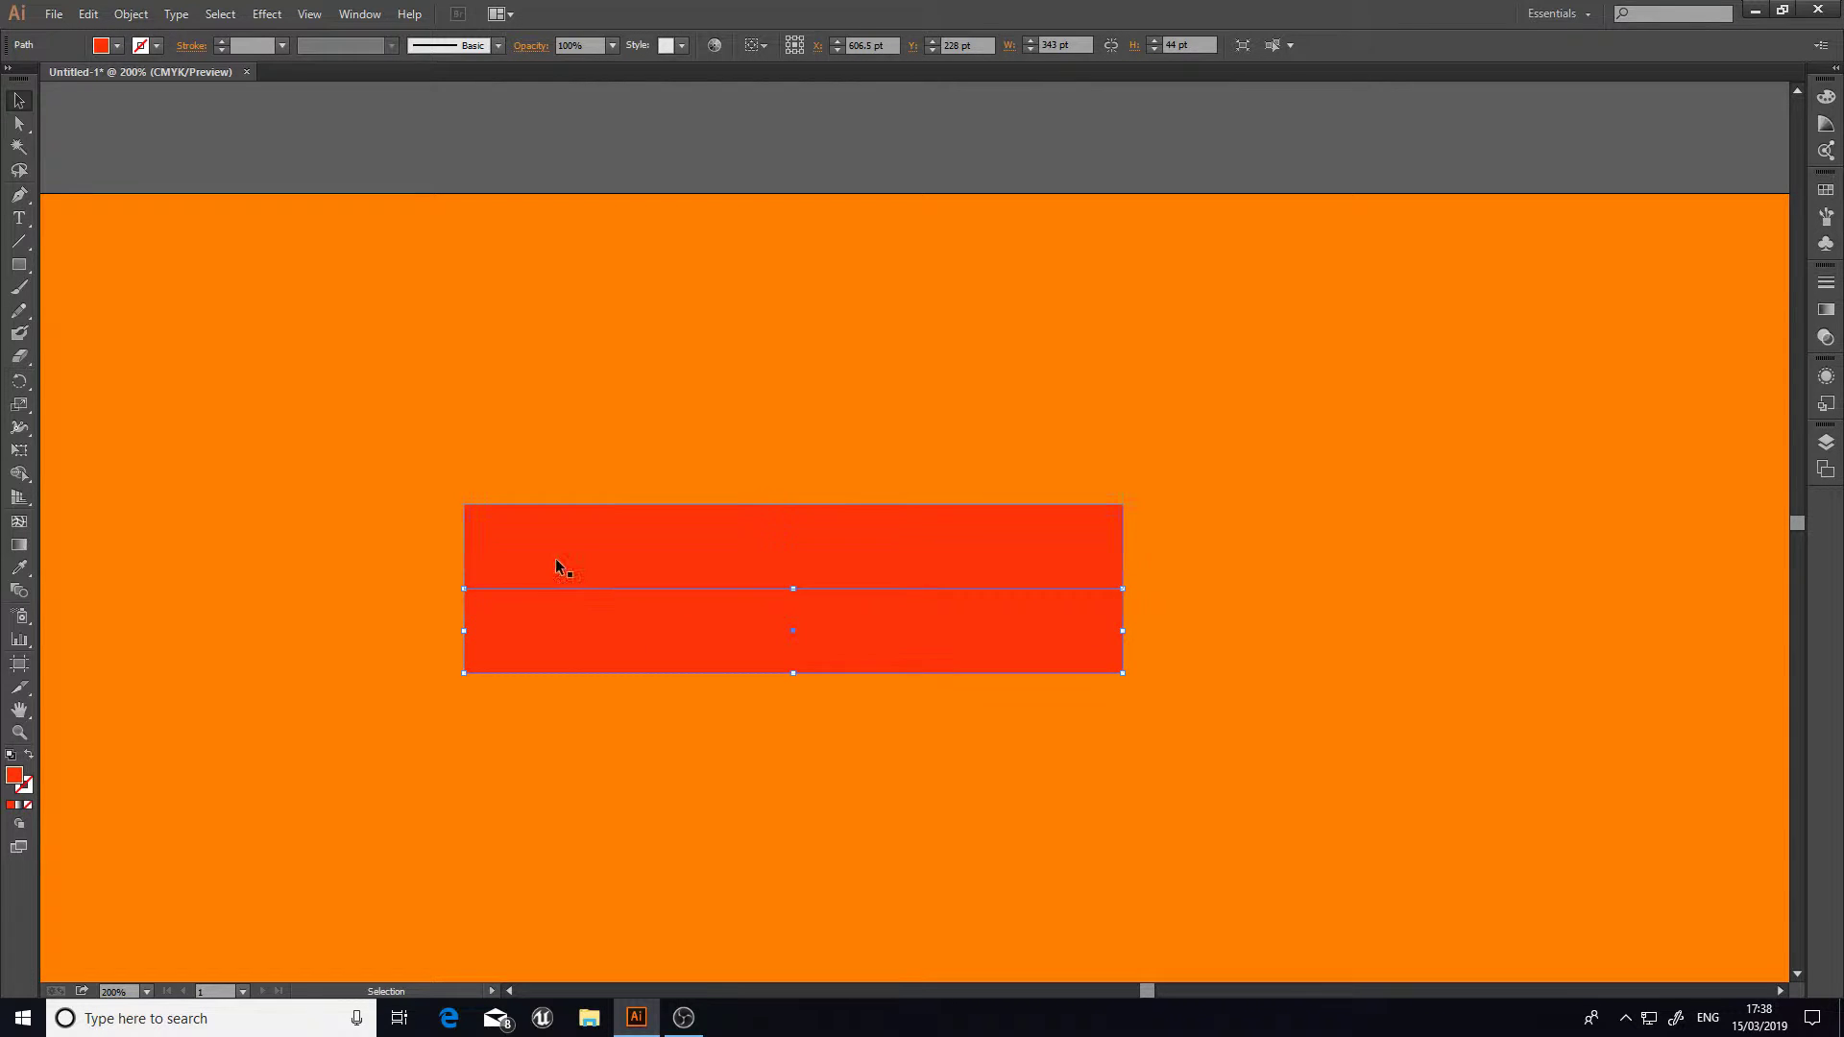
Step: Copy the two stacked red bars together and place the duplicates flush beneath them
shift+click(561, 569)
key(ctrl+c)
scroll(613, 580, down, 3)
key(ctrl+v)
drag(692, 517, 572, 813)
key(ctrl+v)
key(ctrl+v)
scroll(569, 738, down, 3)
scroll(569, 737, down, 6)
scroll(576, 754, up, 2)
scroll(713, 732, up, 3)
Step: Duplicate the stacked bars again and line the copies up below to form a column of 16 bars
shift+click(838, 545)
shift+click(838, 482)
shift+click(838, 420)
shift+click(845, 356)
scroll(833, 587, down, 2)
key(ctrl+c)
key(ctrl+v)
drag(856, 652, 844, 661)
click(778, 749)
click(831, 856)
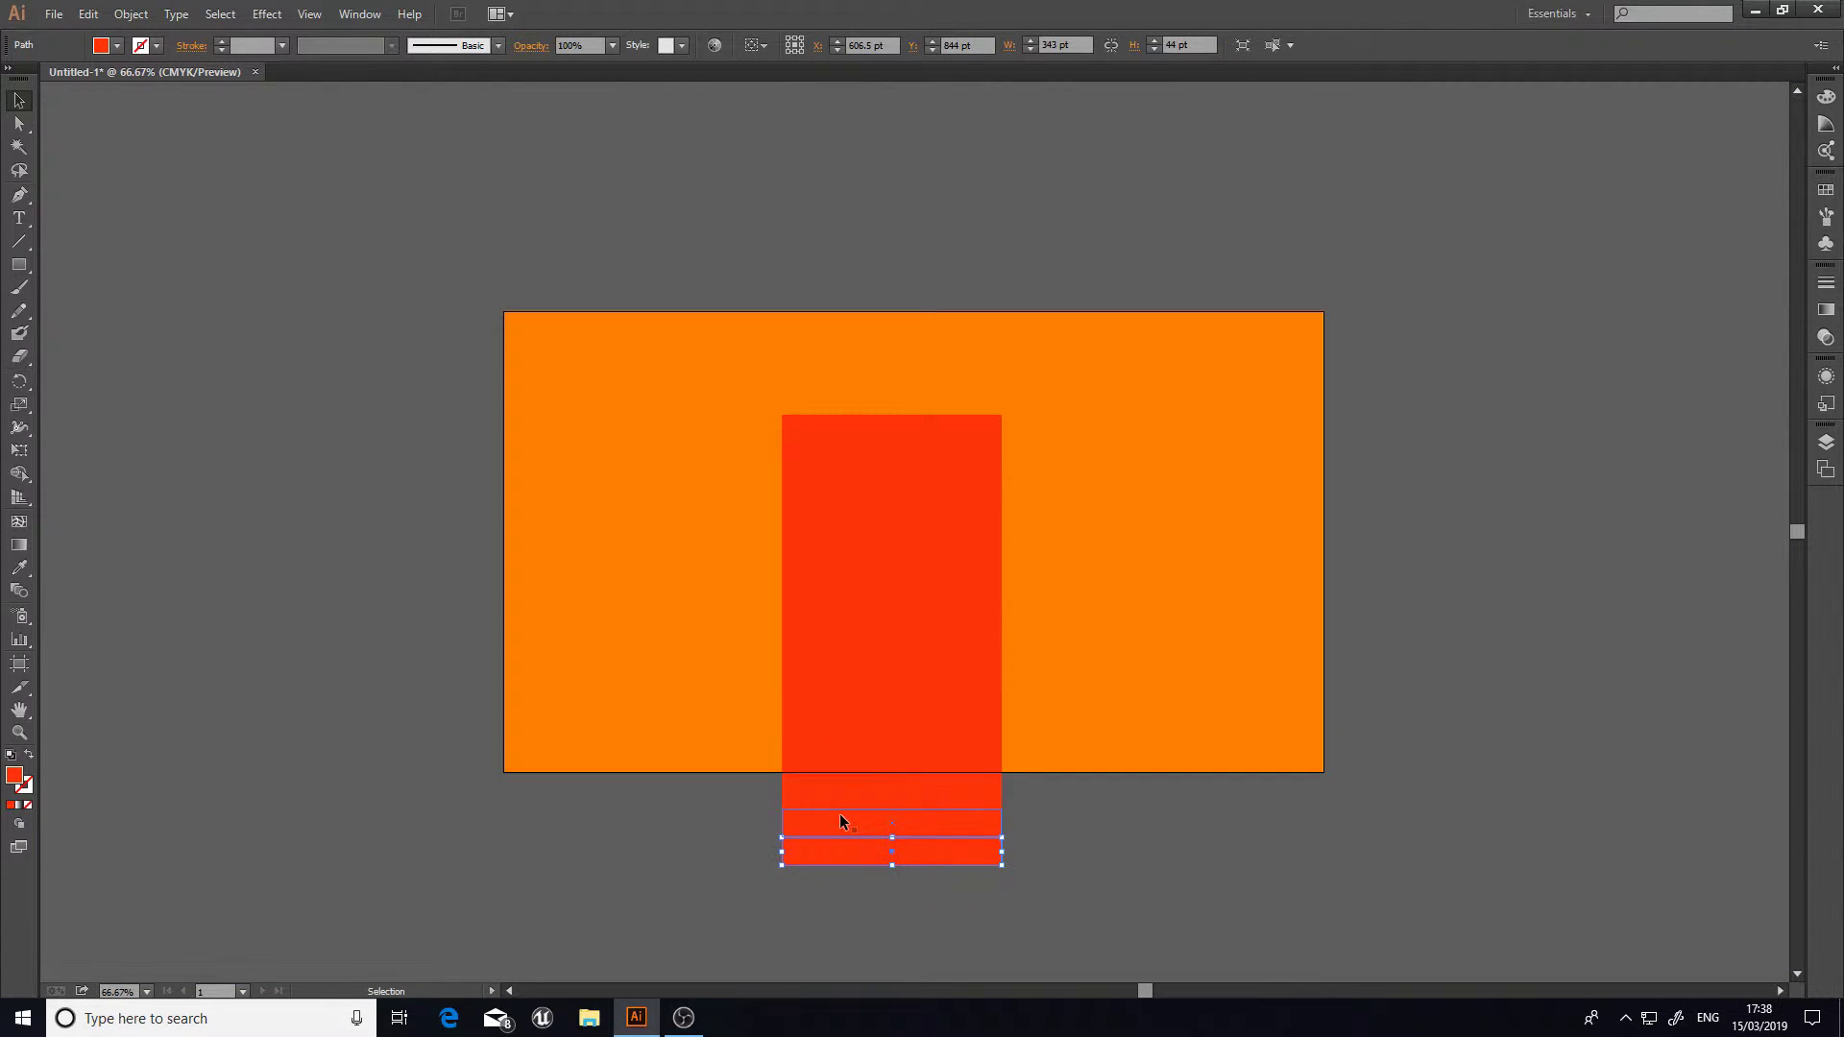
Step: Select all the red bars without the background and move the column to the artboard's right part, centred at about X 1008 pt, Y 360 pt
drag(804, 506, 827, 465)
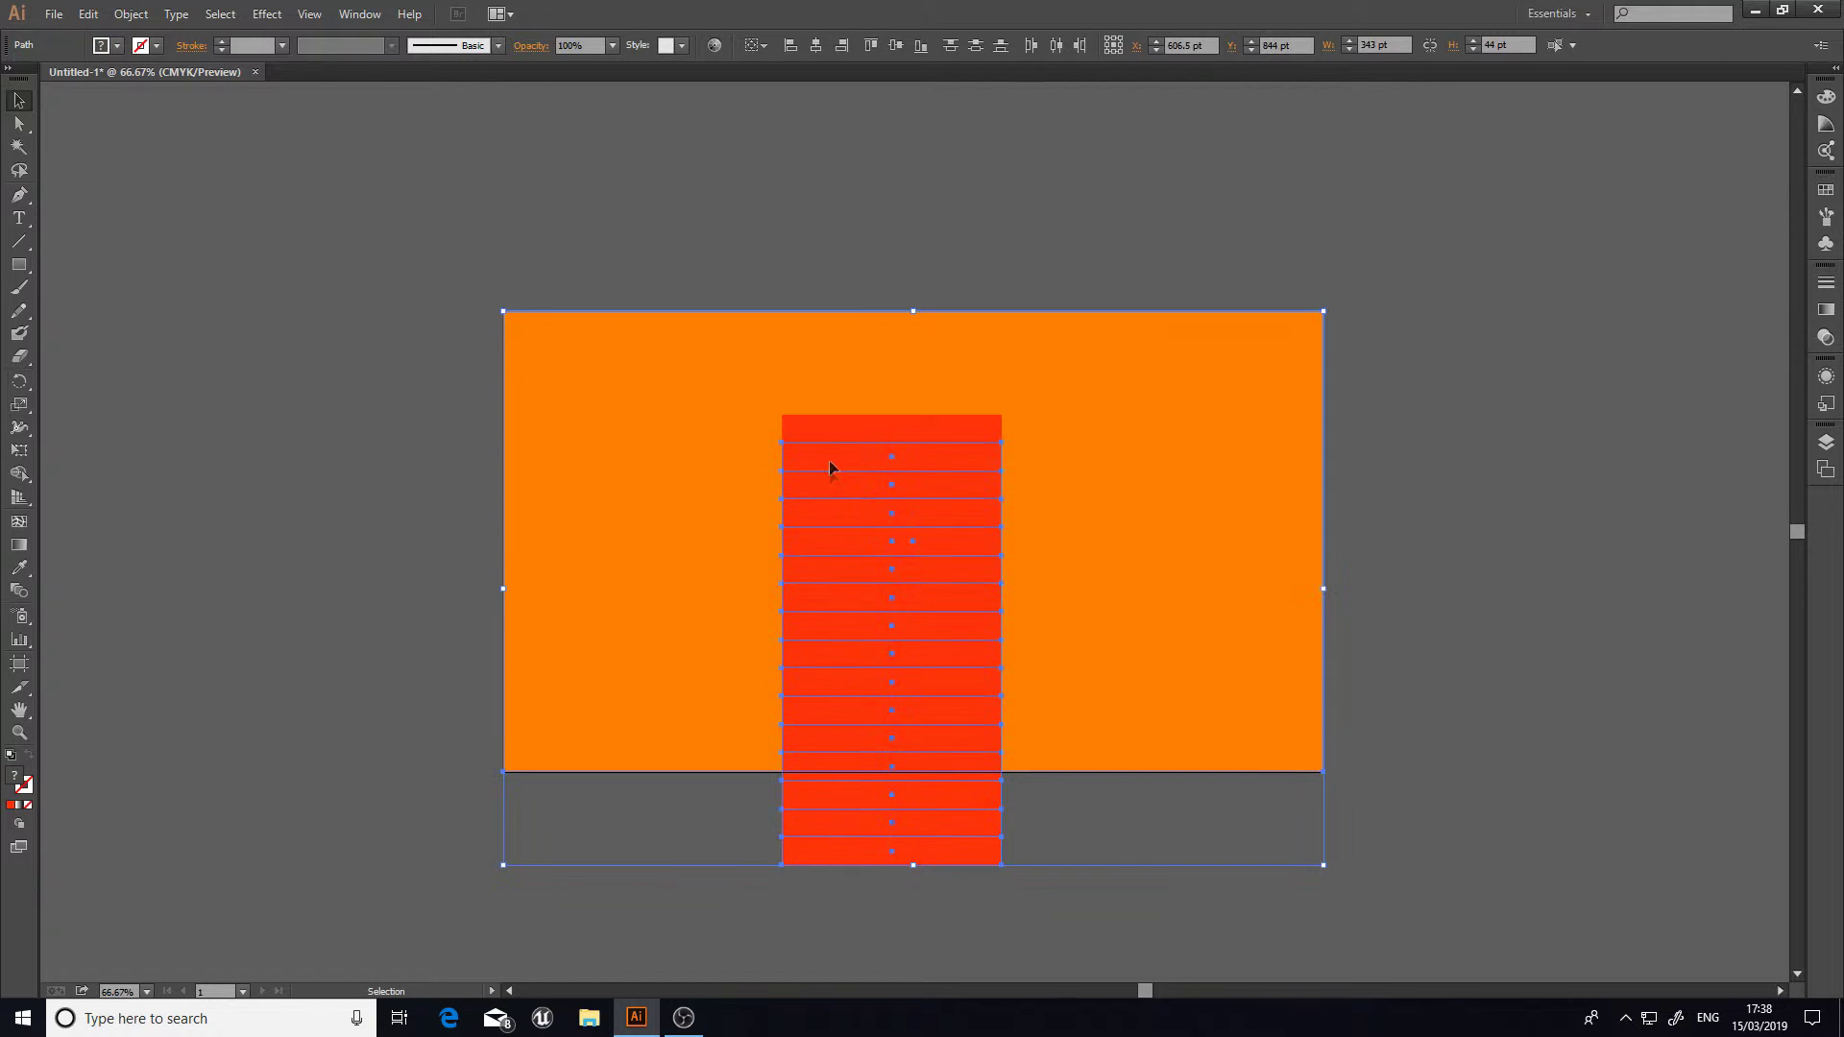
click(878, 853)
shift+click(584, 495)
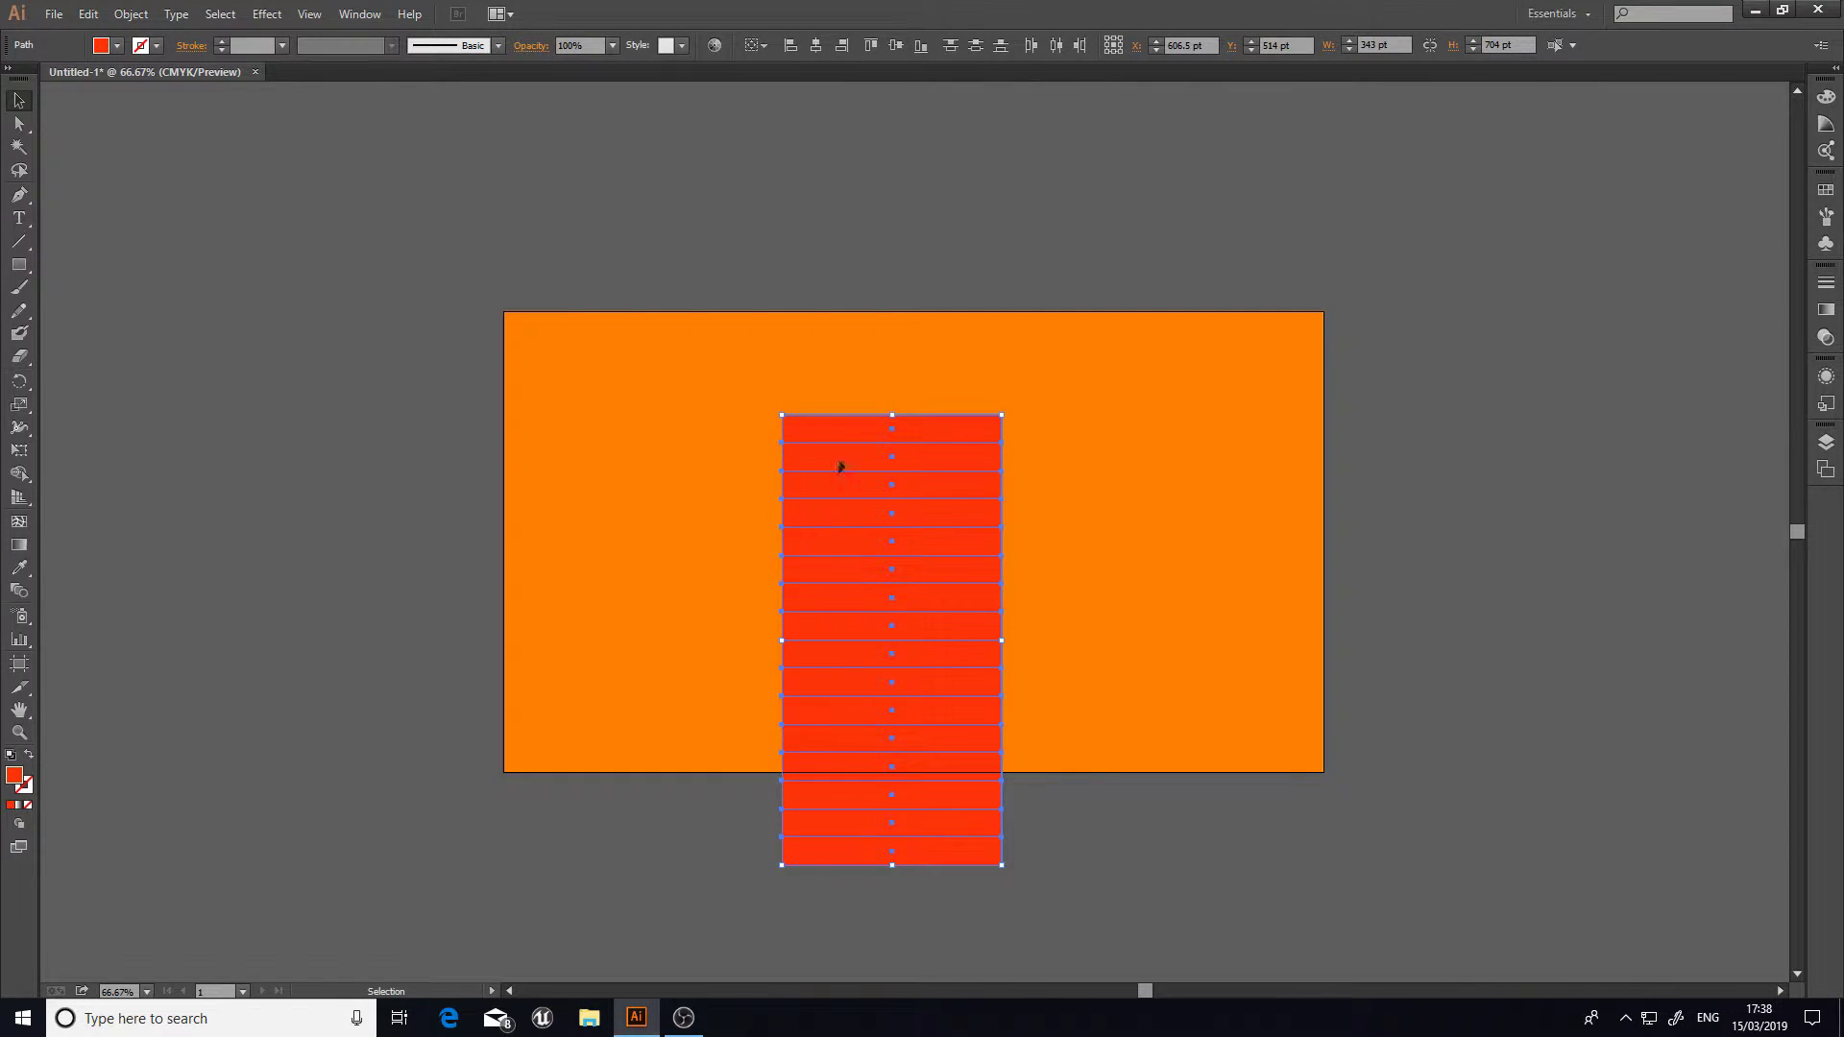
drag(852, 437, 1107, 341)
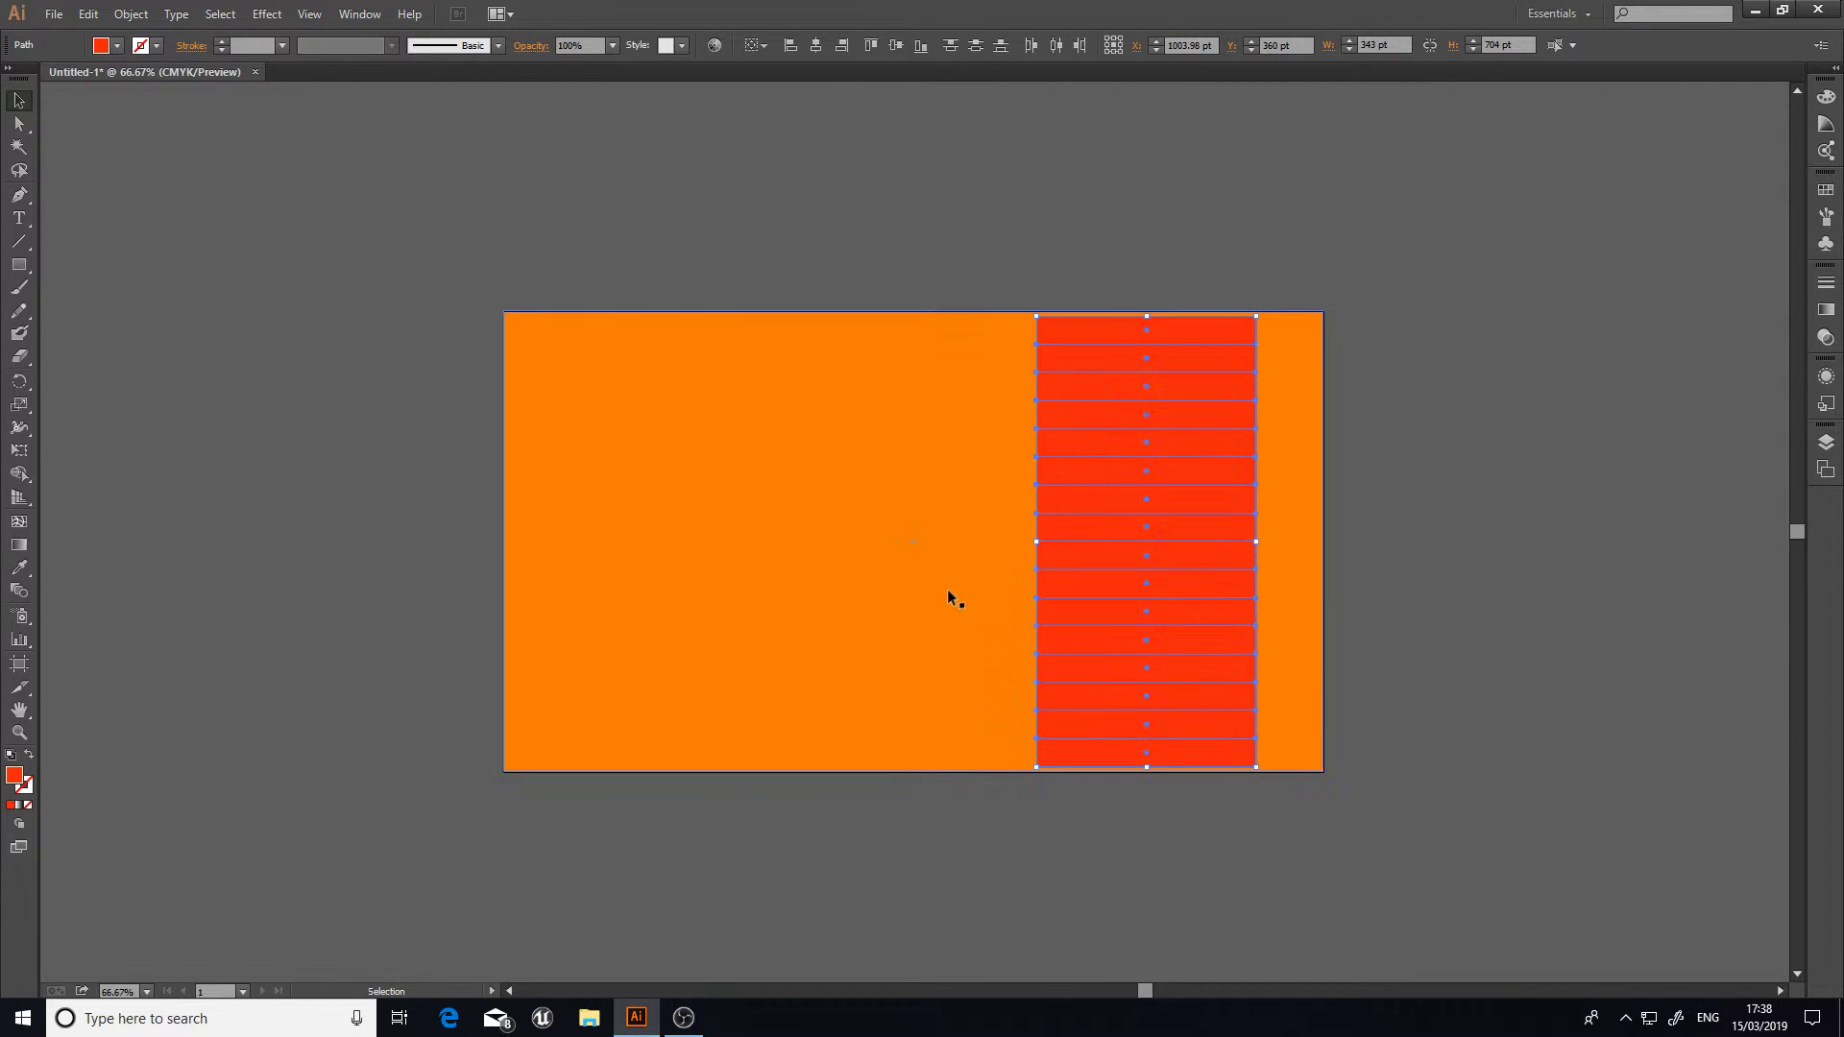
scroll(1110, 544, up, 1)
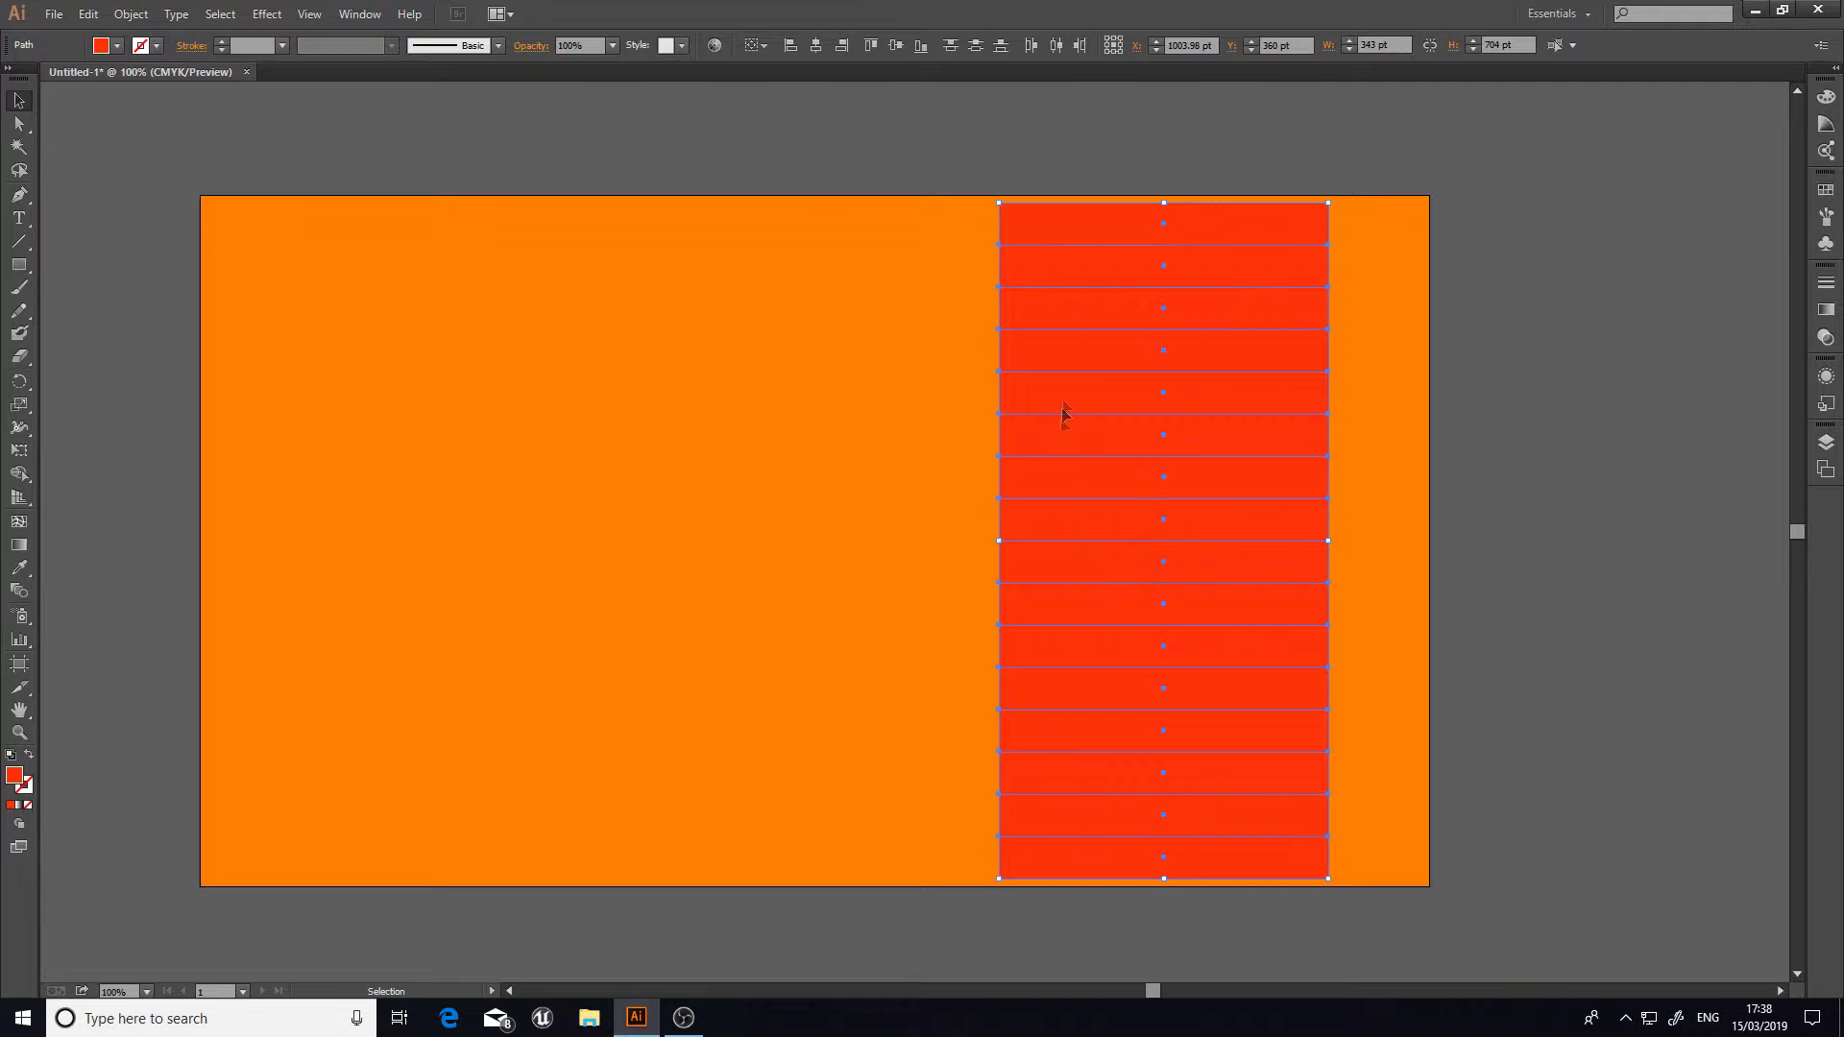
drag(1037, 263, 1041, 264)
click(21, 123)
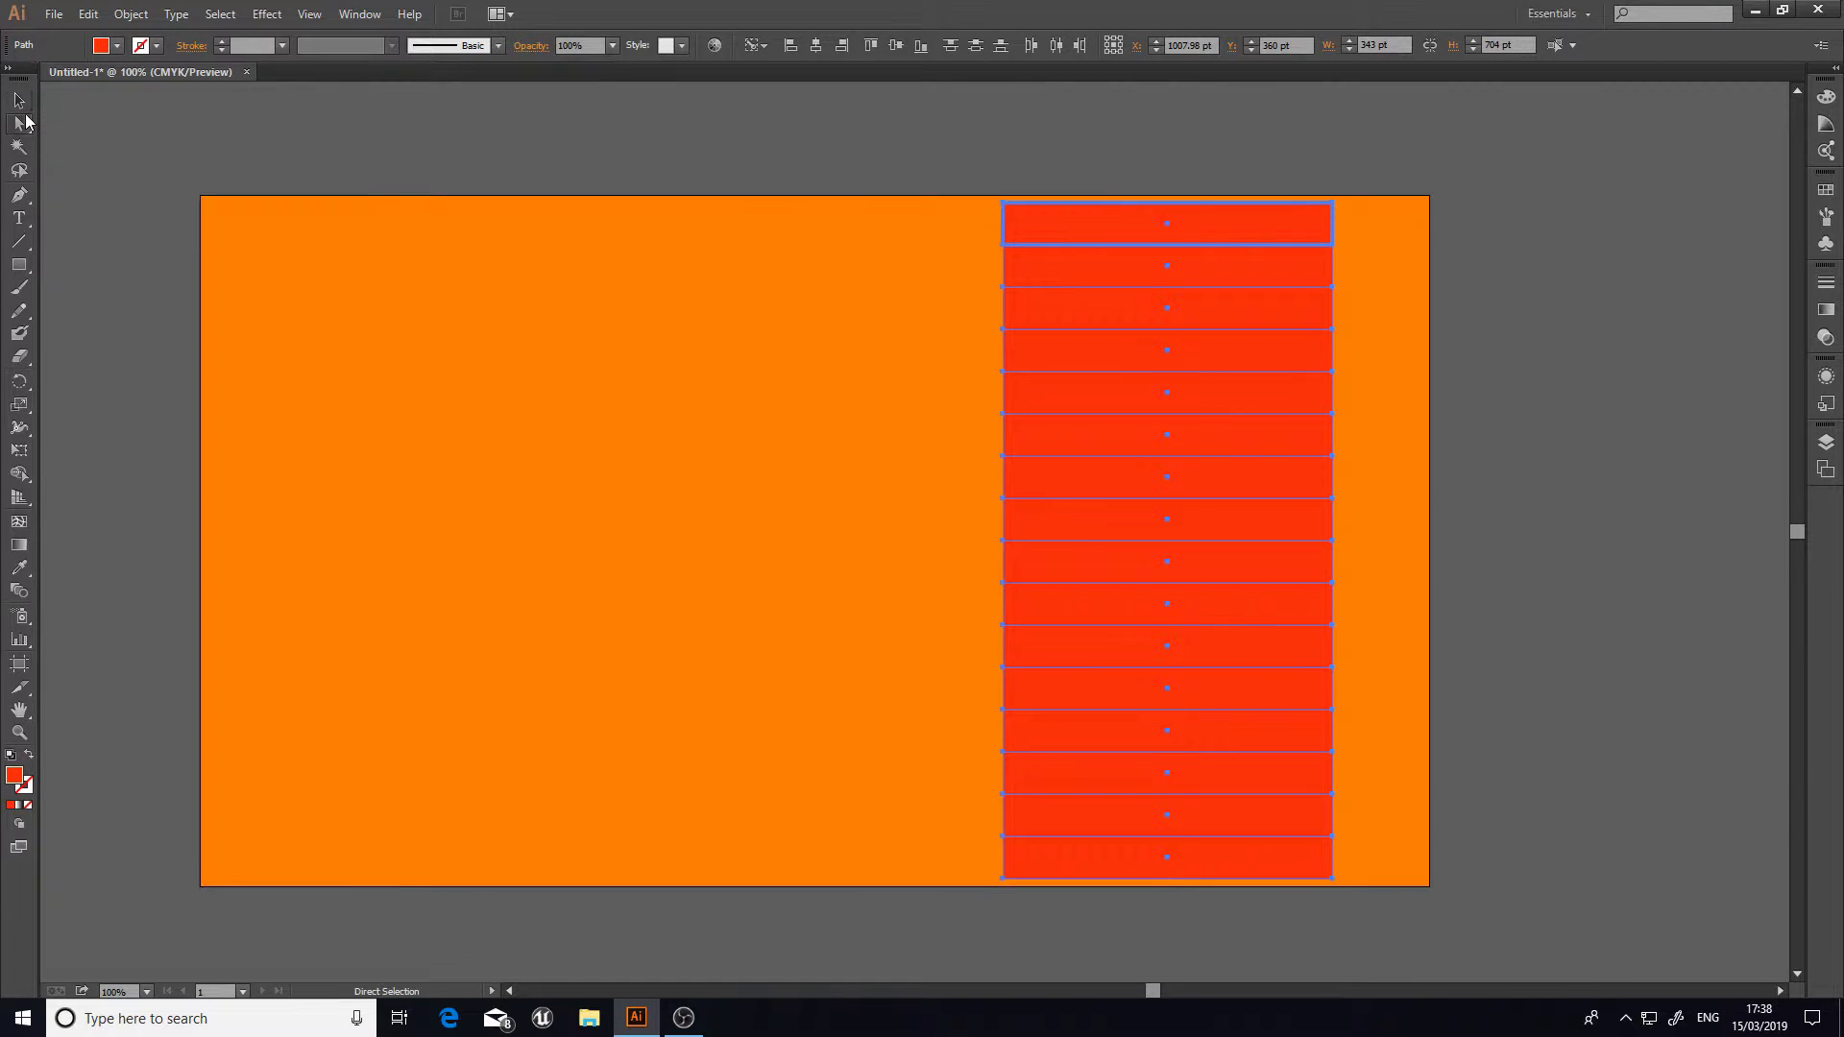
click(19, 100)
click(909, 349)
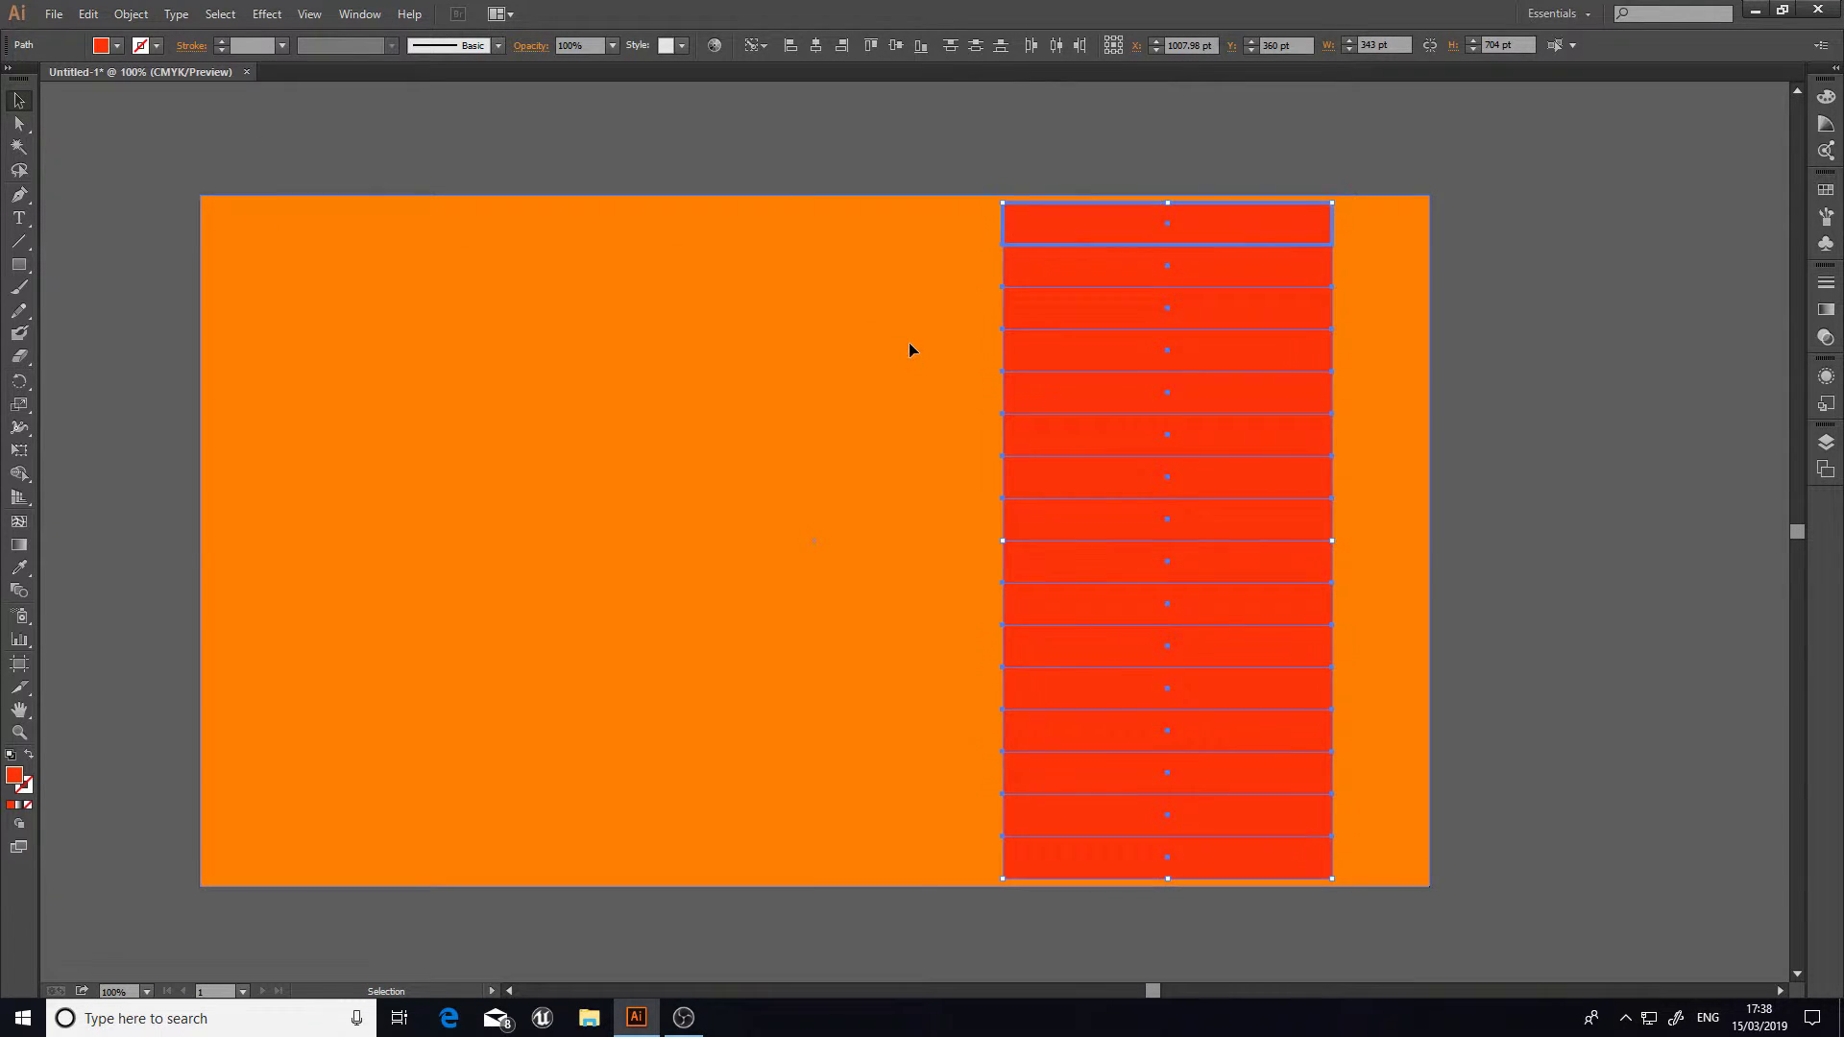
Step: Widen the column's top bar, extending its left end well past the column and its right end nearly to the artboard edge
click(1028, 236)
drag(1004, 224, 842, 224)
drag(1332, 224, 1418, 224)
Step: Stagger the left ends of bars two to six, shortening the second and fourth and extending the third, fifth and sixth
click(1003, 274)
drag(1004, 277, 786, 308)
drag(1004, 353, 690, 393)
click(1024, 436)
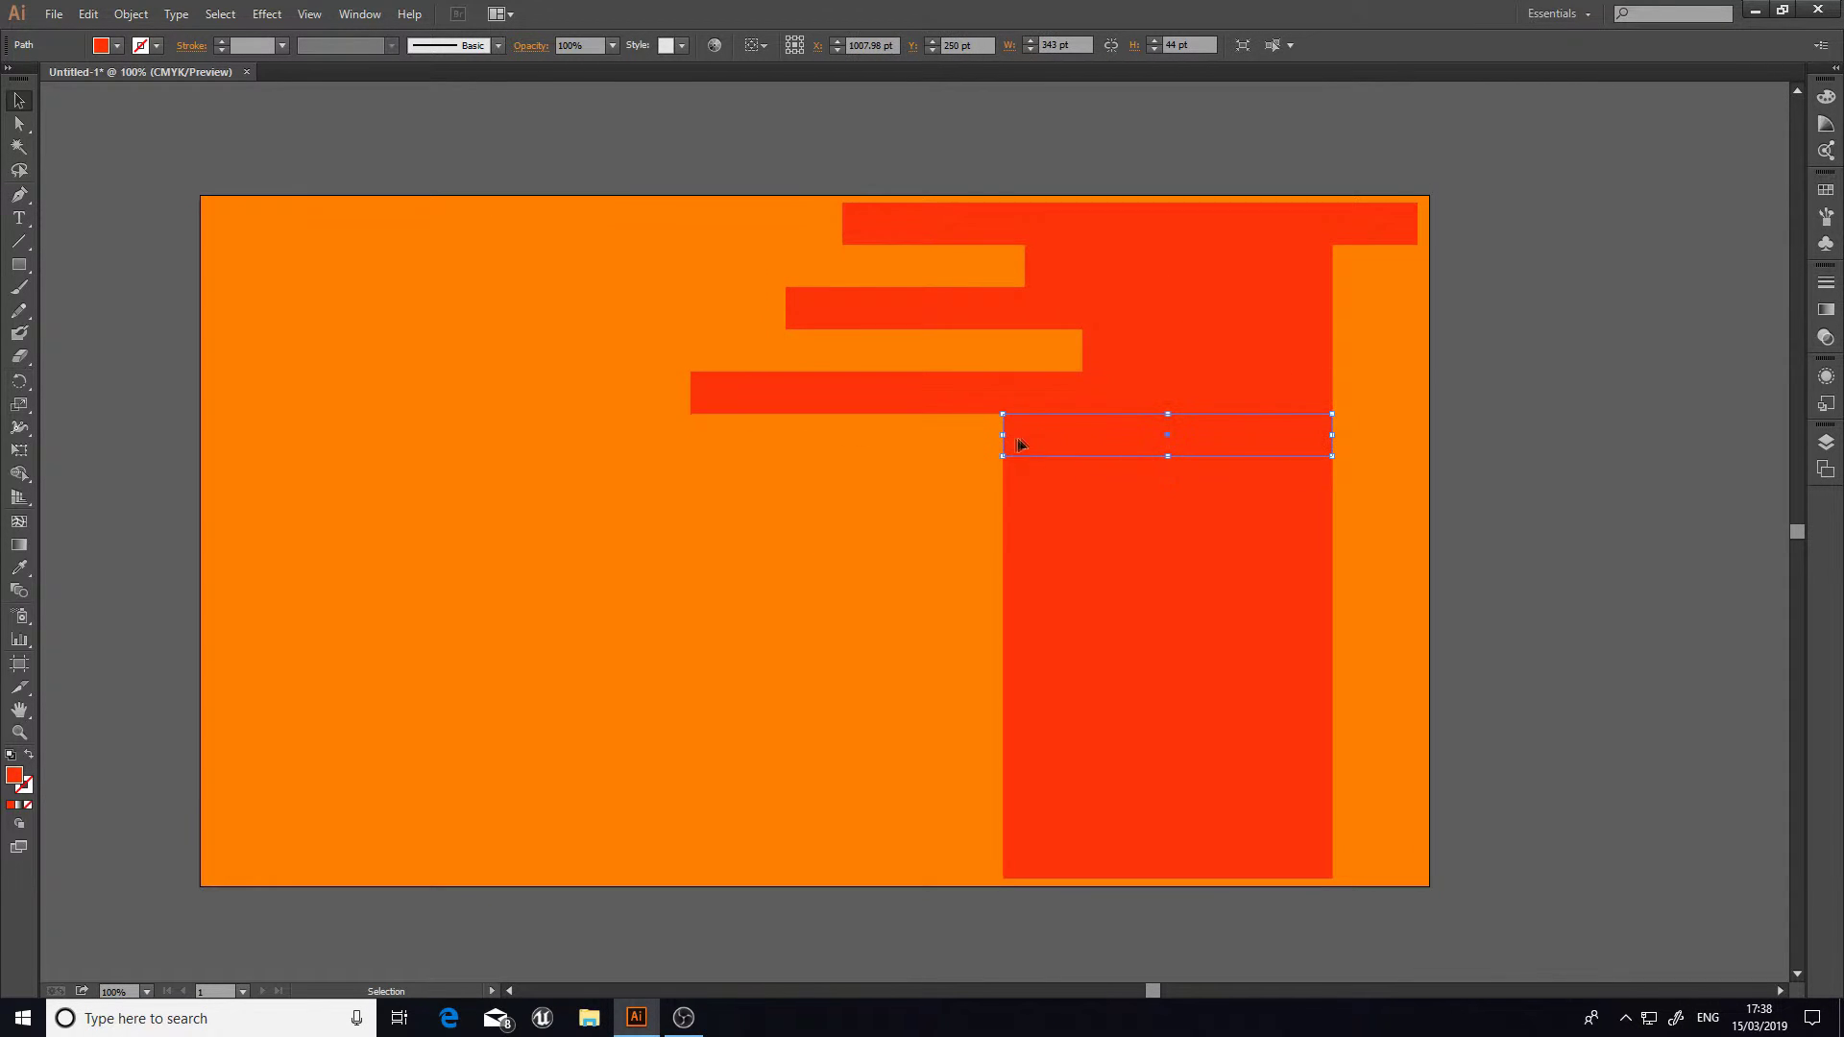
drag(1002, 435, 919, 435)
Step: Extend the left ends of the seventh and ninth bars and shorten the eighth bar slightly
click(1054, 514)
click(1004, 477)
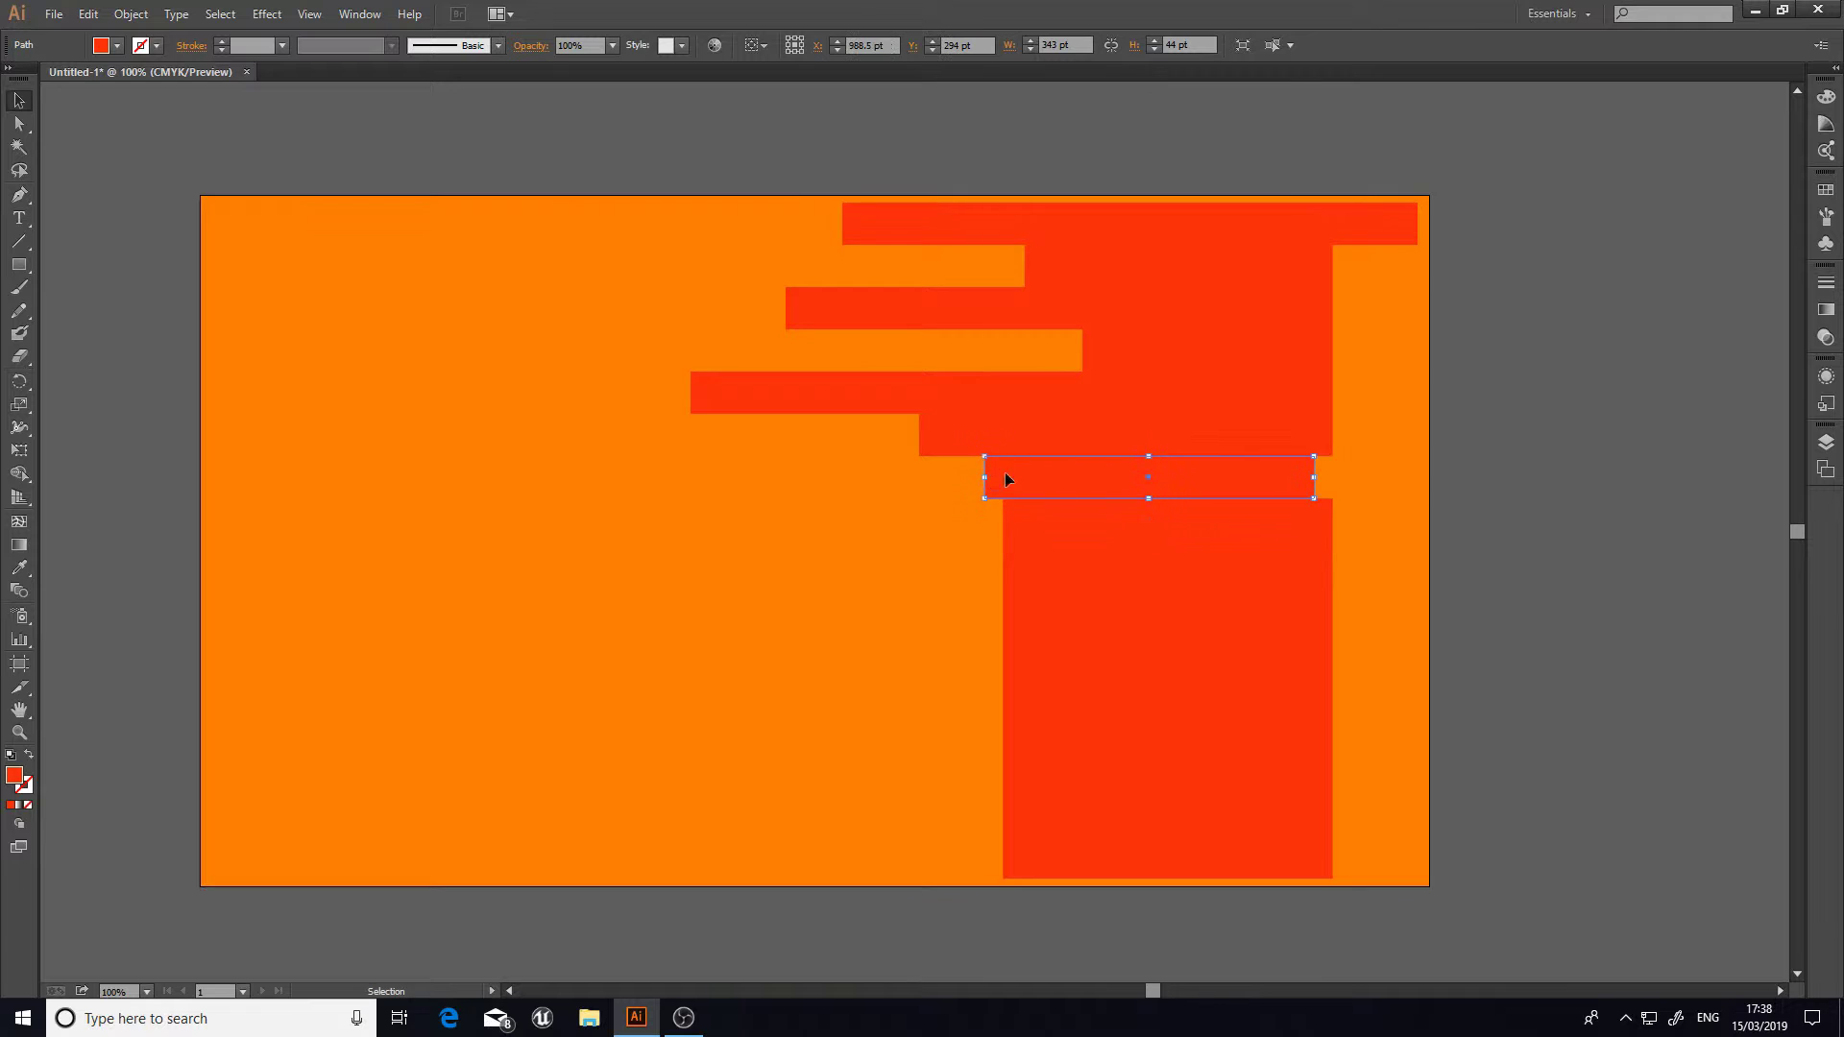
drag(1003, 478, 853, 477)
drag(1002, 520, 919, 564)
click(1004, 612)
click(865, 490)
drag(852, 478, 803, 479)
Step: Stagger the next three bars, shortening the tenth and twelfth from the left and extending the eleventh to the left
click(1005, 602)
drag(1003, 604, 1098, 605)
click(1003, 648)
drag(1001, 649, 899, 648)
click(1030, 697)
drag(1003, 688, 1031, 690)
Step: Stagger the last four bars, extending the thirteenth, fifteenth and sixteenth to the left and shortening the fourteenth
click(1015, 742)
drag(1003, 731, 856, 730)
click(1018, 781)
drag(1003, 816, 899, 816)
click(1020, 857)
drag(1002, 858, 841, 858)
click(742, 830)
Step: Select all the red bars, leaving the orange background out of the selection
scroll(1003, 648, down, 2)
click(1153, 299)
shift+click(1158, 325)
shift+click(1162, 356)
shift+click(1156, 384)
shift+click(1153, 413)
shift+click(1156, 440)
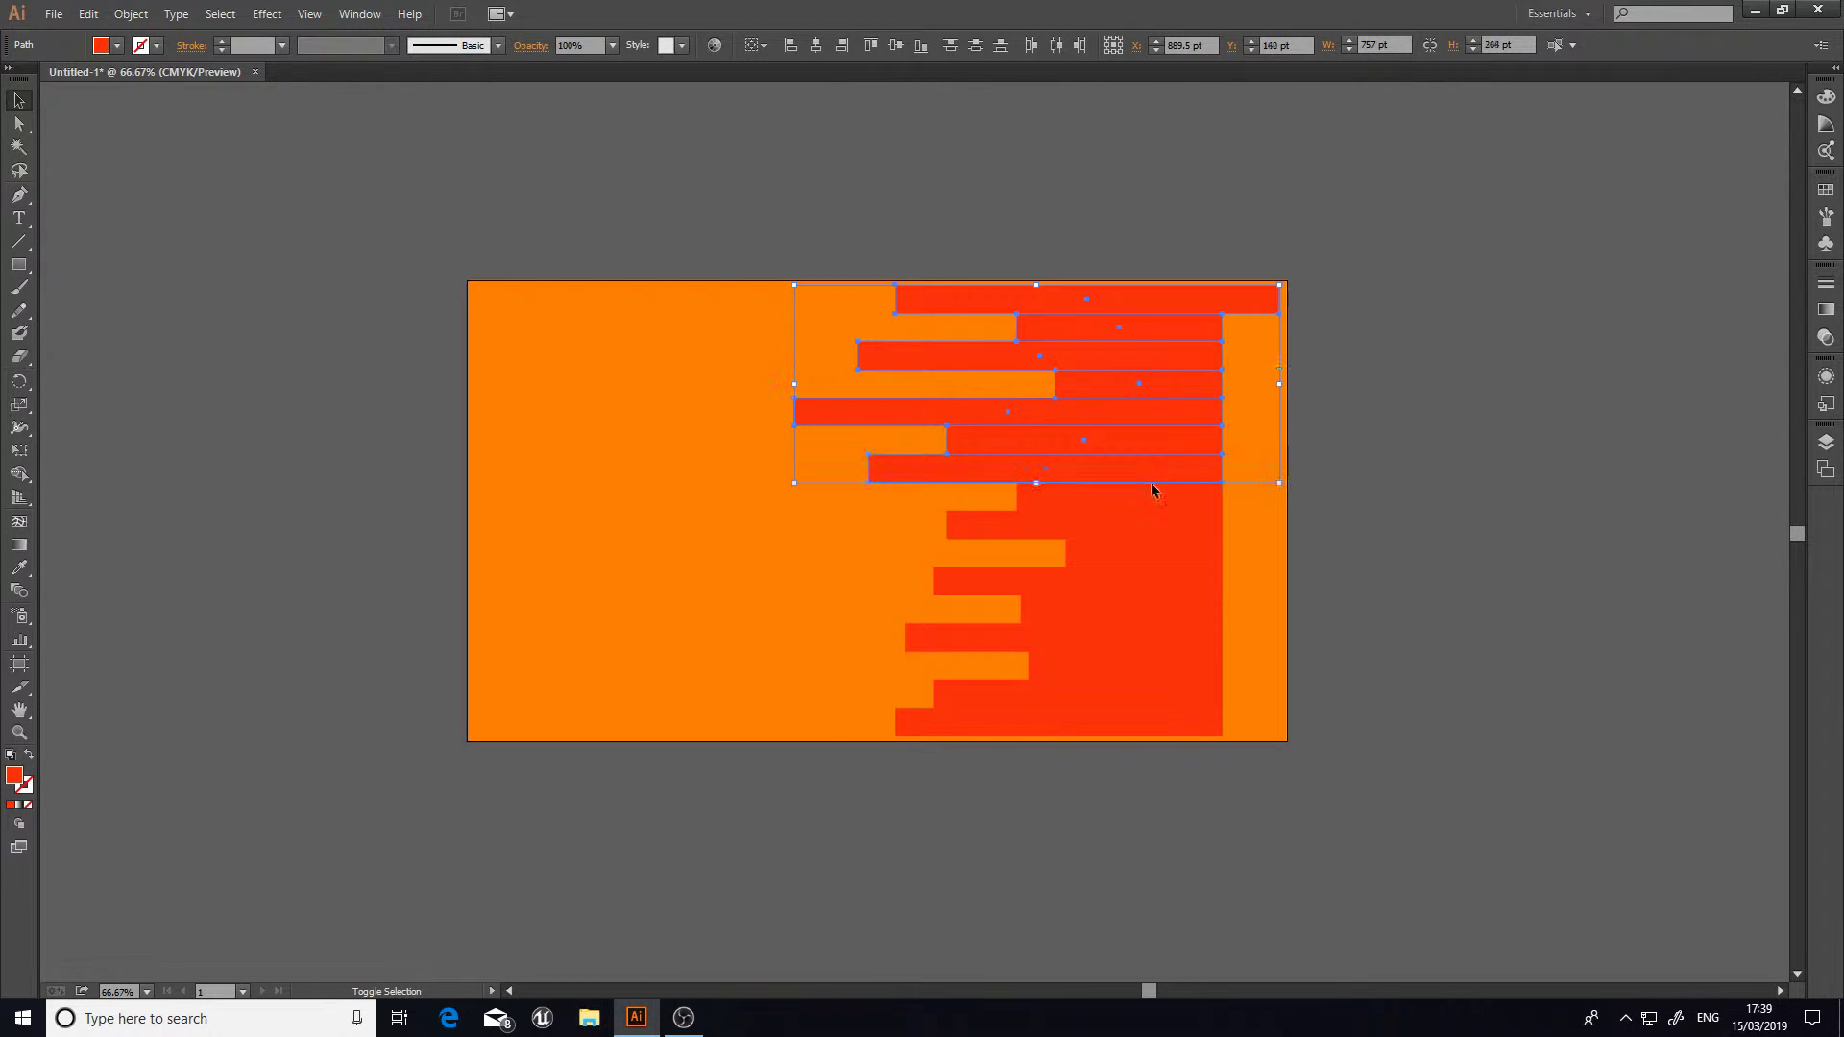
key(ctrl+a)
shift+click(662, 499)
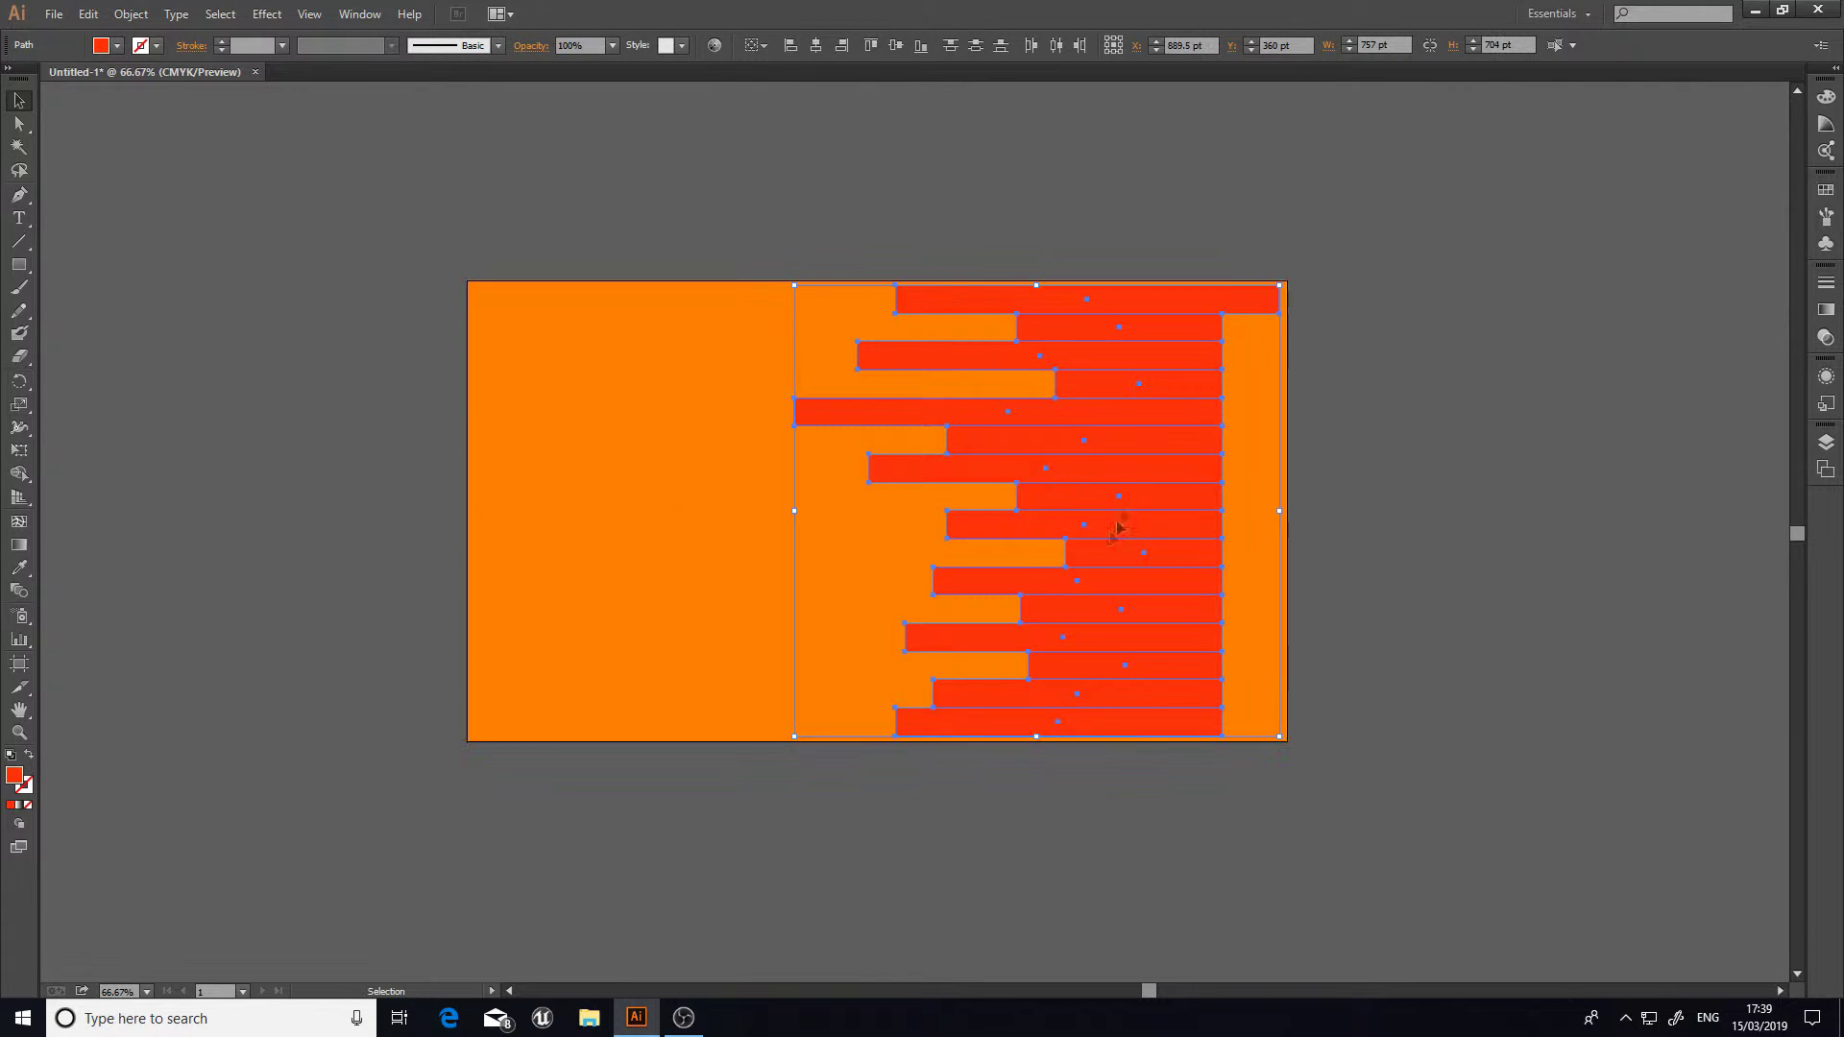
Step: Merge the selected red bars into a single shape with the Pathfinder
right_click(1084, 387)
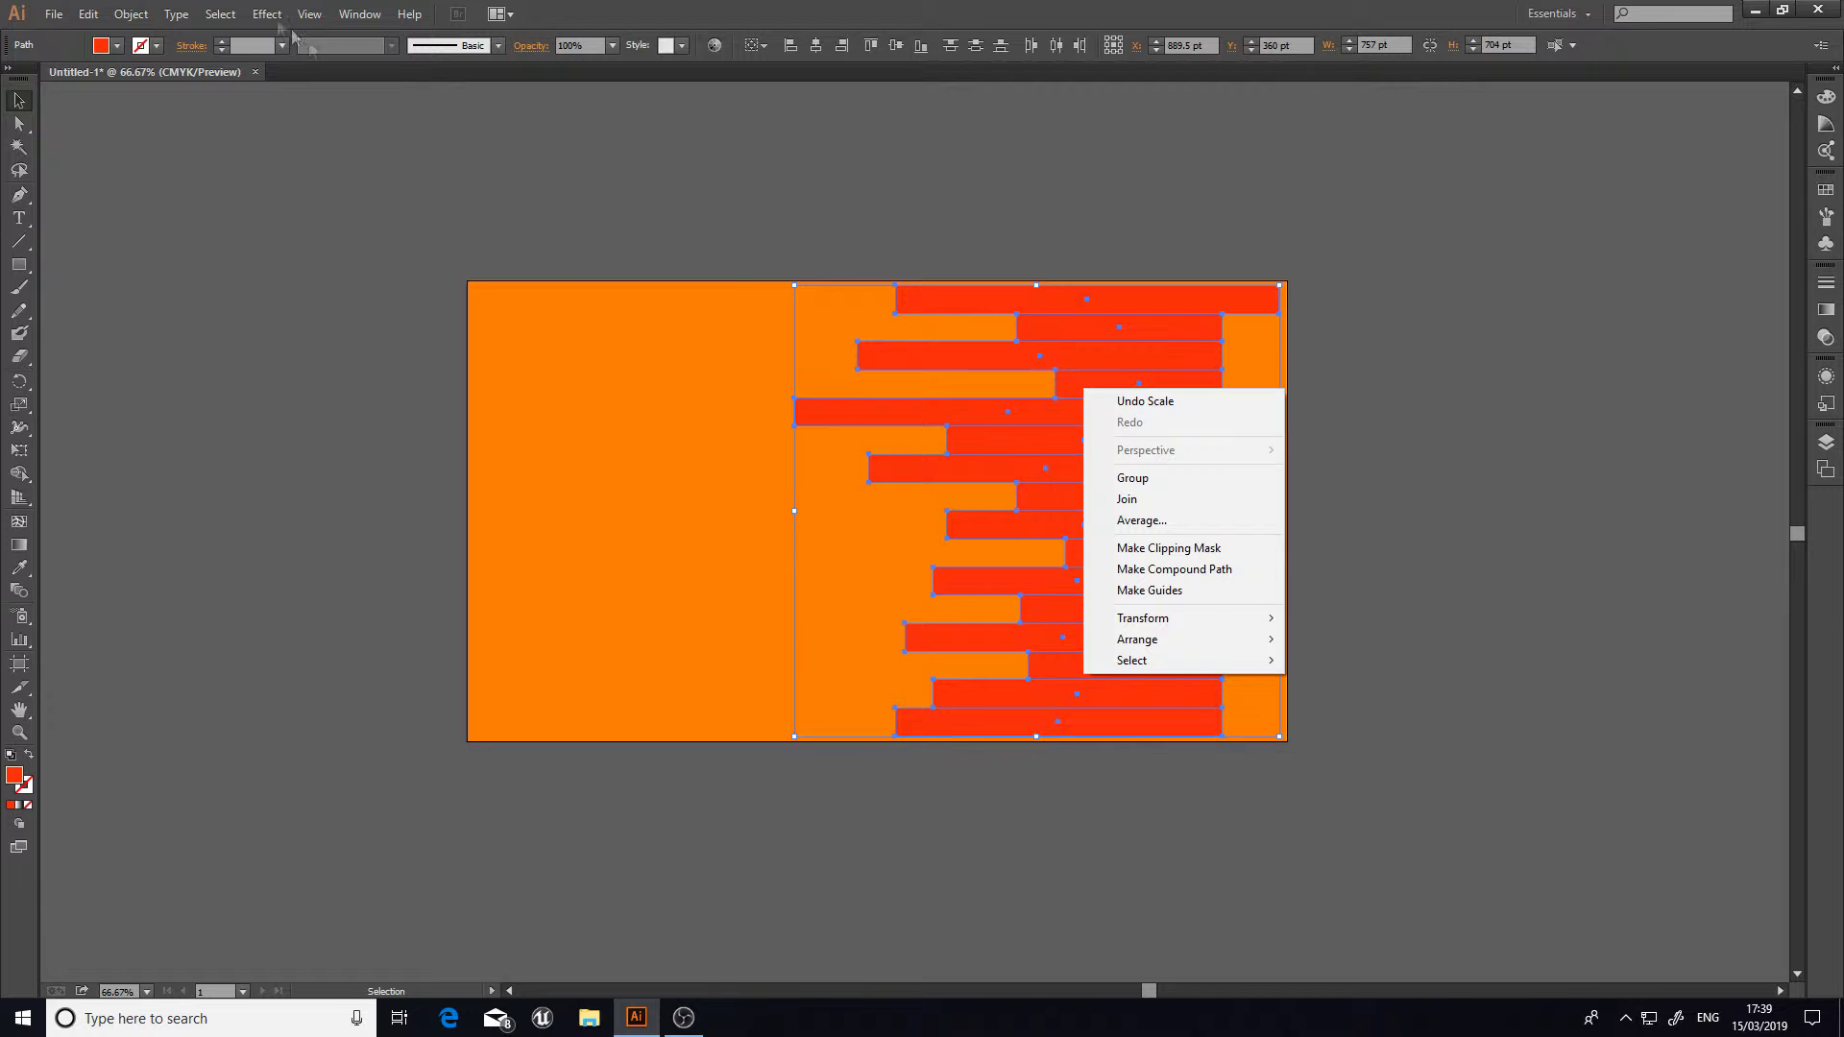
click(257, 21)
click(258, 21)
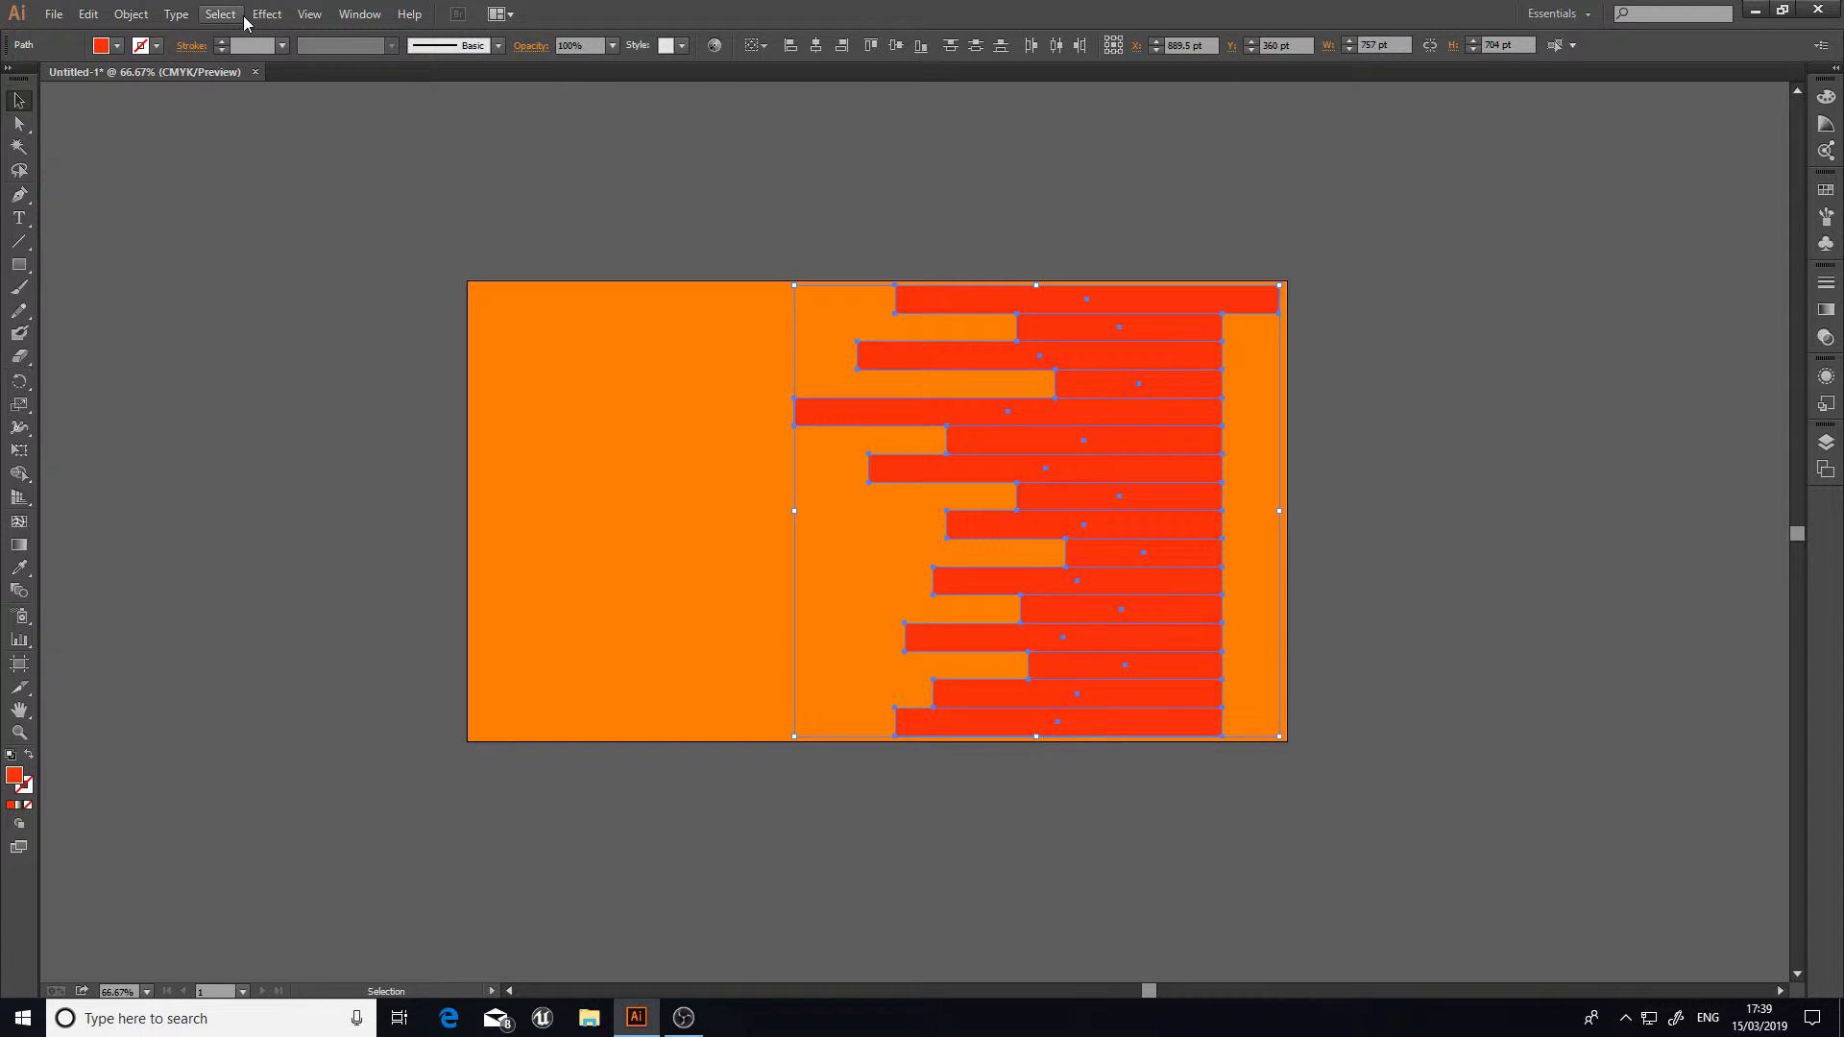
click(359, 13)
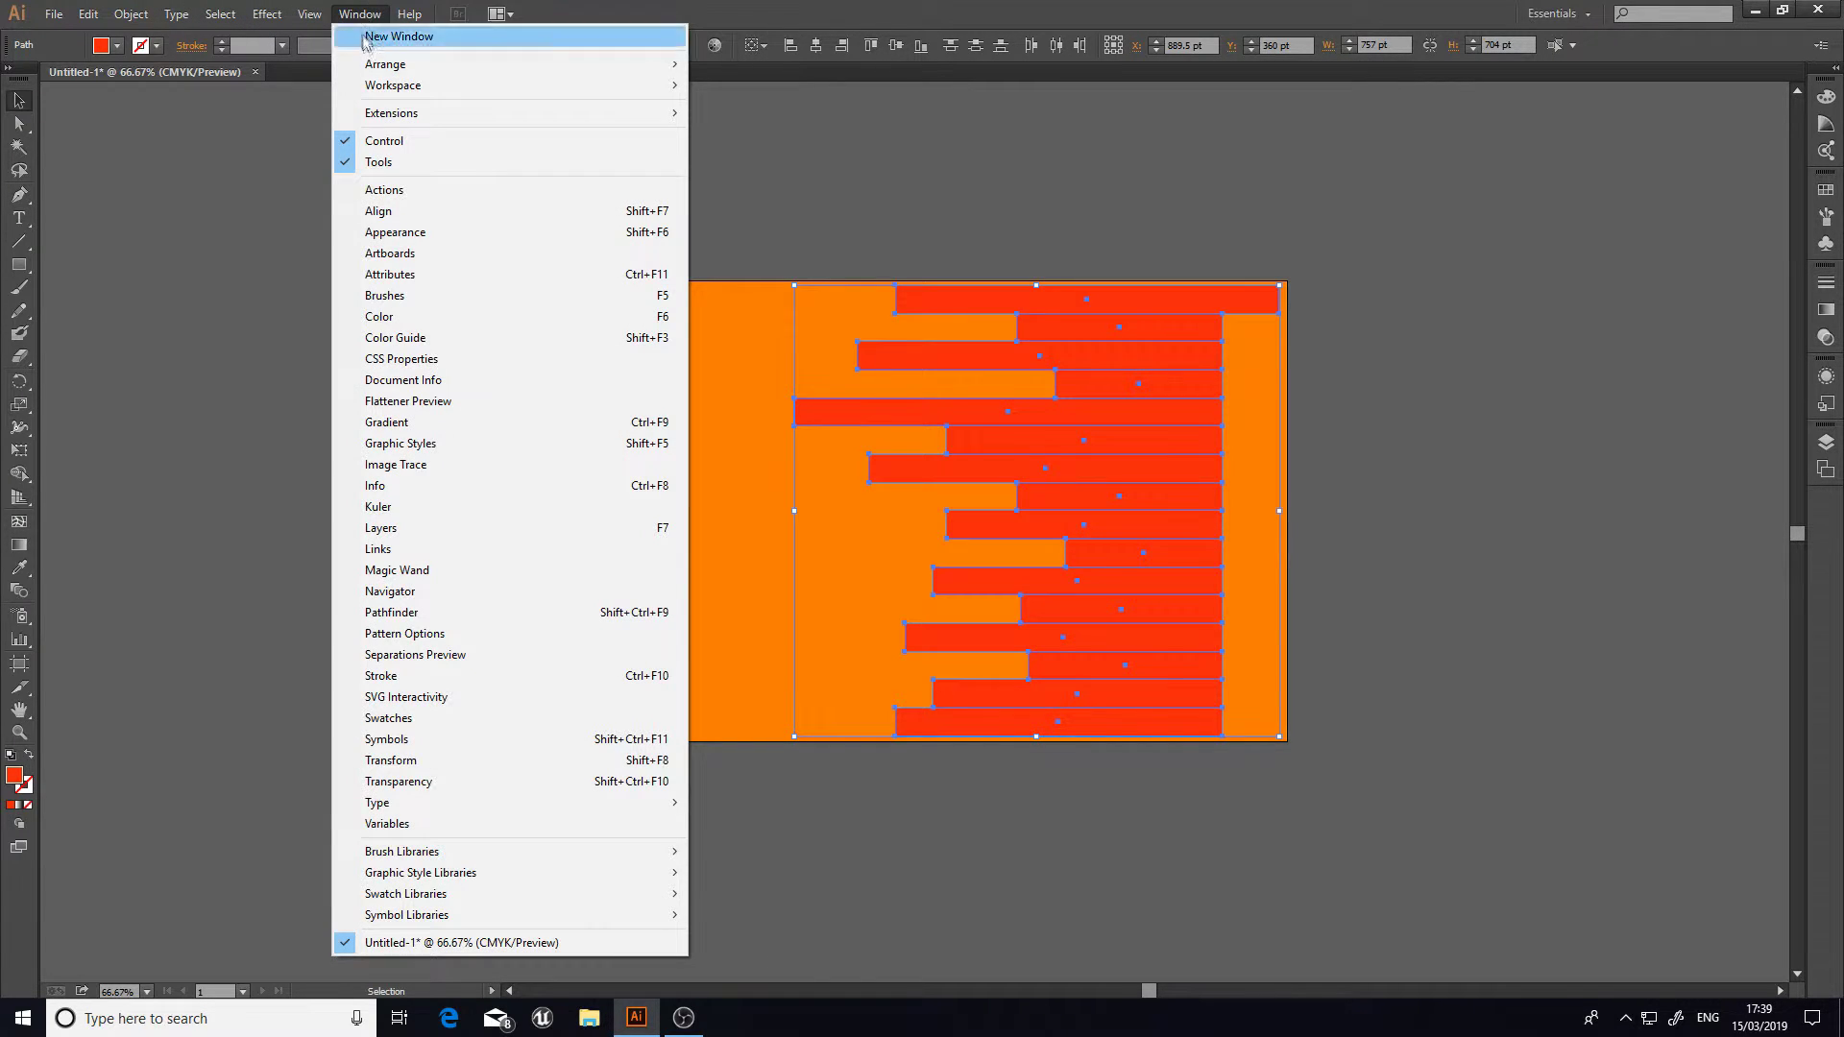
click(415, 614)
drag(1533, 525, 1616, 329)
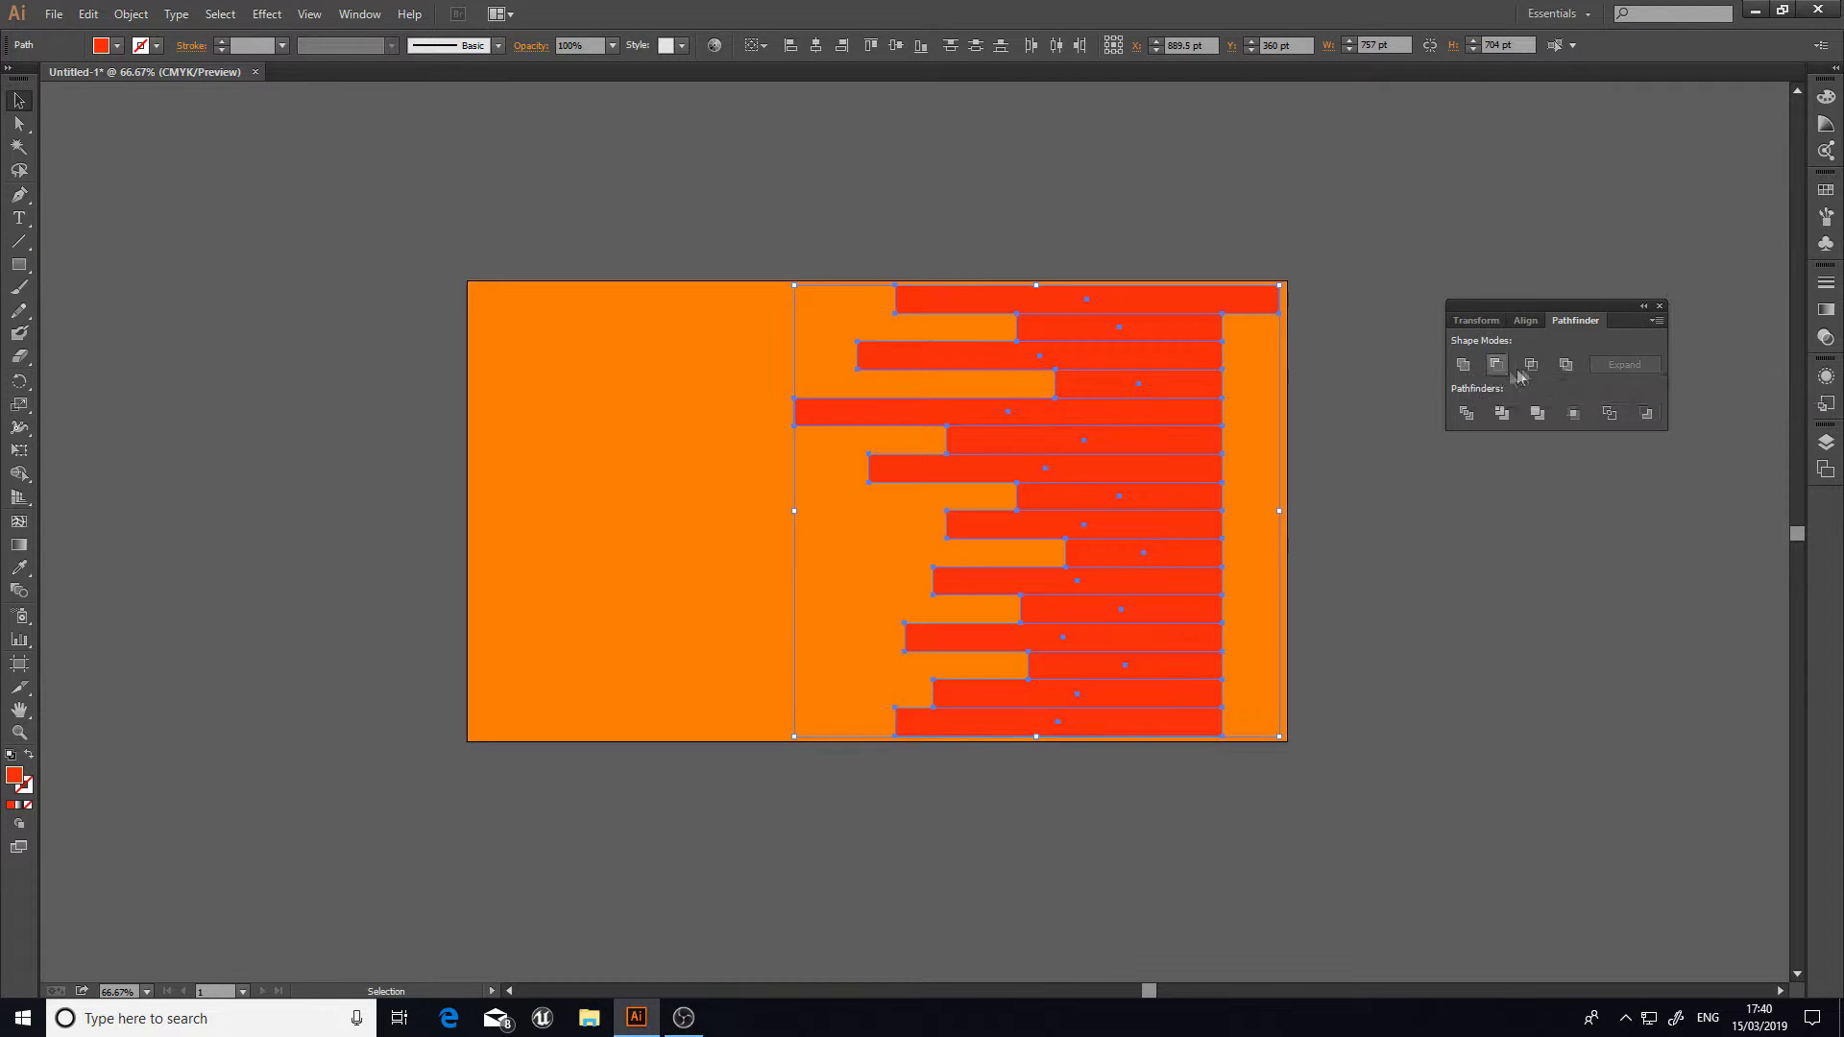
click(1531, 422)
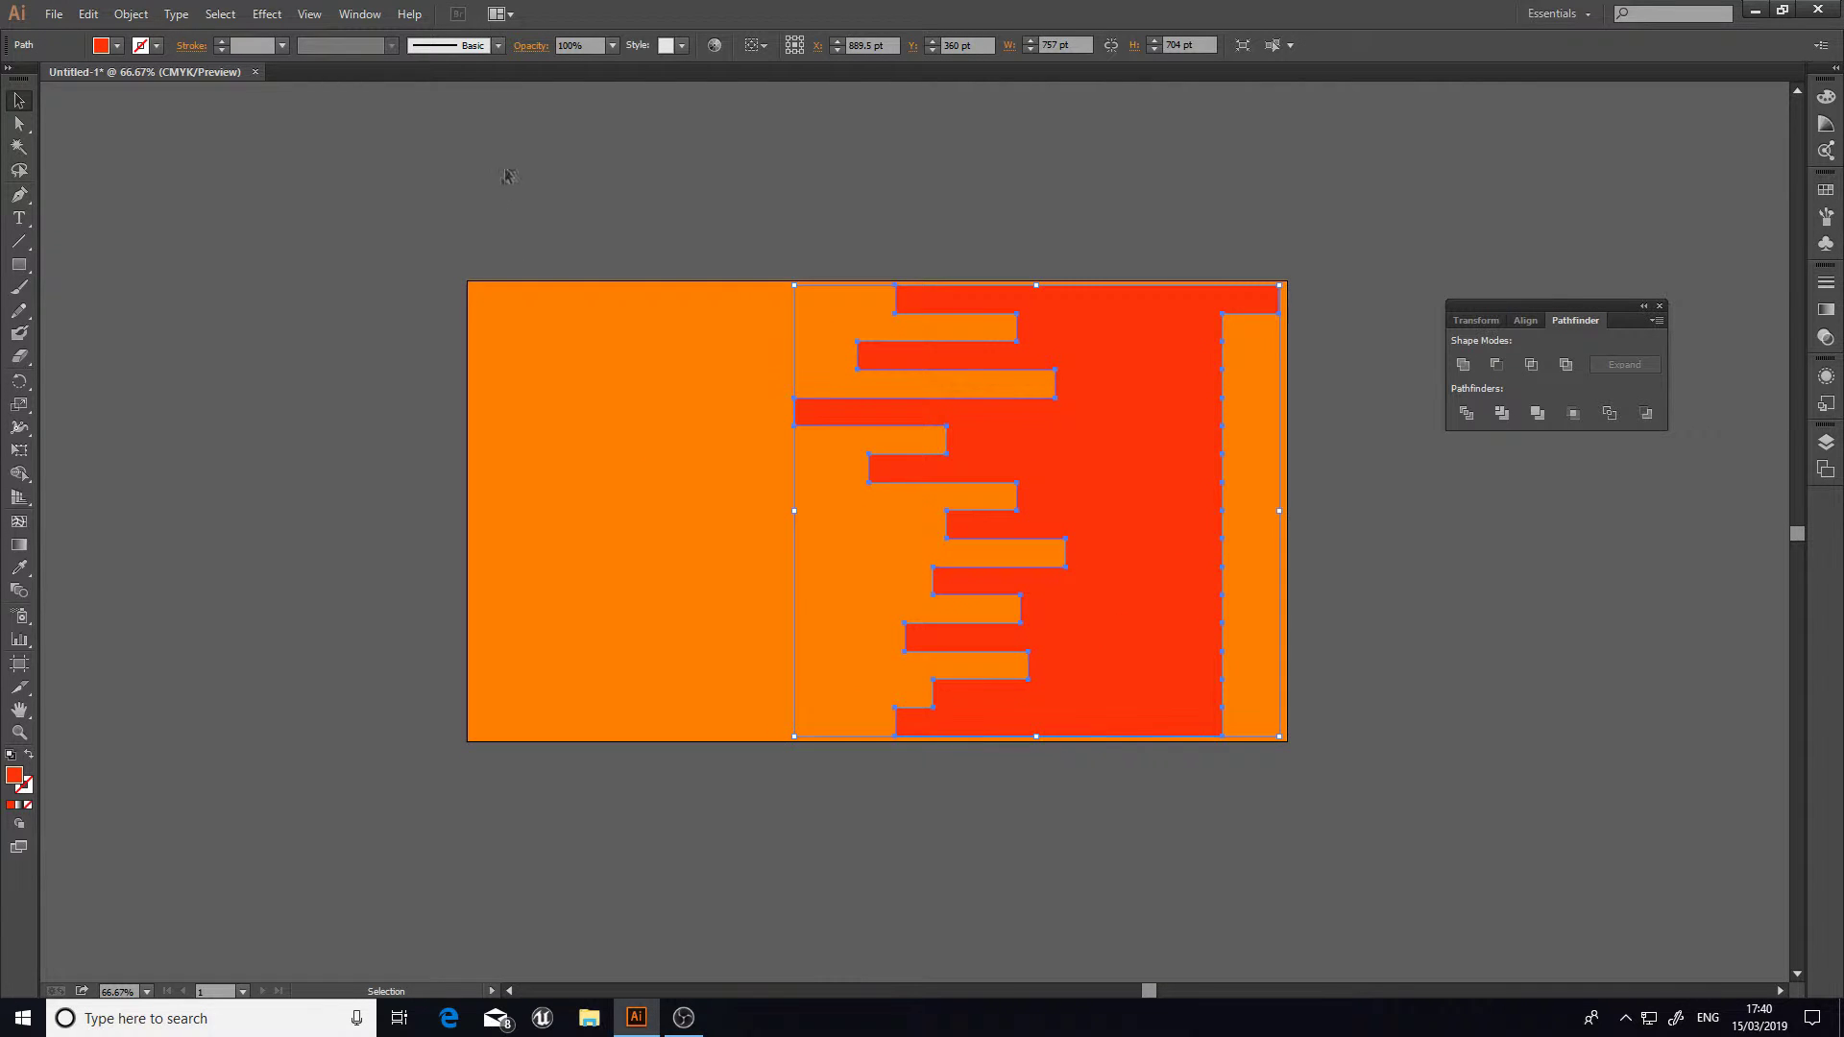
Step: Apply the Round Corners effect with a 10 pt radius to the merged red shape
click(259, 14)
click(259, 13)
click(272, 15)
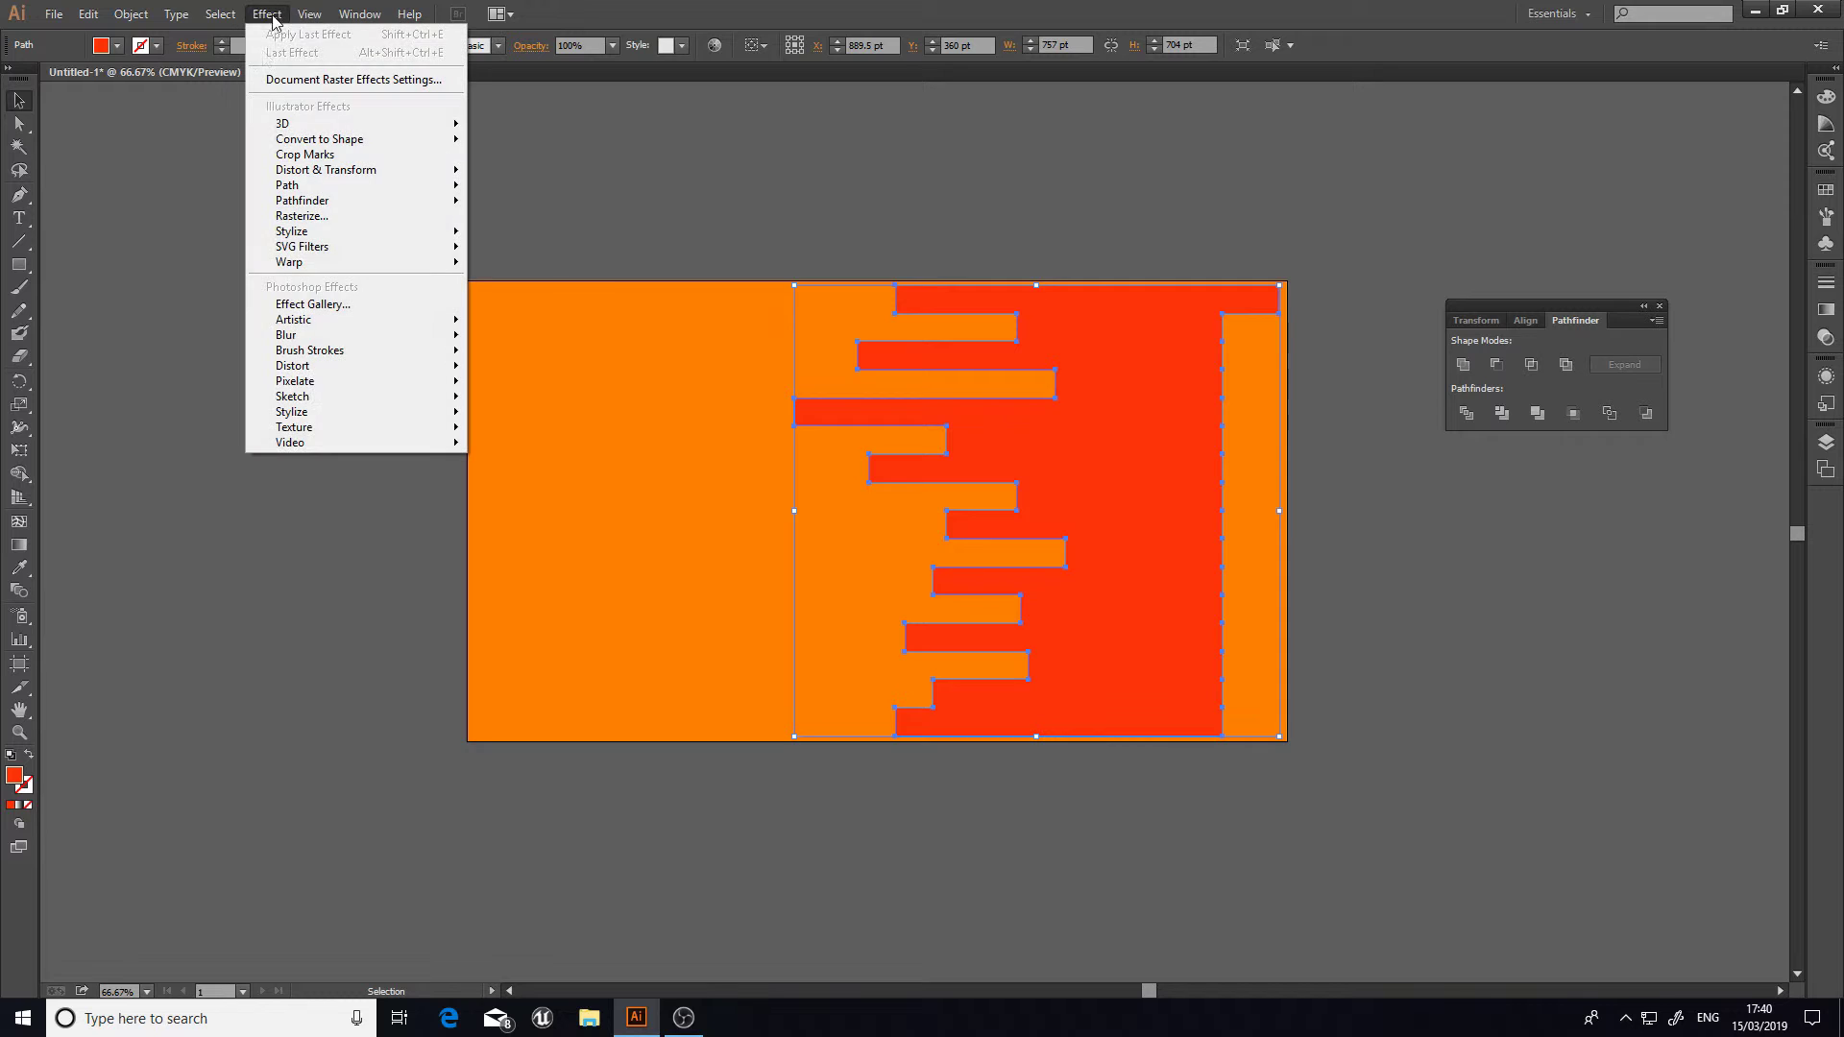
mouse_move(344, 233)
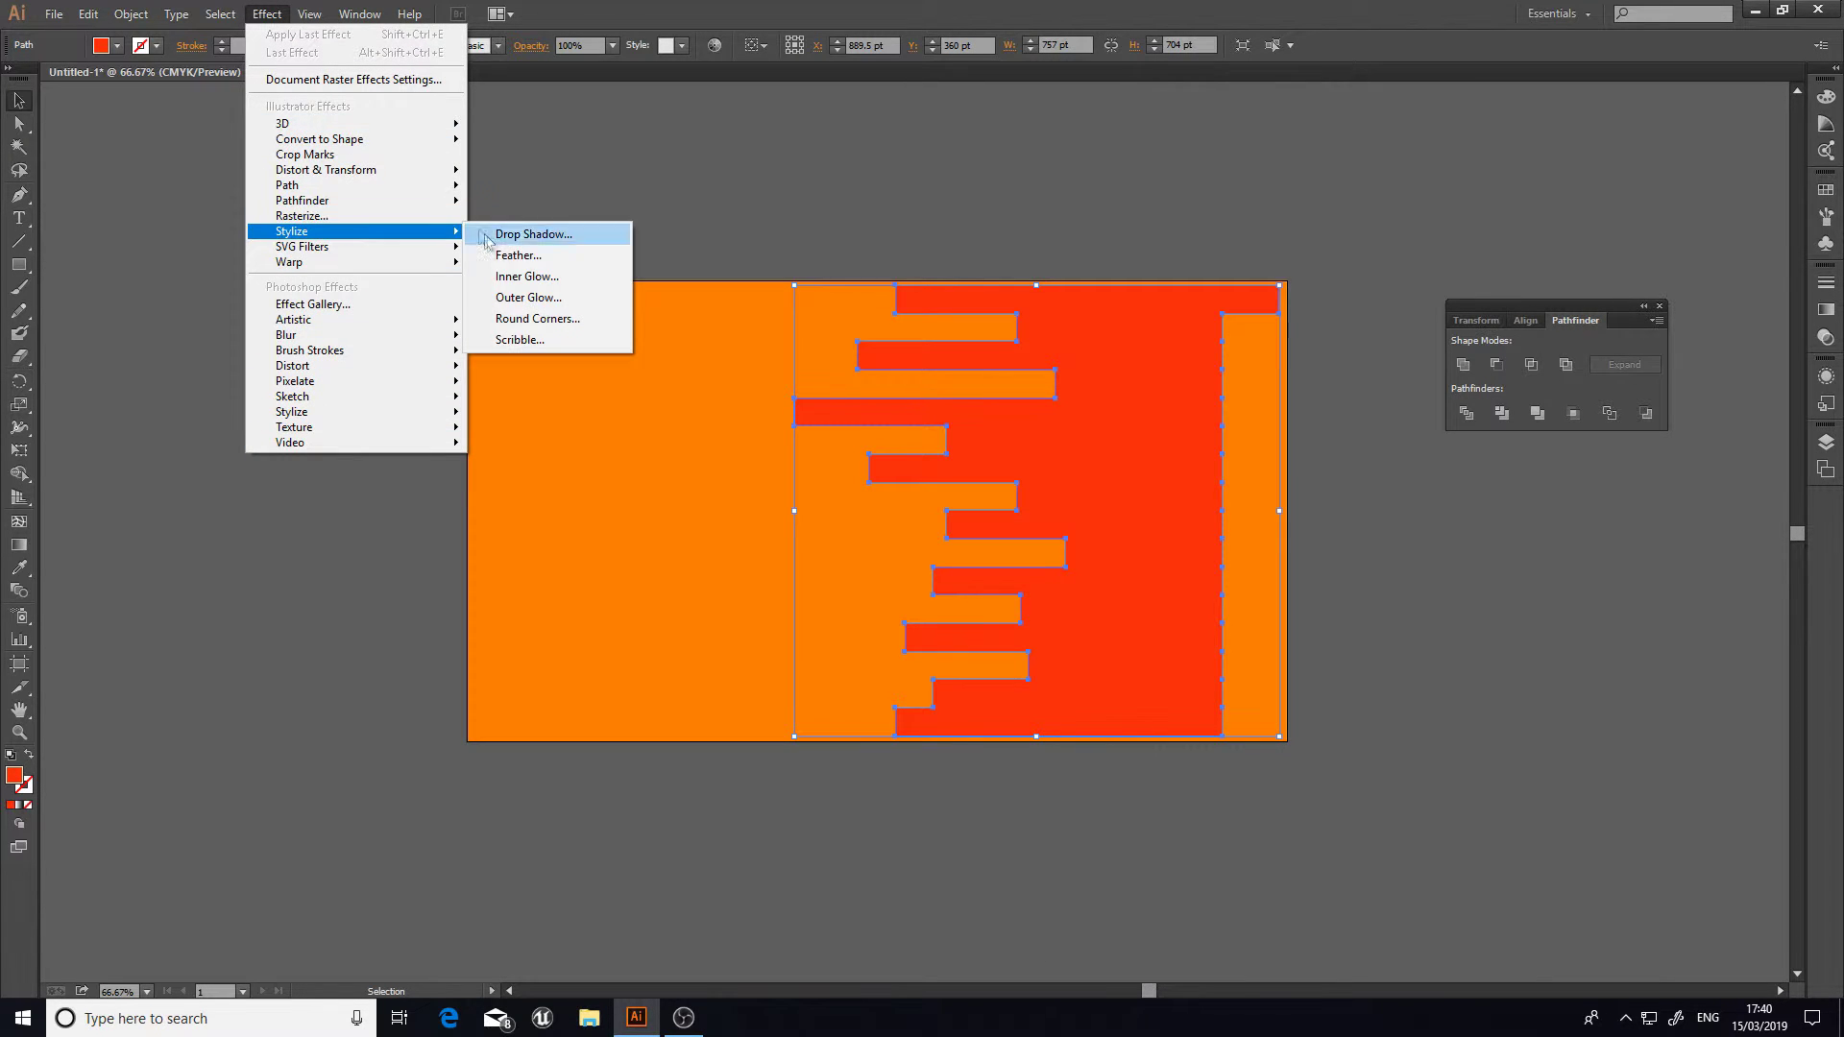
click(537, 320)
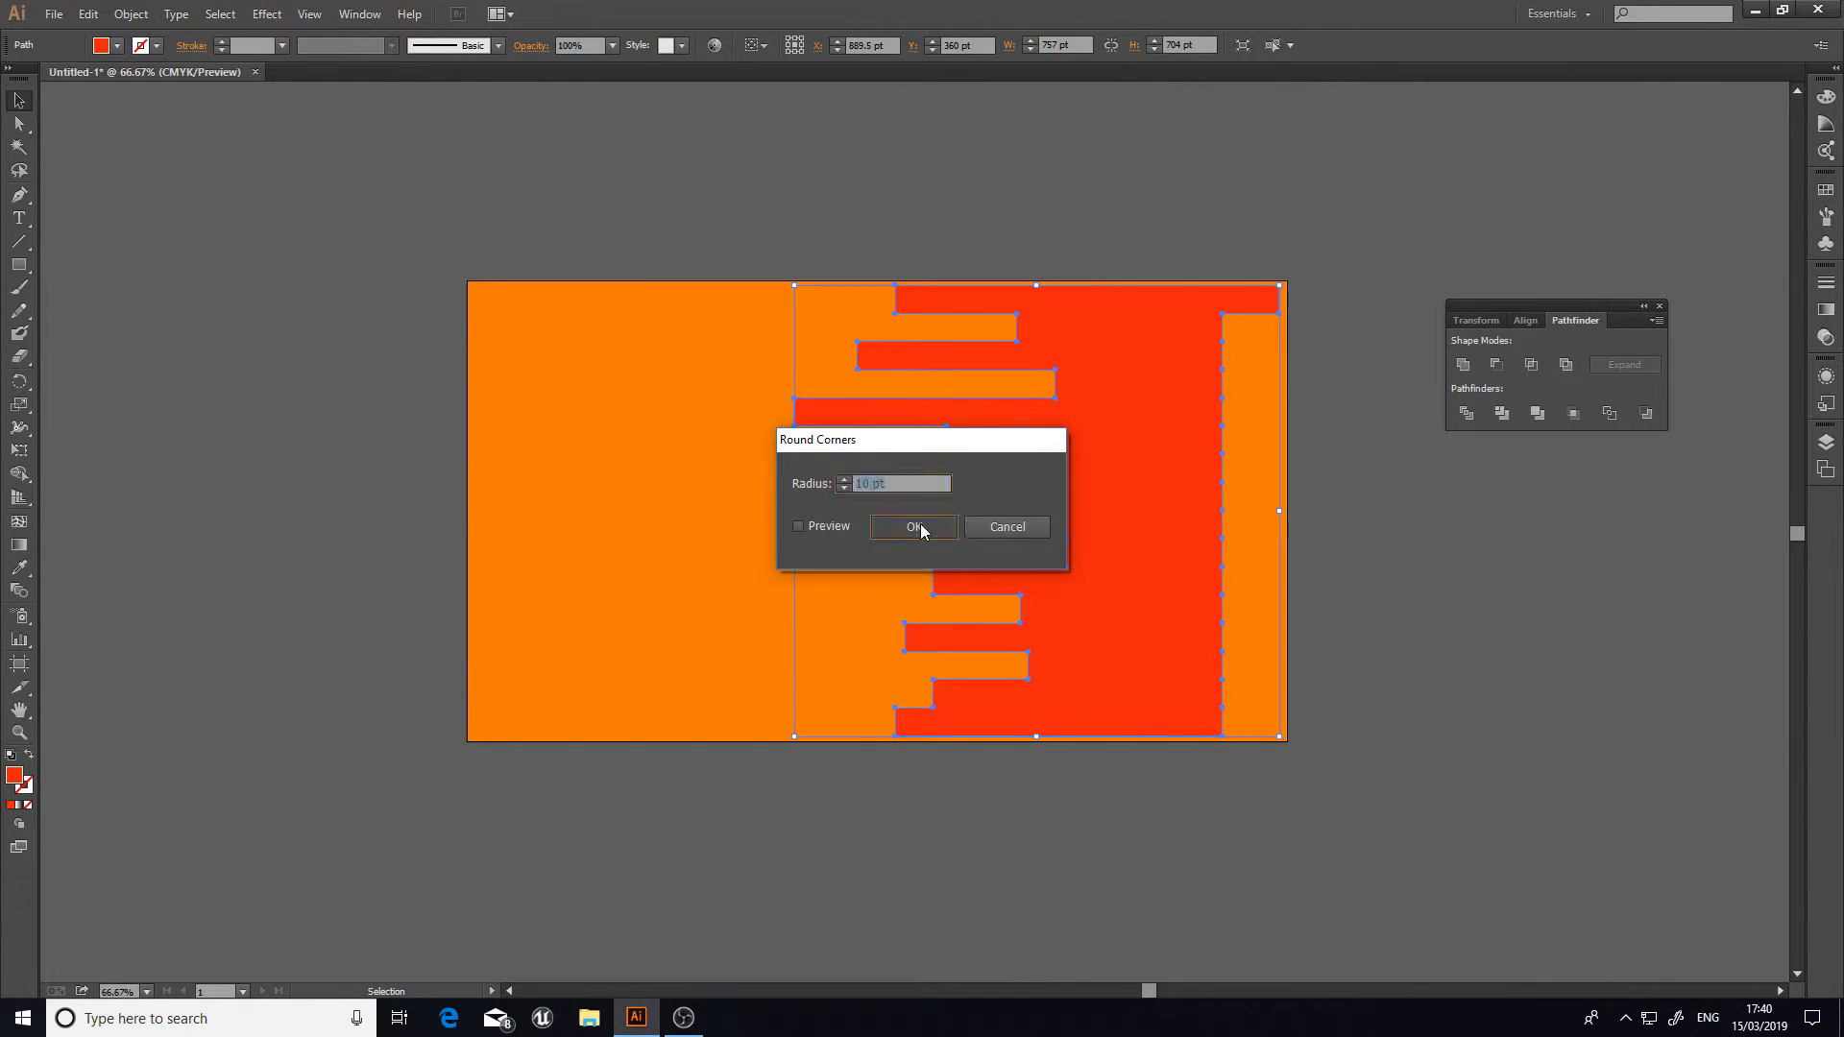
click(914, 526)
click(683, 523)
click(394, 512)
Step: Move the merged shape right past the artboard edge, enlarge it slightly and tilt it counterclockwise
drag(1113, 653, 1243, 654)
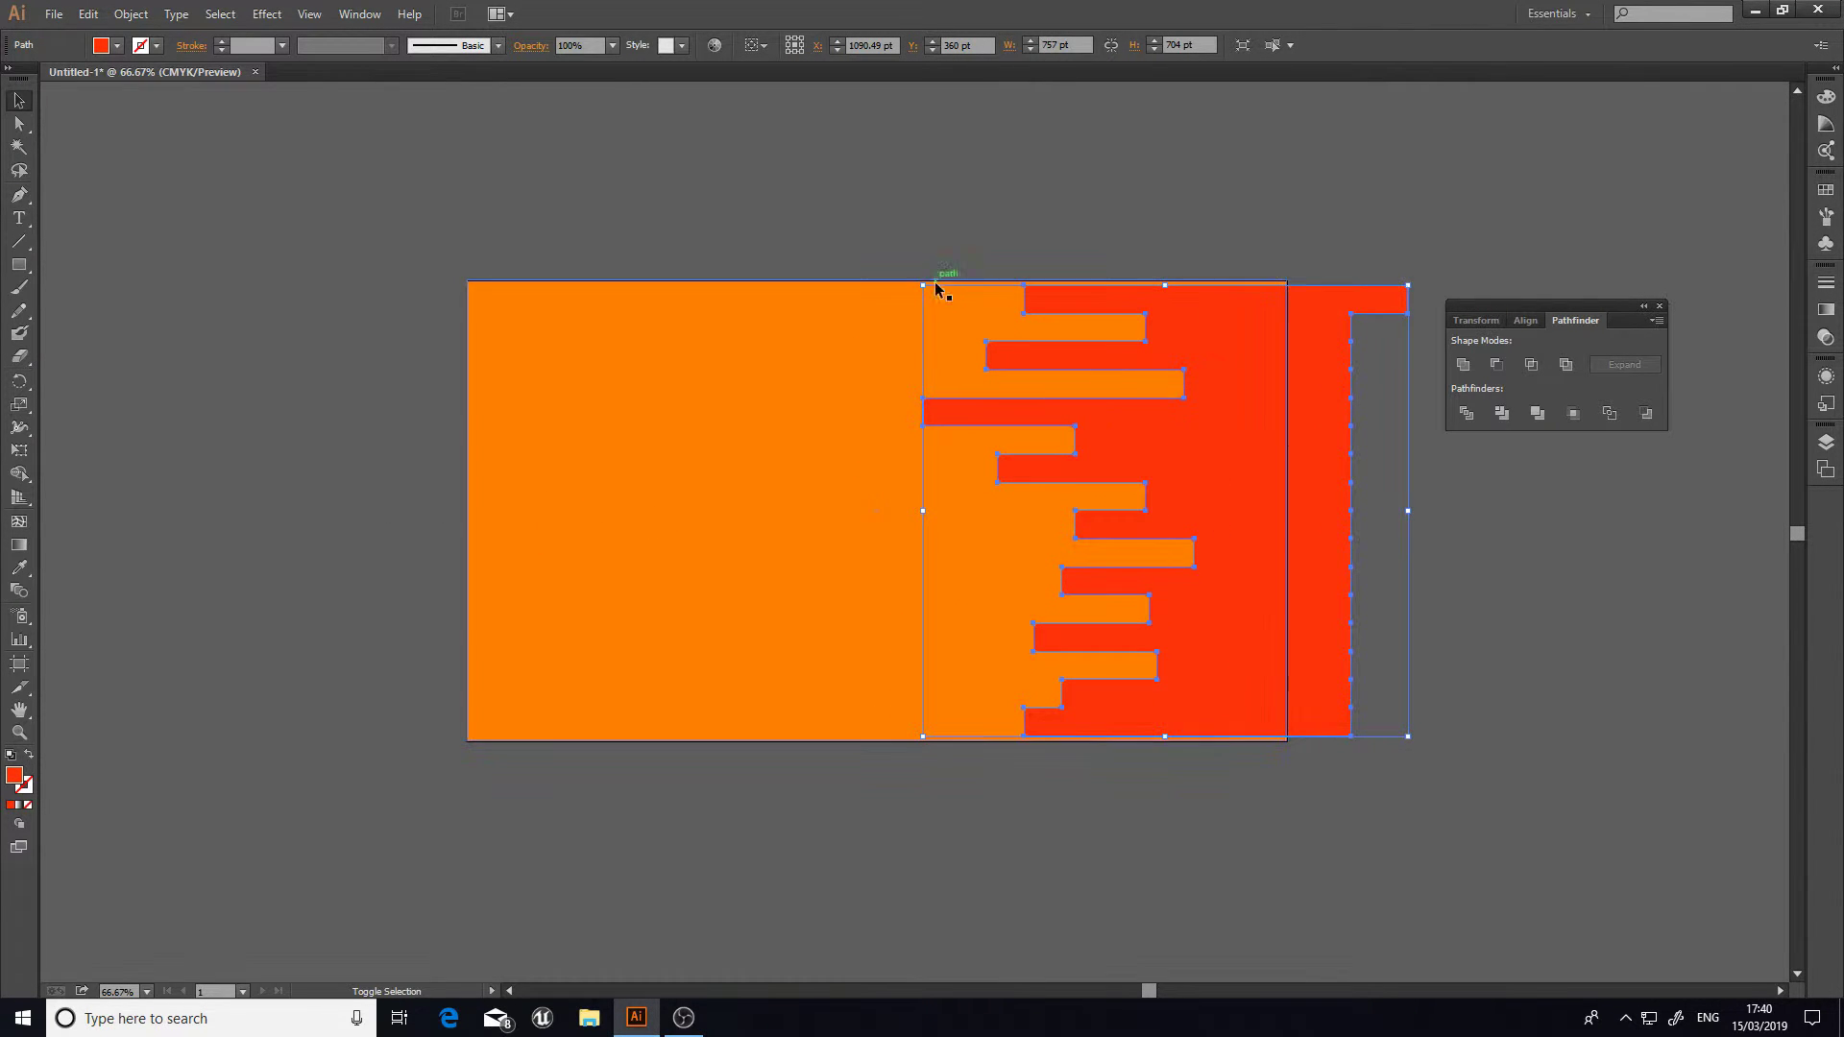
drag(923, 286, 855, 224)
drag(1109, 381, 1115, 413)
drag(1136, 248, 1147, 288)
click(1117, 821)
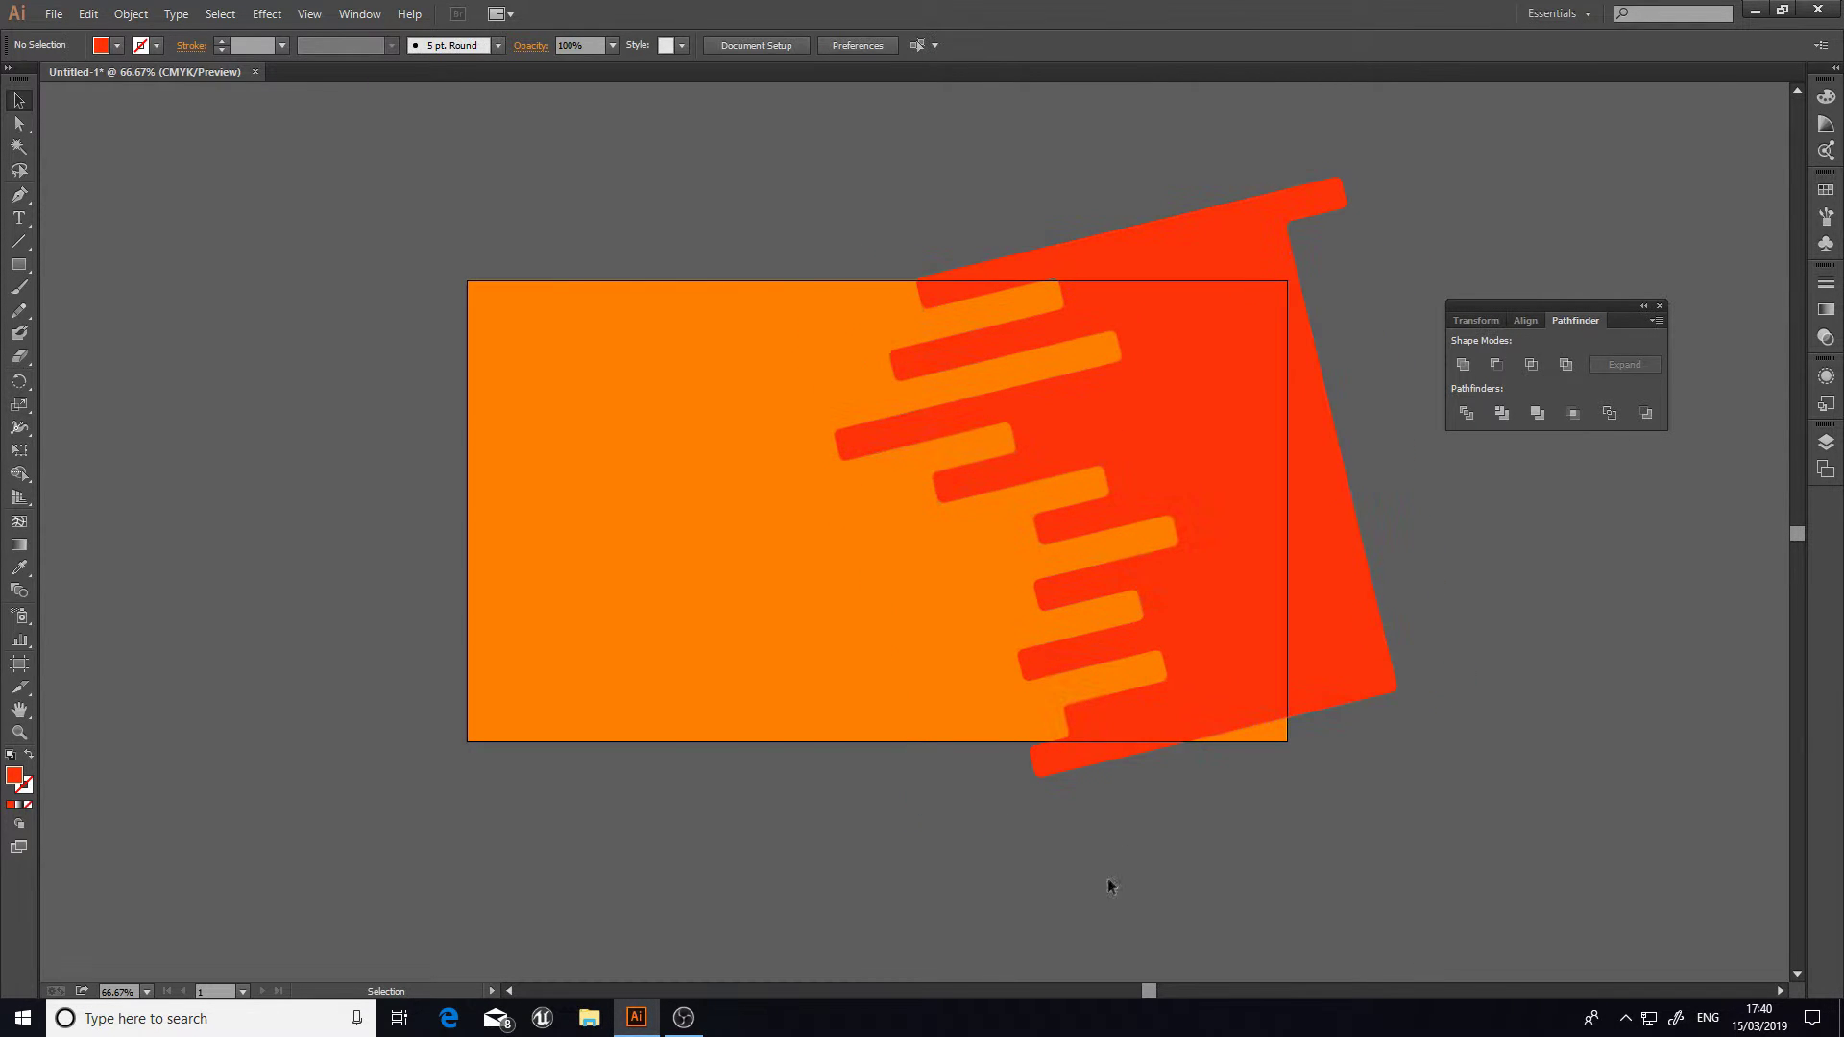
Step: Enlarge the tilted shape further so it overruns the artboard's upper, lower and right edges
drag(1191, 718, 1209, 742)
drag(823, 334, 707, 294)
click(814, 819)
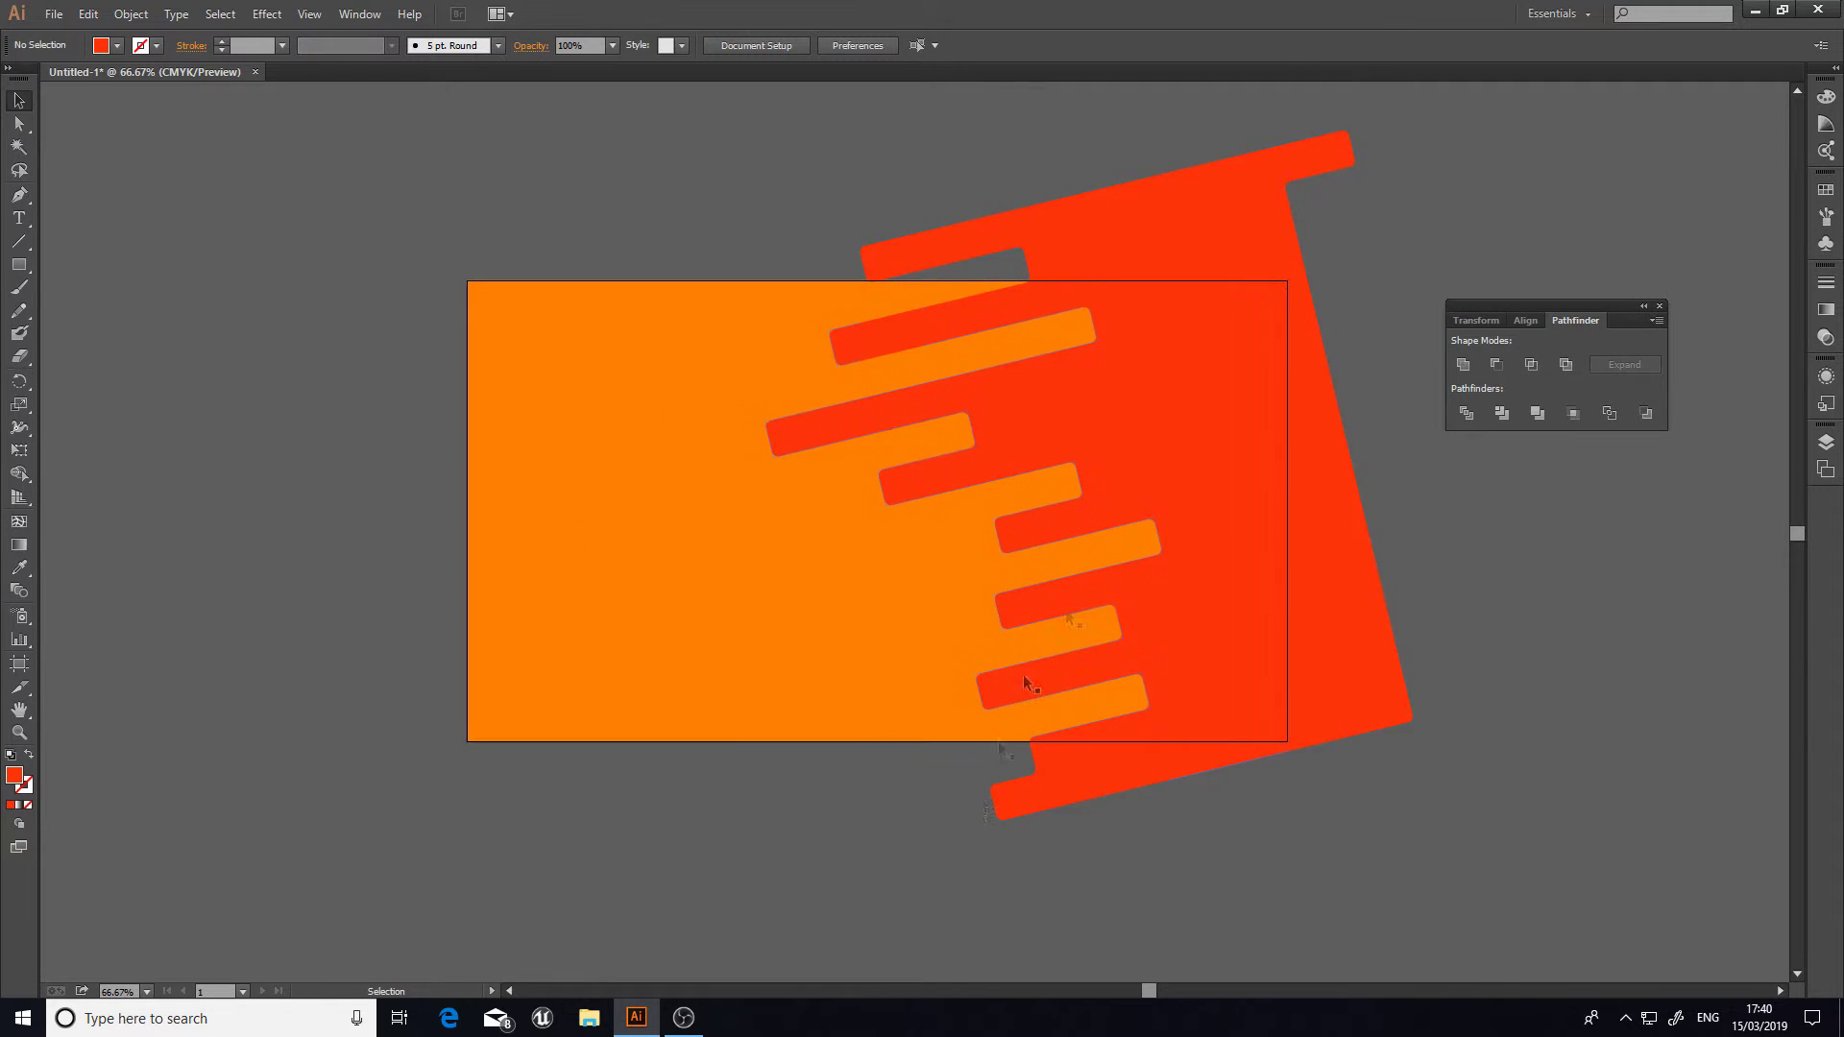
Step: Trim the parts of the red shape outside the orange background with the Shape Builder tool
click(1222, 497)
click(646, 605)
click(1131, 475)
shift+click(633, 552)
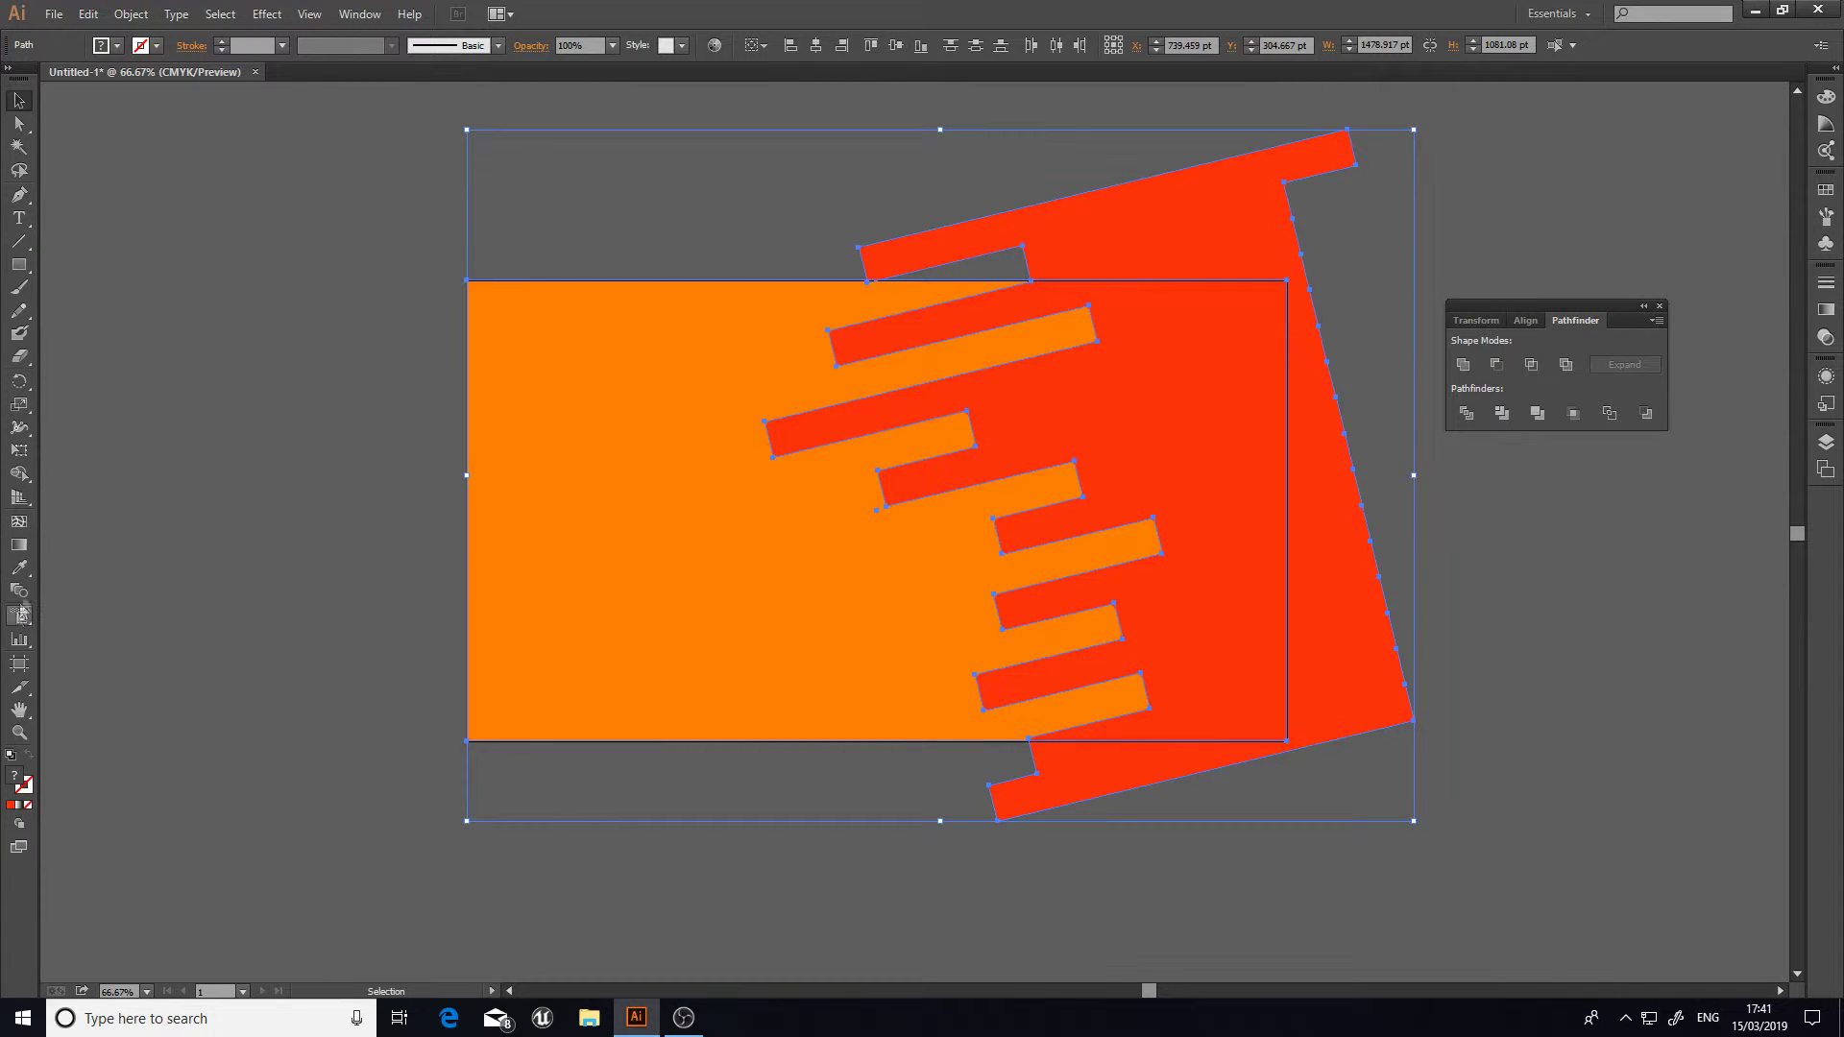
click(19, 590)
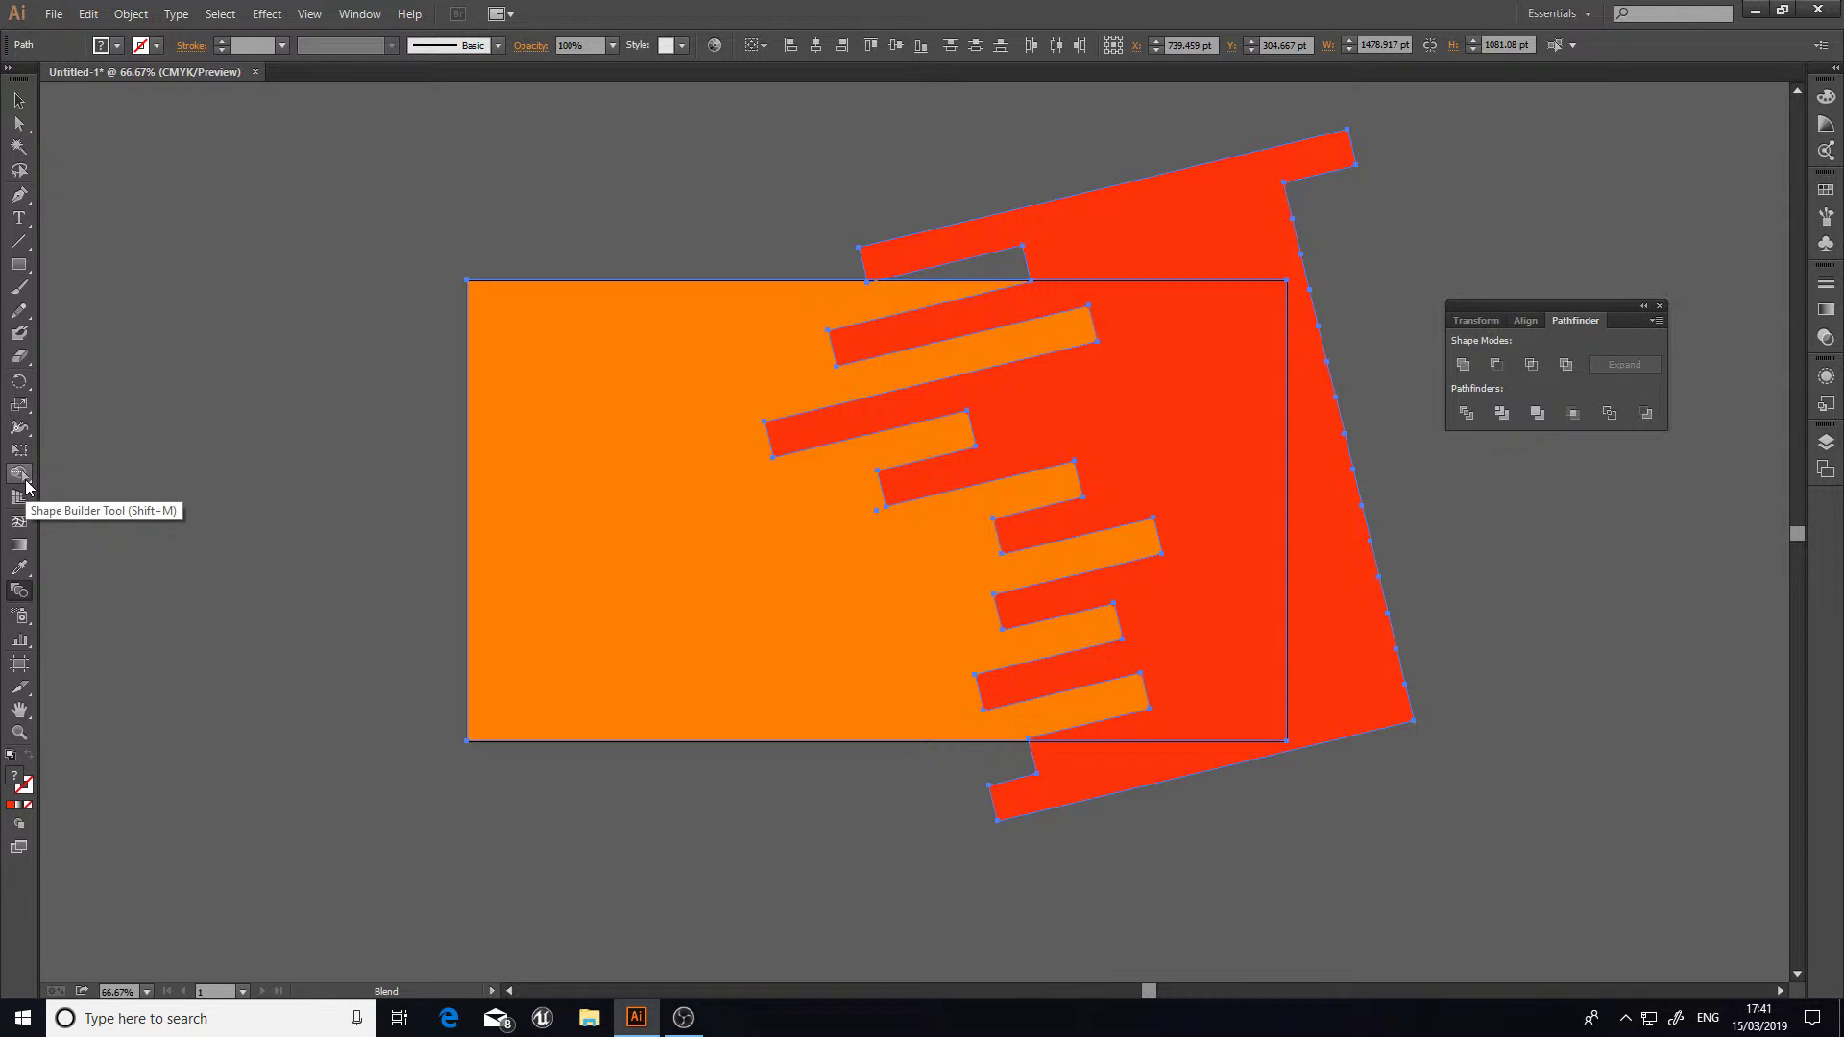
drag(26, 485, 67, 481)
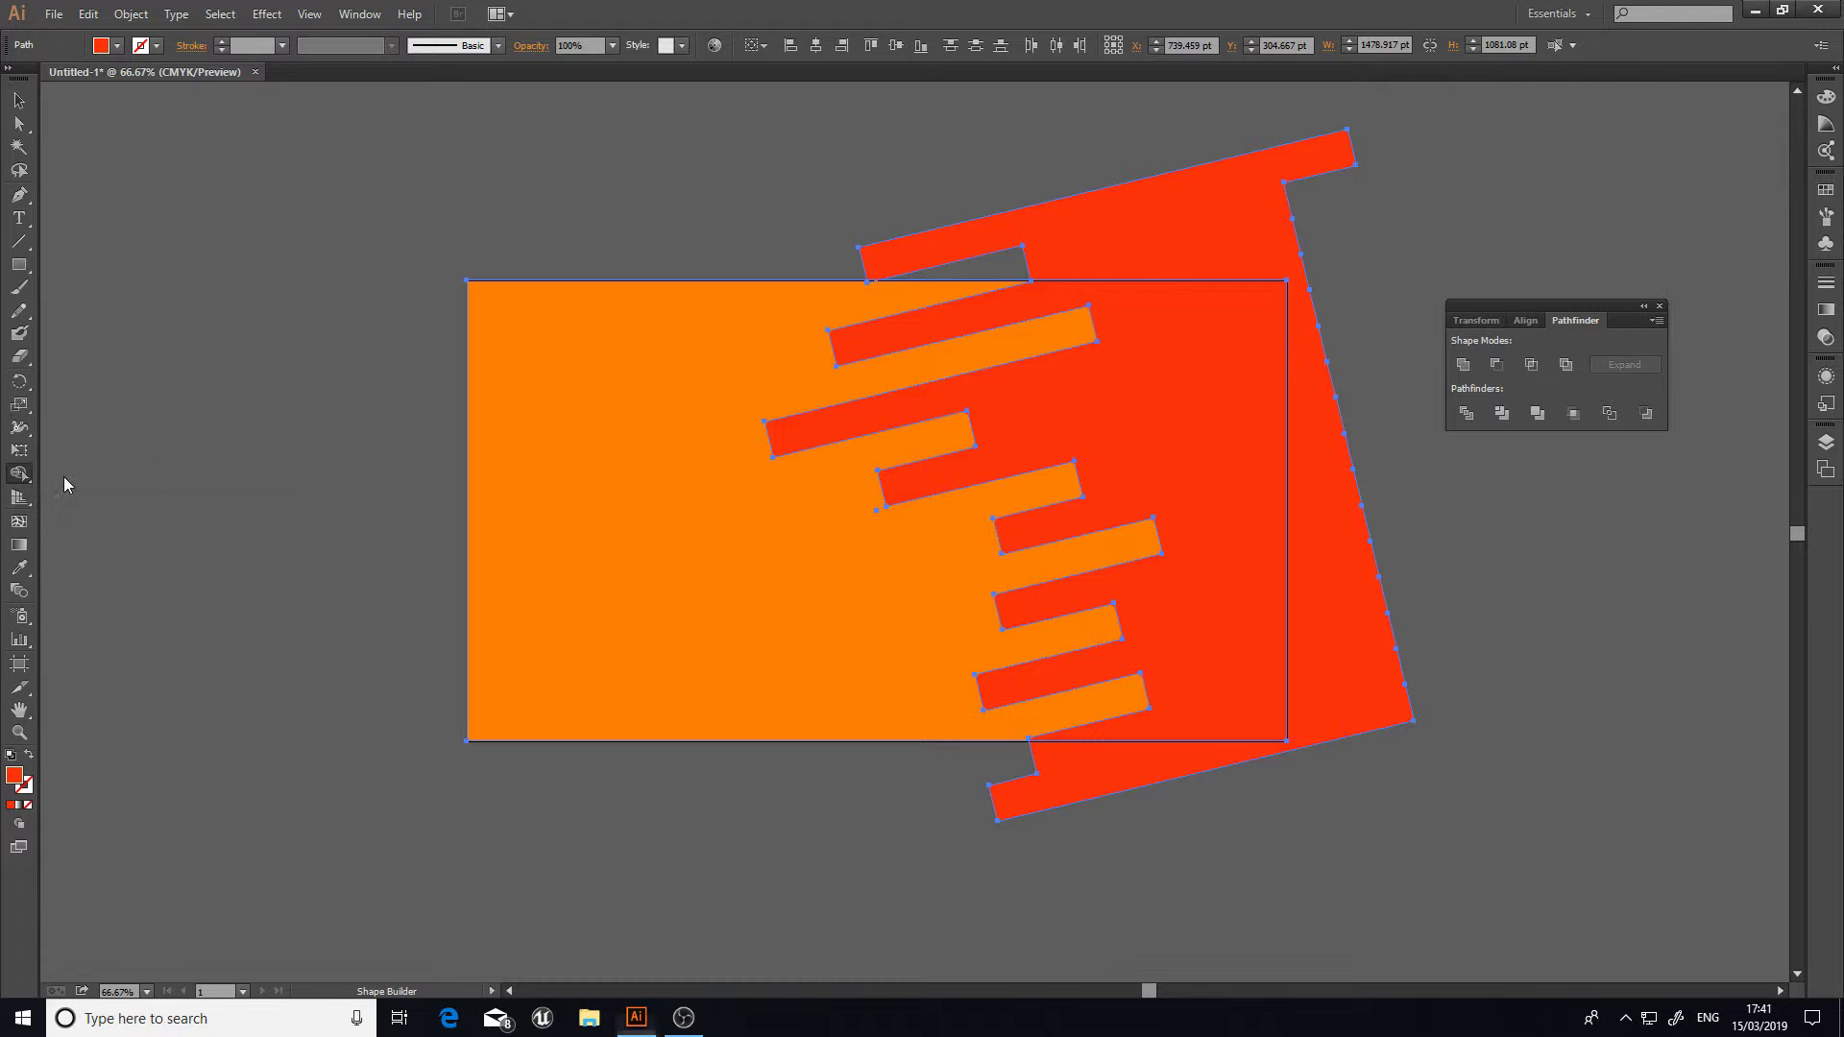
click(914, 497)
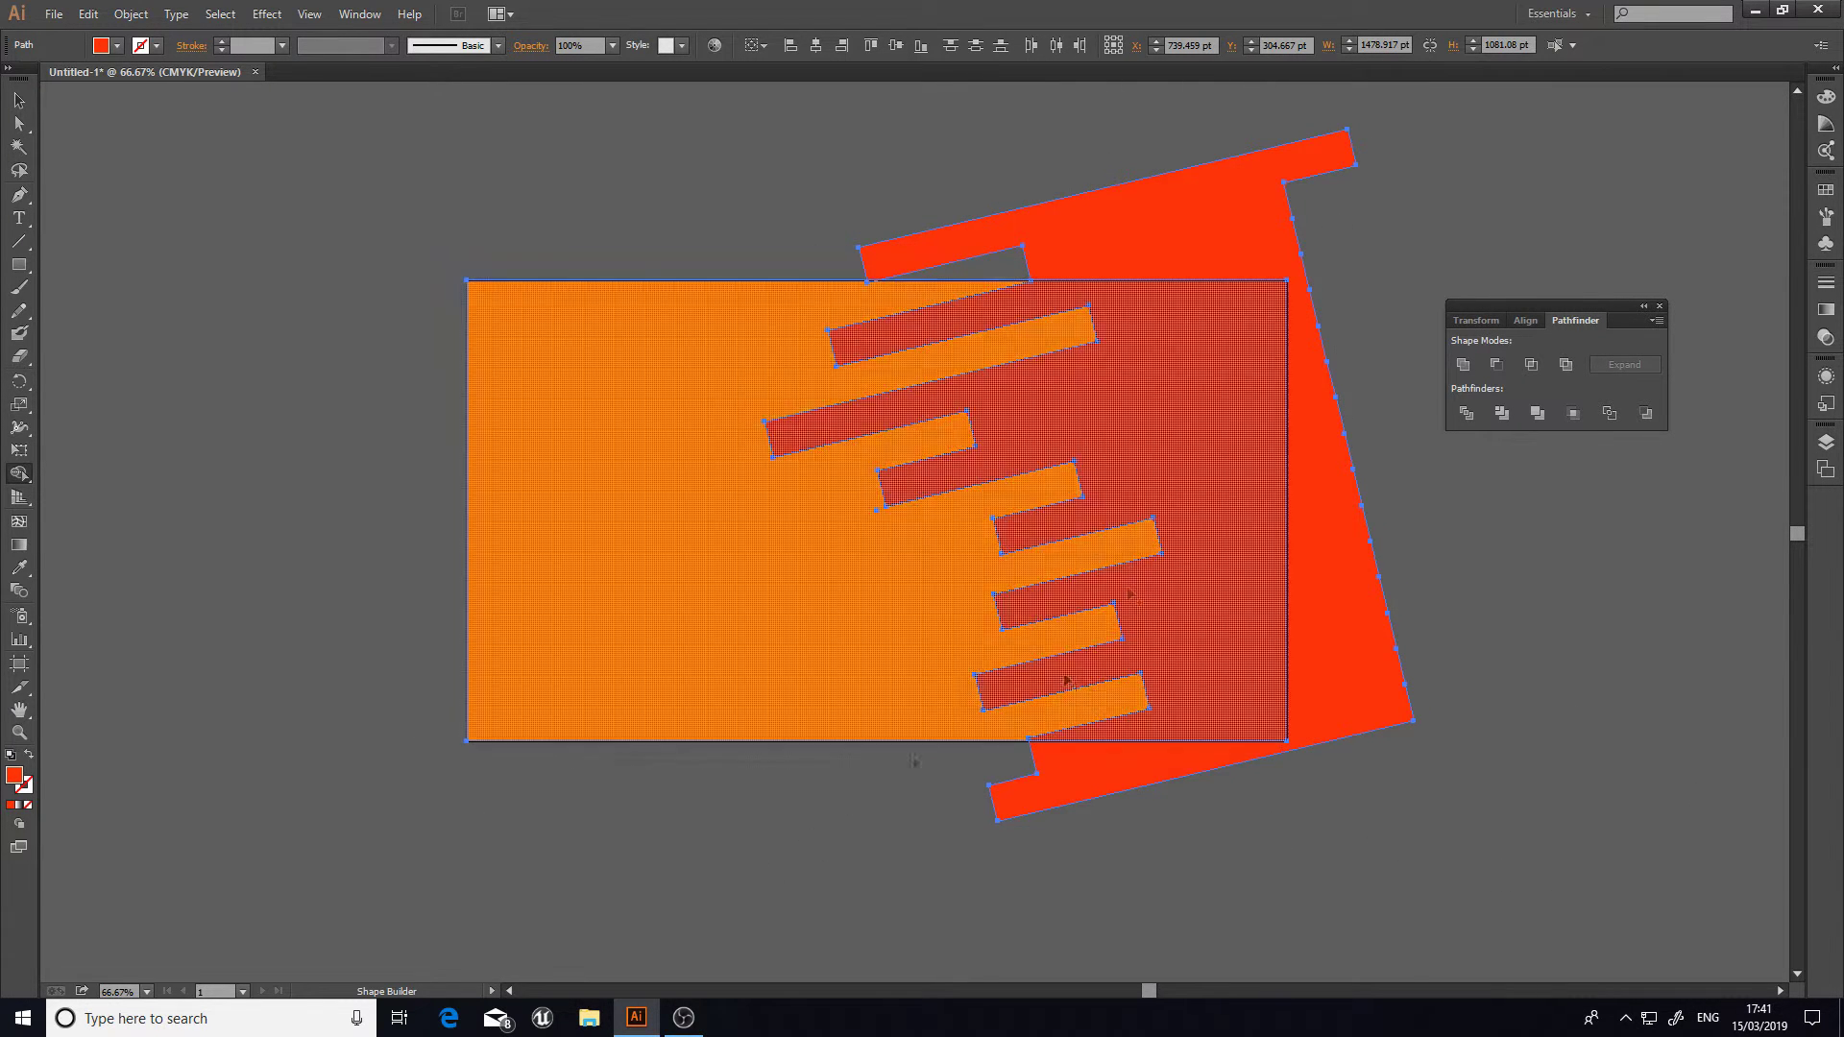
alt+click(1309, 510)
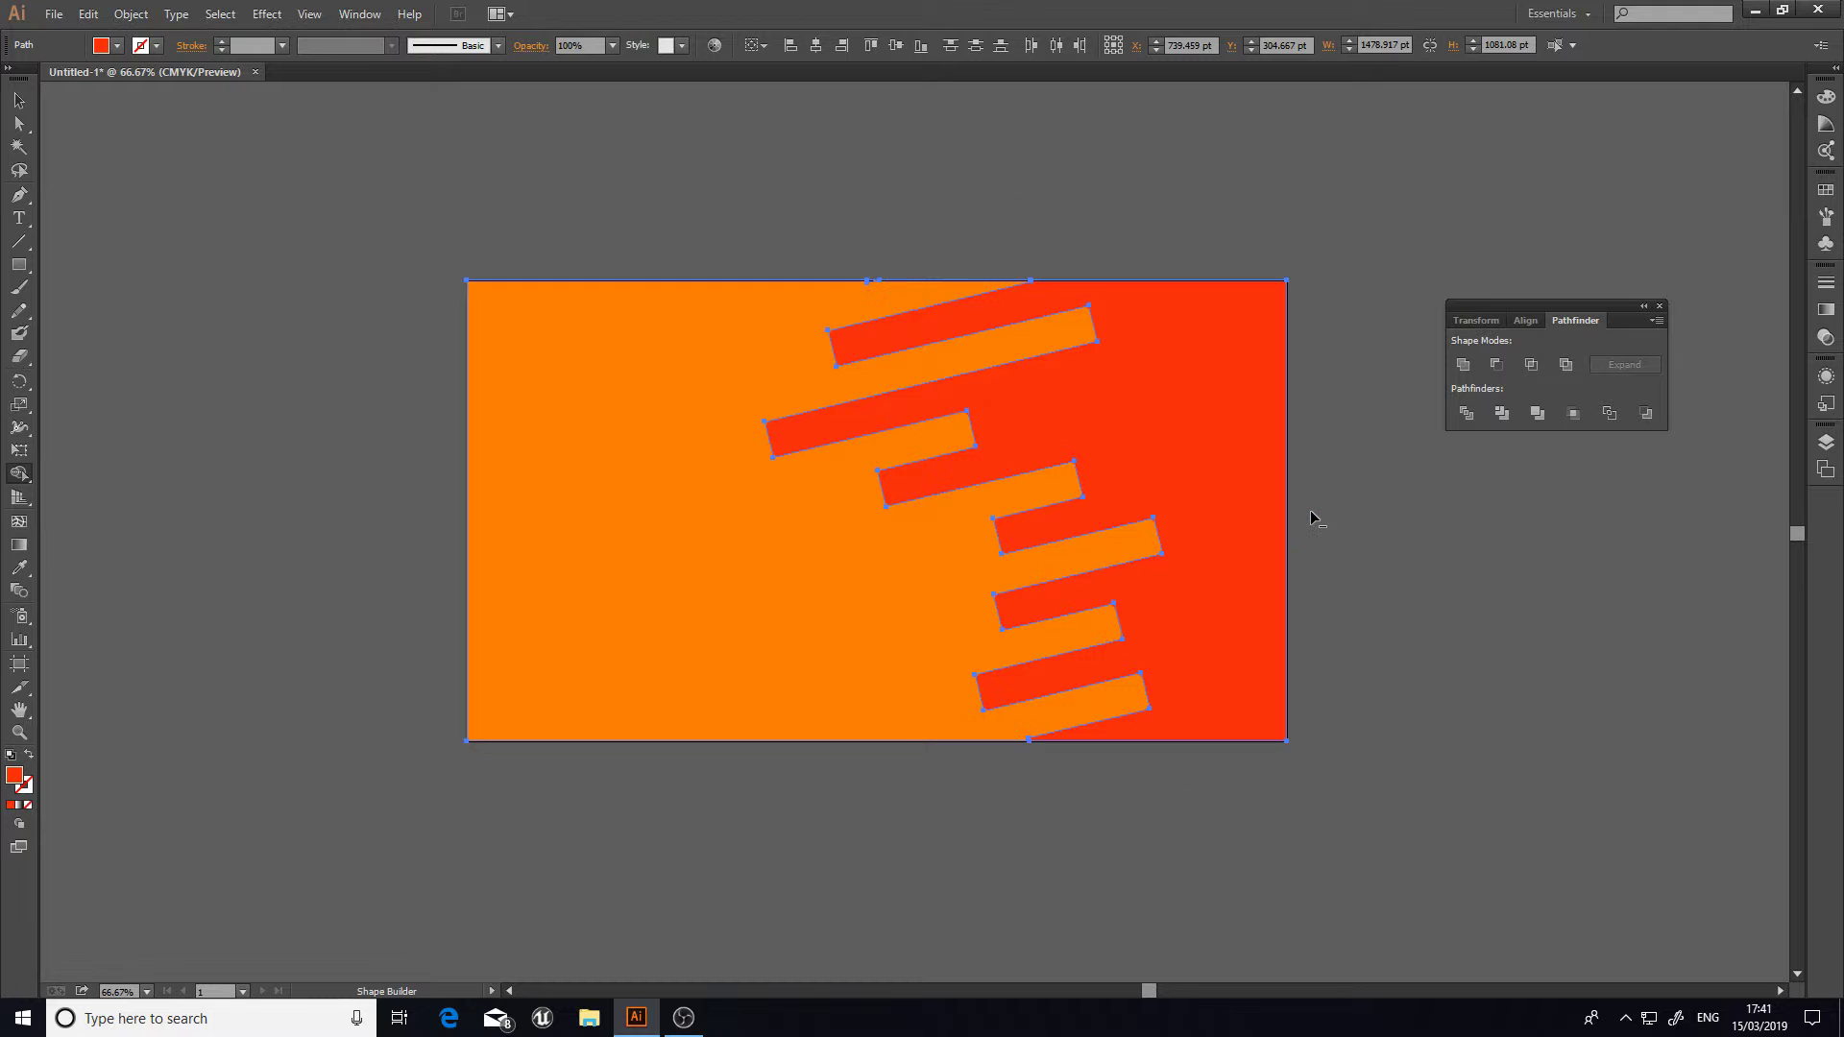
Step: Set the opacity of the trimmed red shape to 50%
click(22, 100)
click(1133, 404)
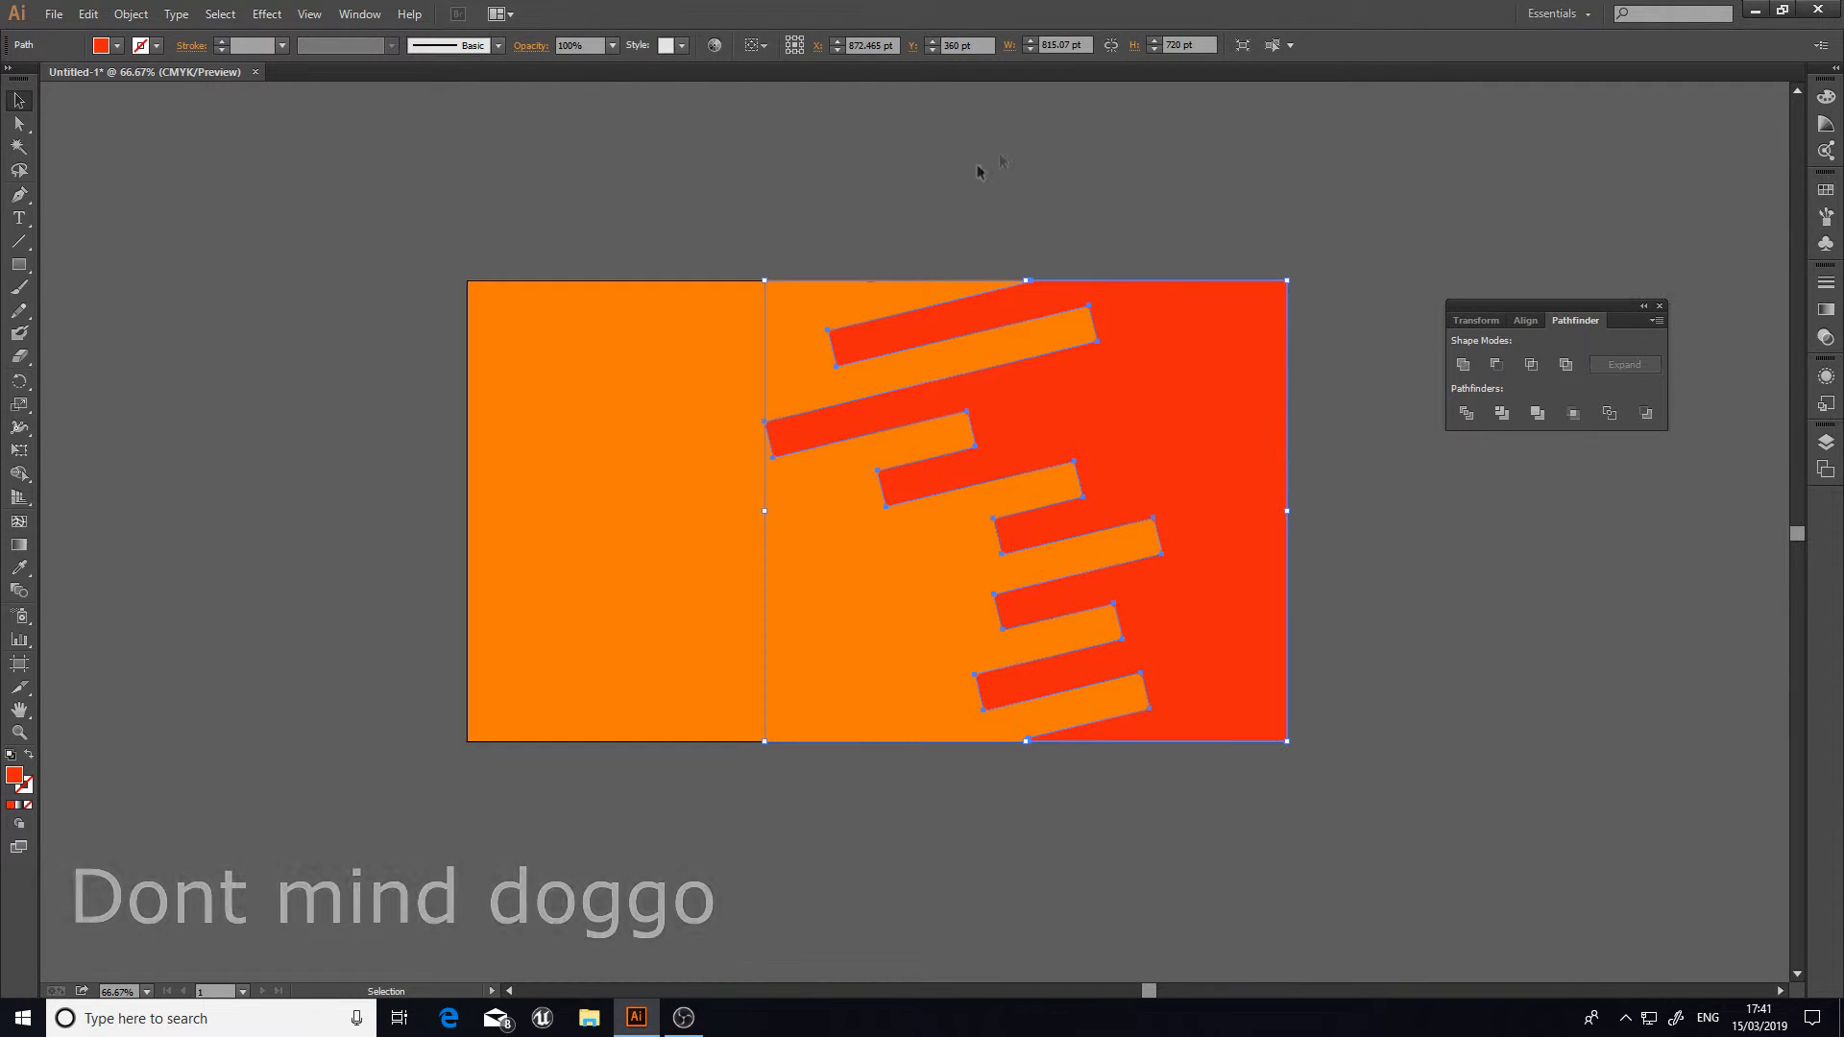
click(612, 45)
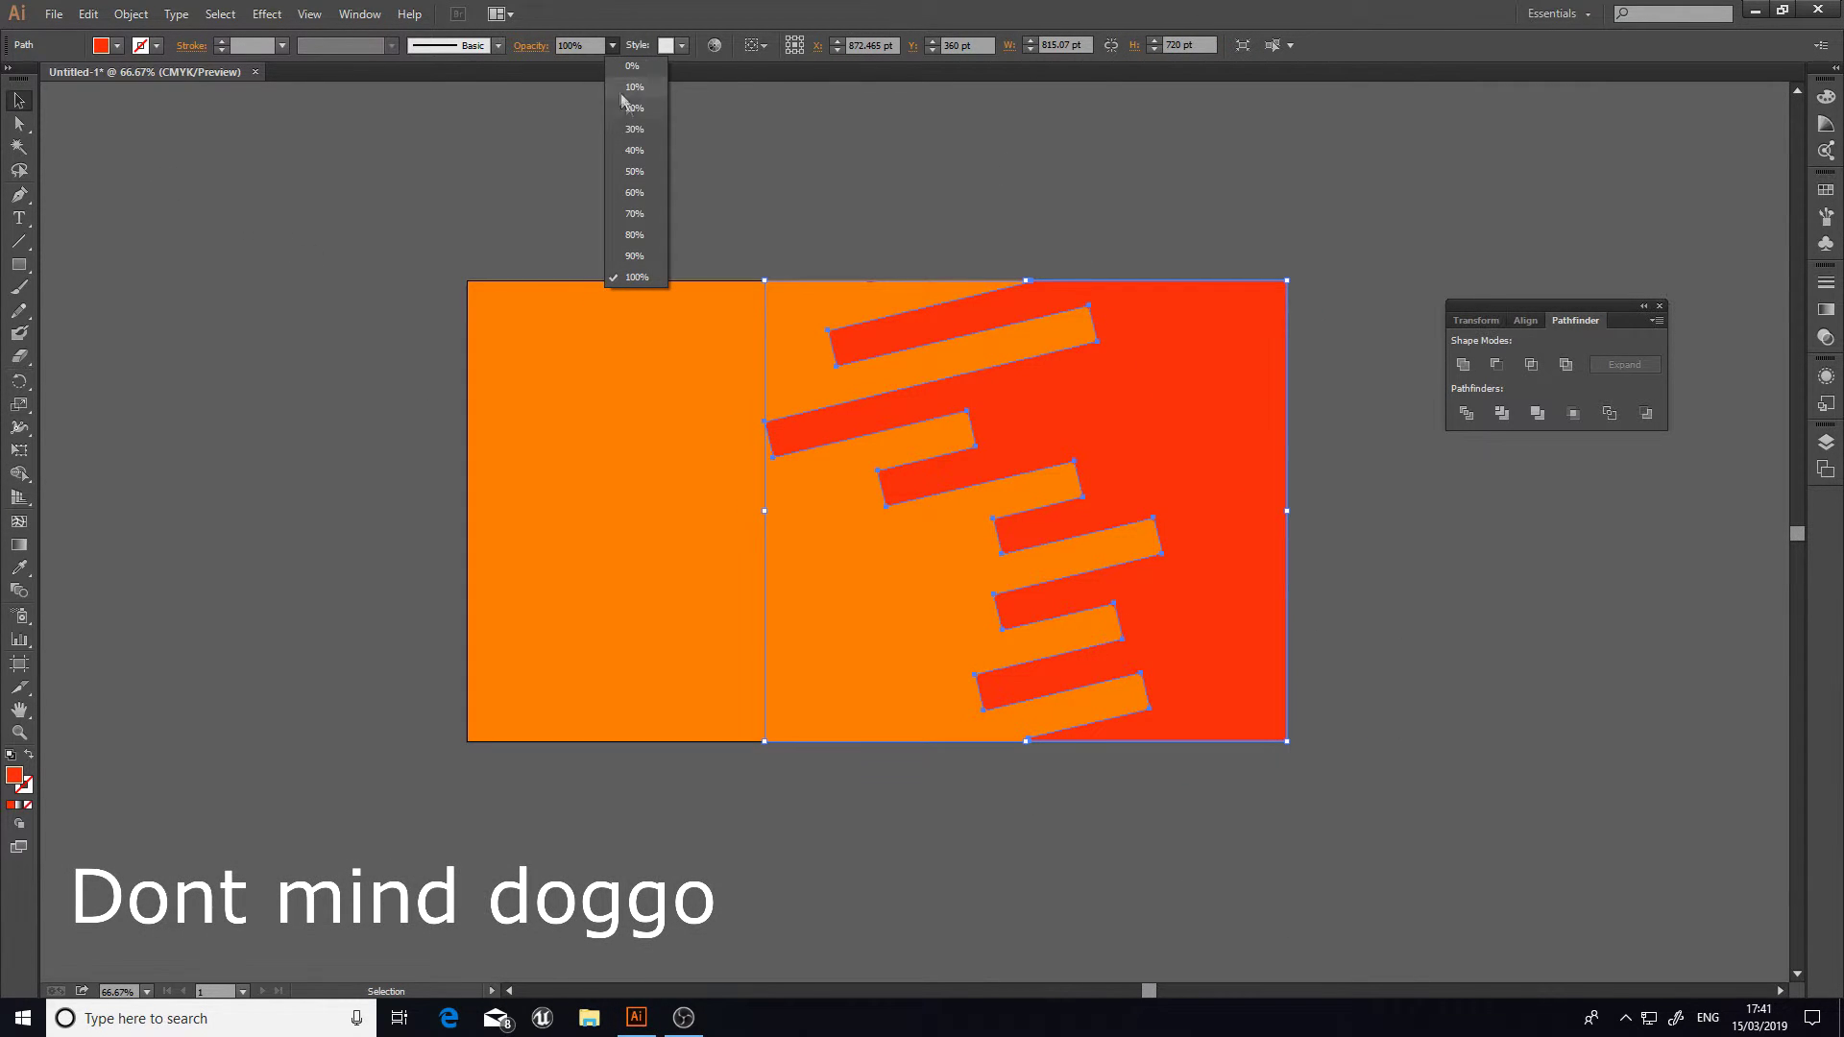
click(634, 171)
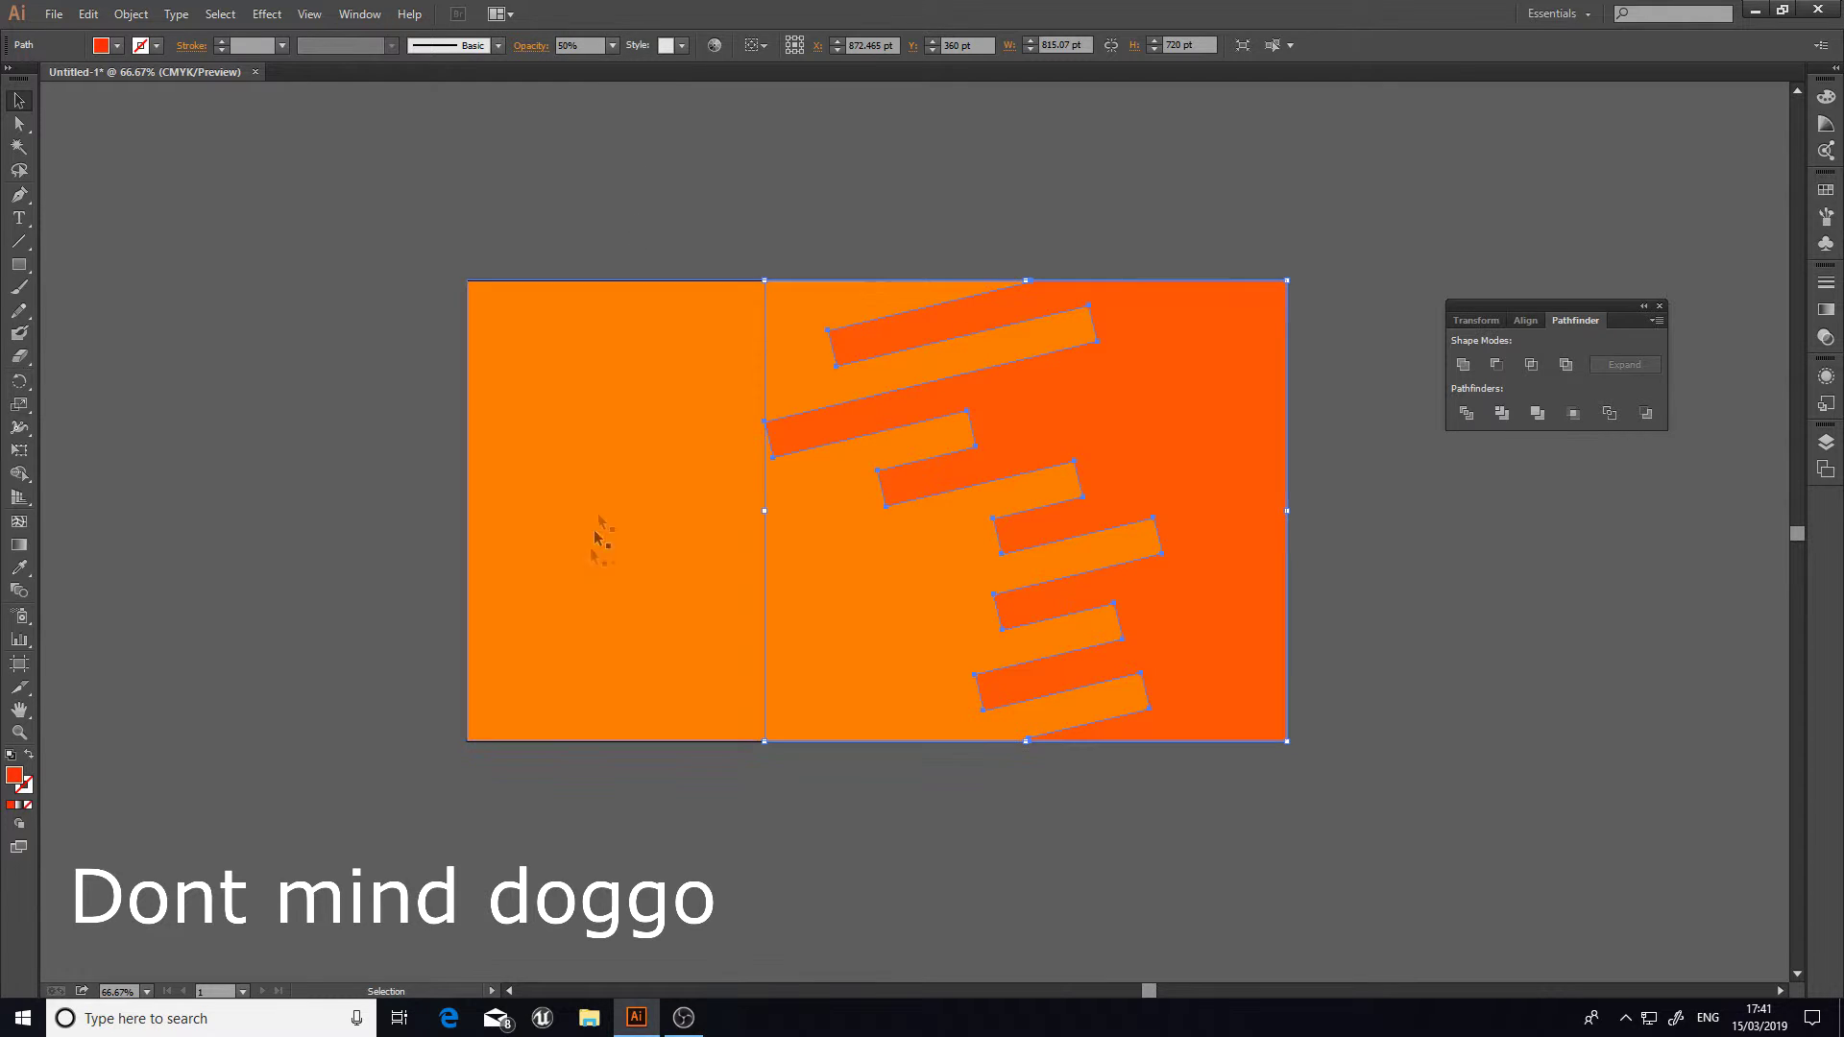
click(459, 738)
scroll(662, 711, down, 1)
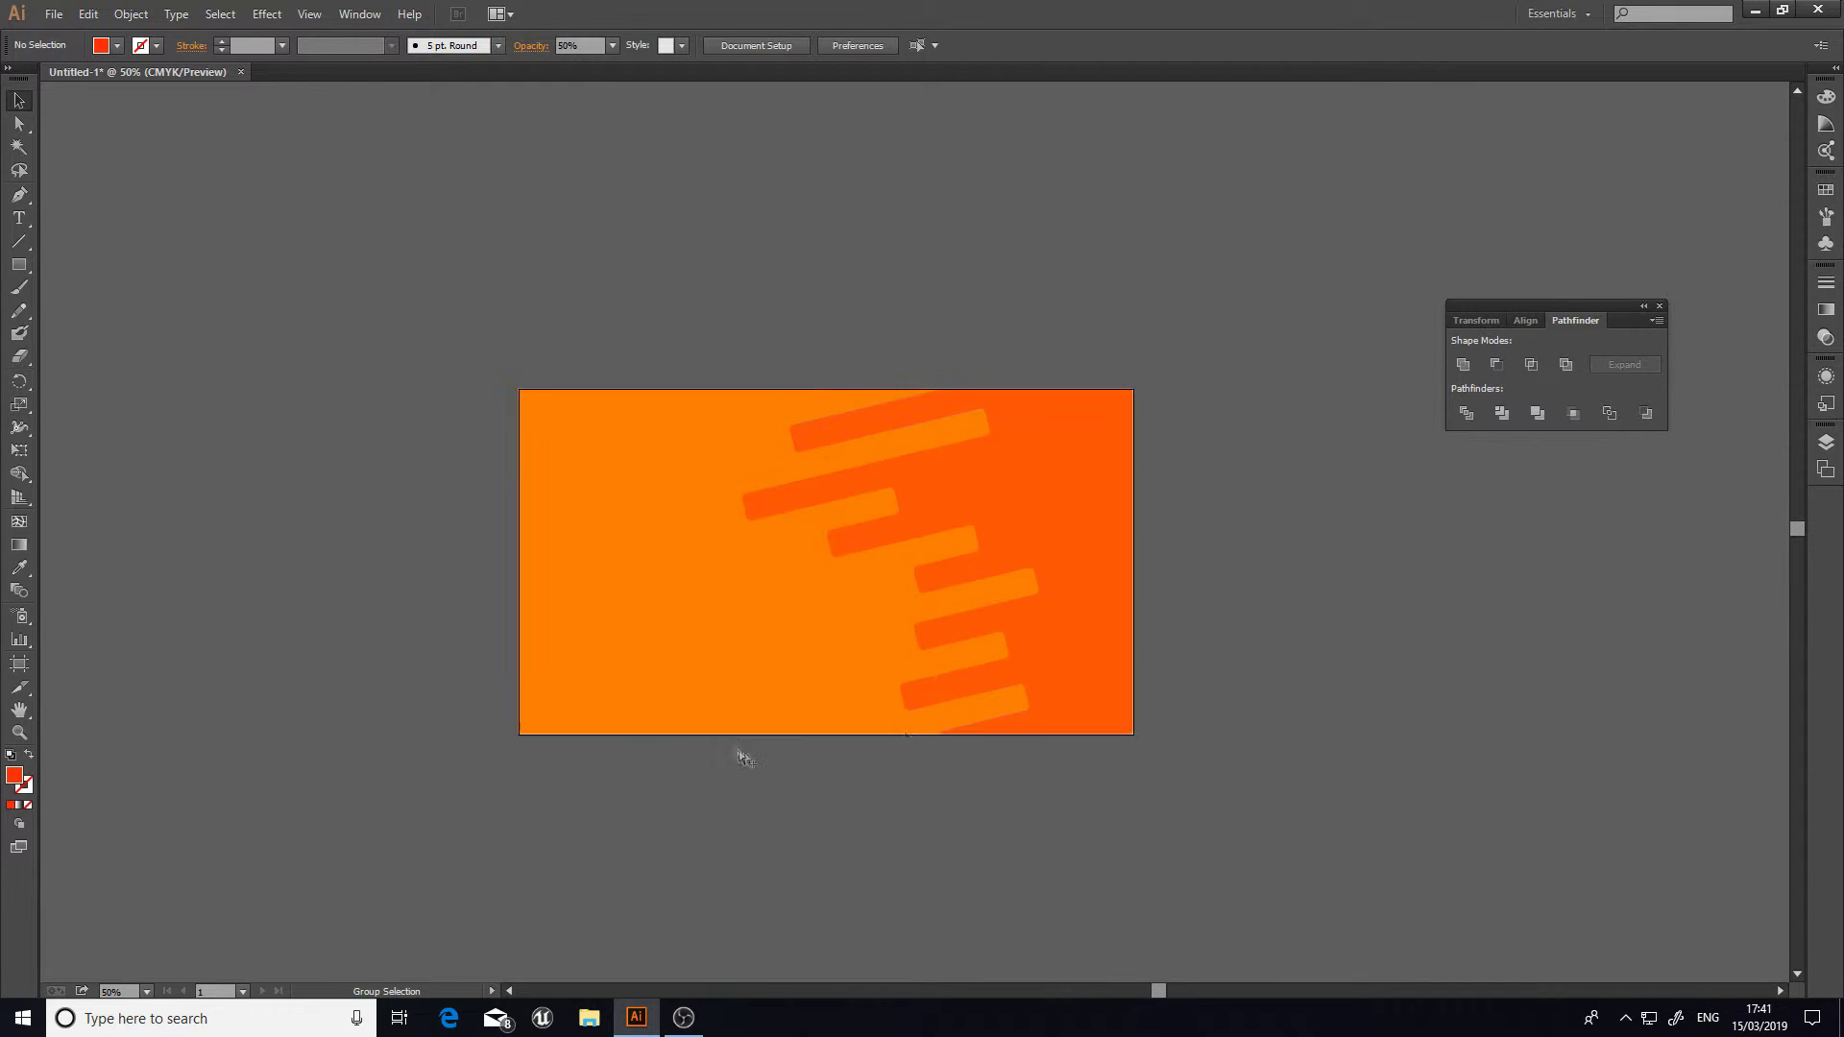
scroll(789, 936, up, 1)
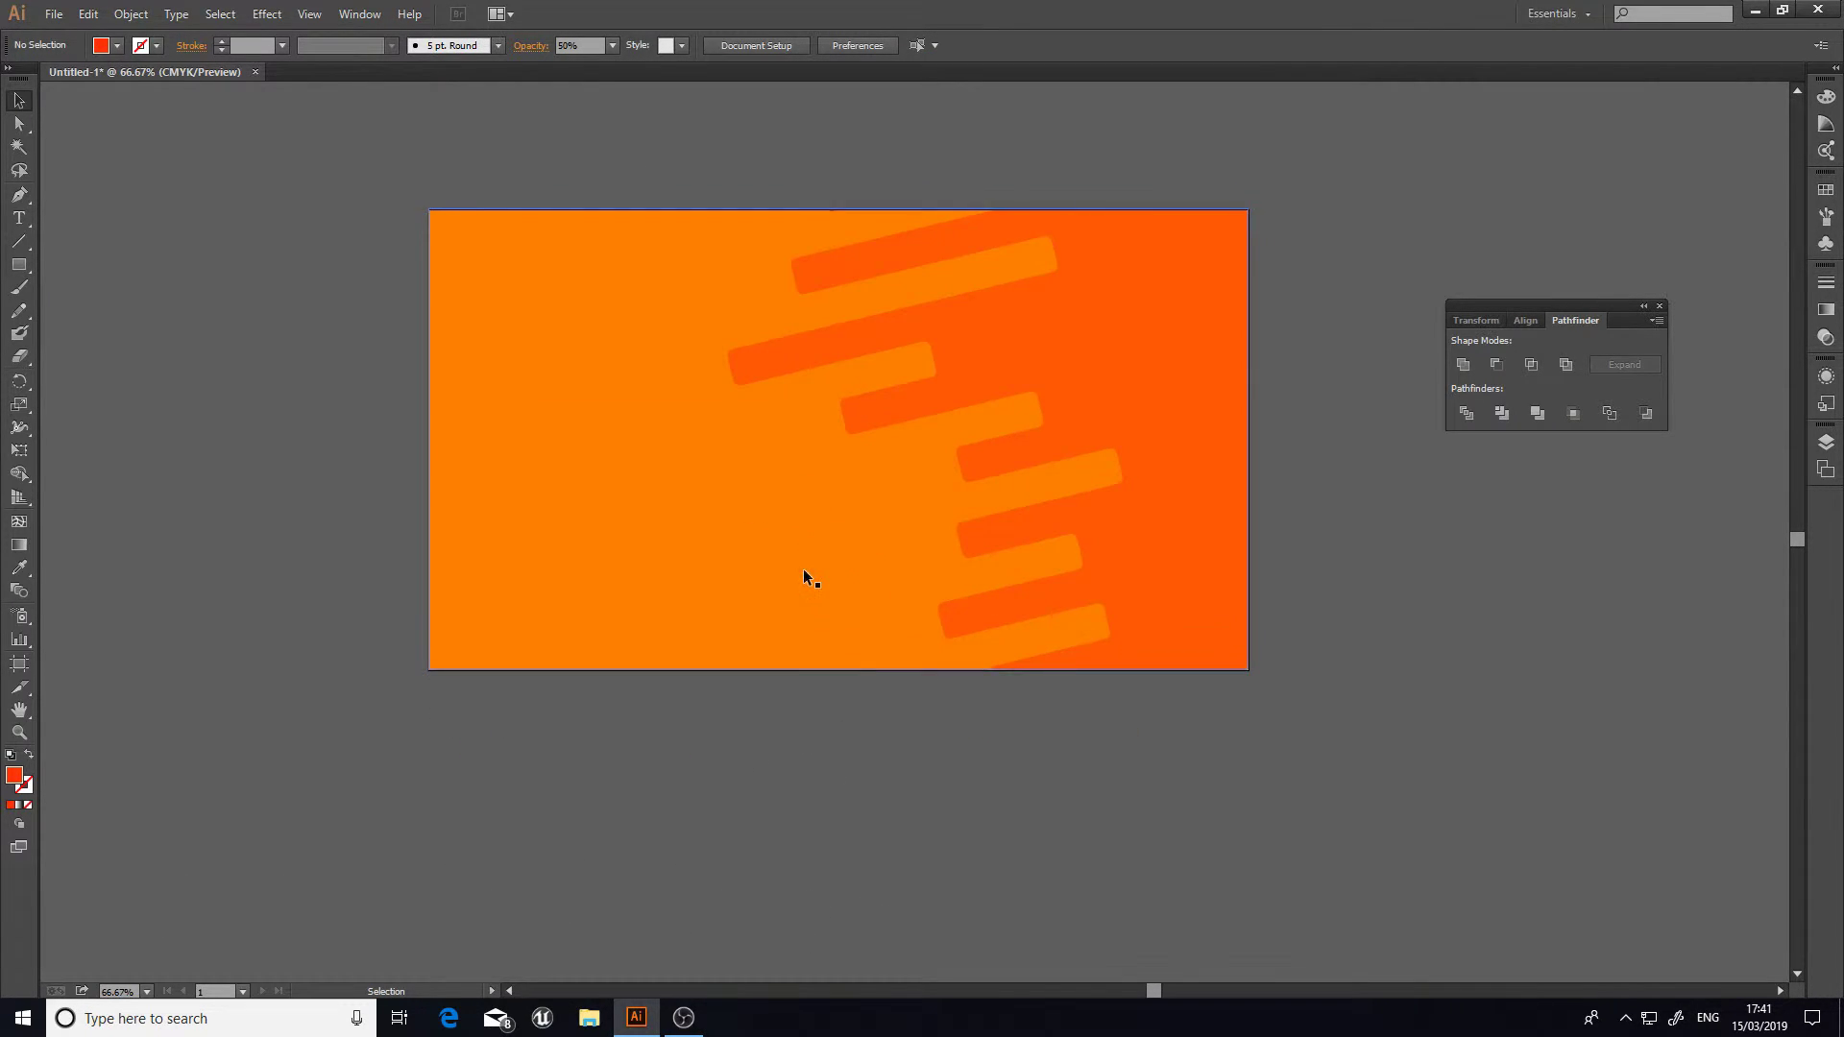
scroll(803, 569, up, 1)
scroll(839, 576, up, 1)
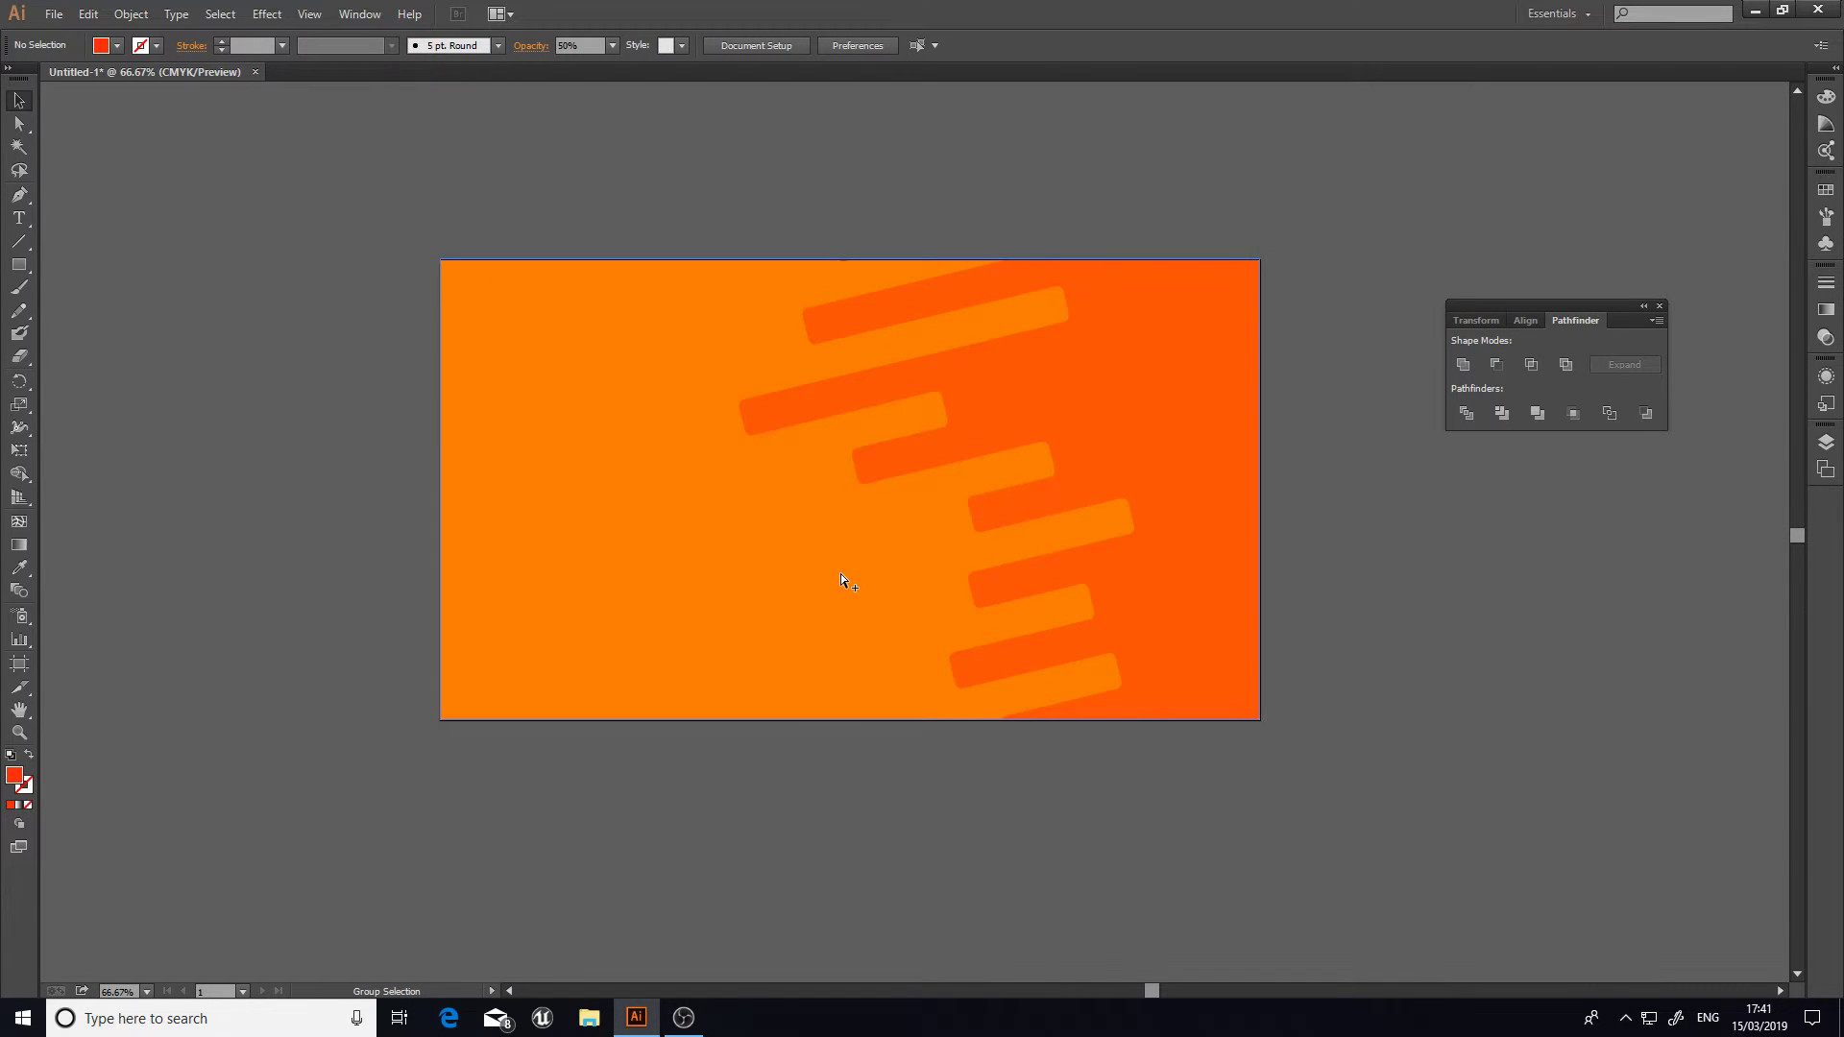
scroll(839, 573, up, 1)
scroll(817, 579, down, 2)
scroll(816, 579, up, 1)
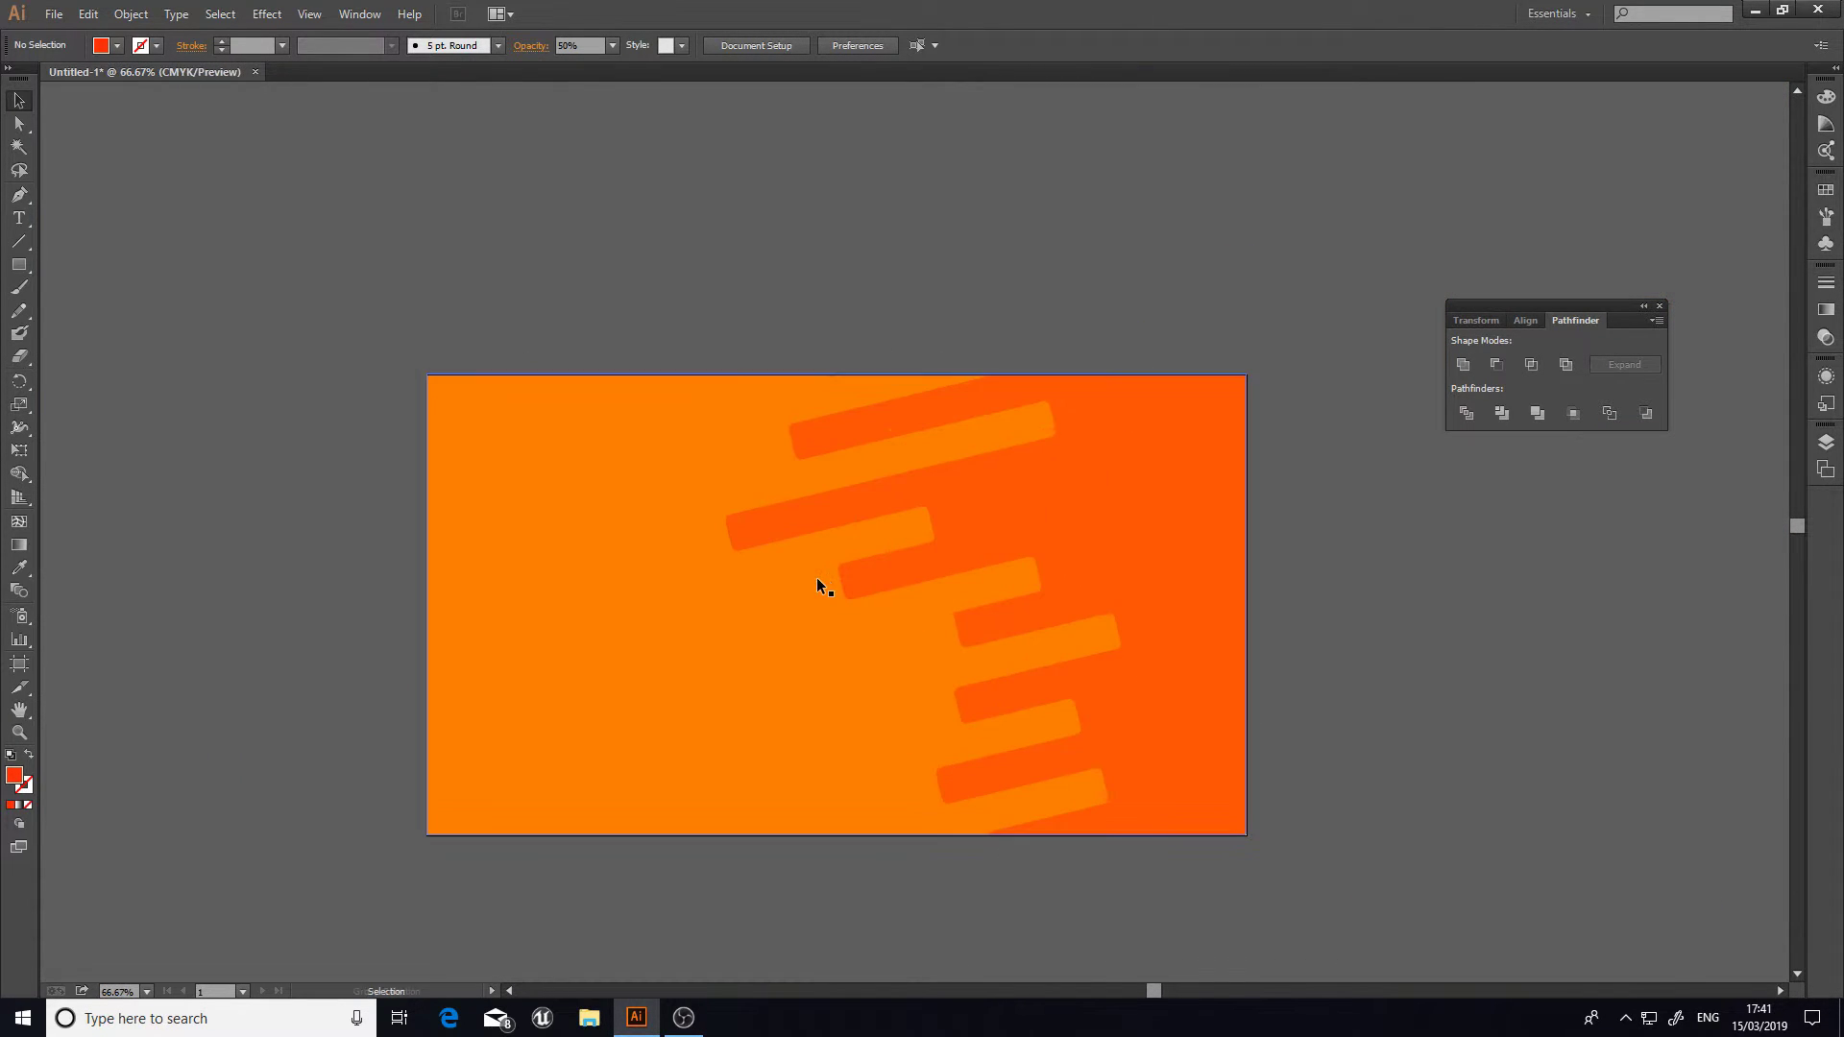
scroll(816, 578, down, 1)
scroll(816, 578, up, 1)
scroll(816, 578, down, 1)
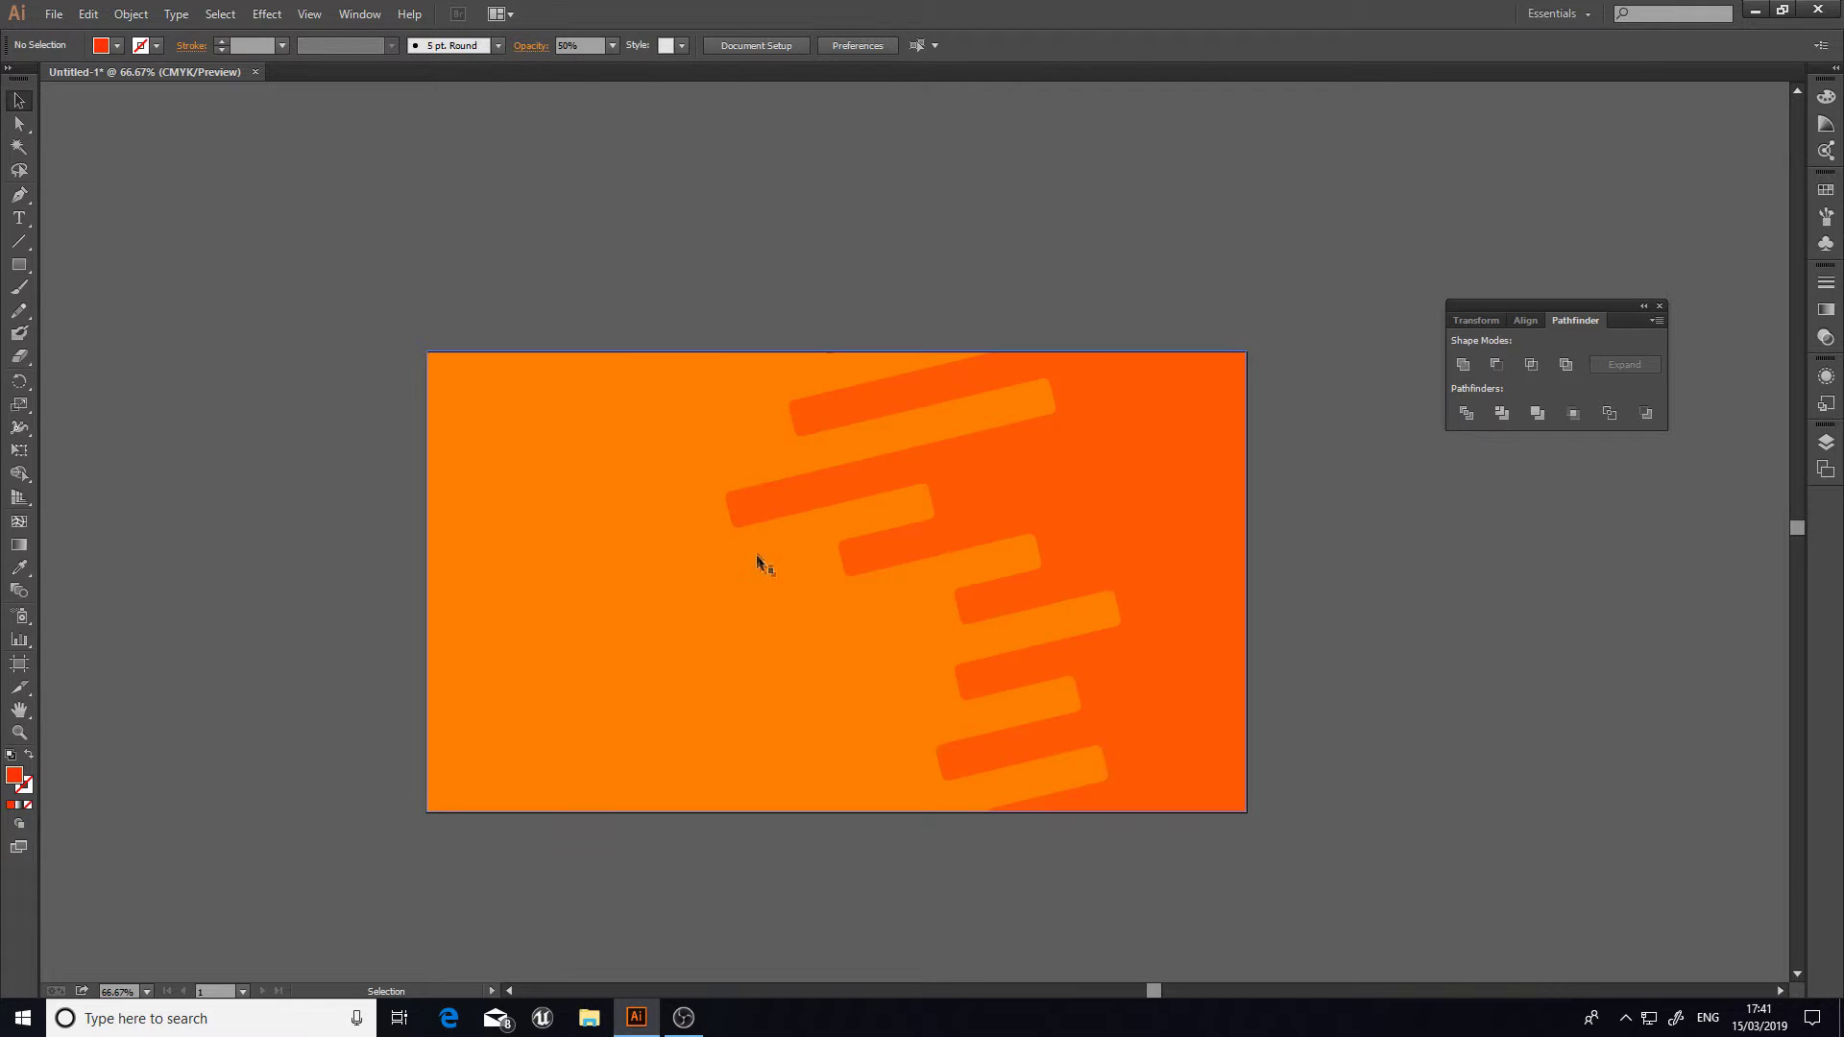
Step: Draw a circle about 474 pt in diameter and place it centred at about X 666 pt, Y 360 pt
click(20, 267)
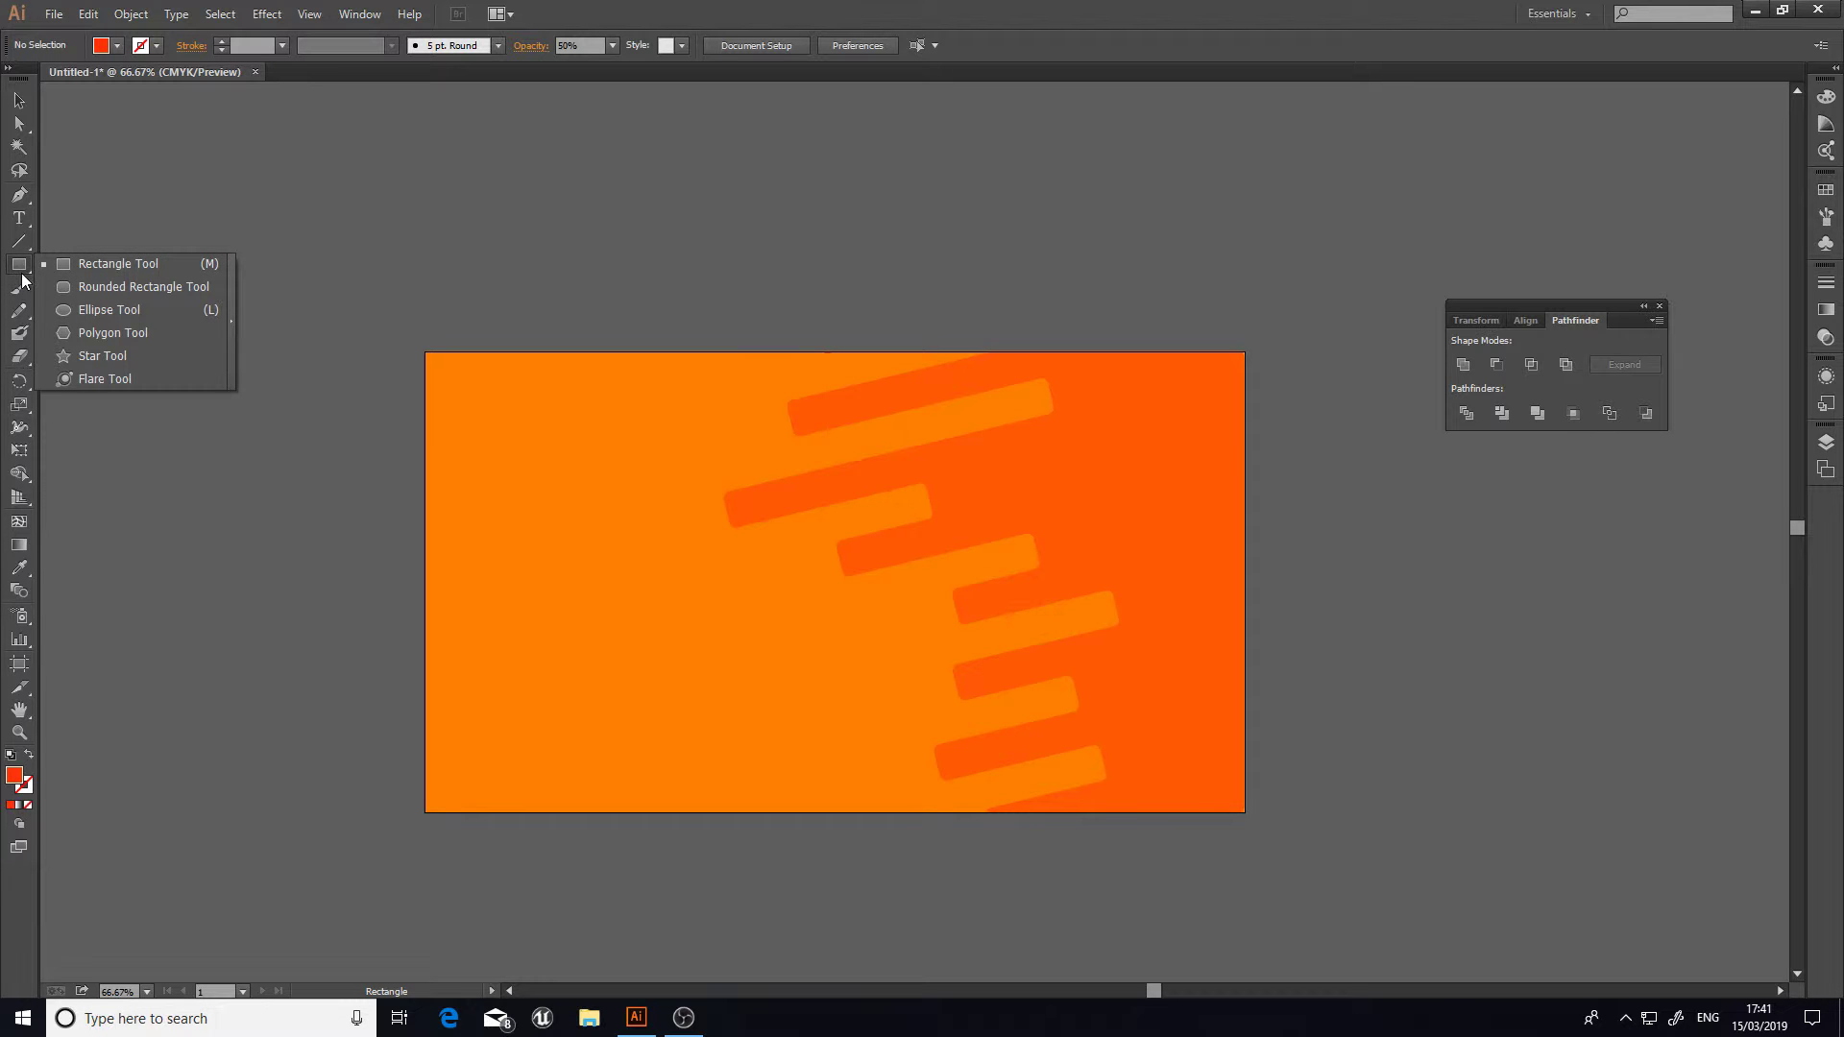
click(154, 308)
drag(692, 489, 992, 677)
click(19, 100)
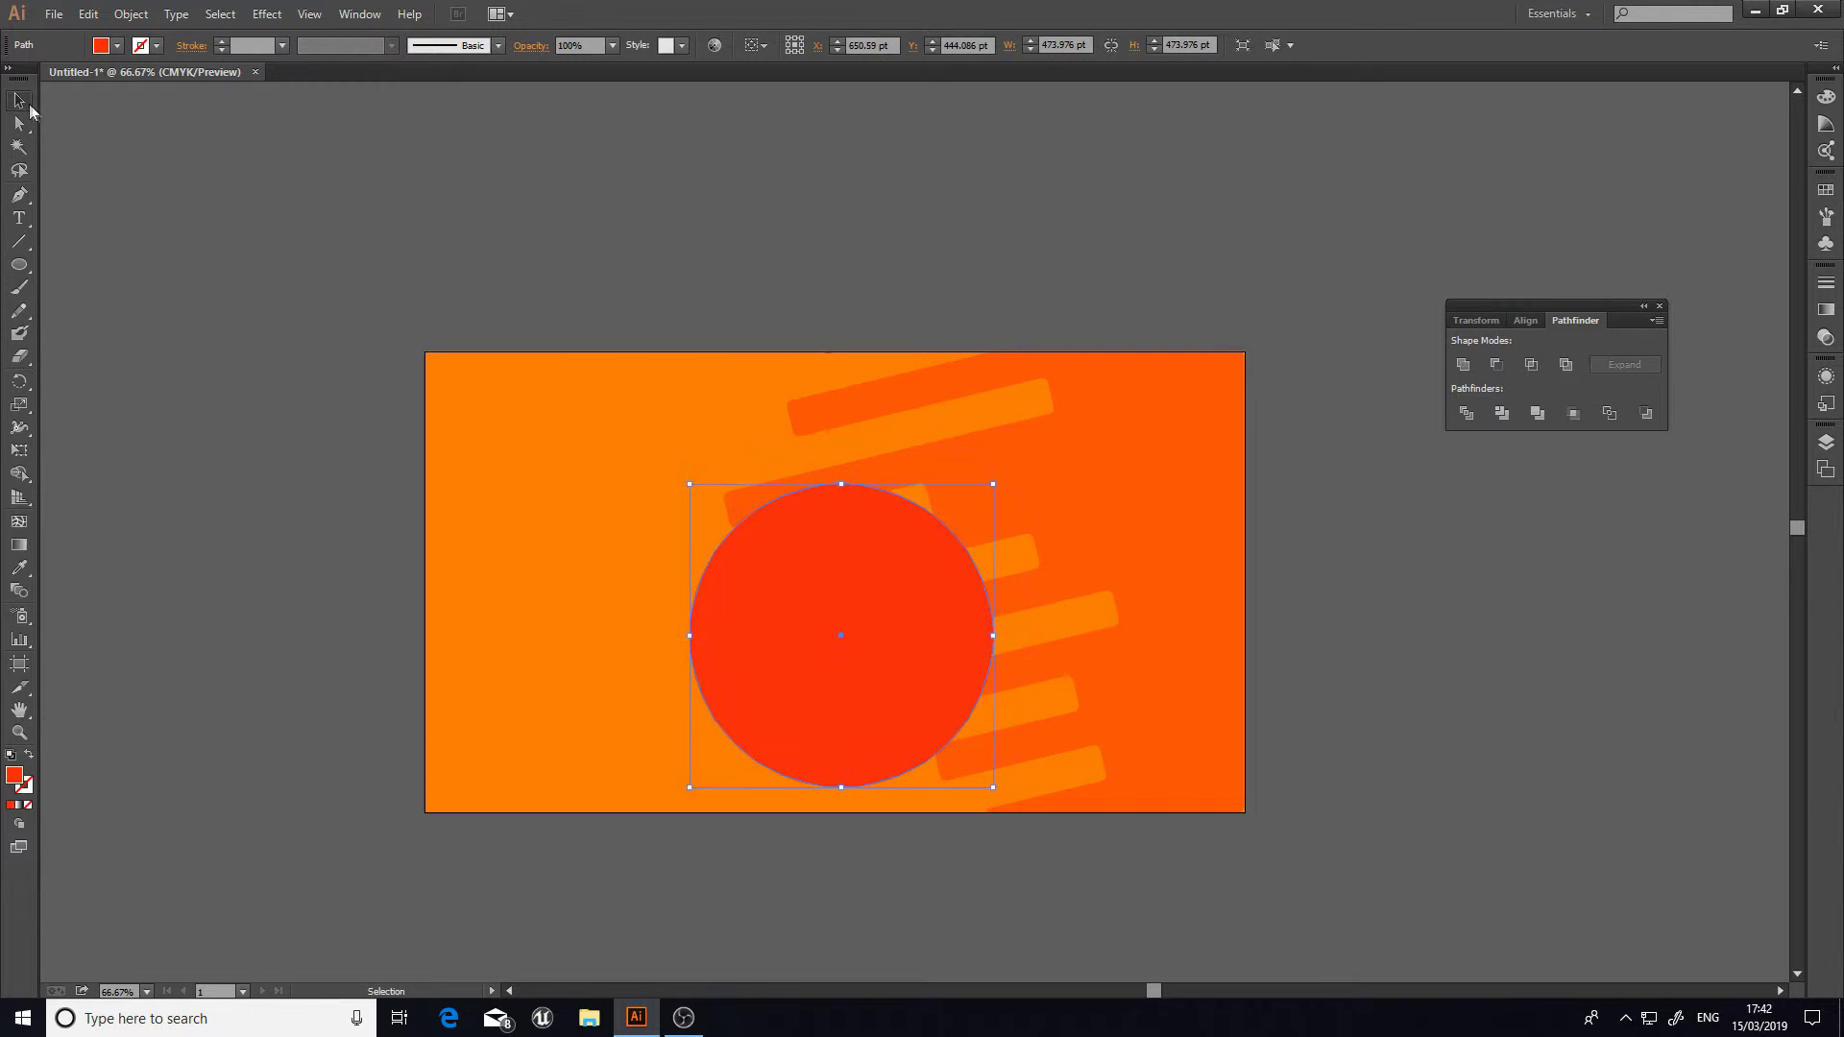
drag(800, 626, 811, 572)
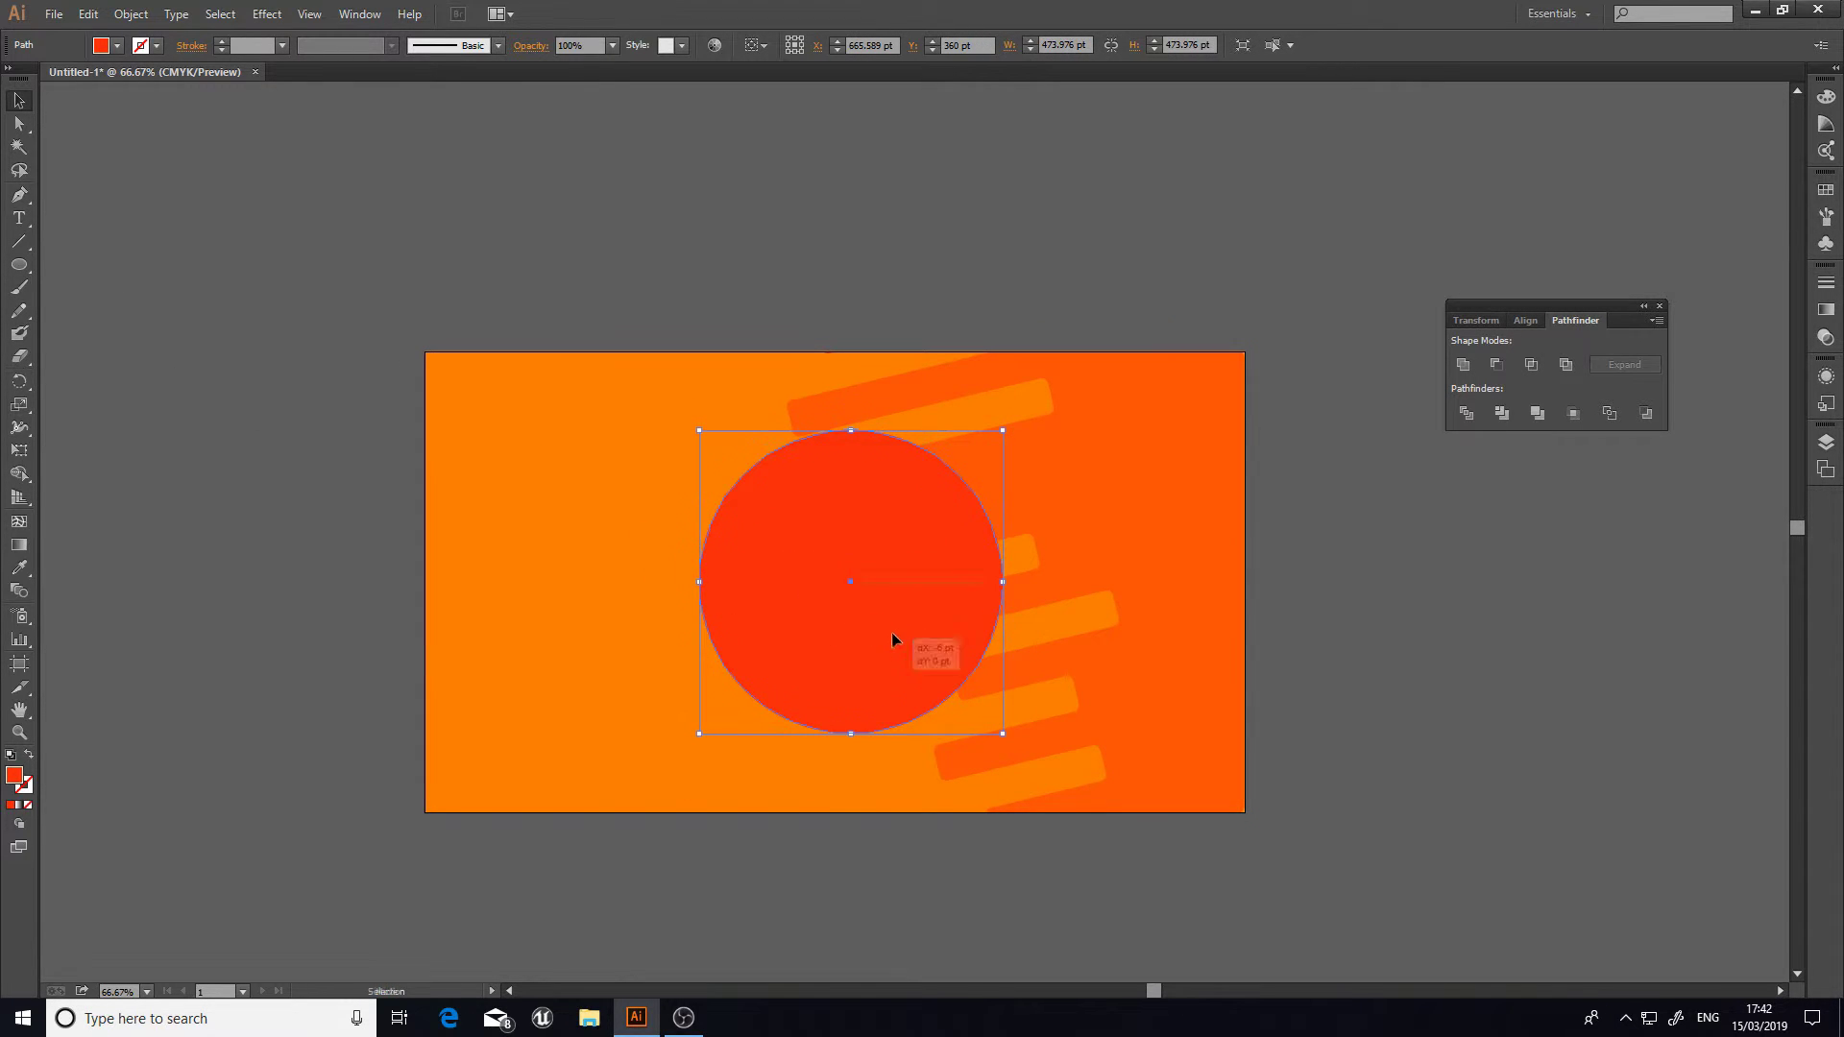
Step: Set the circle's fill to None
click(795, 804)
click(864, 672)
click(117, 47)
click(117, 47)
click(118, 46)
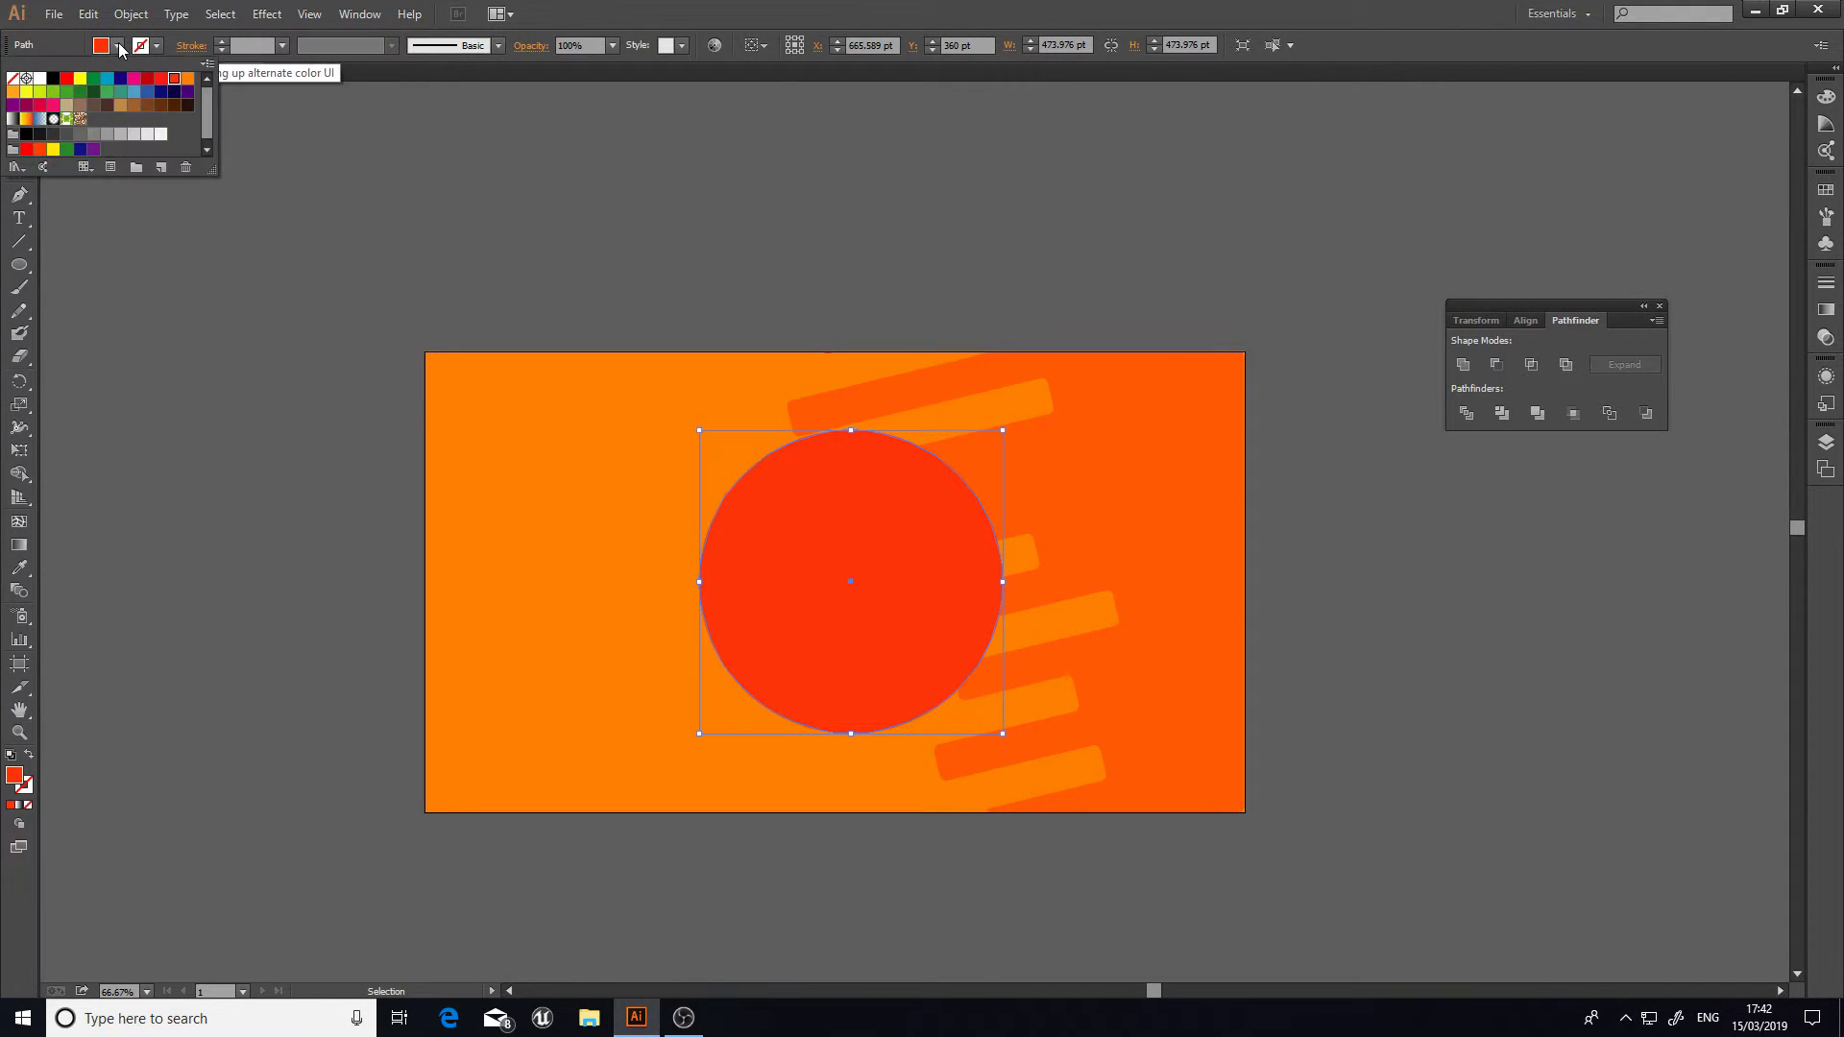
click(15, 81)
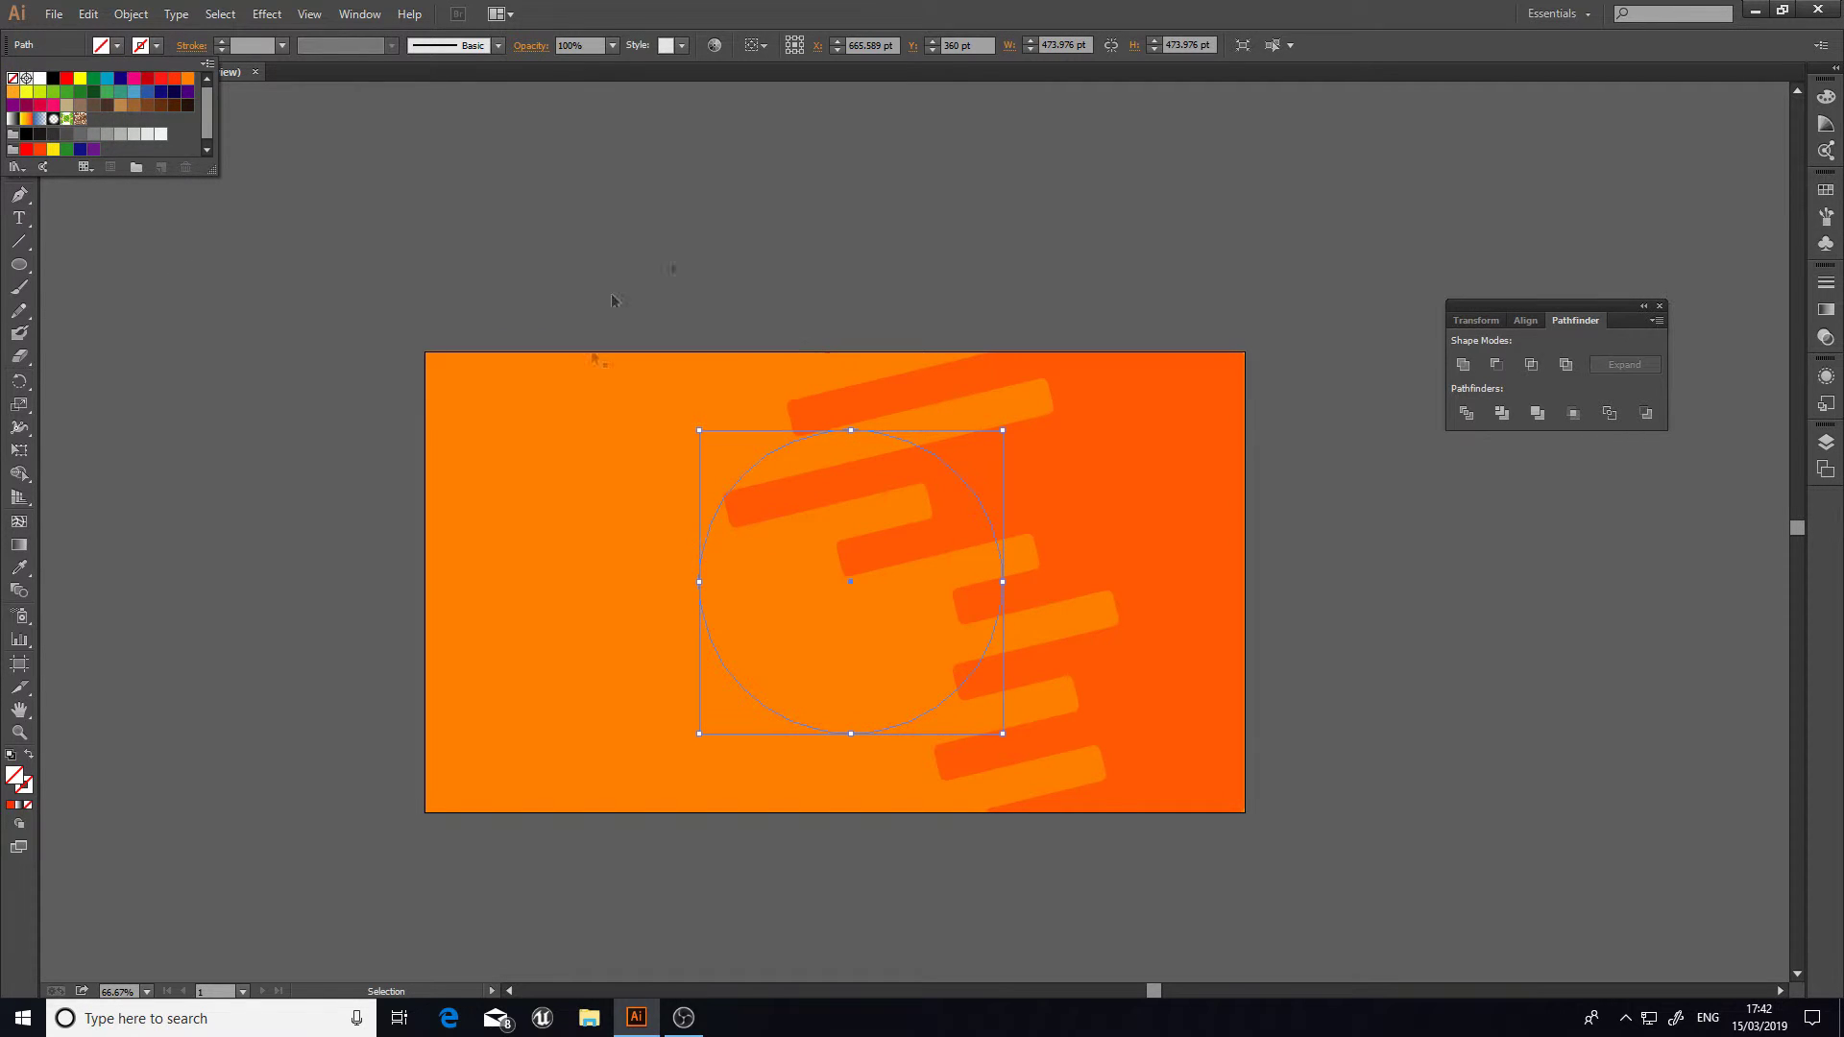
click(157, 52)
click(157, 52)
click(158, 52)
click(158, 52)
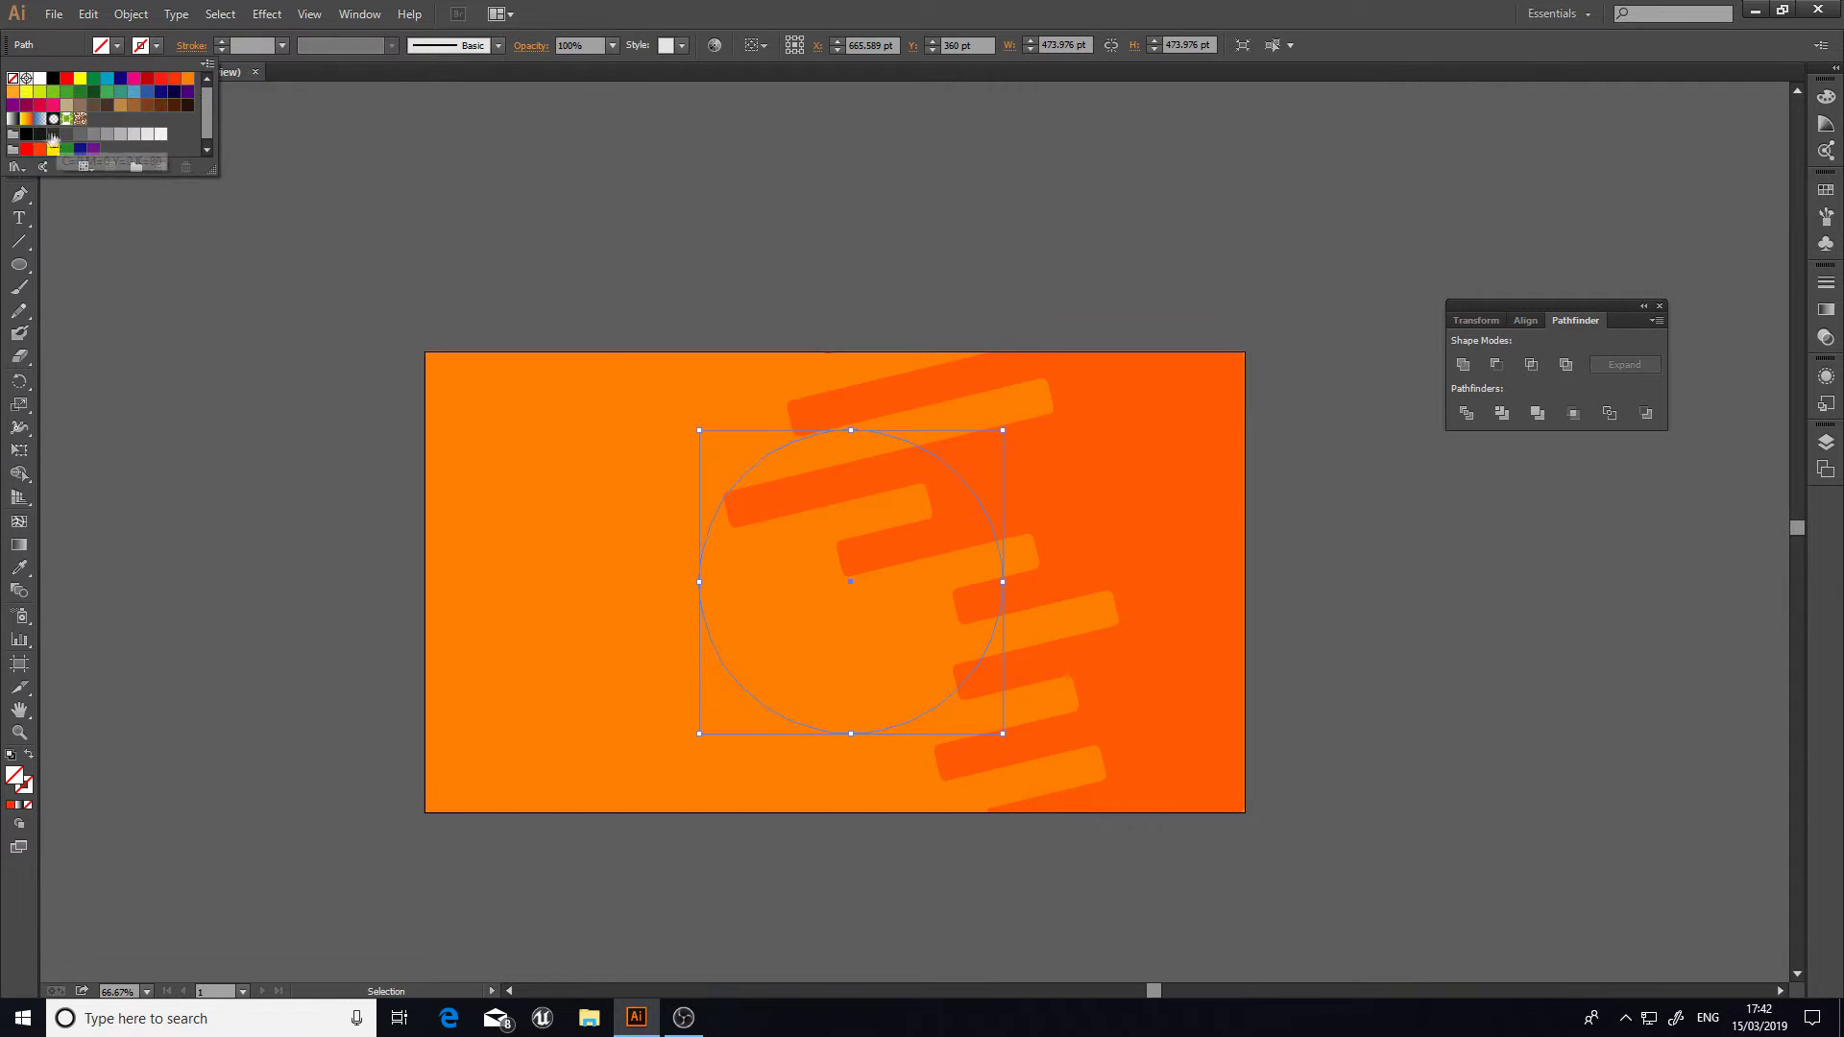
click(139, 50)
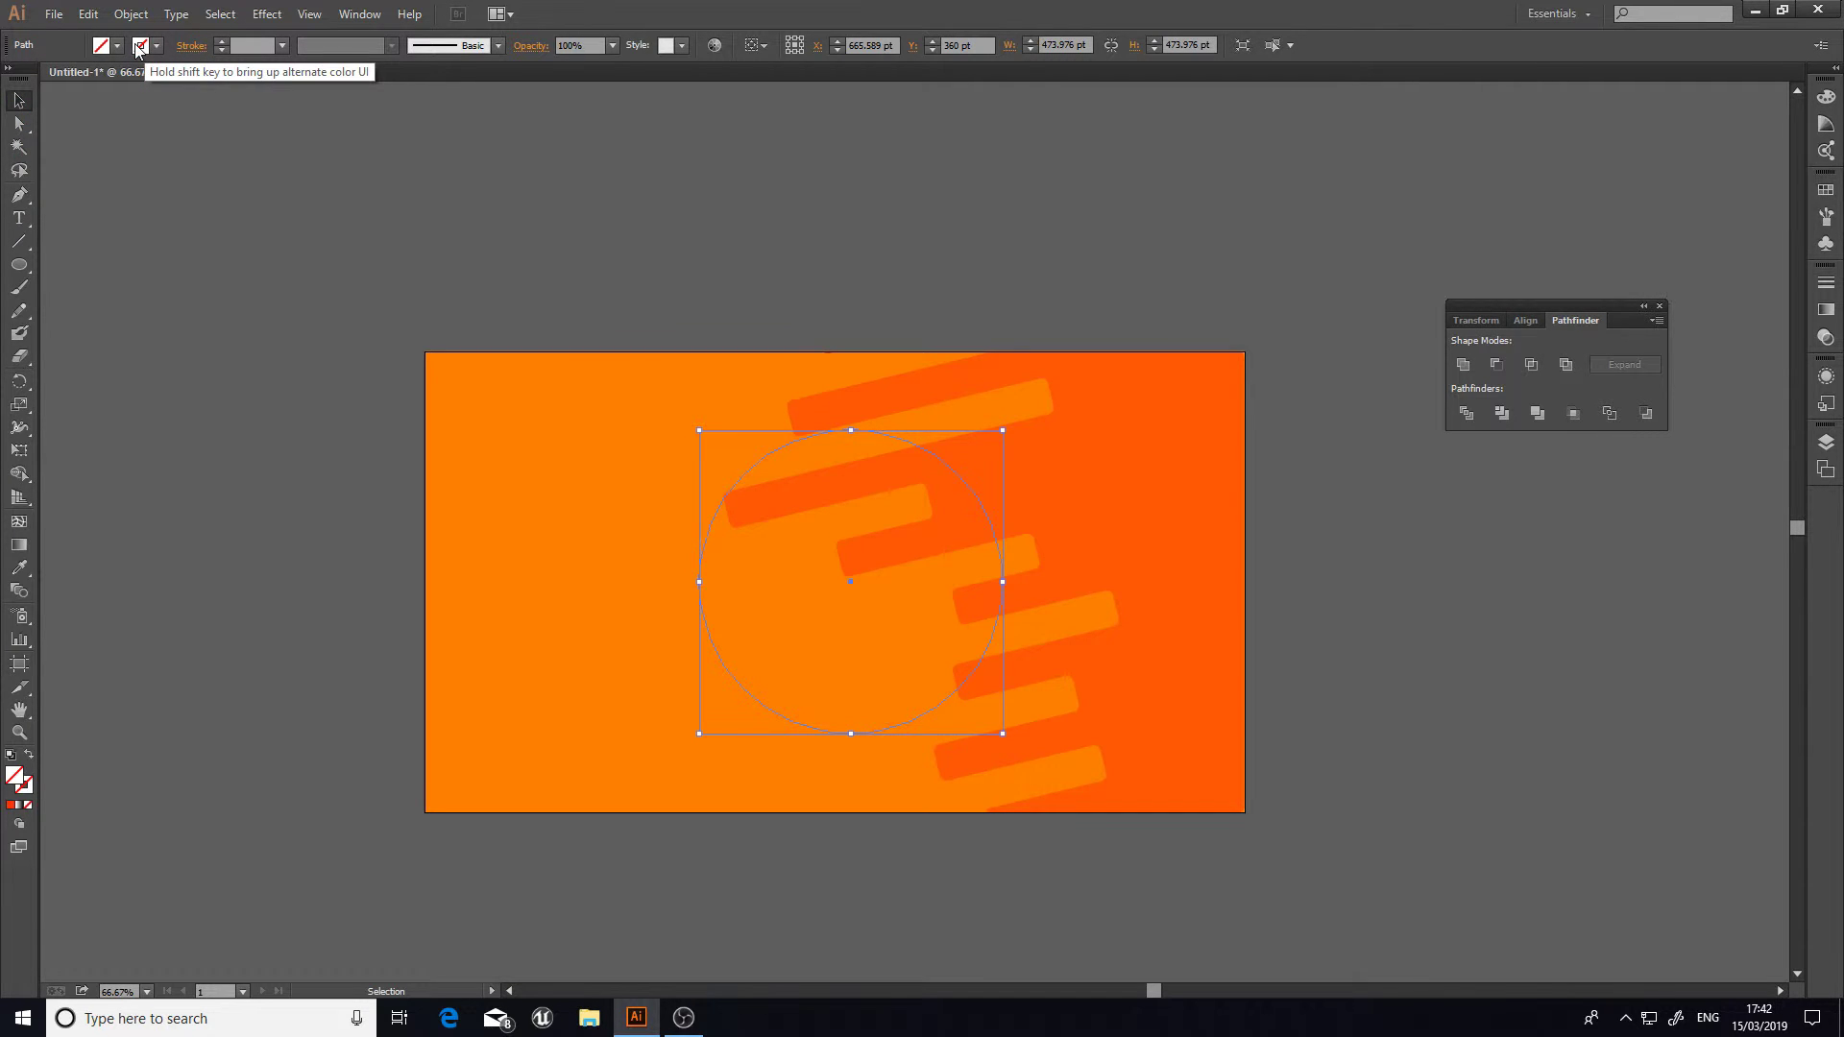
Step: Set the circle's stroke weight to 71 pt and deselect it
click(1659, 306)
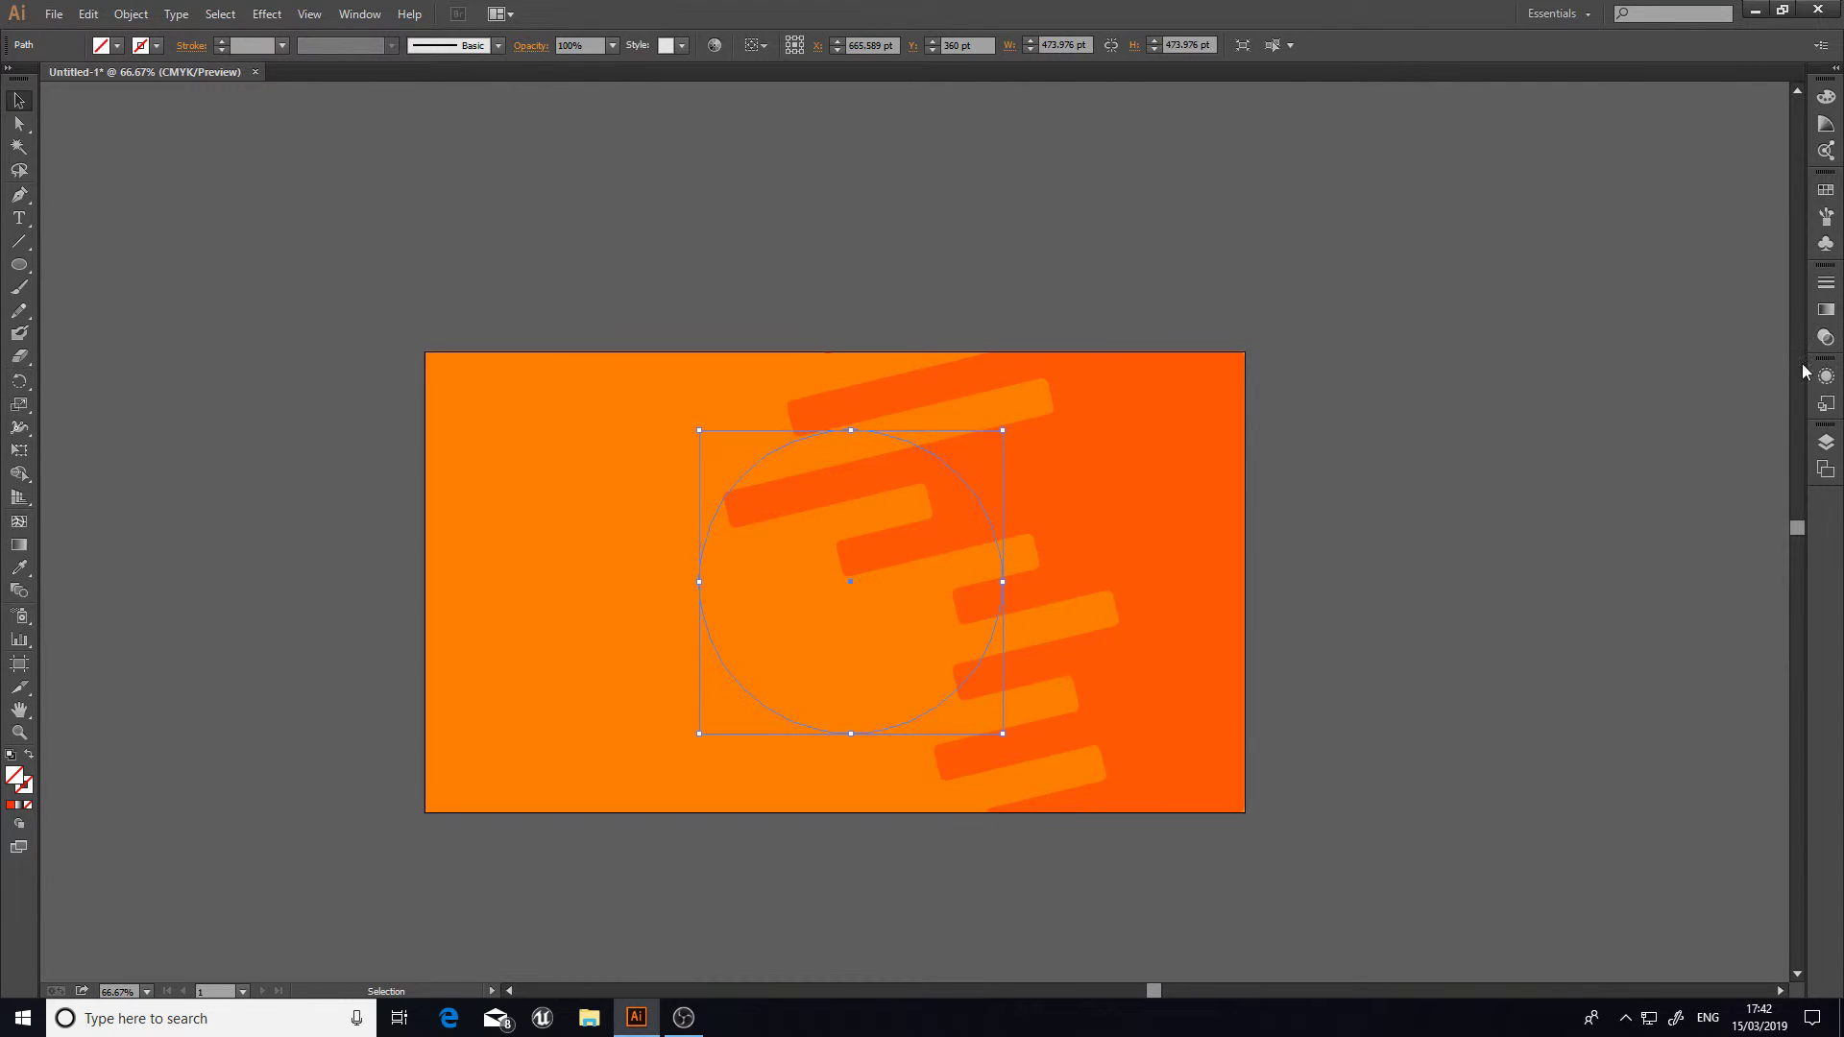
drag(1802, 371, 1714, 380)
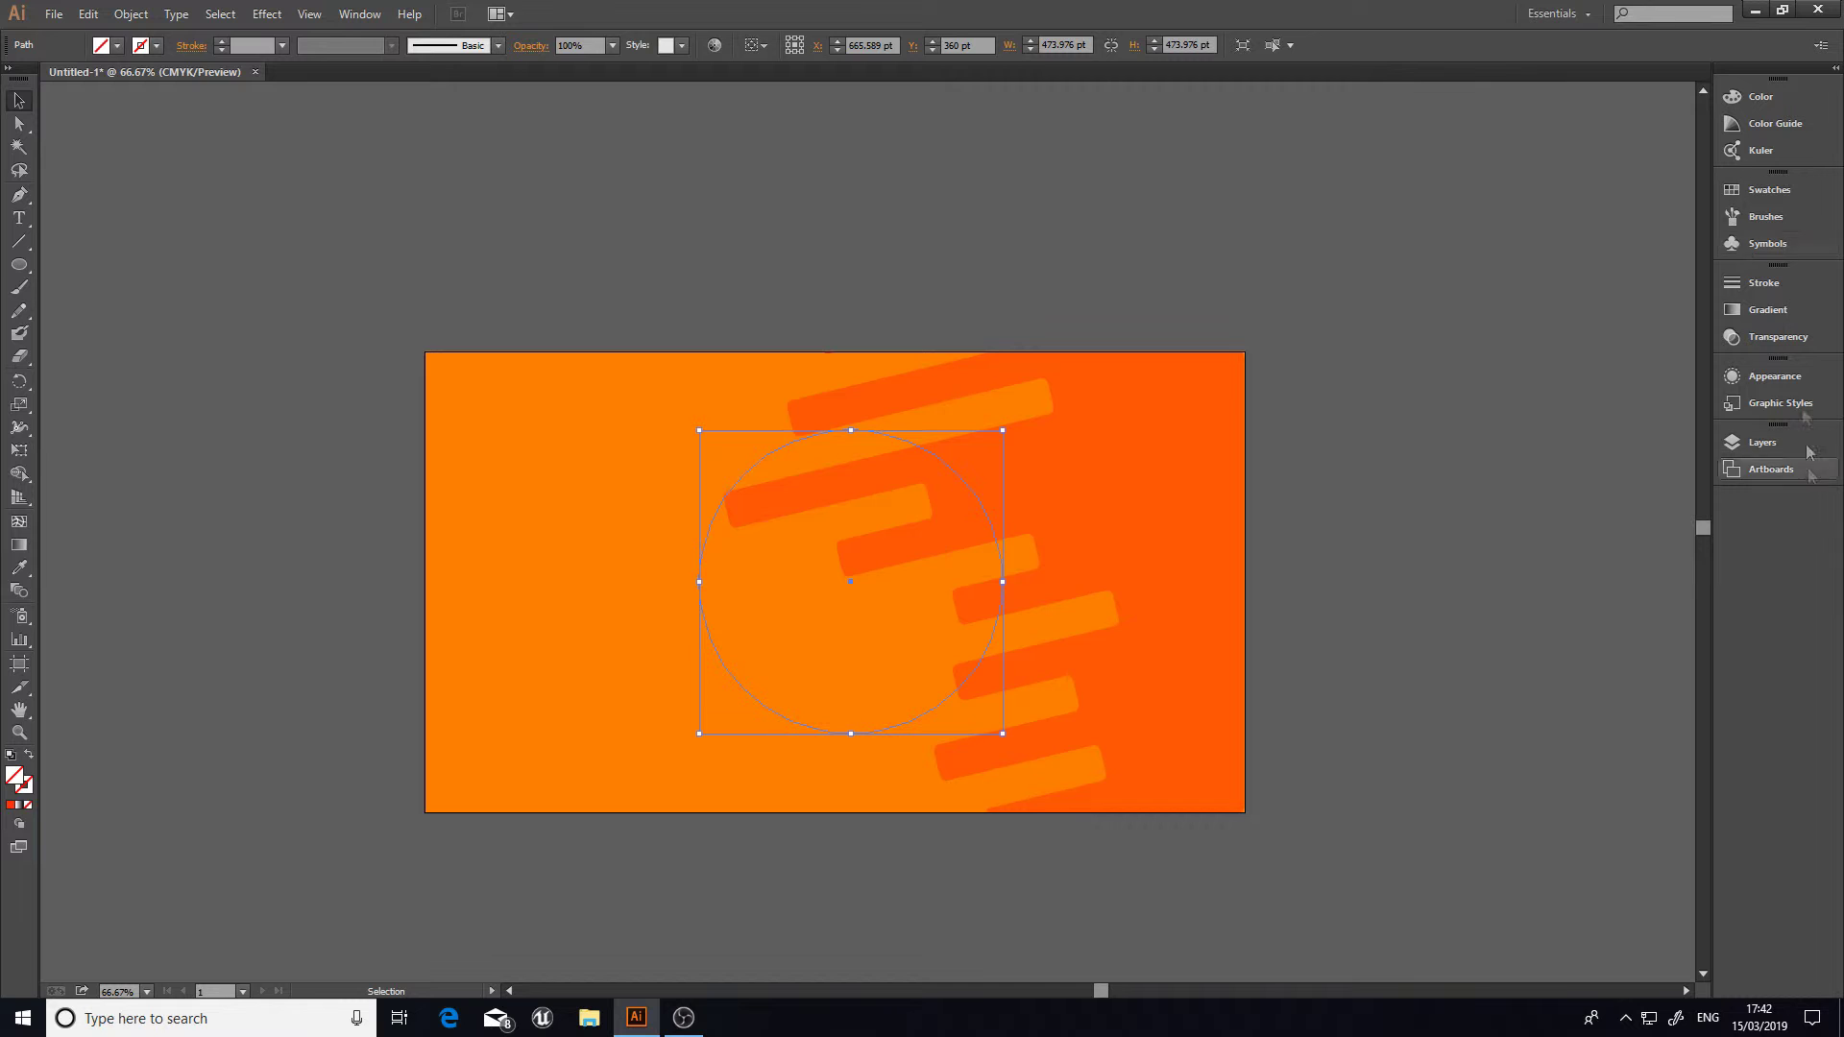
click(1761, 290)
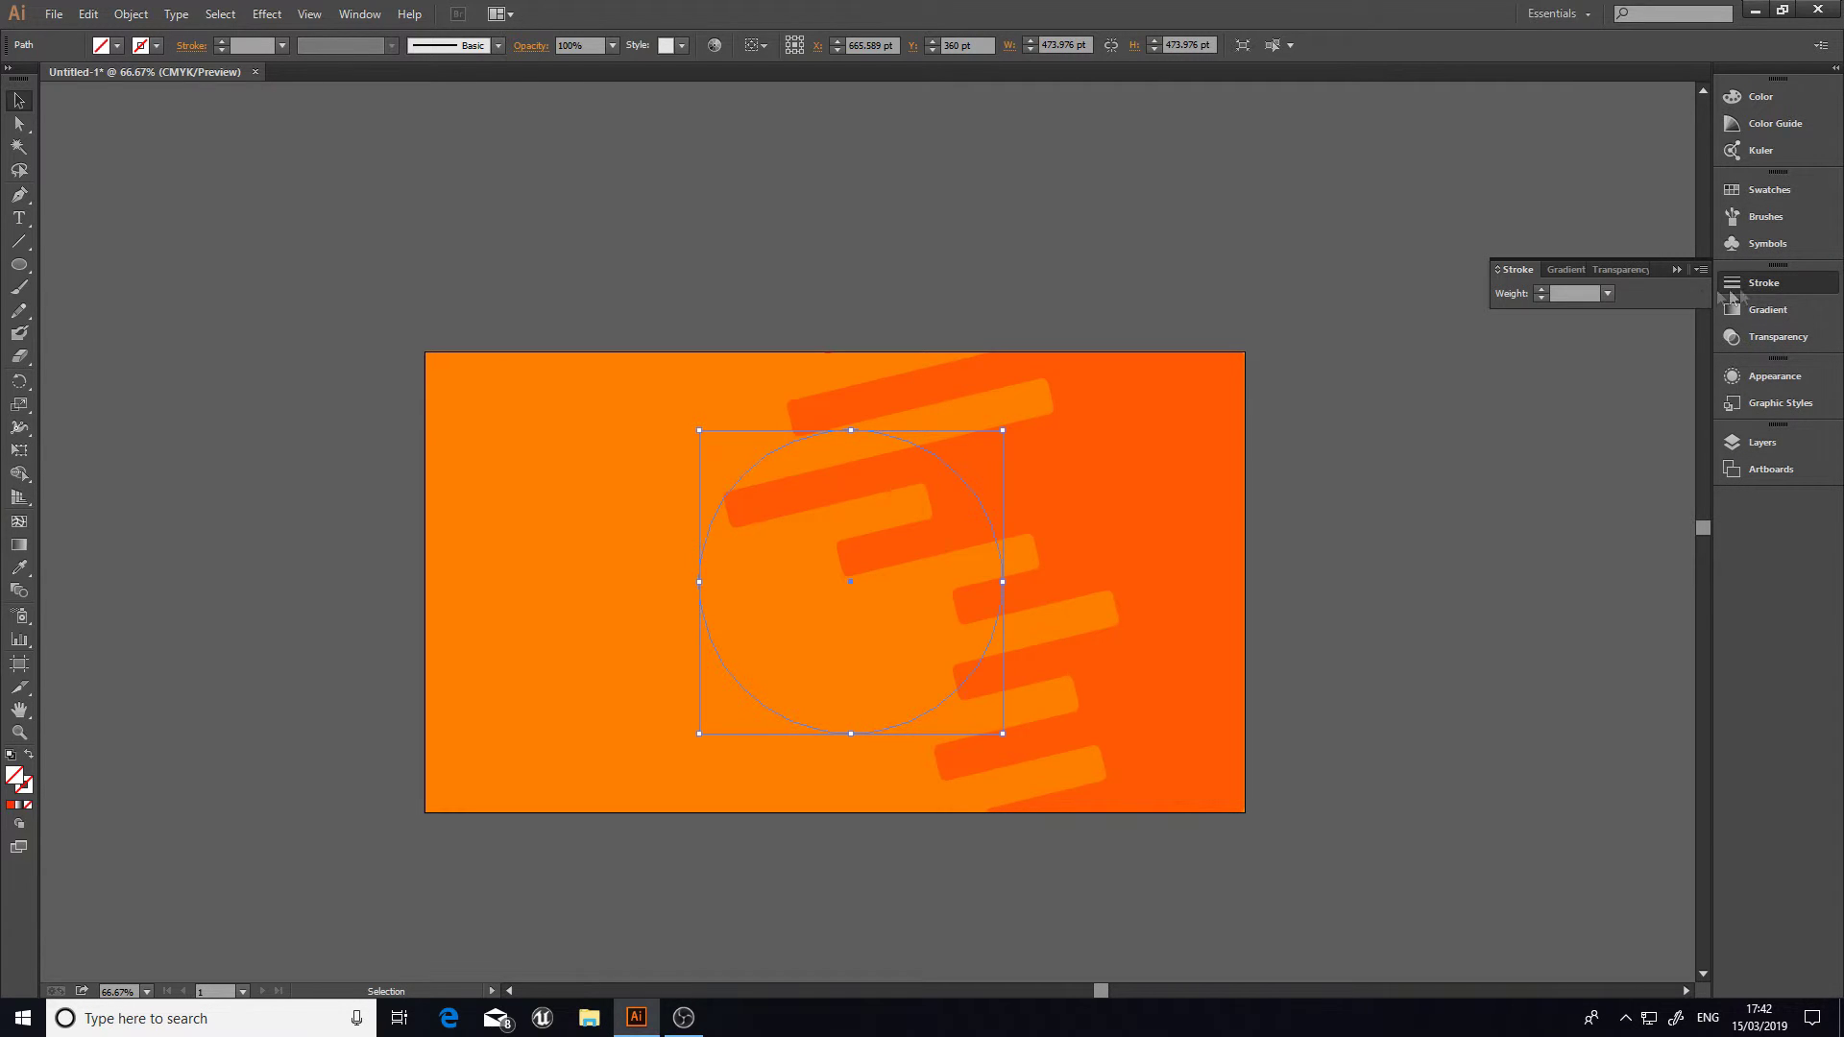
click(1541, 289)
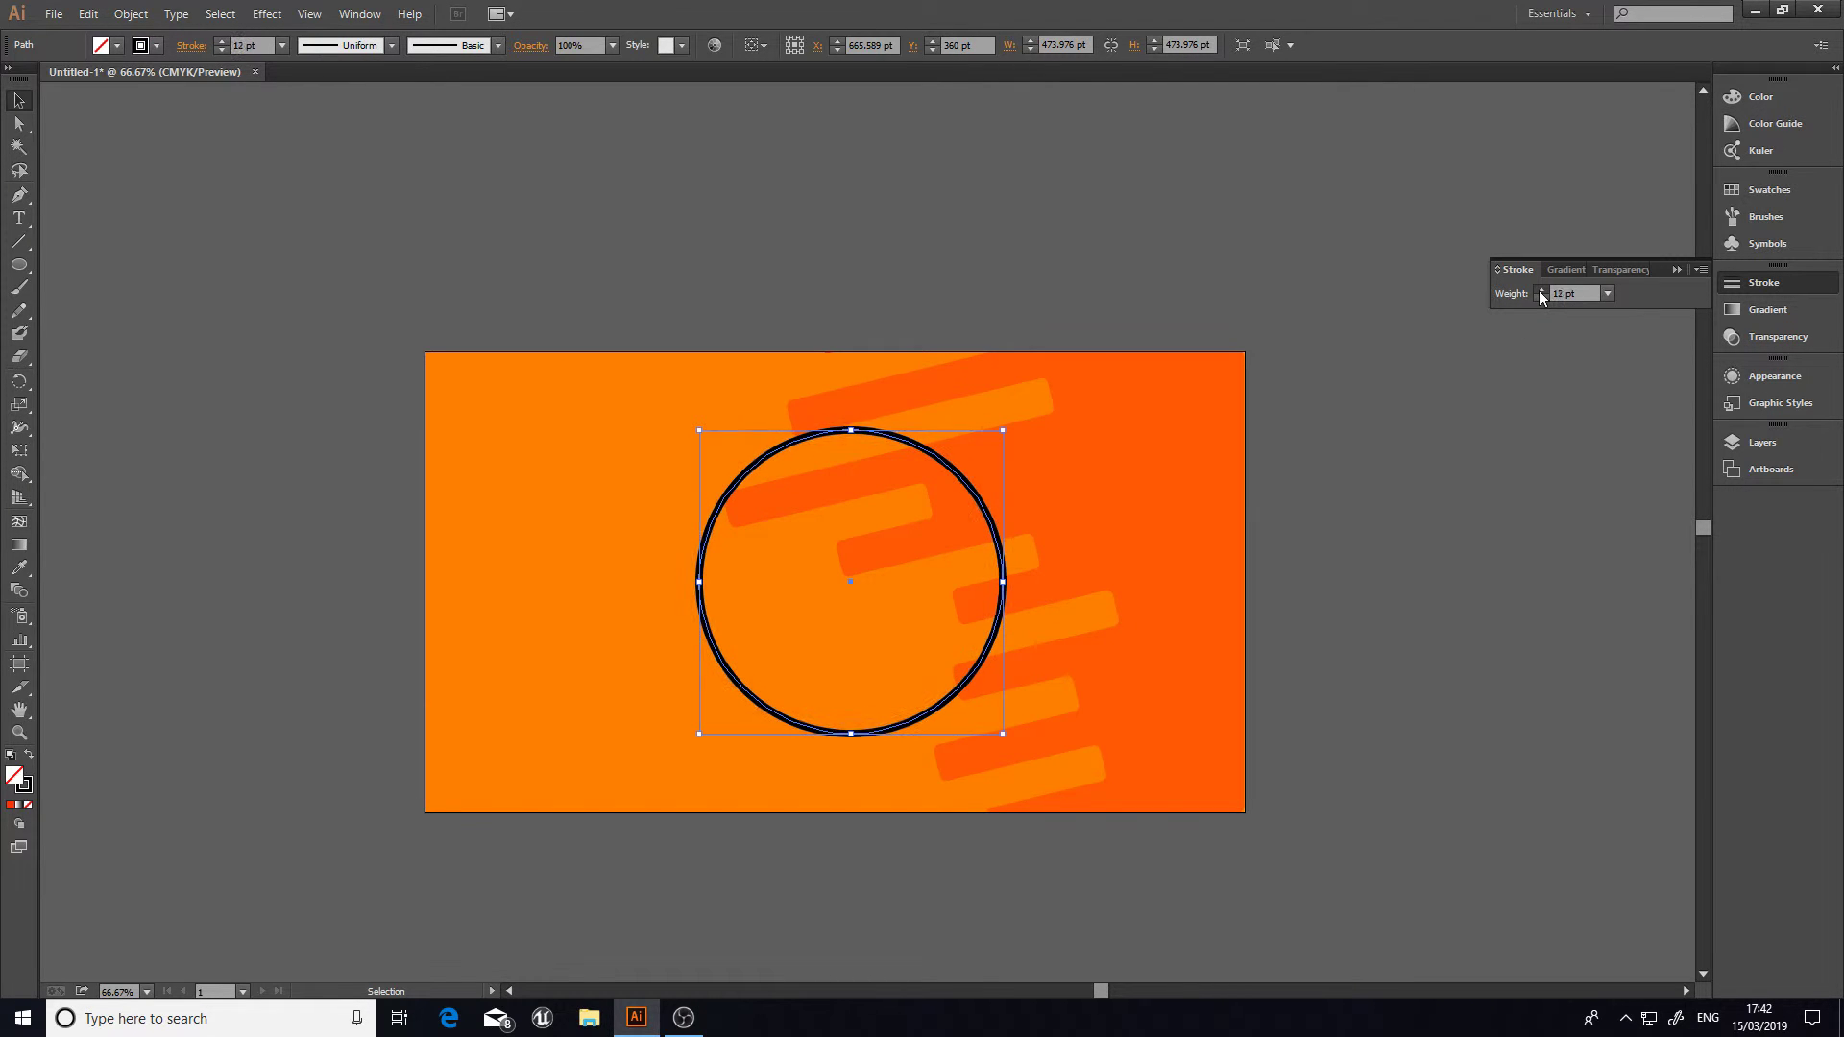
drag(1539, 291, 1540, 291)
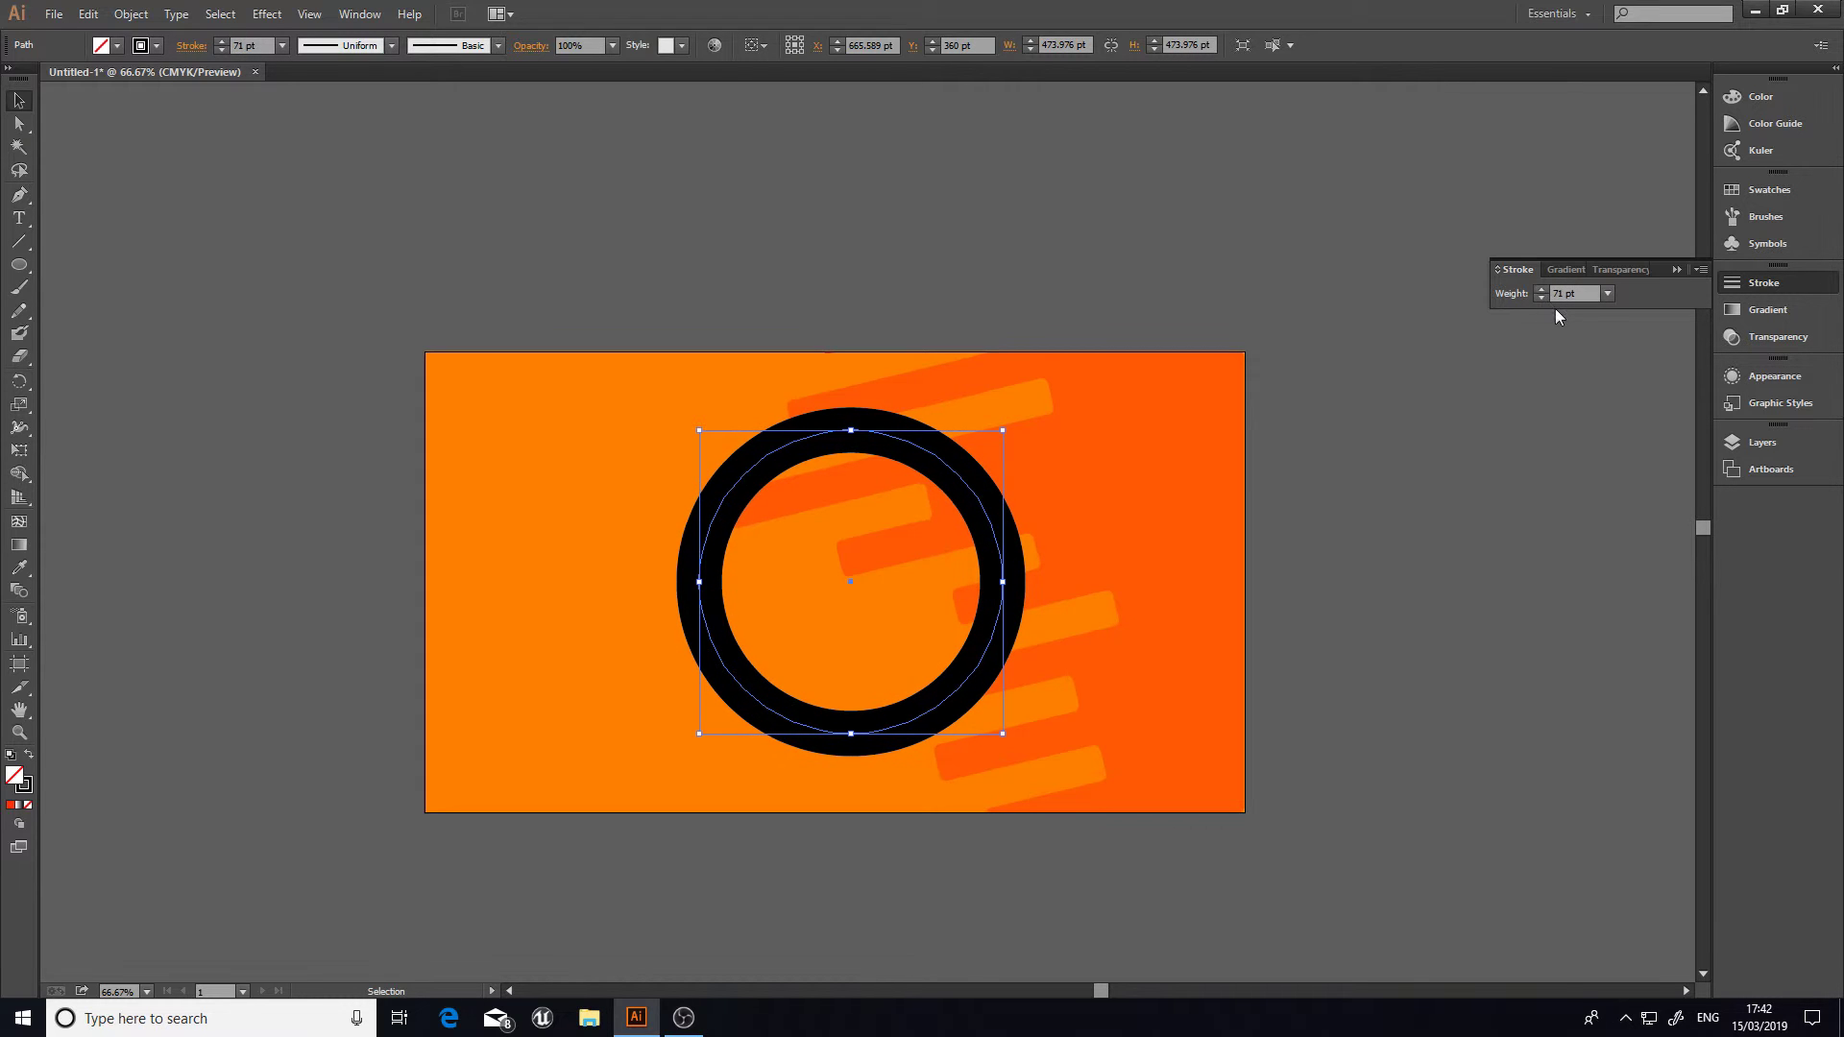
click(1414, 413)
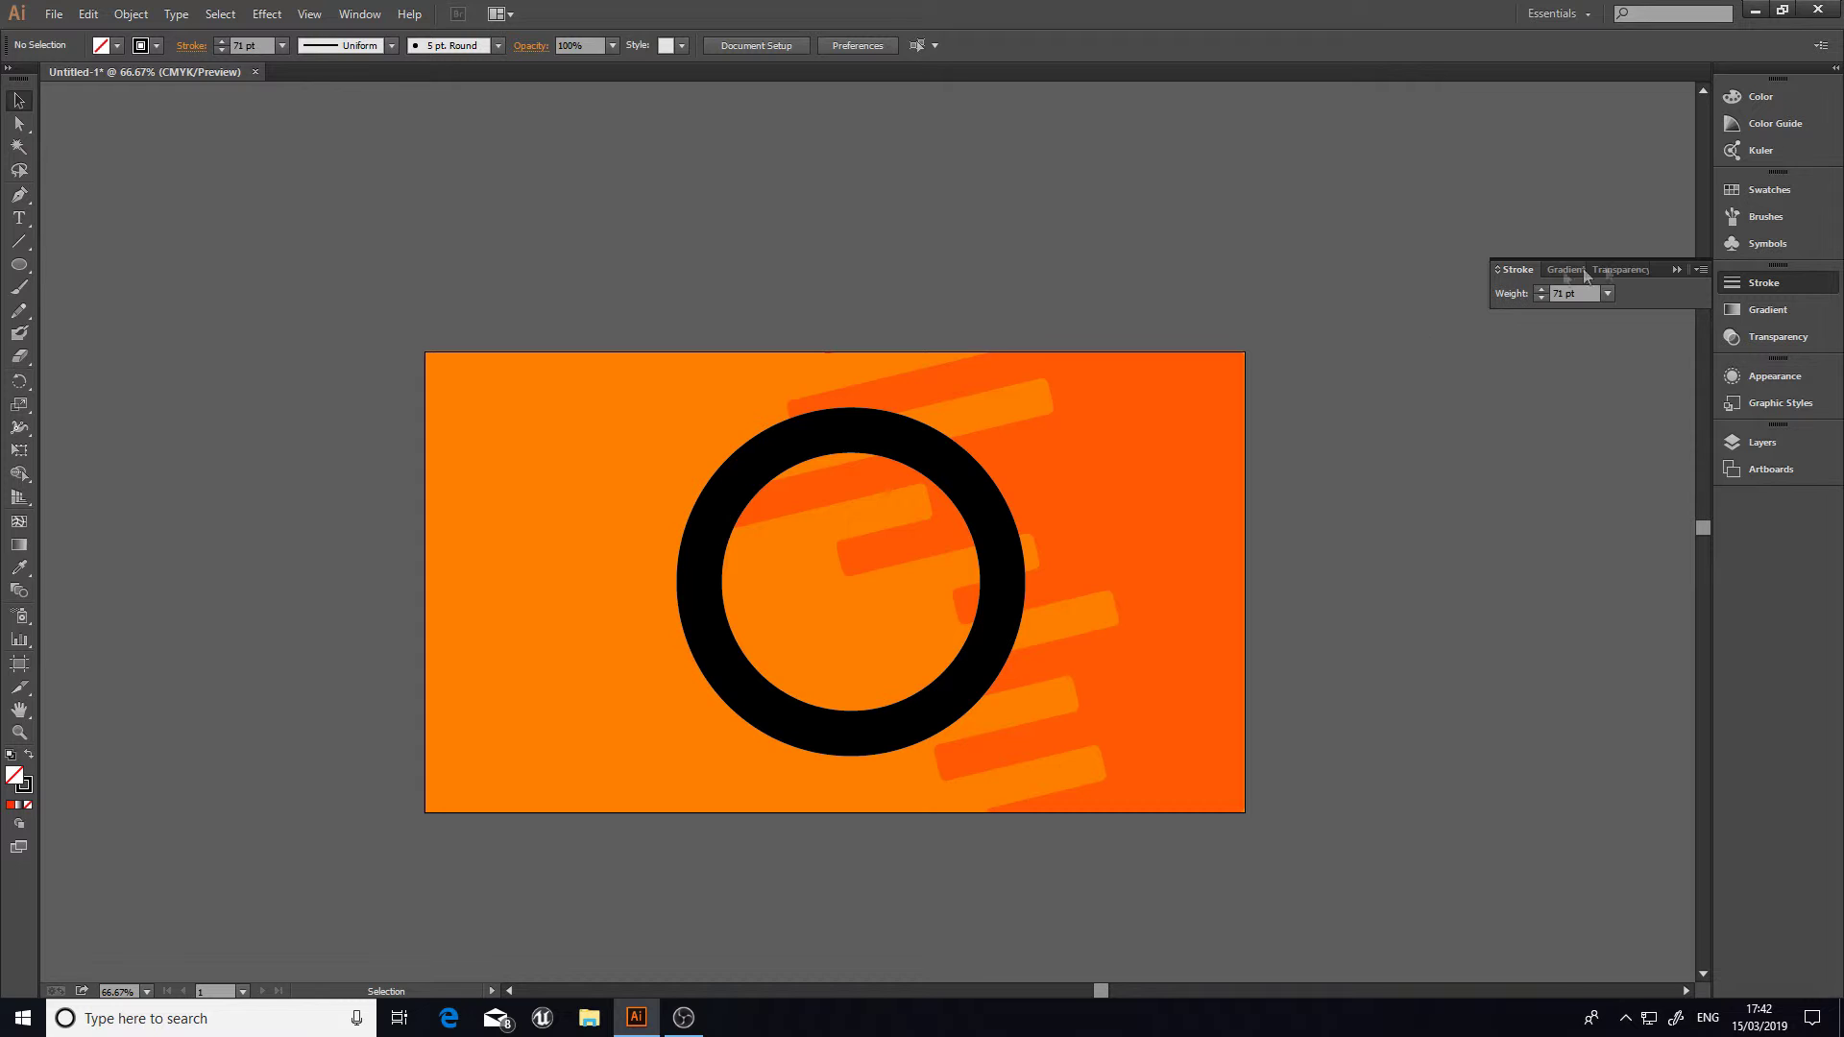
click(1673, 272)
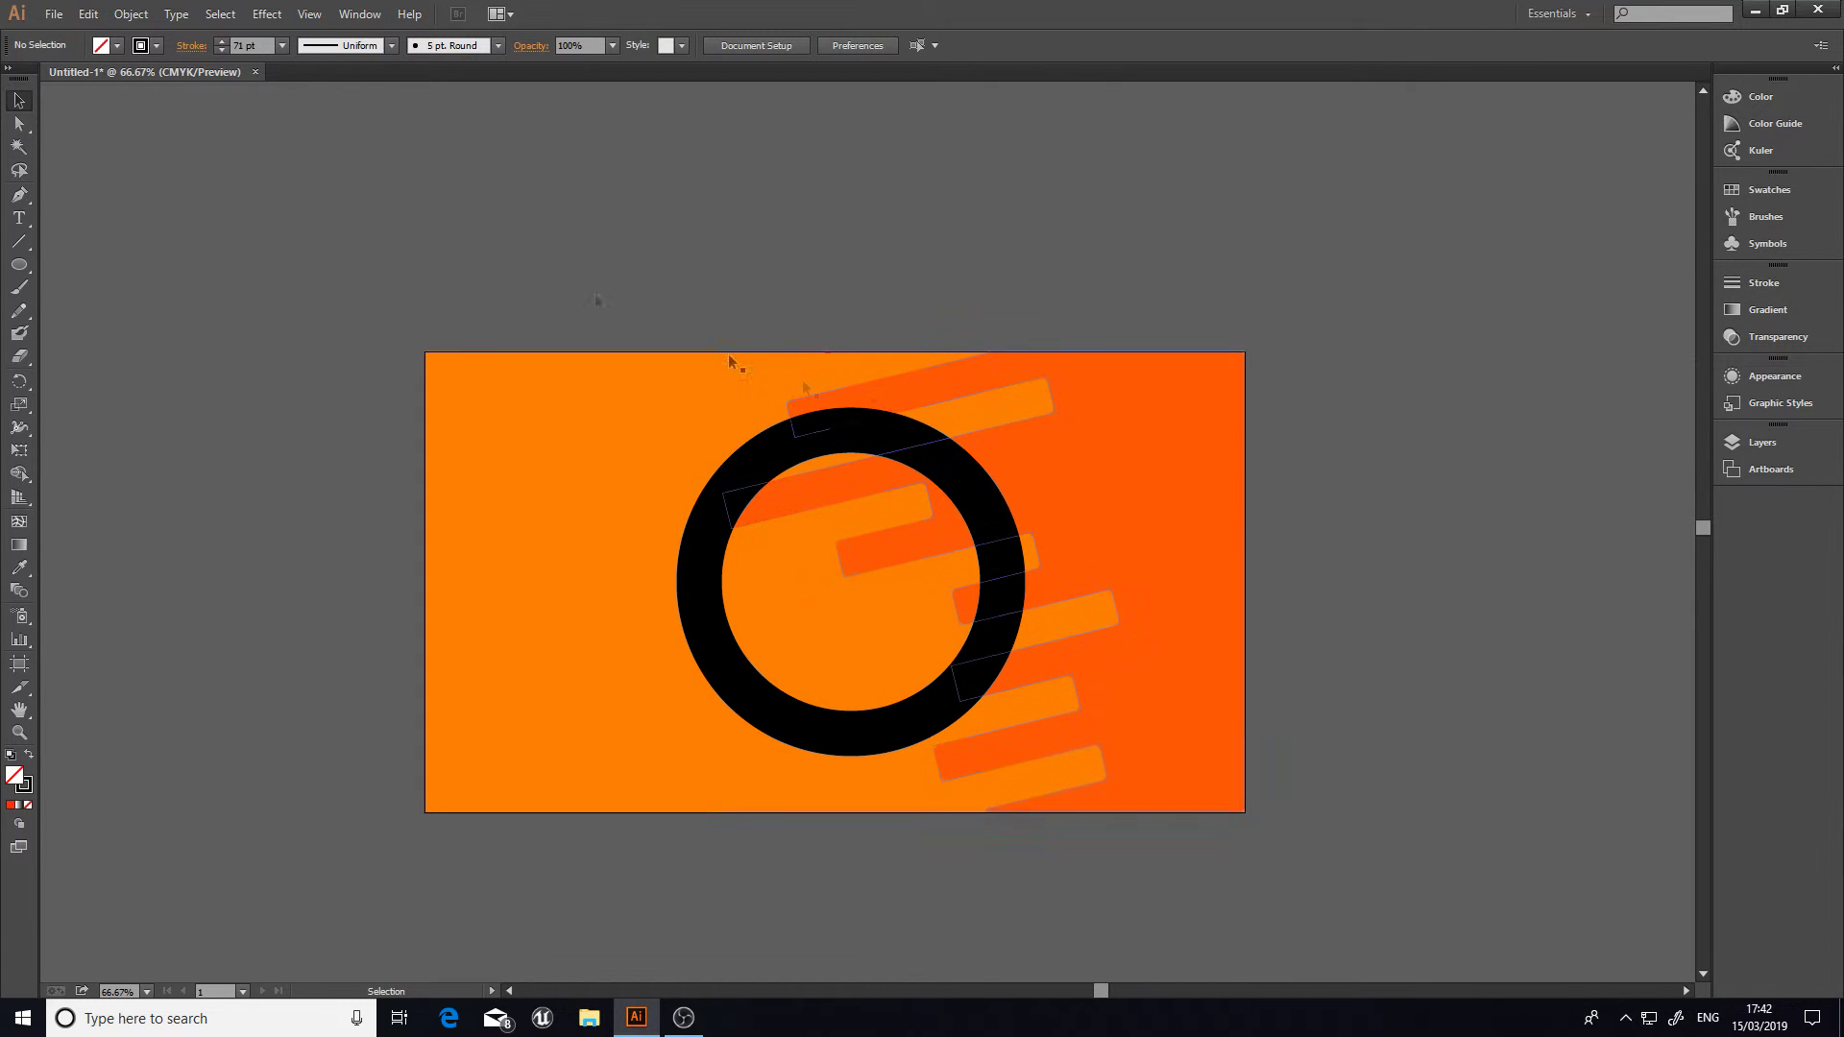
click(29, 789)
click(155, 48)
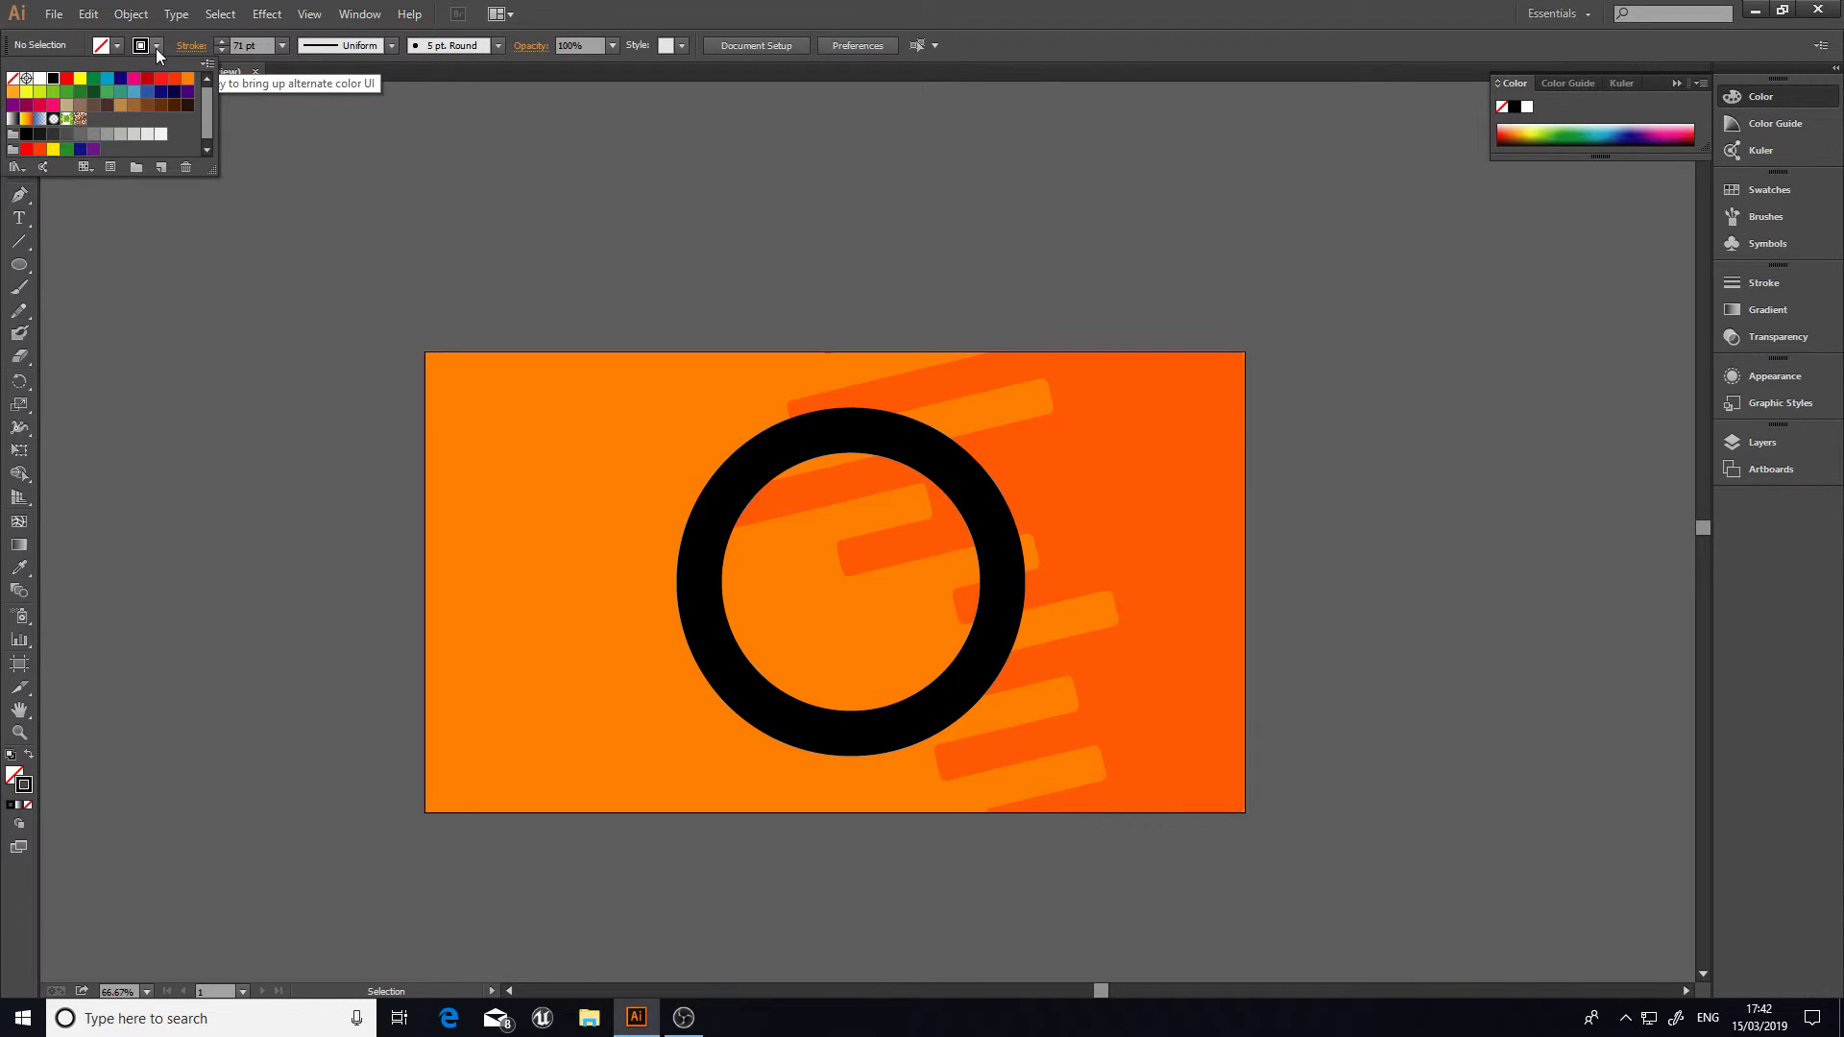
click(146, 50)
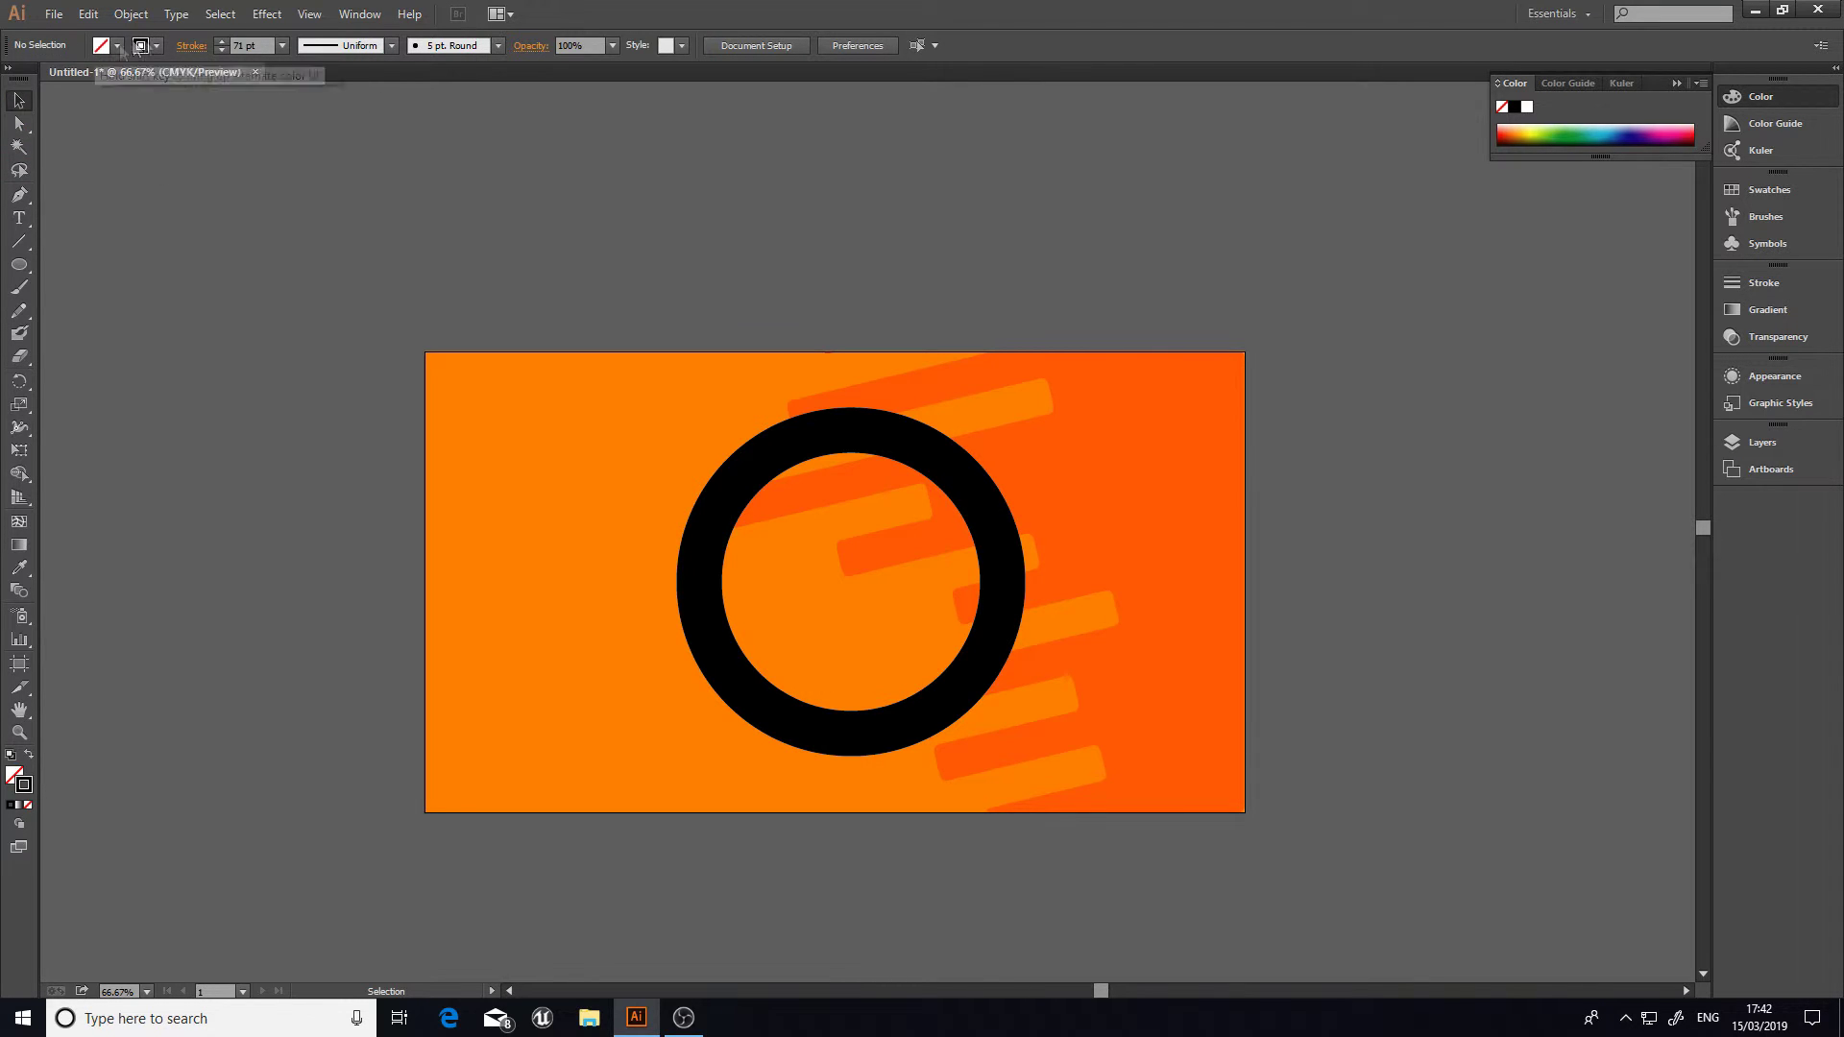
click(156, 46)
click(36, 82)
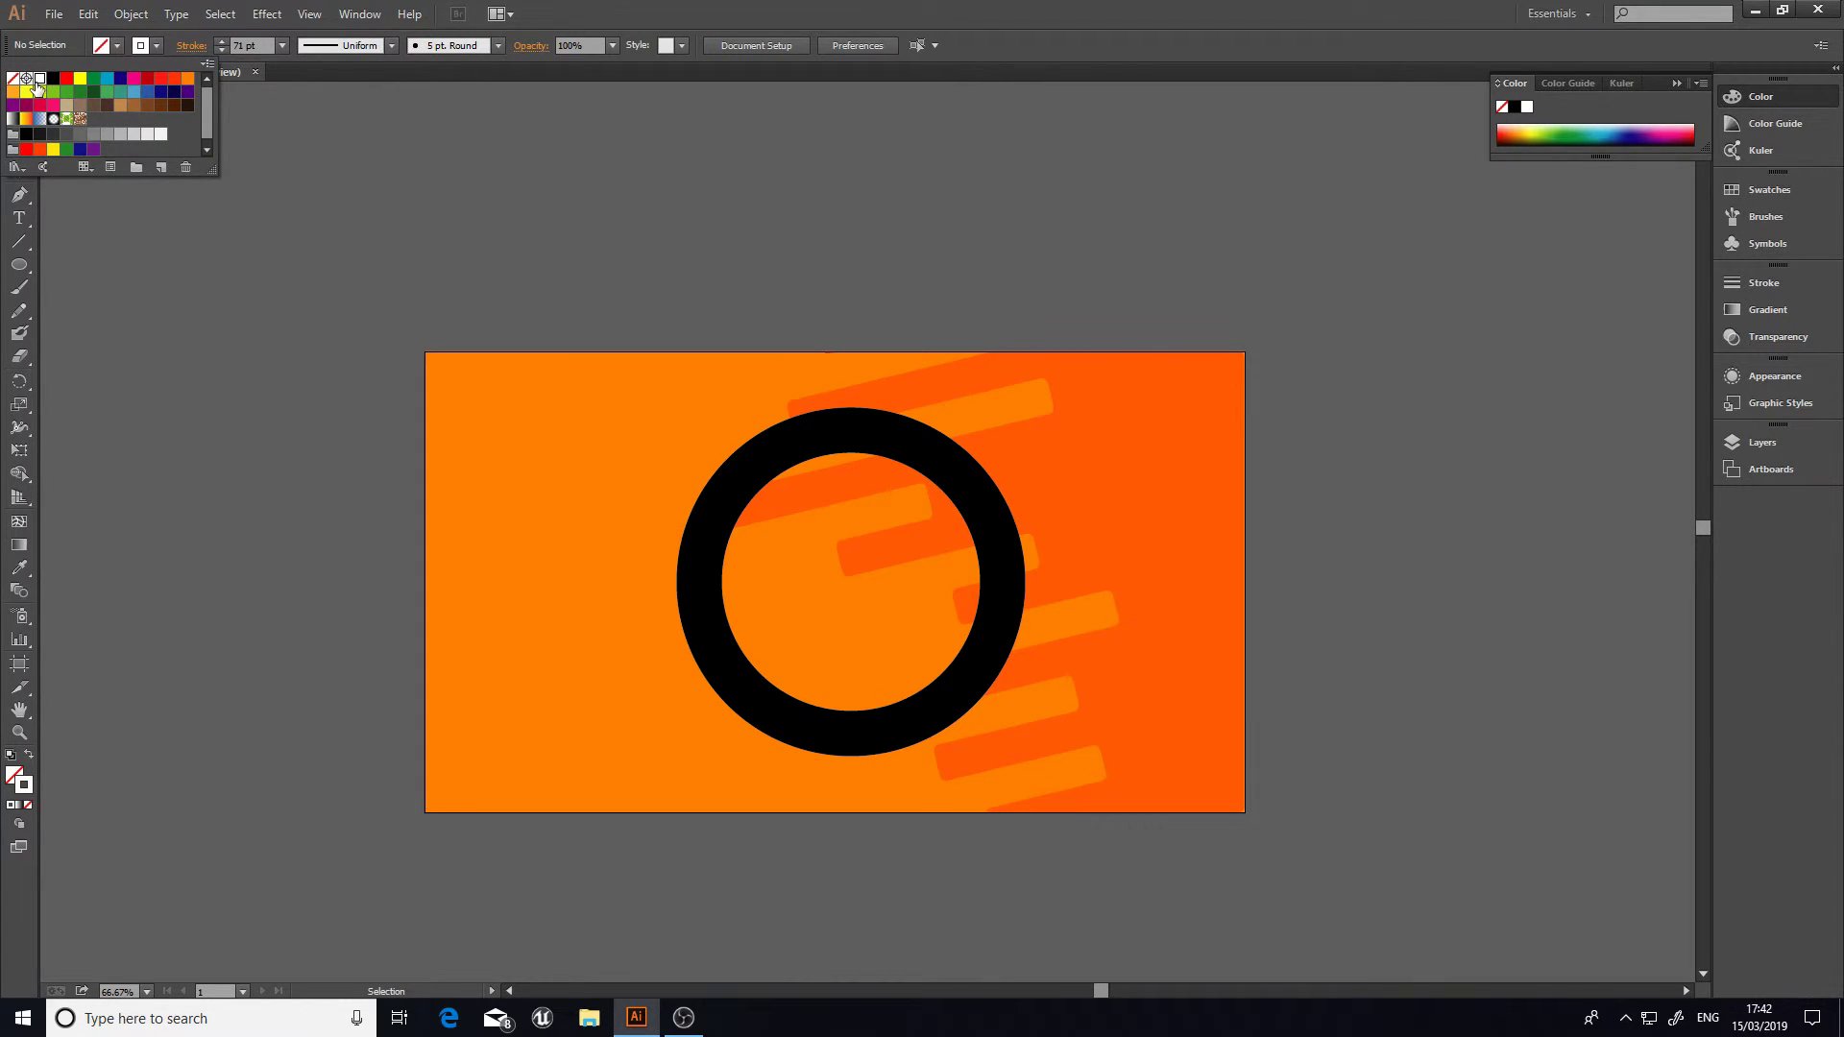
Step: Change the circle's stroke colour to white and deselect it
click(929, 716)
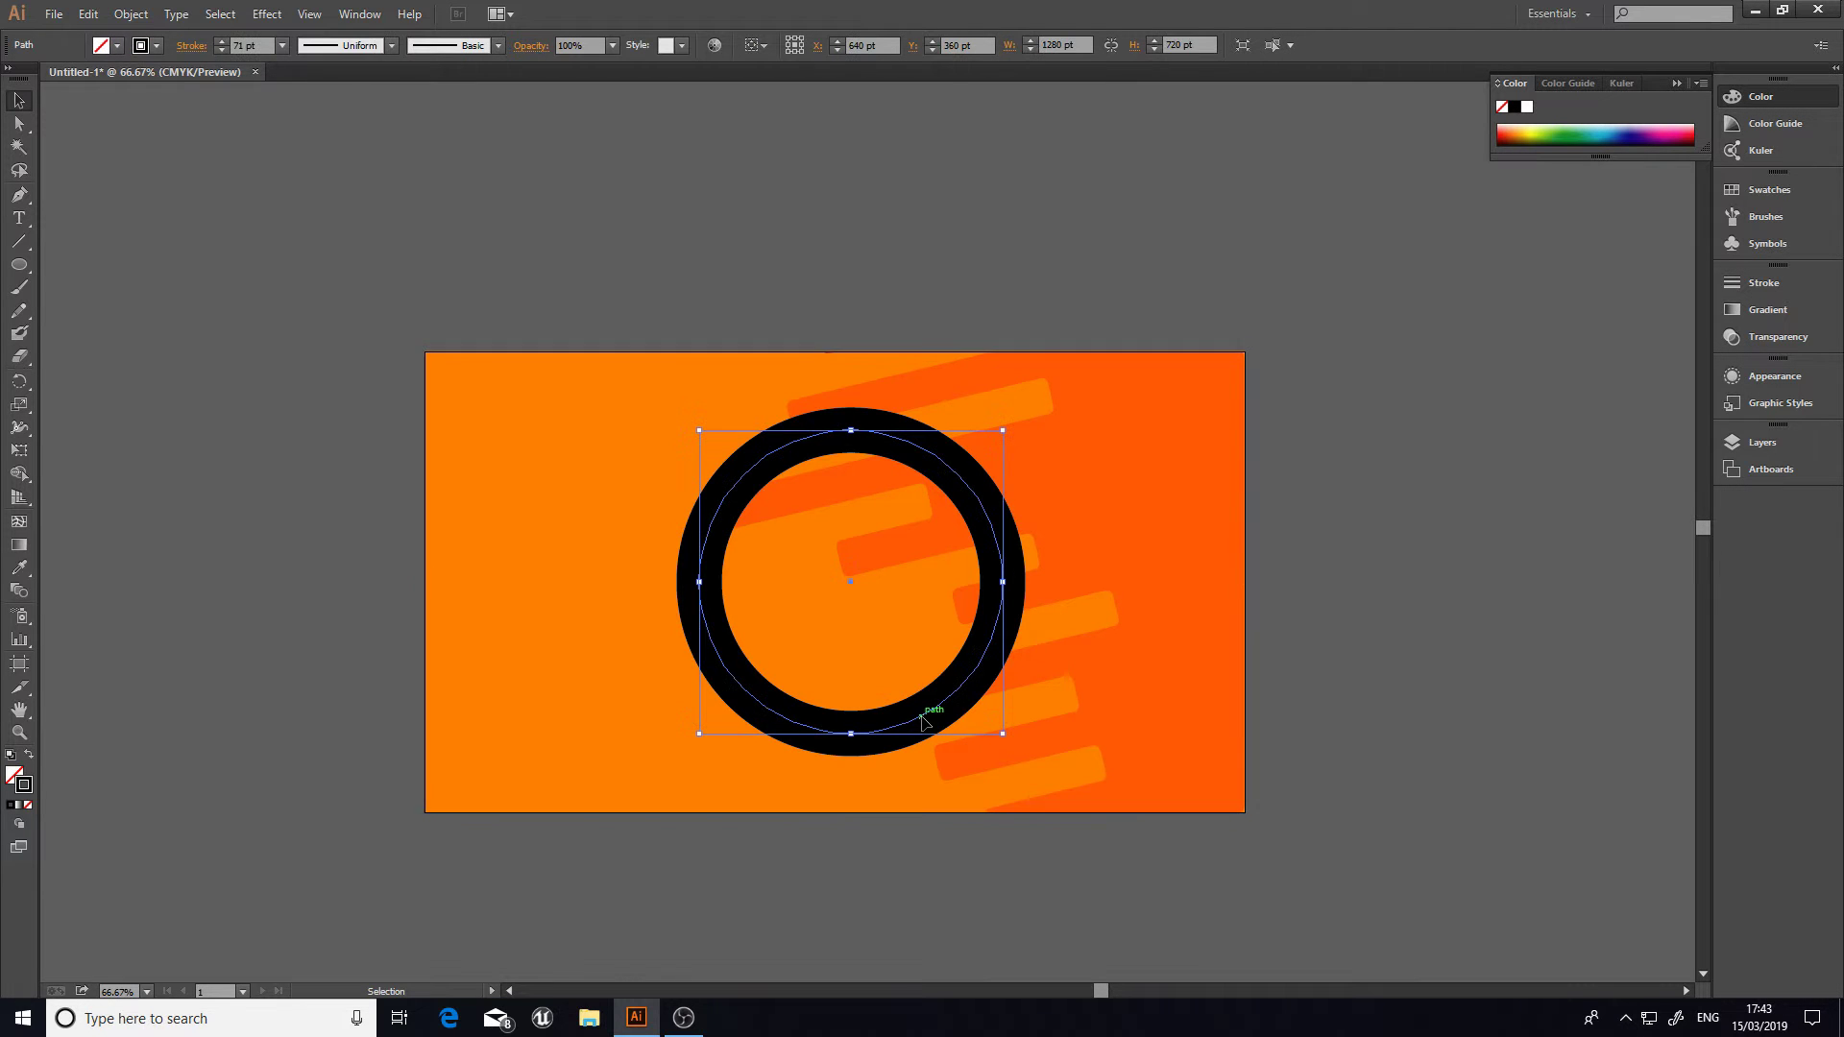
click(156, 47)
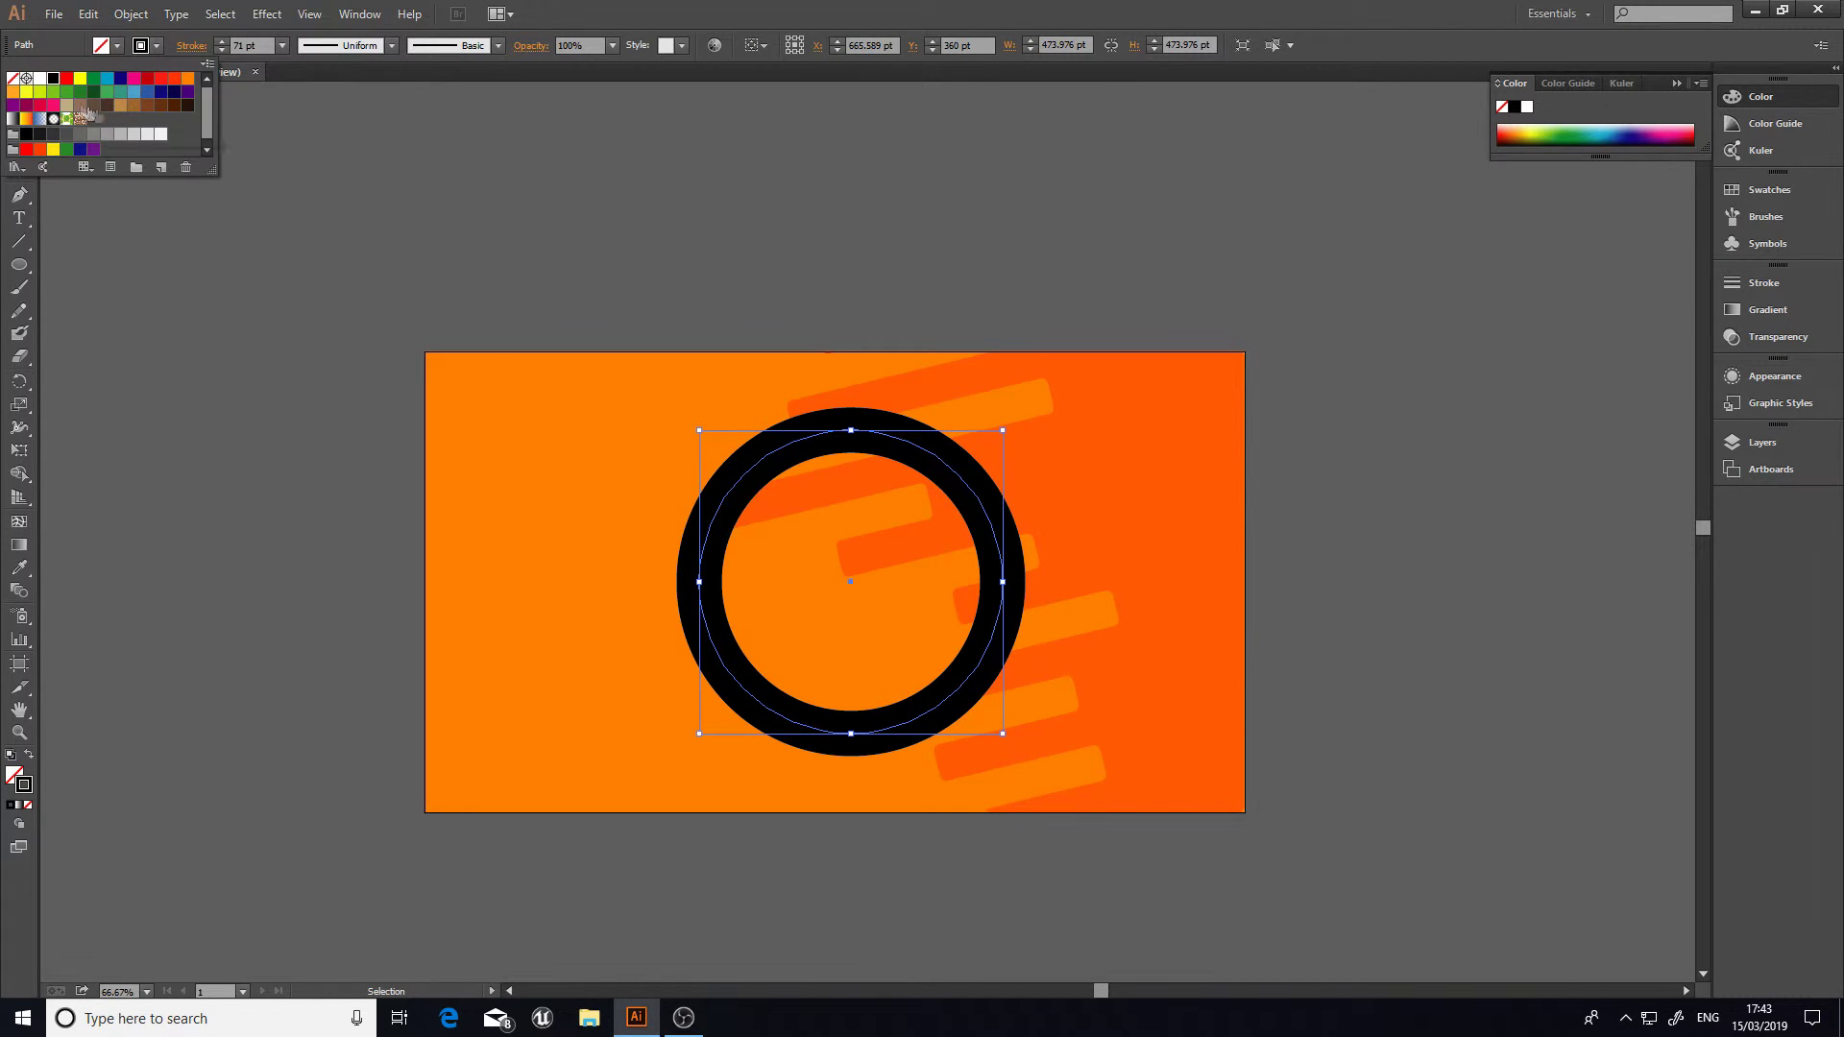
click(40, 78)
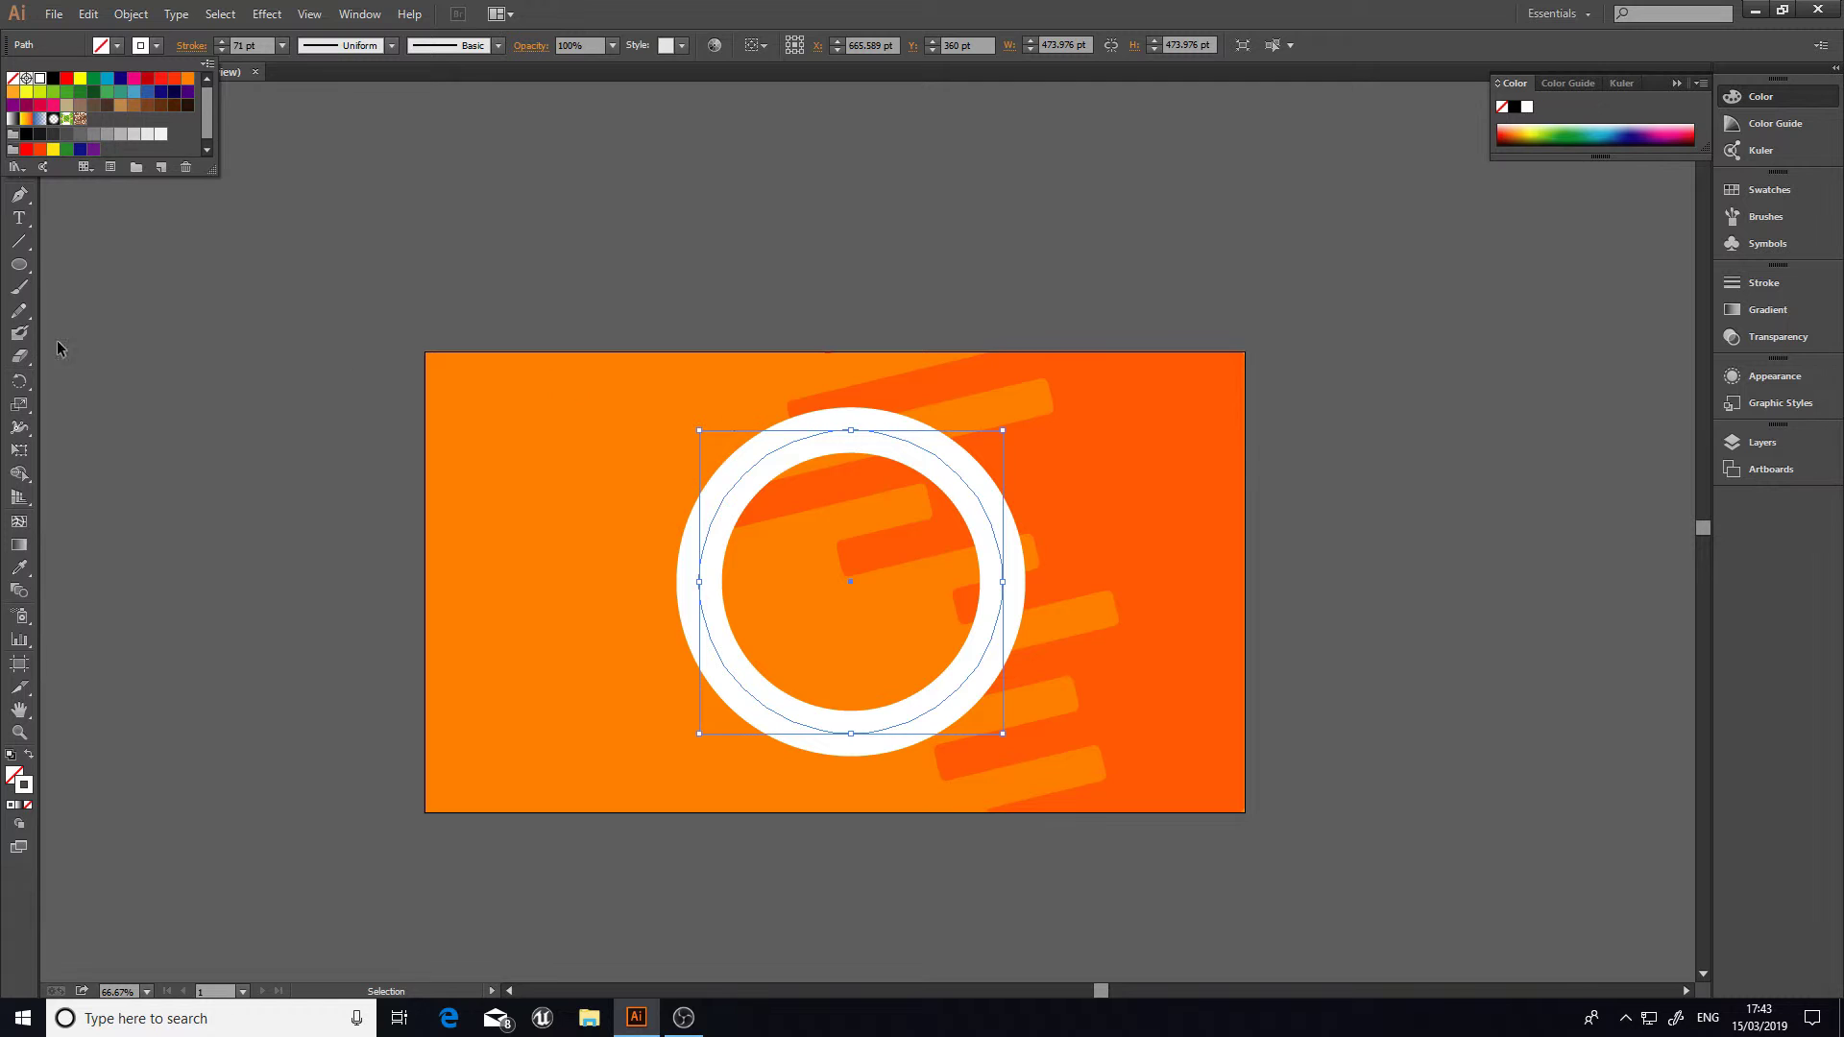
click(157, 47)
click(157, 47)
click(158, 47)
click(247, 252)
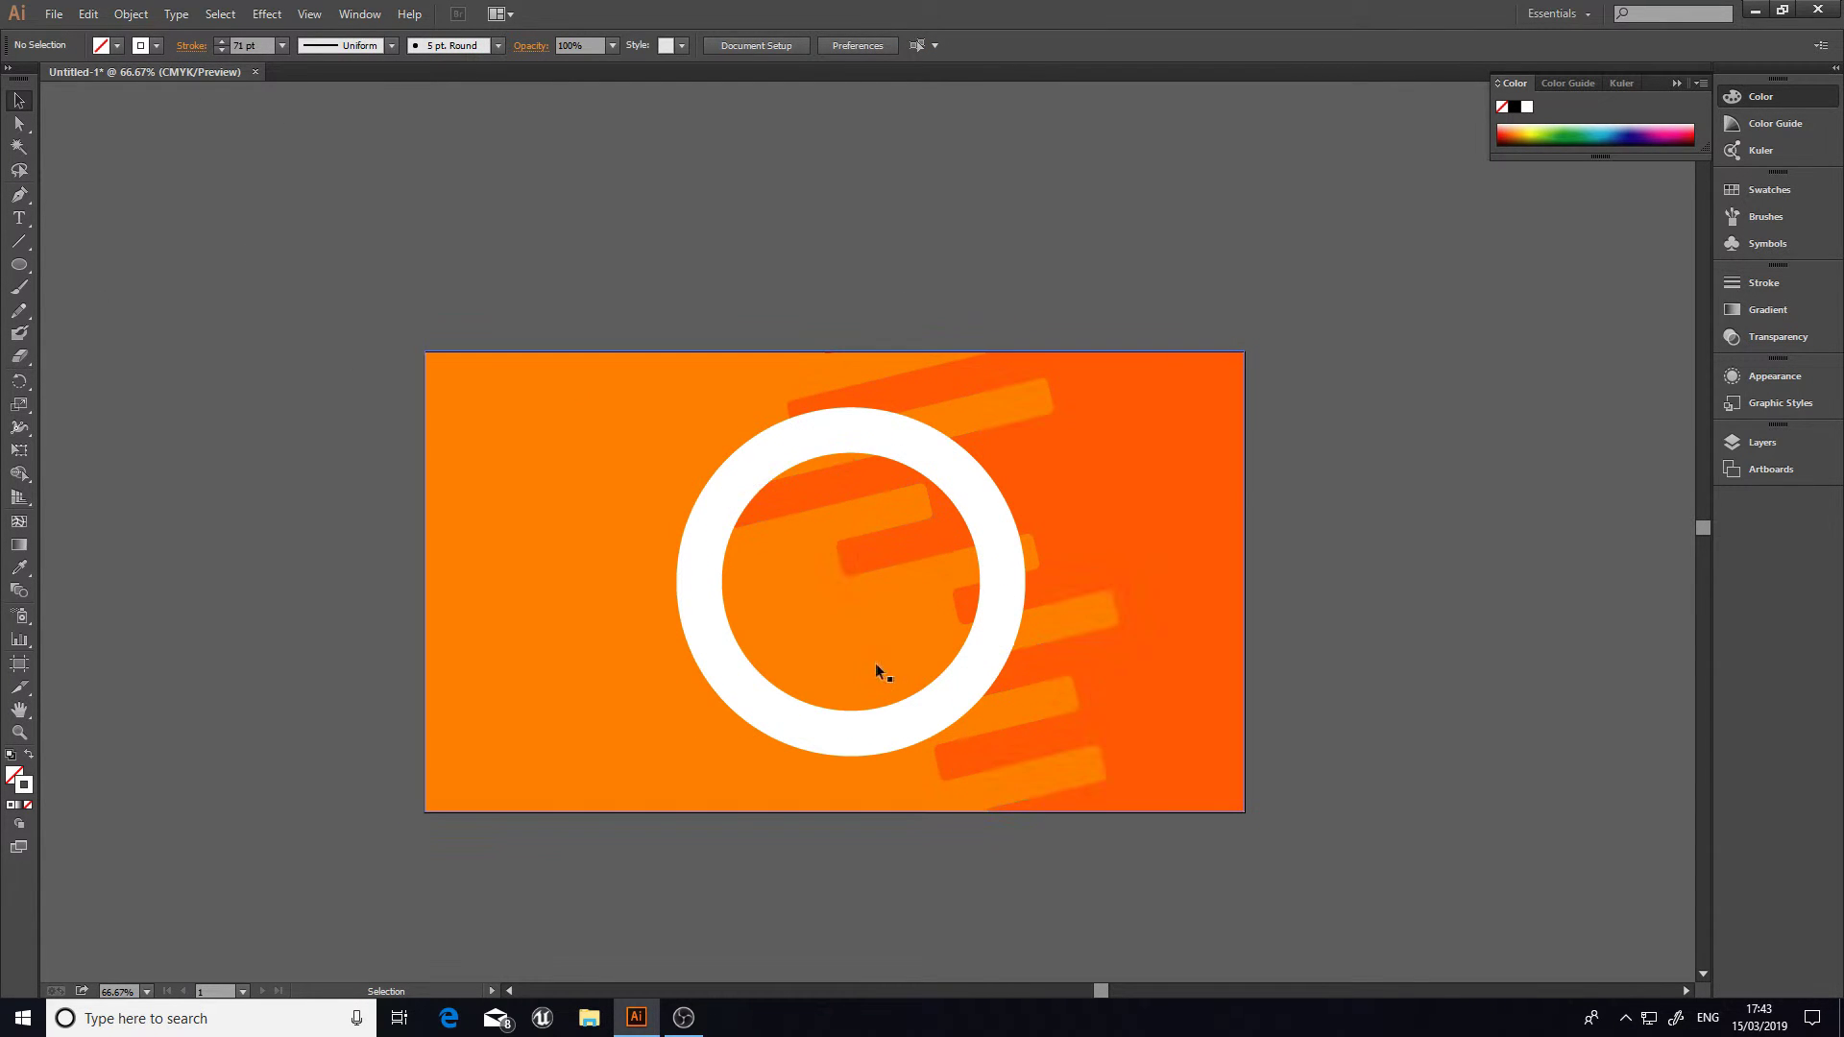
Step: Draw a vertical rectangle about 88 pt wide and 314 pt high across the upper part of the white ring
scroll(825, 463, up, 2)
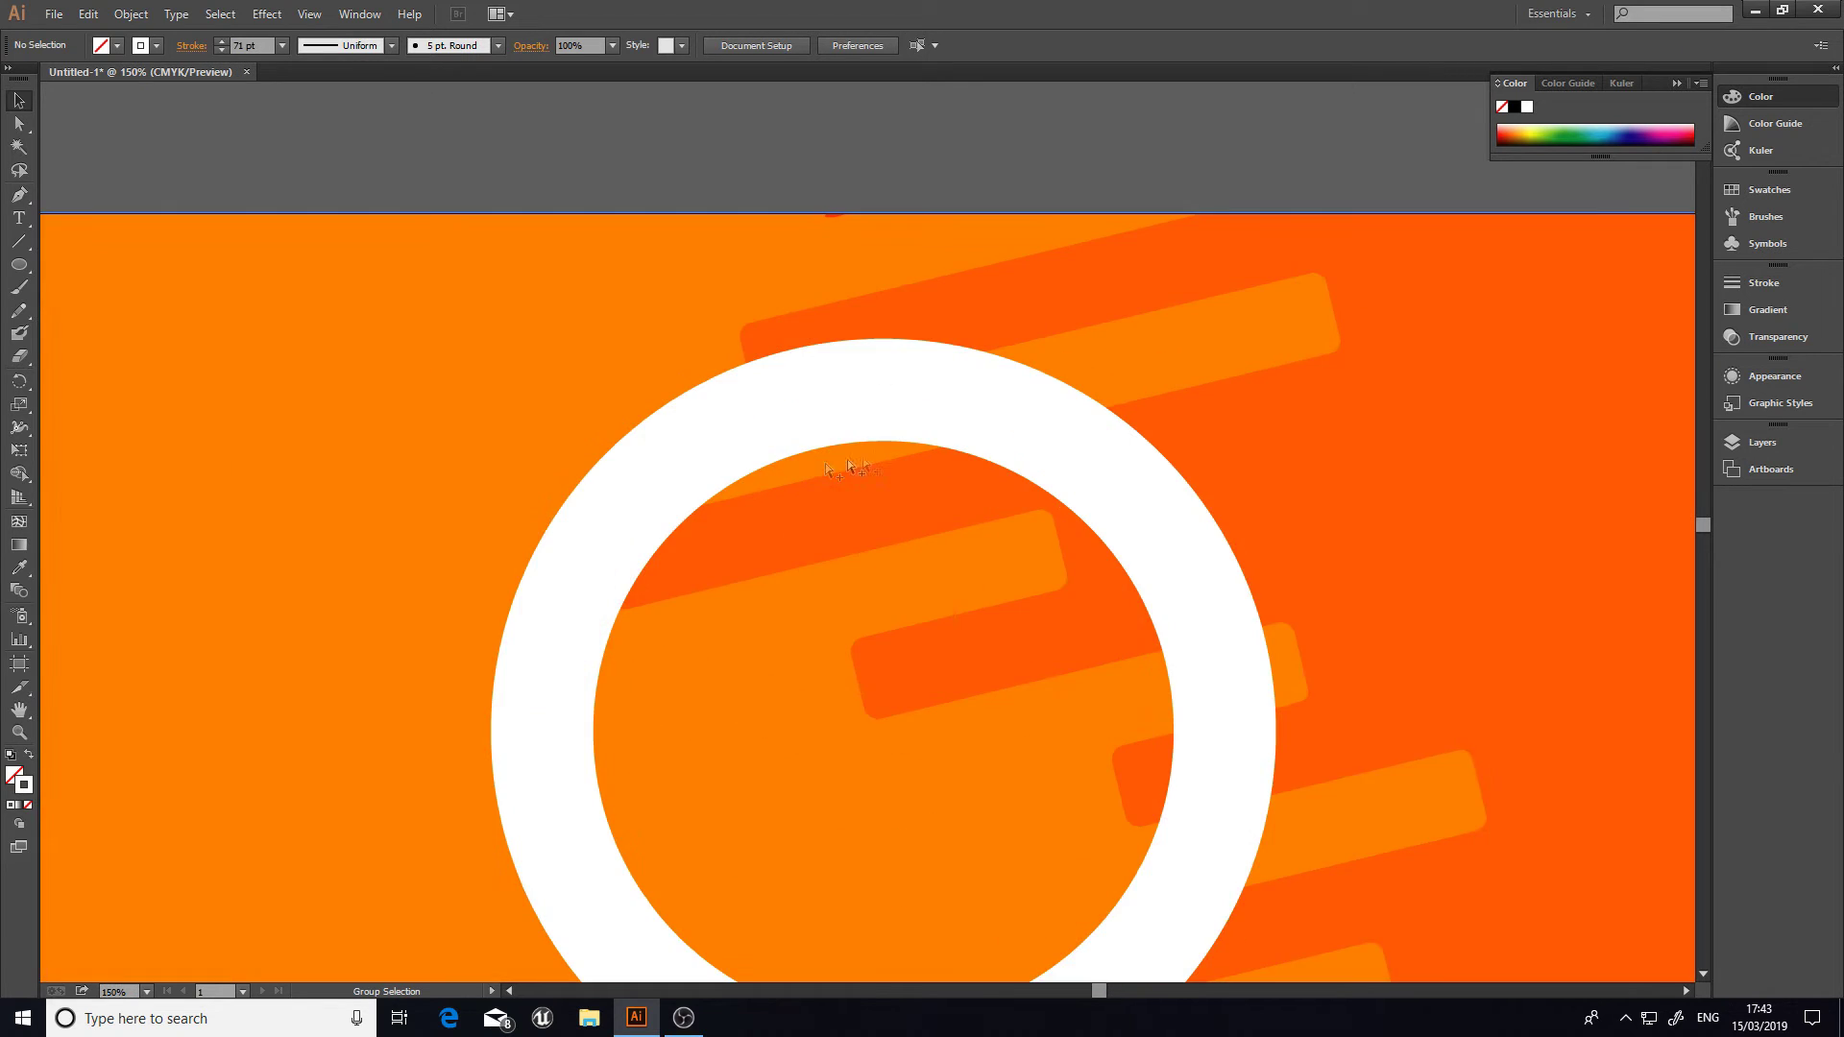
scroll(826, 463, down, 1)
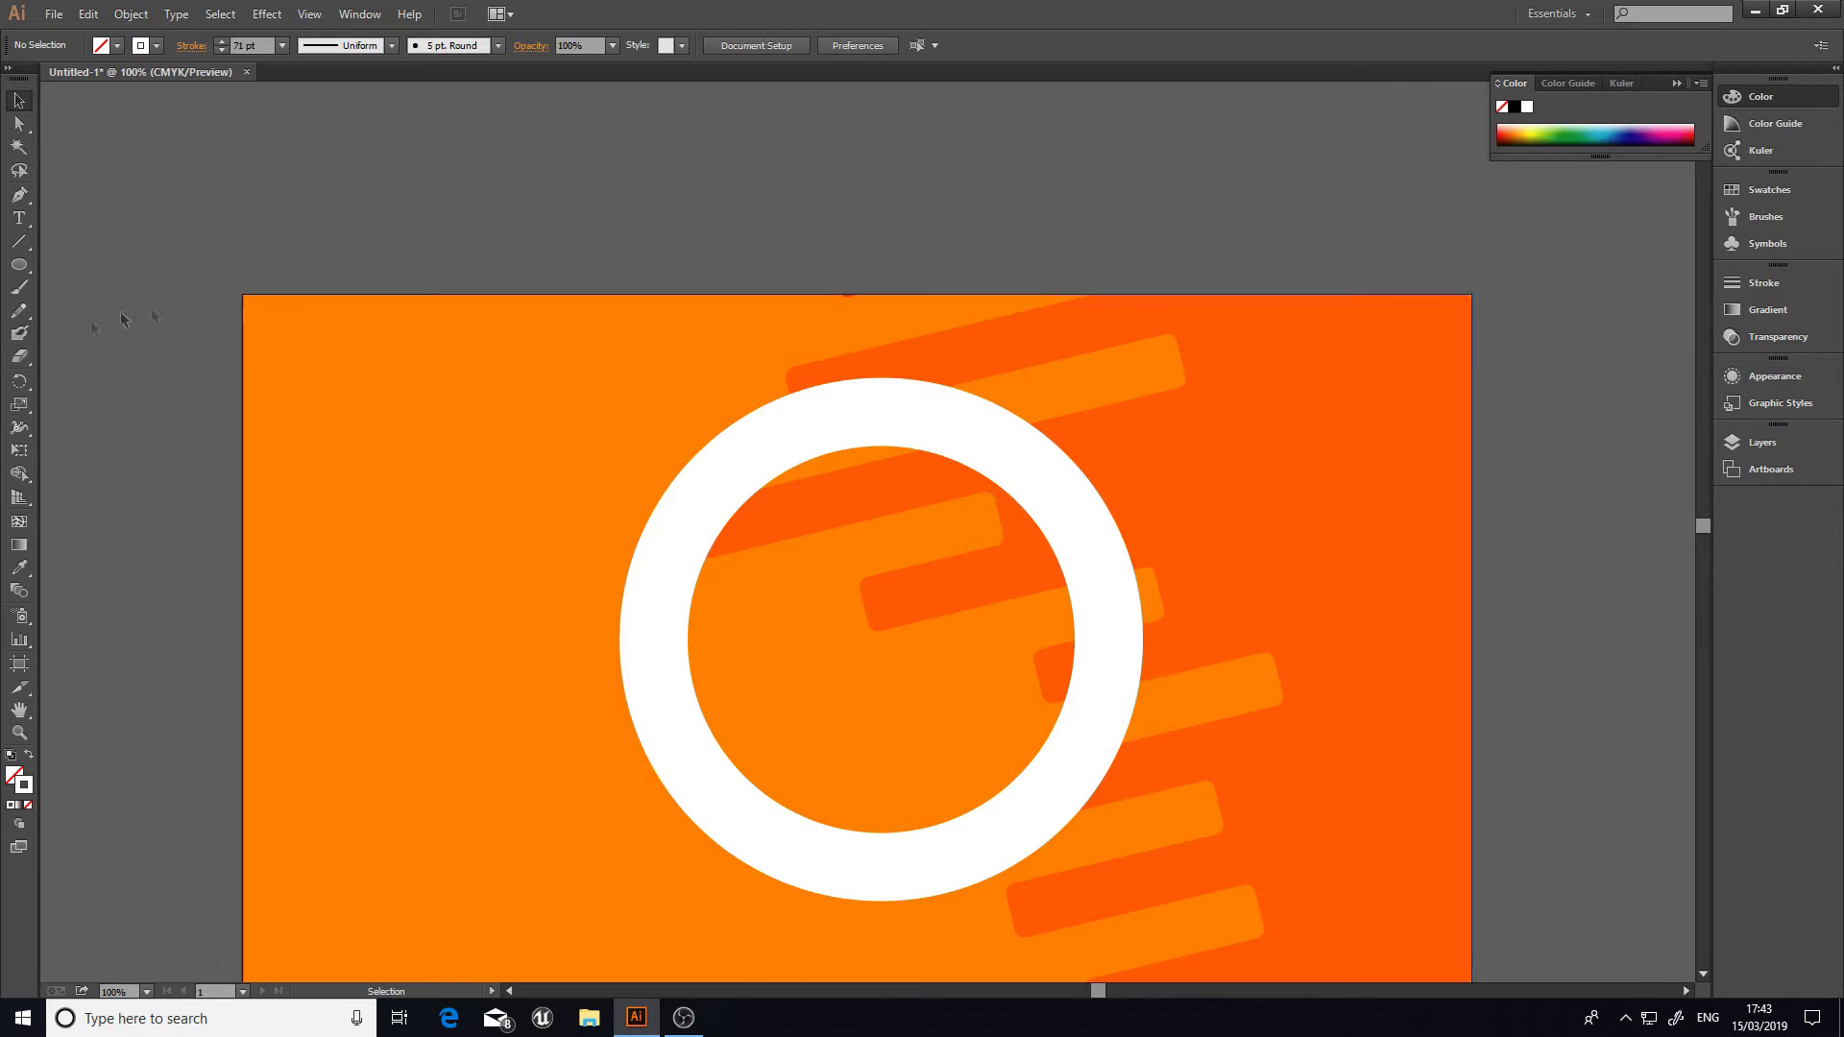
click(18, 268)
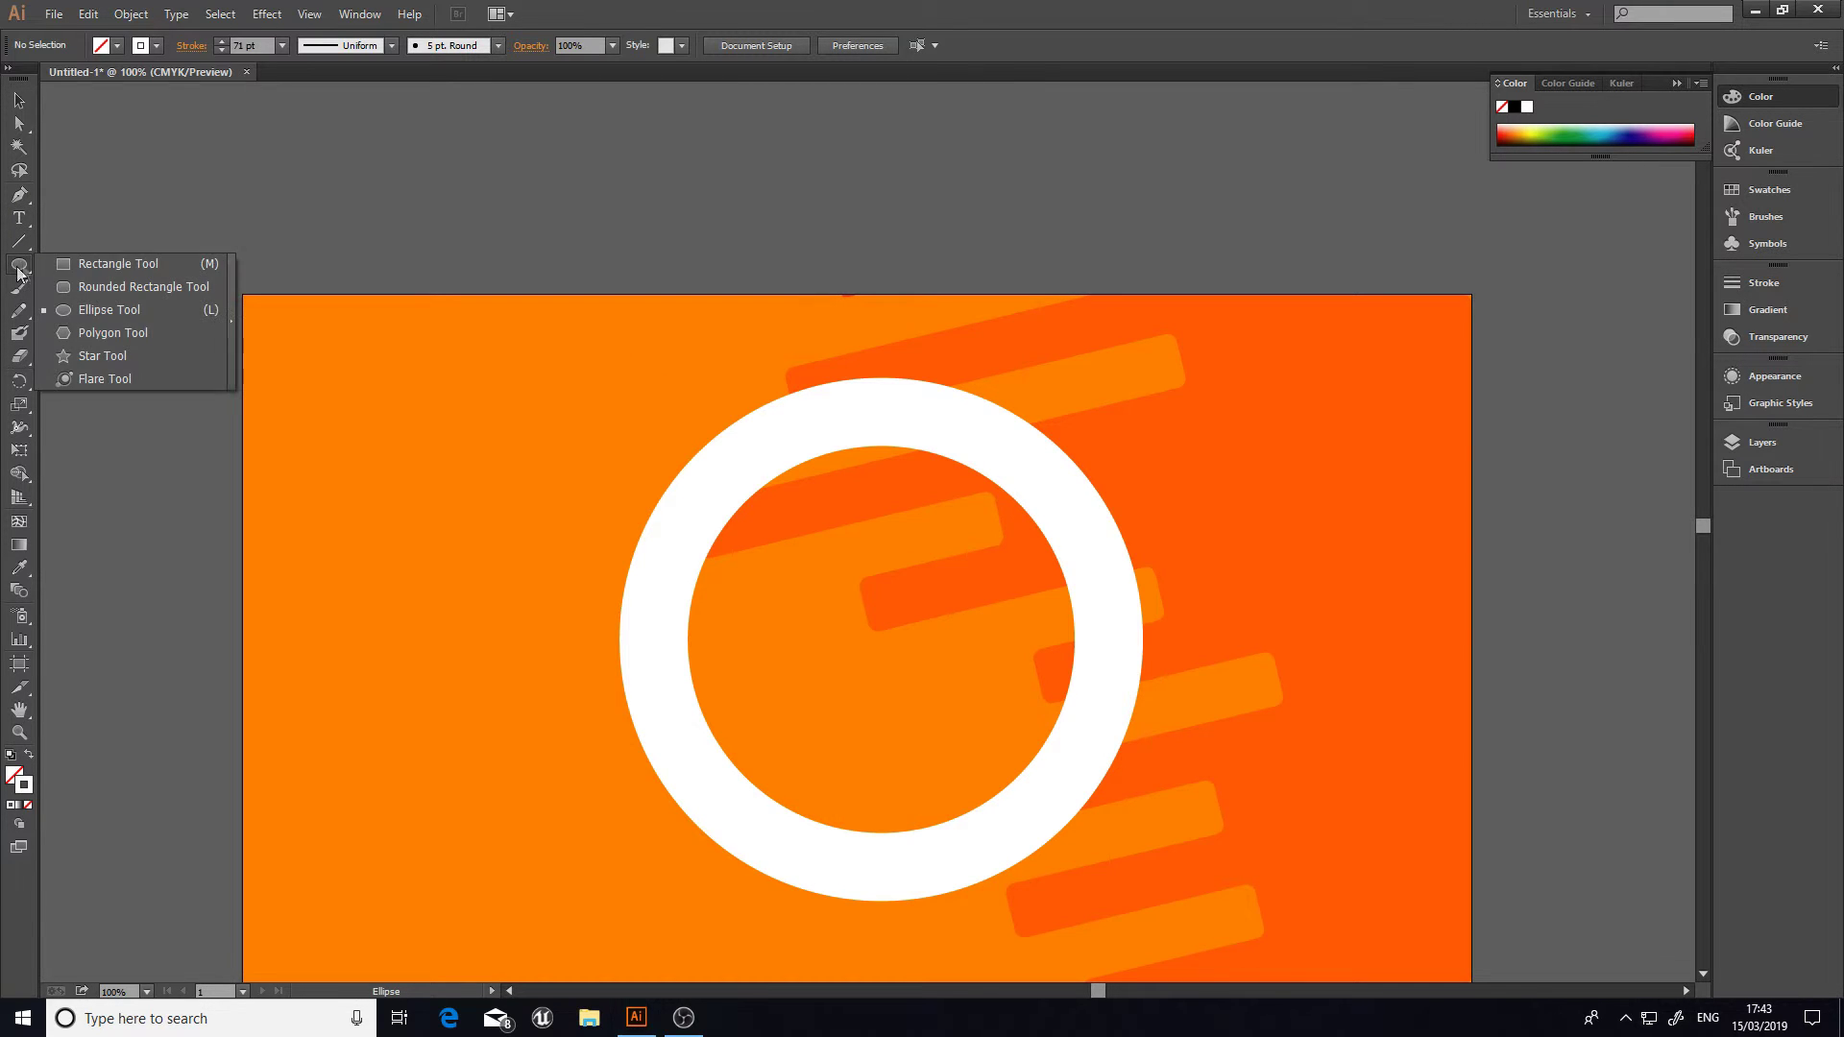
click(71, 261)
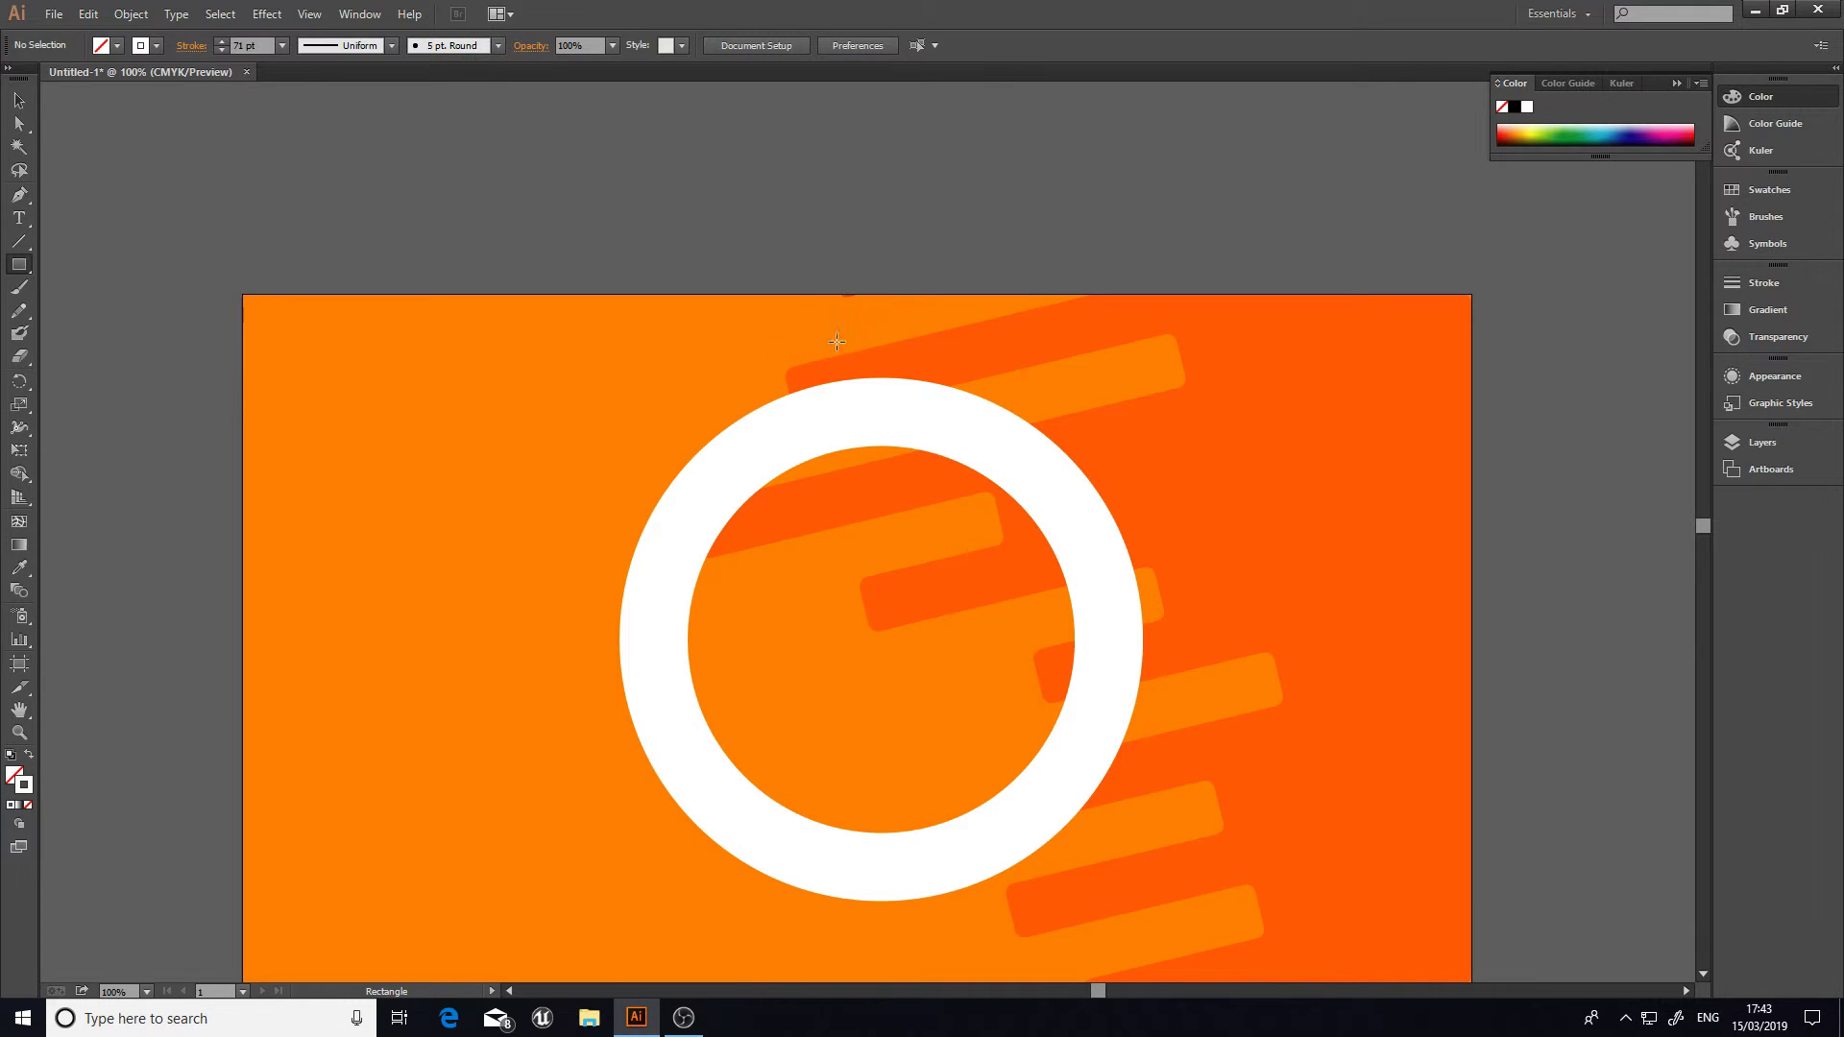
mouse_move(858, 333)
mouse_down()
mouse_move(941, 464)
mouse_move(912, 543)
mouse_move(941, 633)
mouse_up()
click(18, 100)
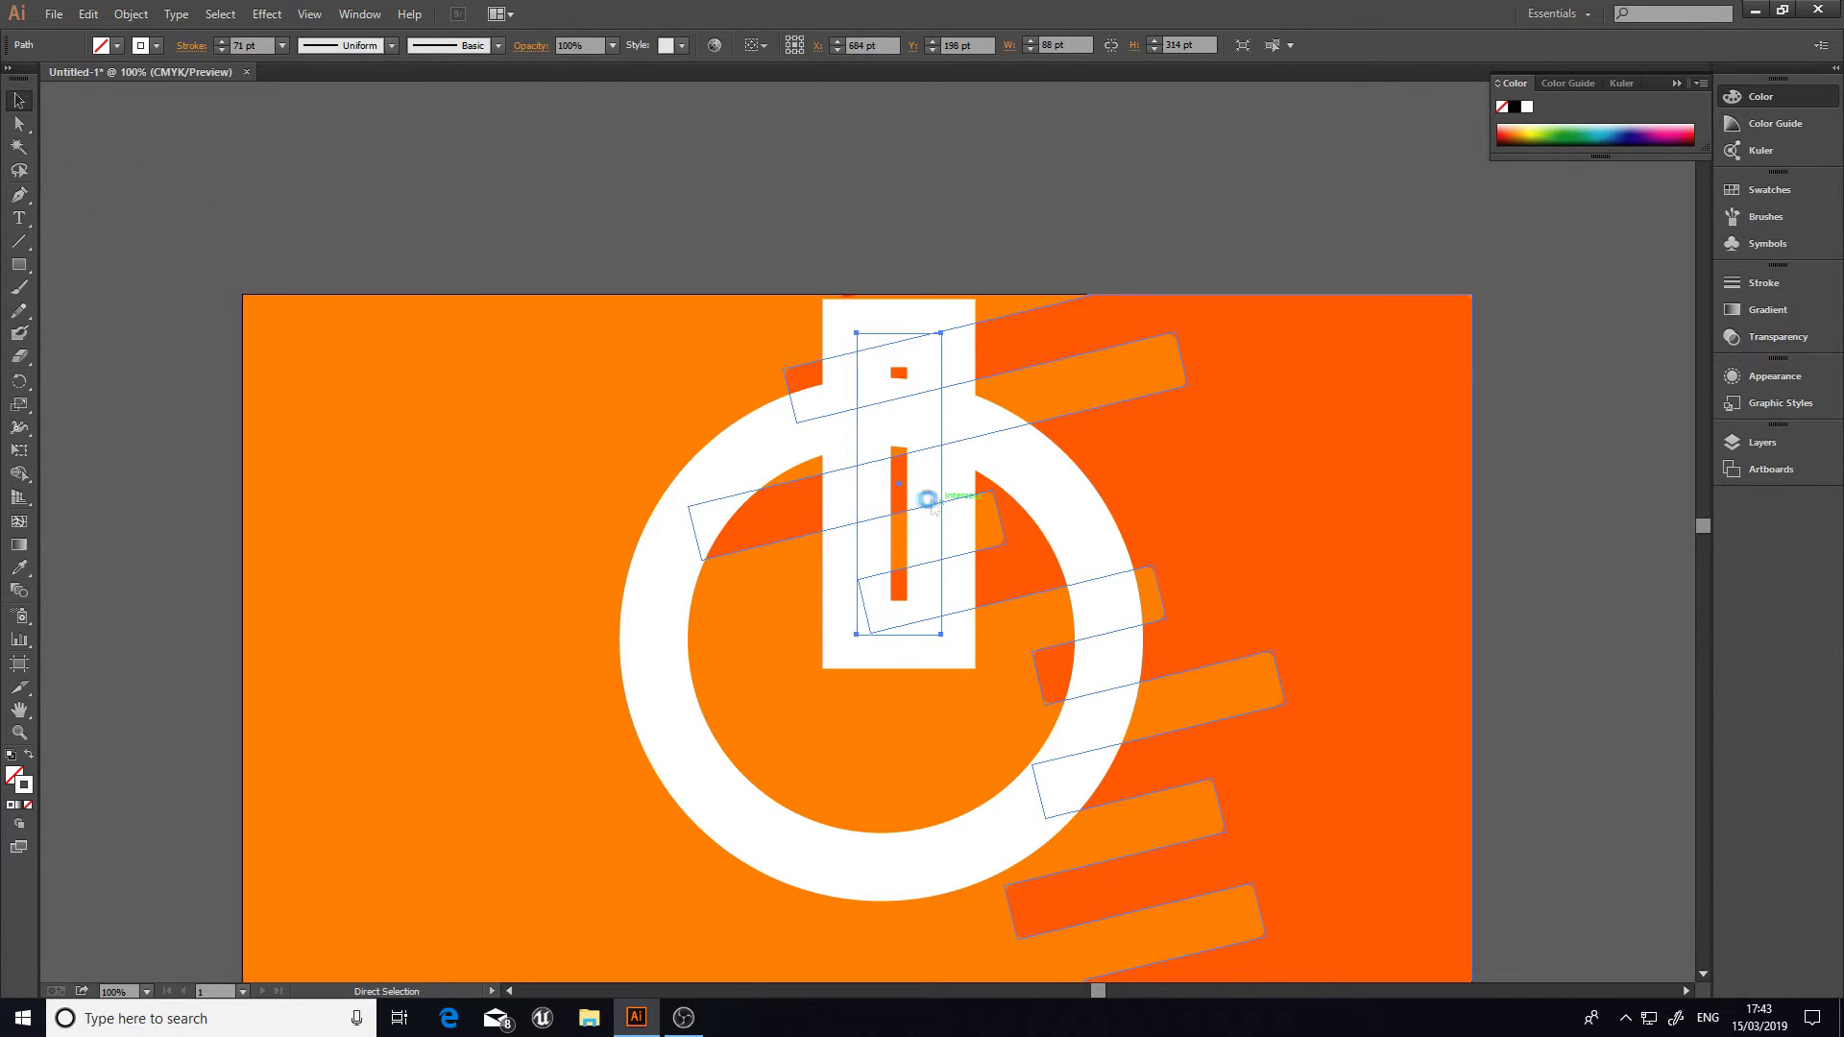
key(ctrl+s)
click(902, 15)
Step: Fill the rectangle with white and set its stroke weight to 0
click(117, 45)
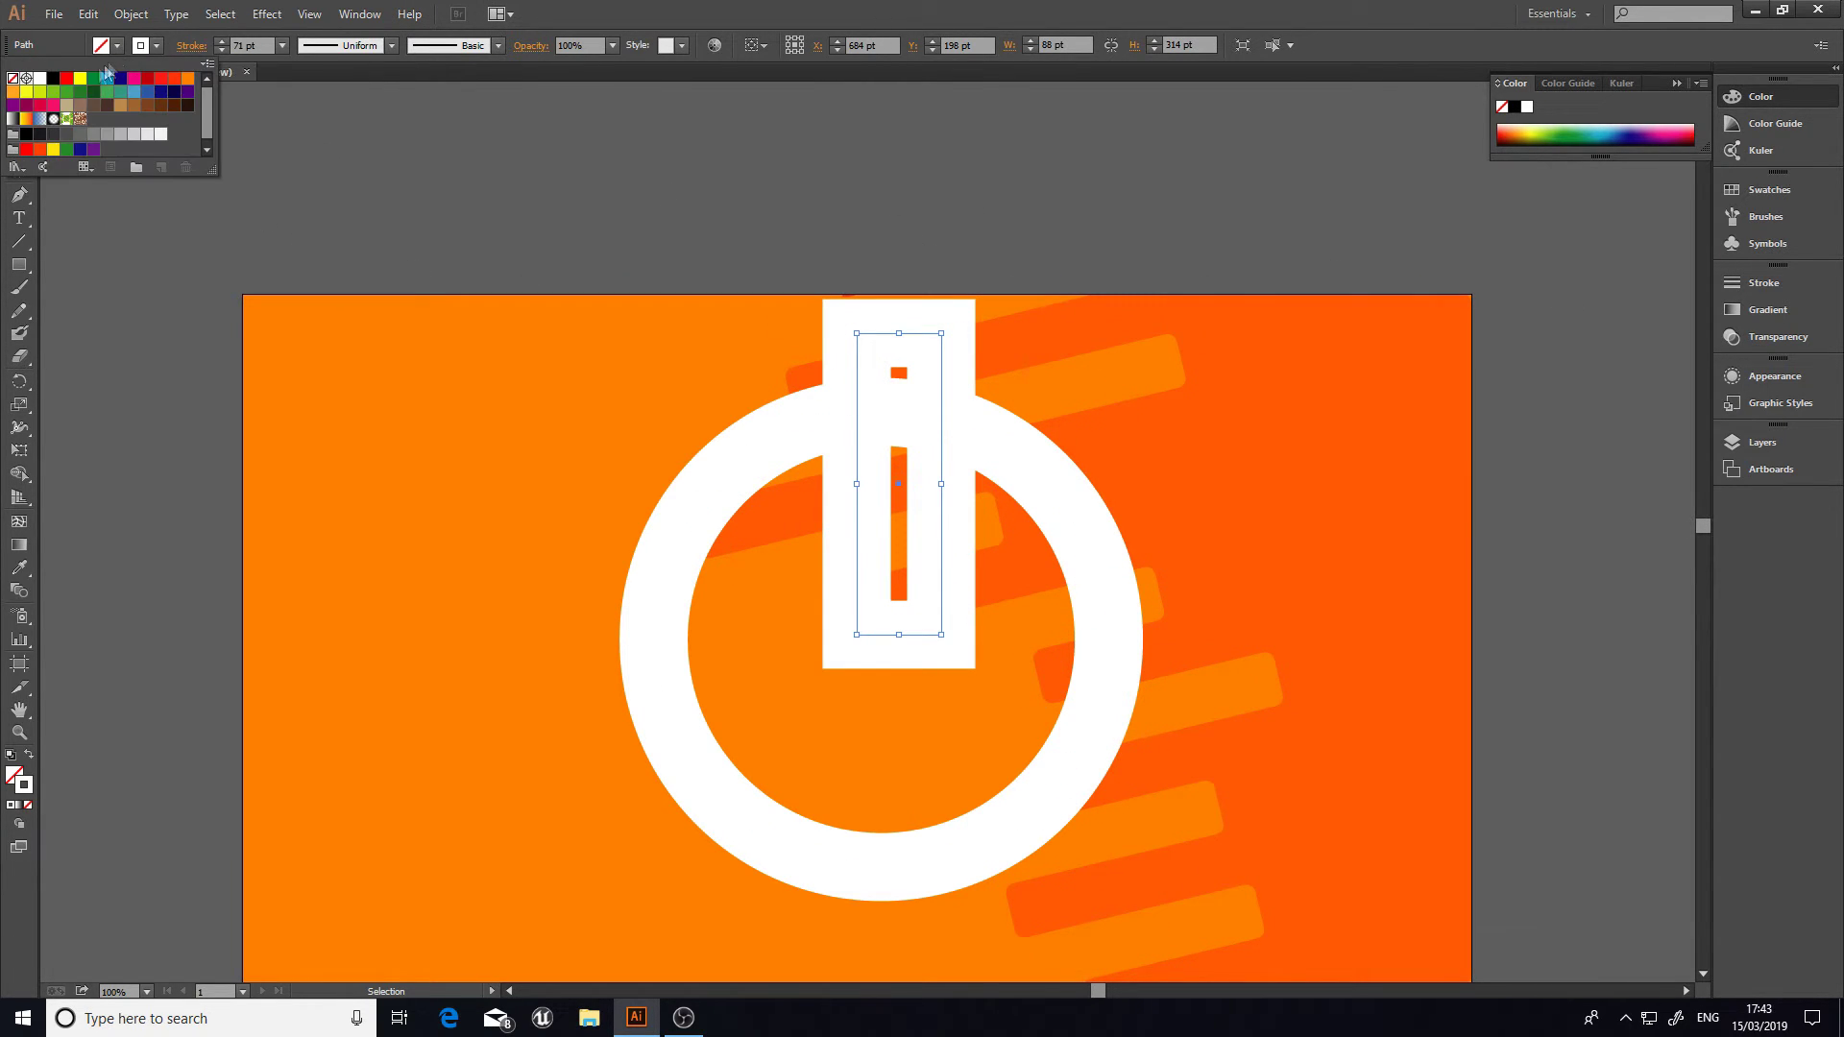
click(38, 79)
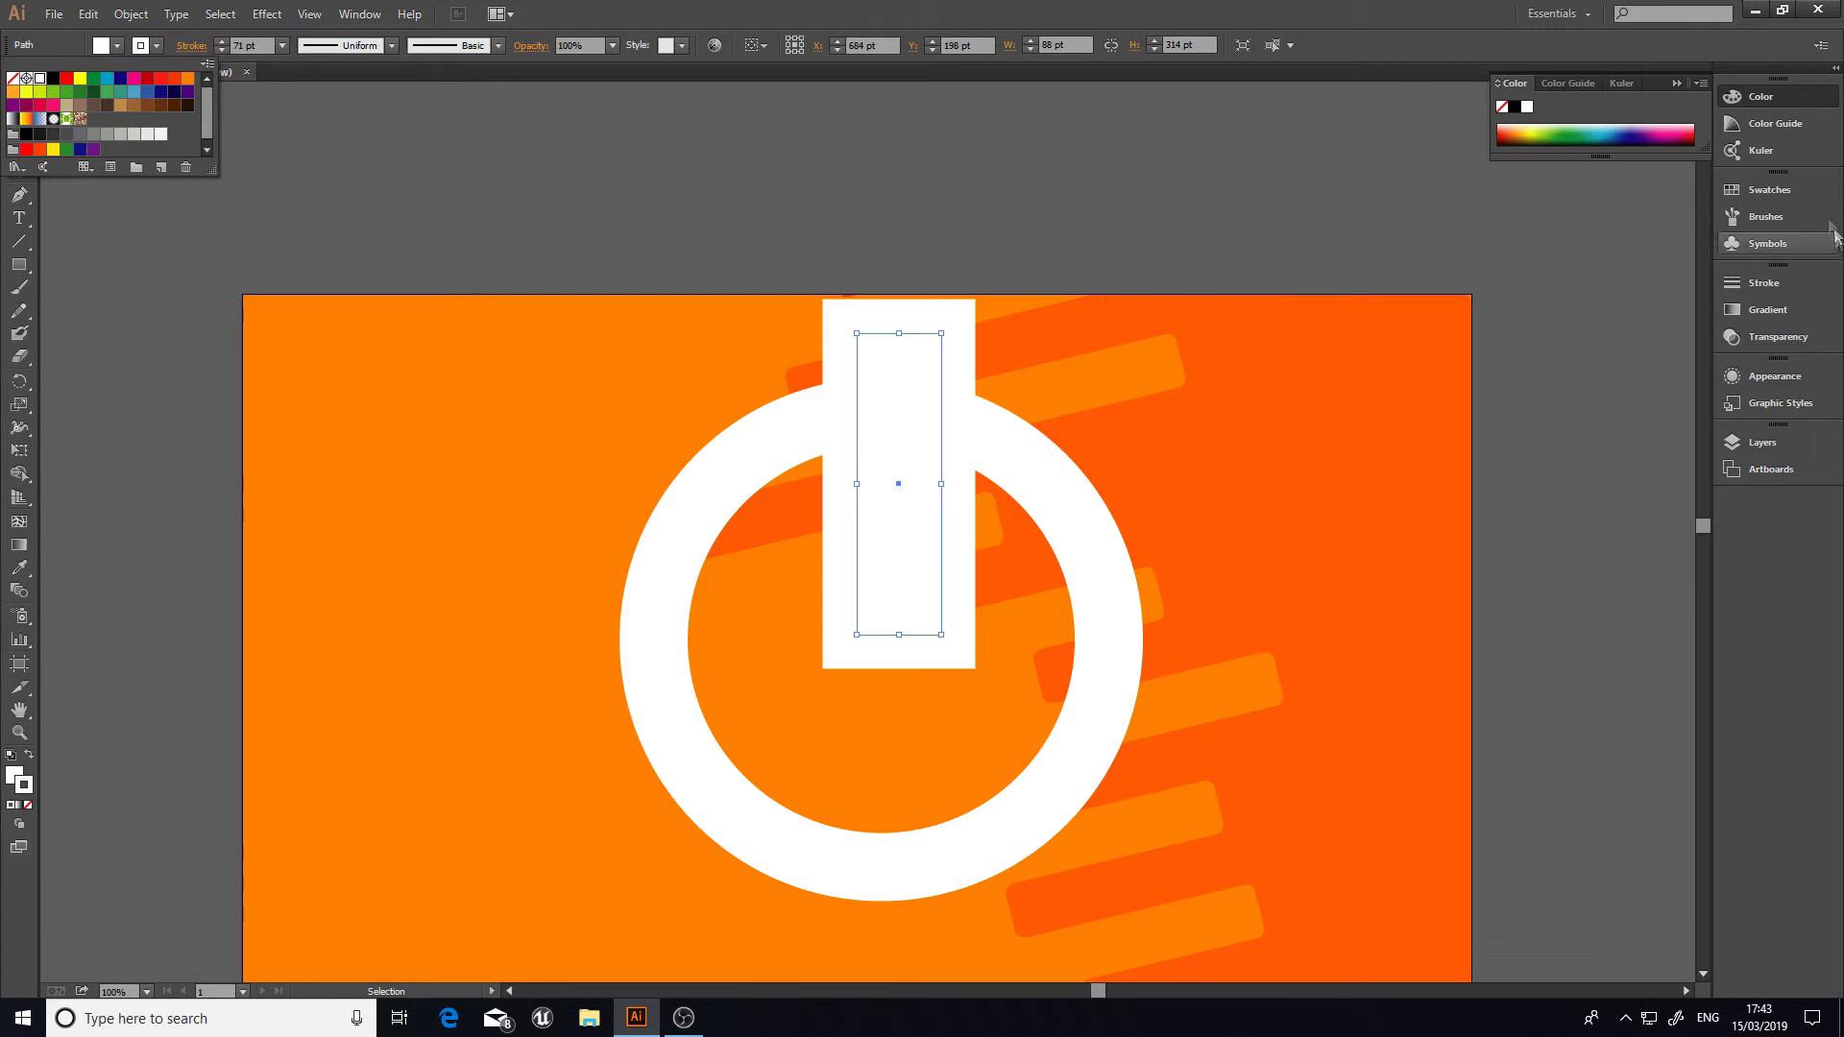
click(1773, 283)
click(1761, 290)
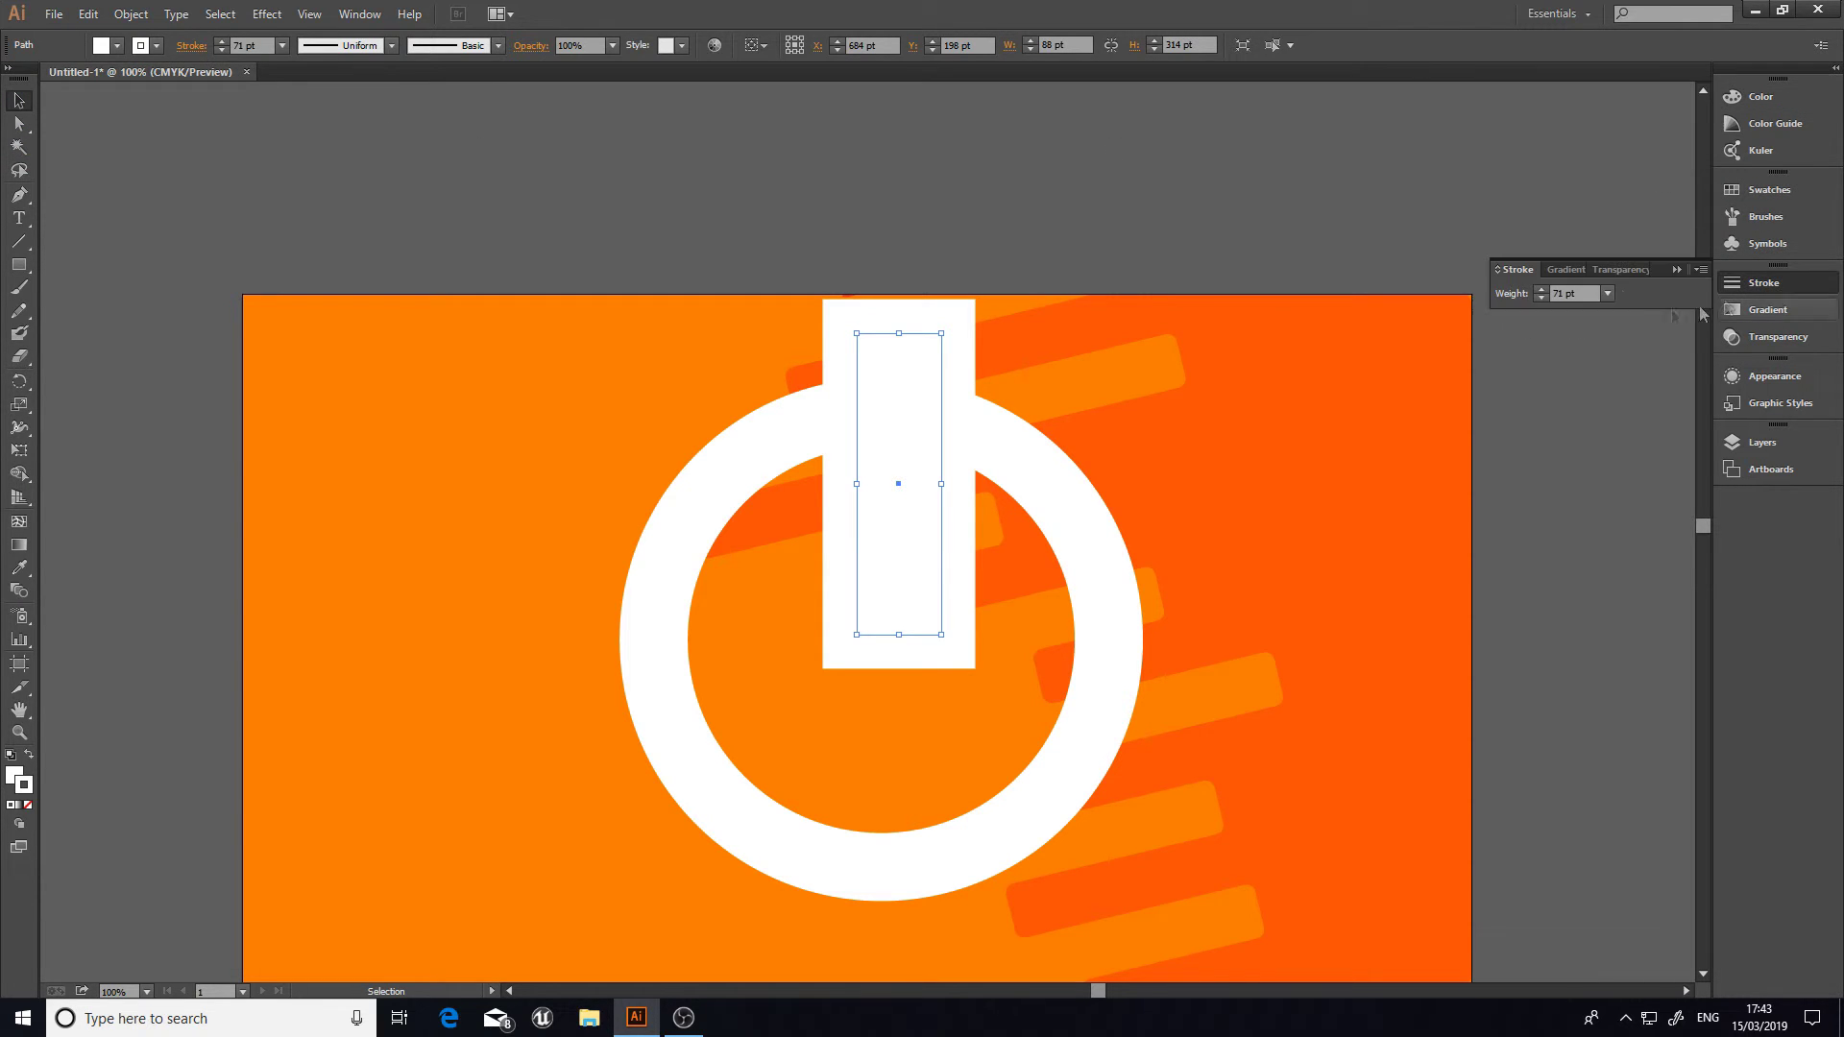
click(1574, 294)
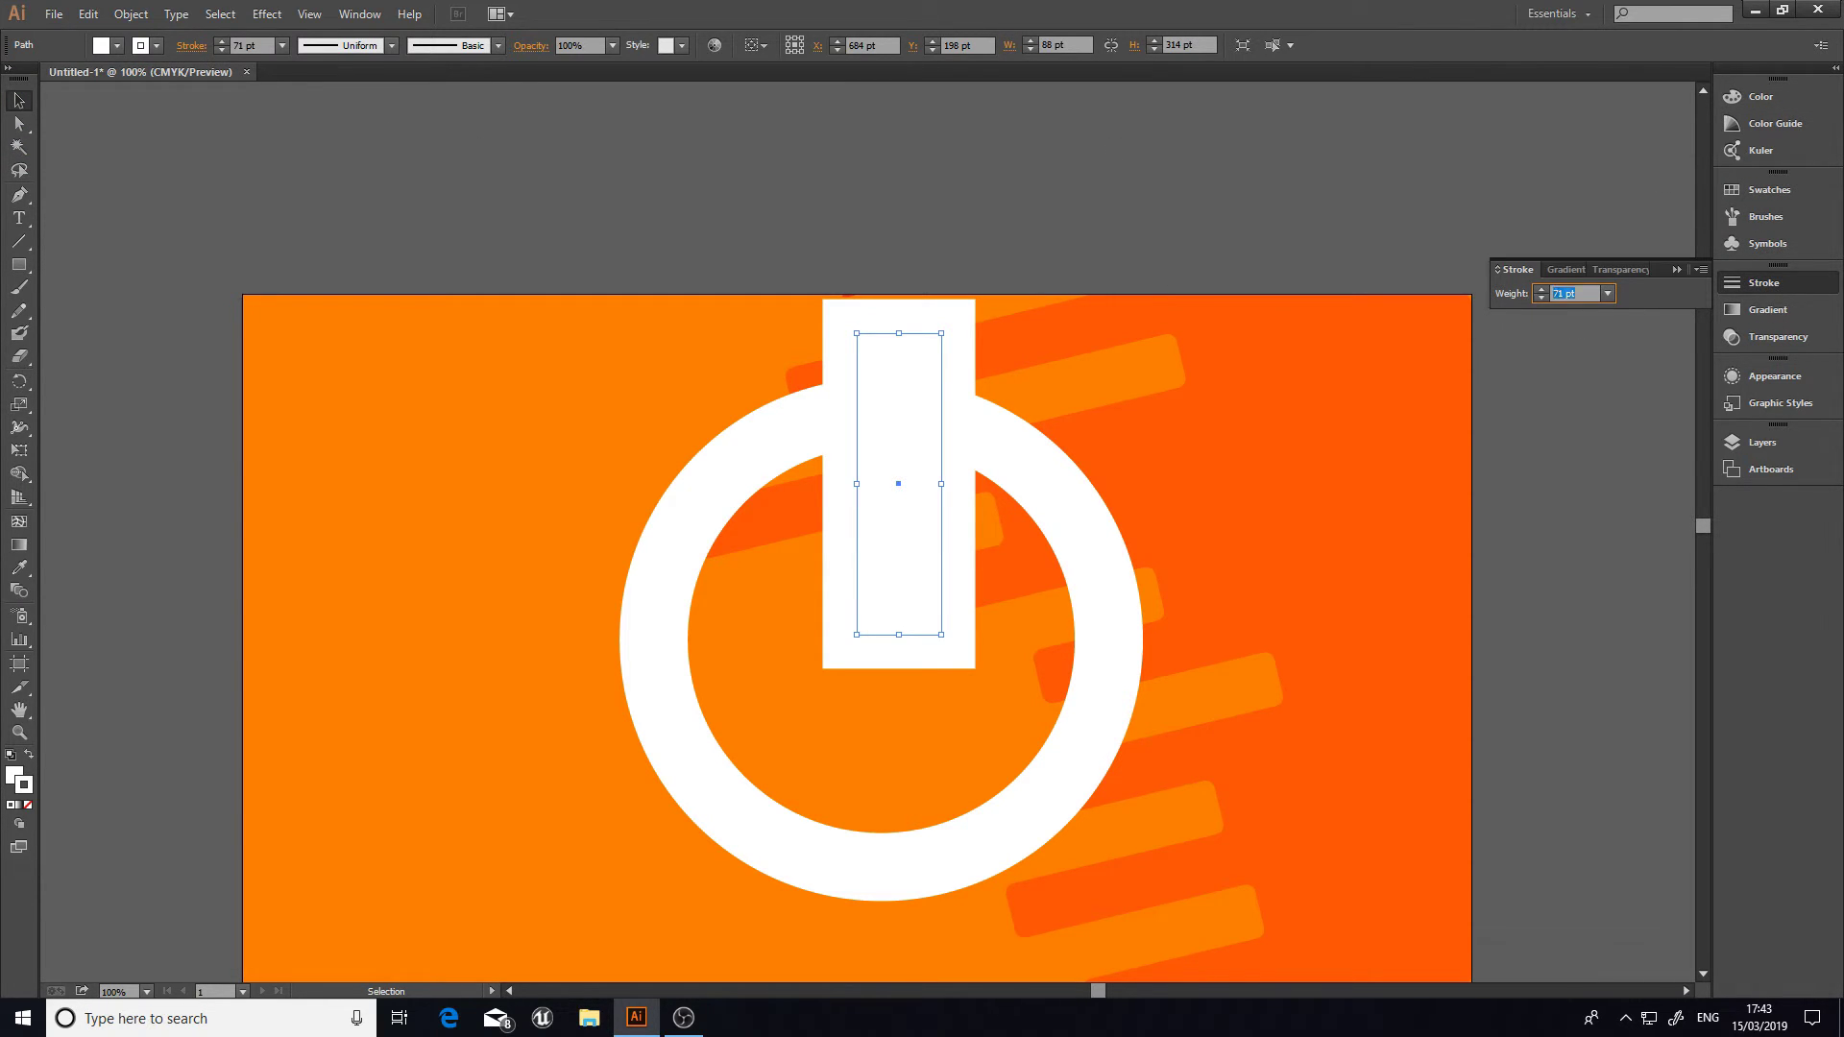
text(0)
key(Return)
Step: Centre the white bar horizontally on the ring at about X 666 pt, Y 183 pt, and extend its lower end past the ring's centre
drag(922, 540, 880, 568)
click(912, 705)
click(844, 757)
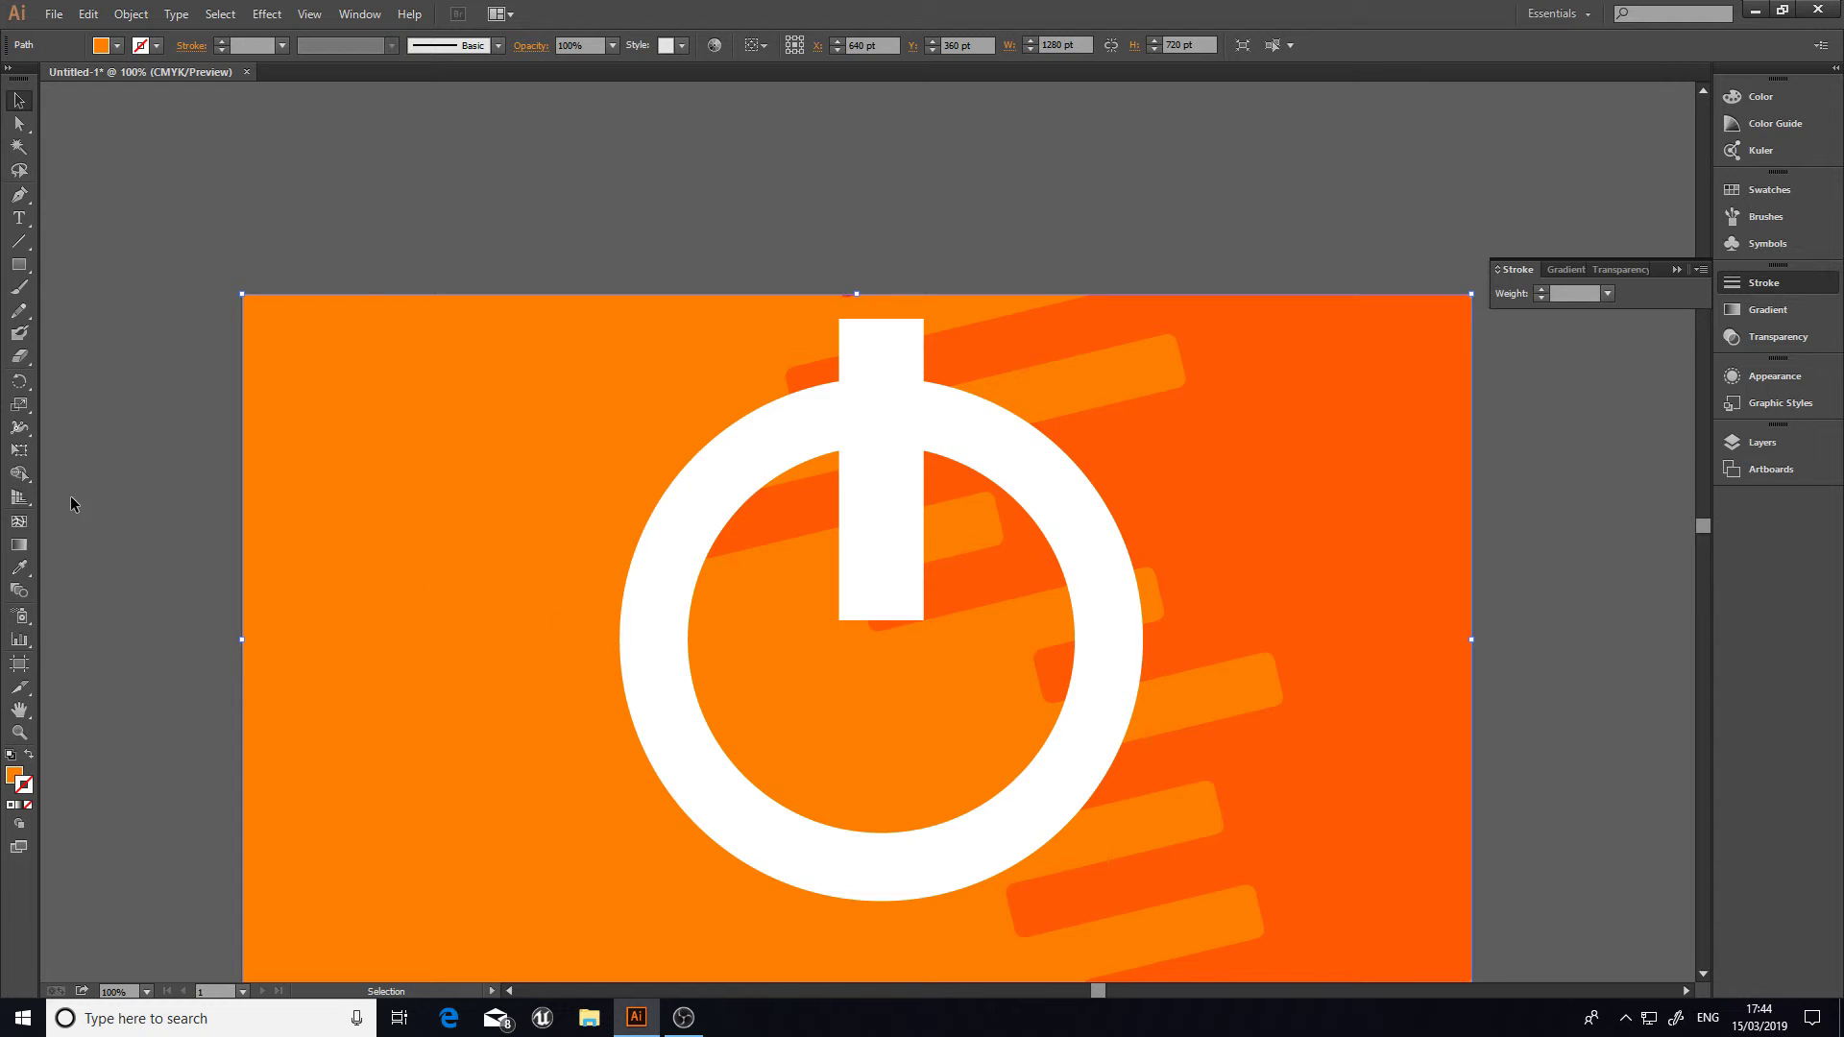
click(881, 470)
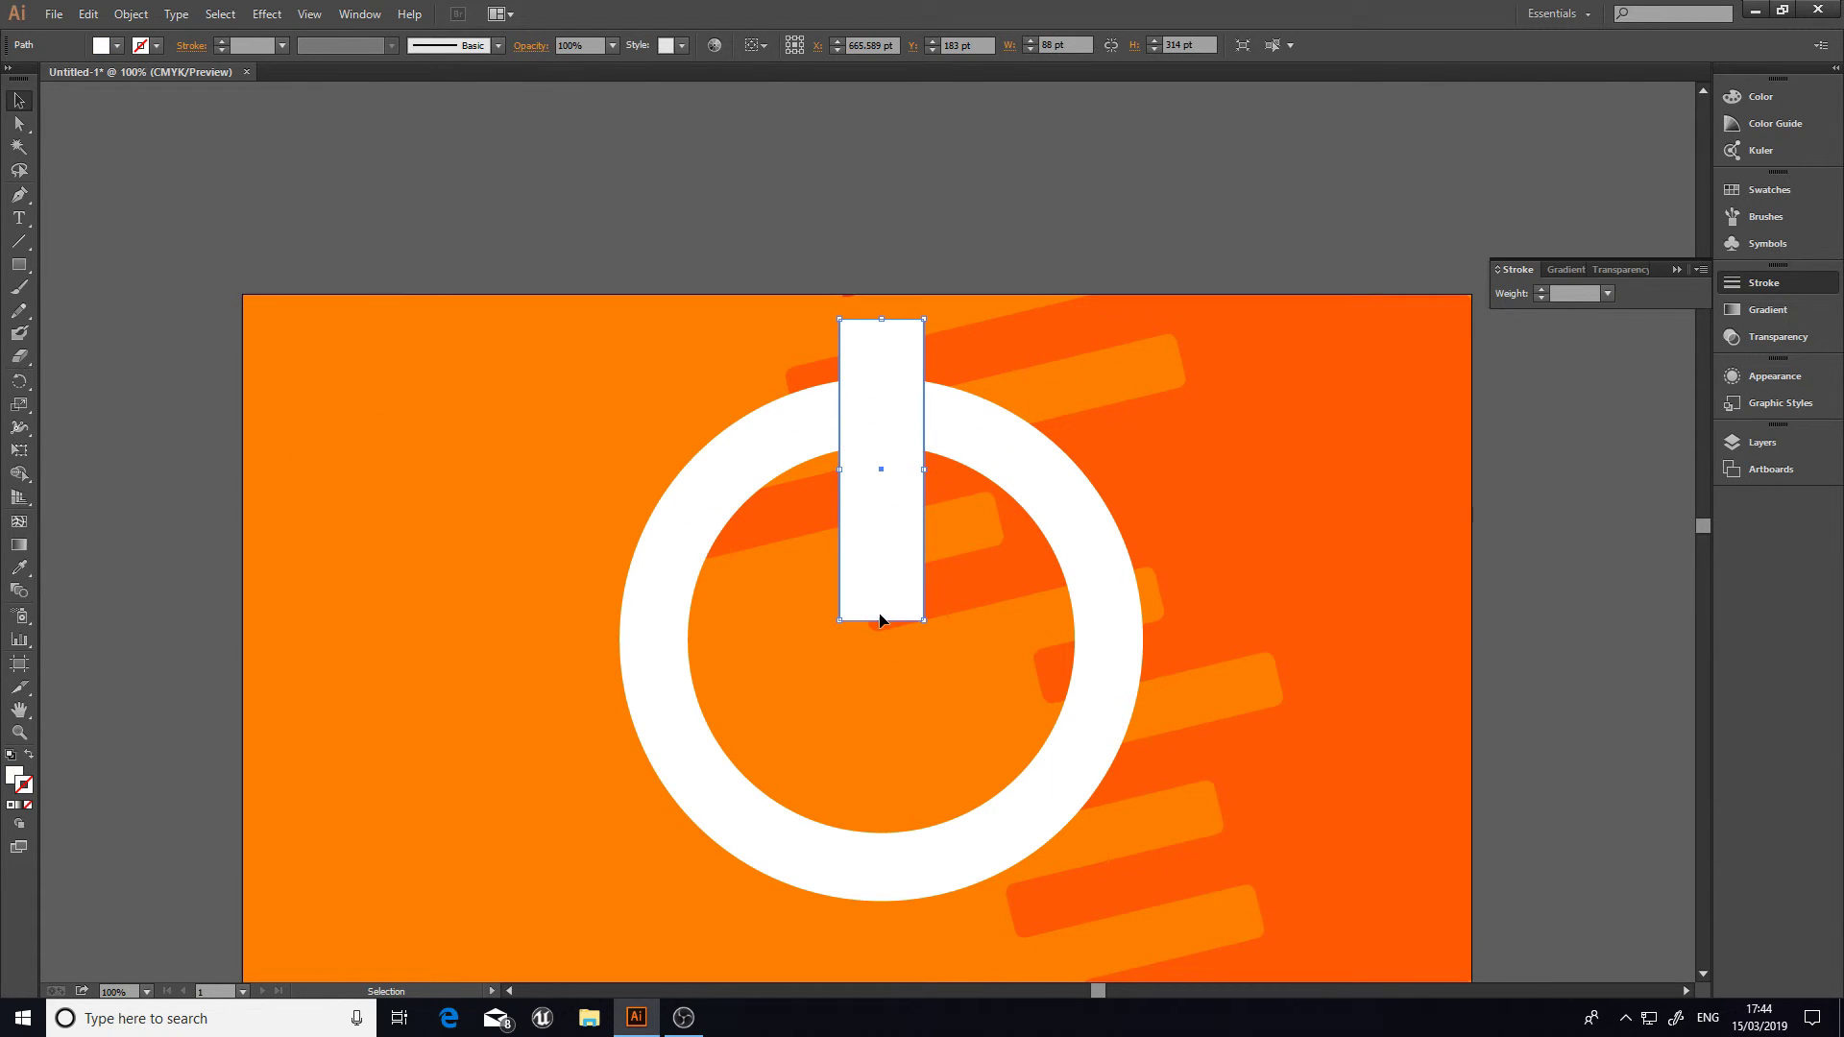
drag(884, 619, 883, 699)
key(shift+o)
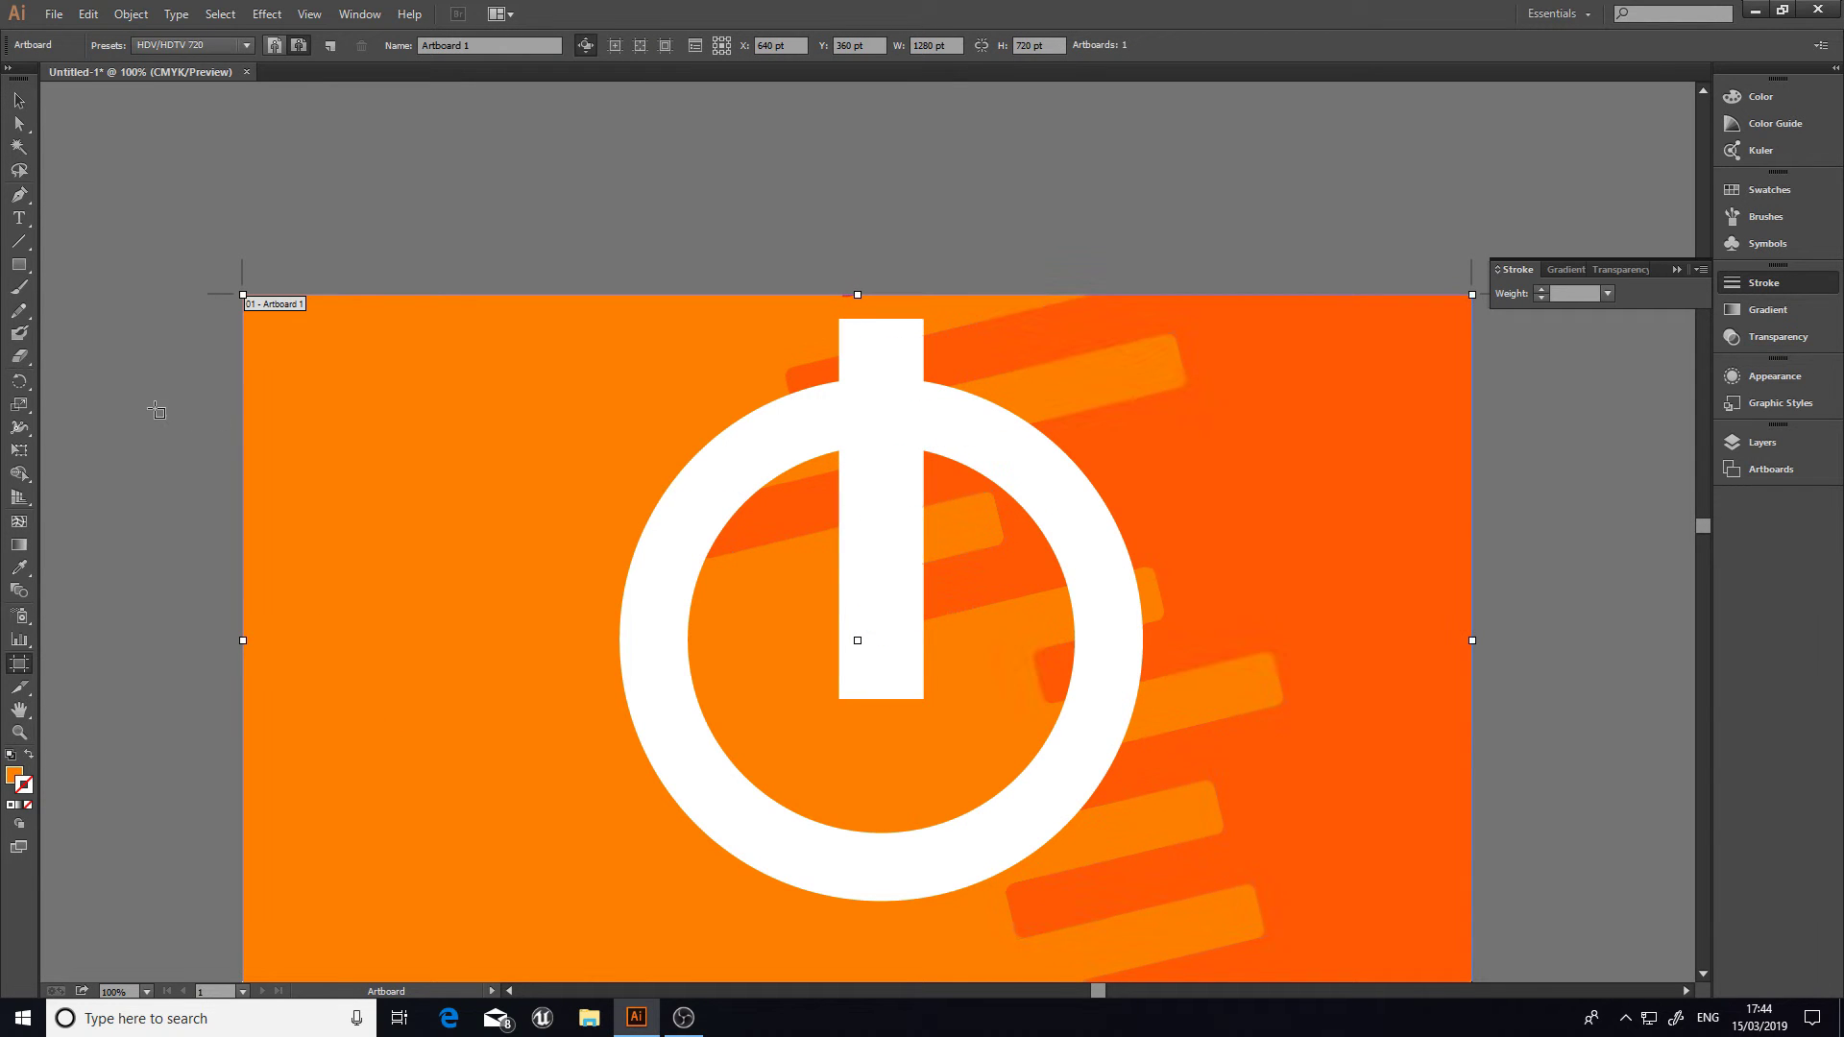
scroll(511, 321, down, 2)
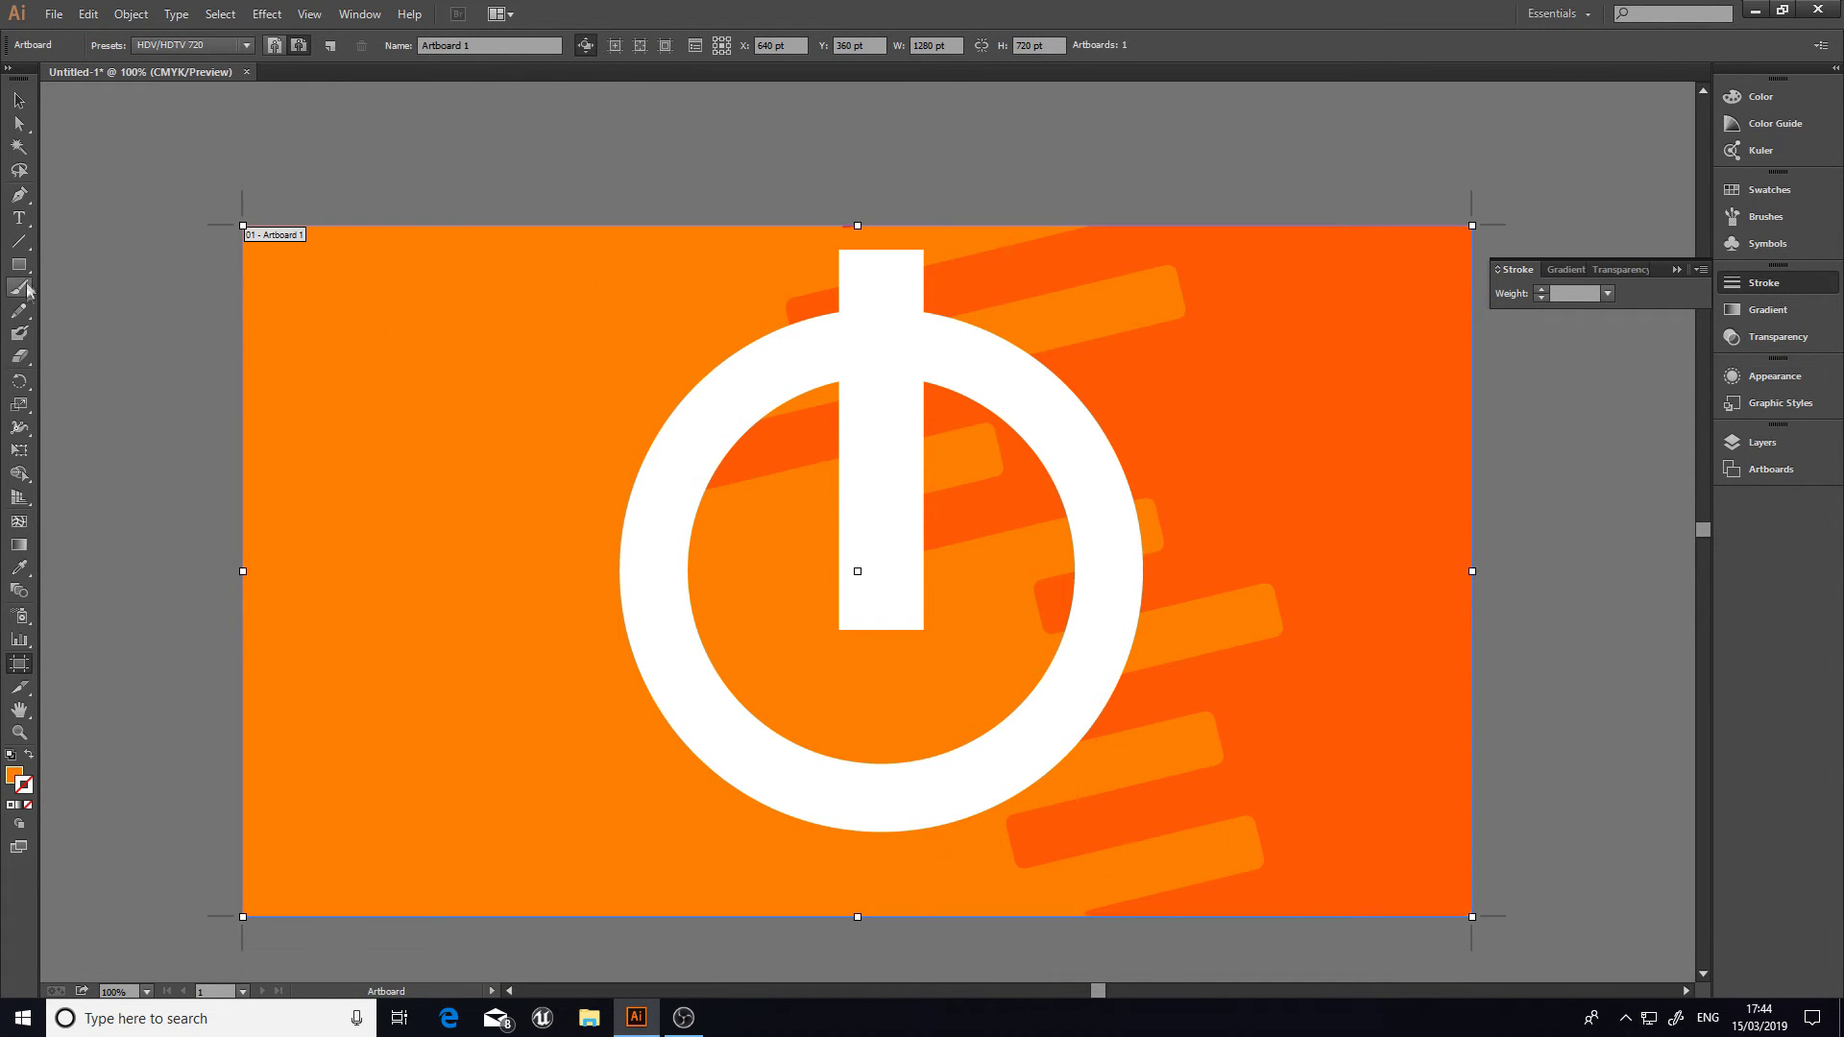
click(18, 241)
click(19, 219)
click(17, 198)
click(20, 125)
click(26, 295)
click(23, 311)
click(25, 335)
click(20, 356)
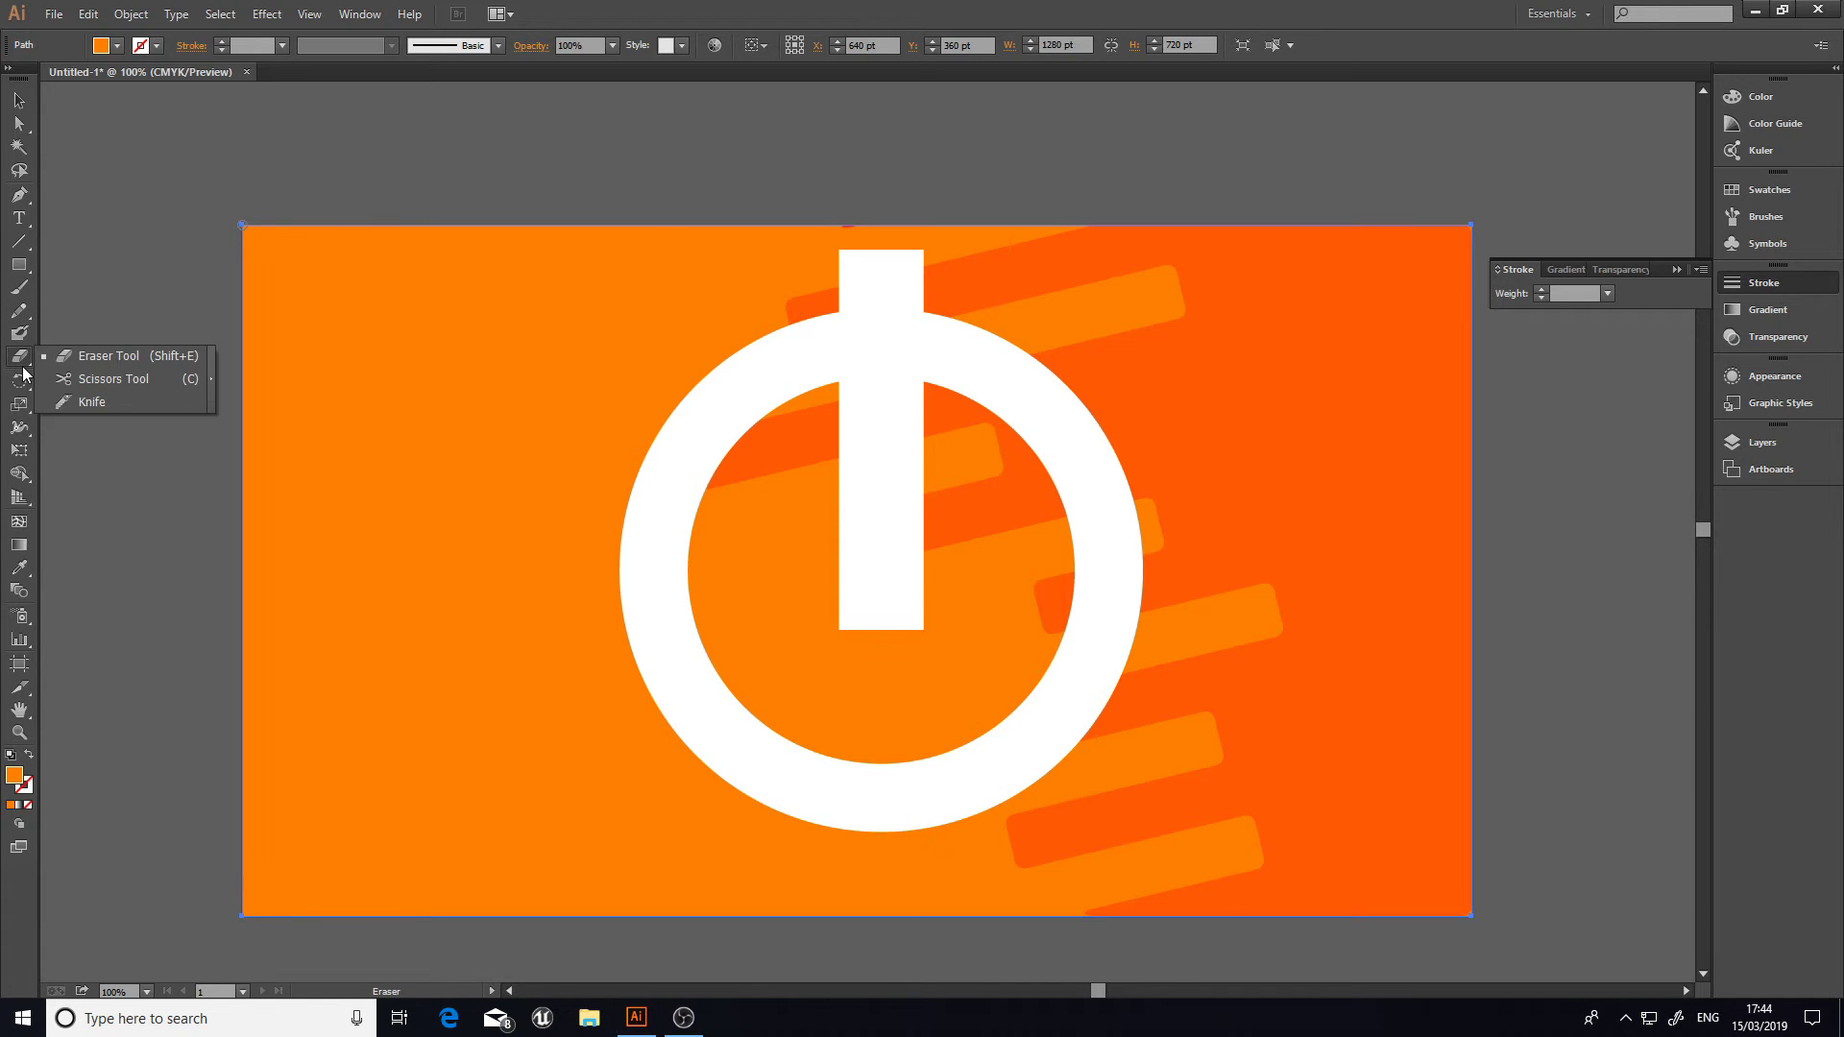
Step: Cut the ring's path with the Scissors tool on both sides of the vertical bar
click(23, 359)
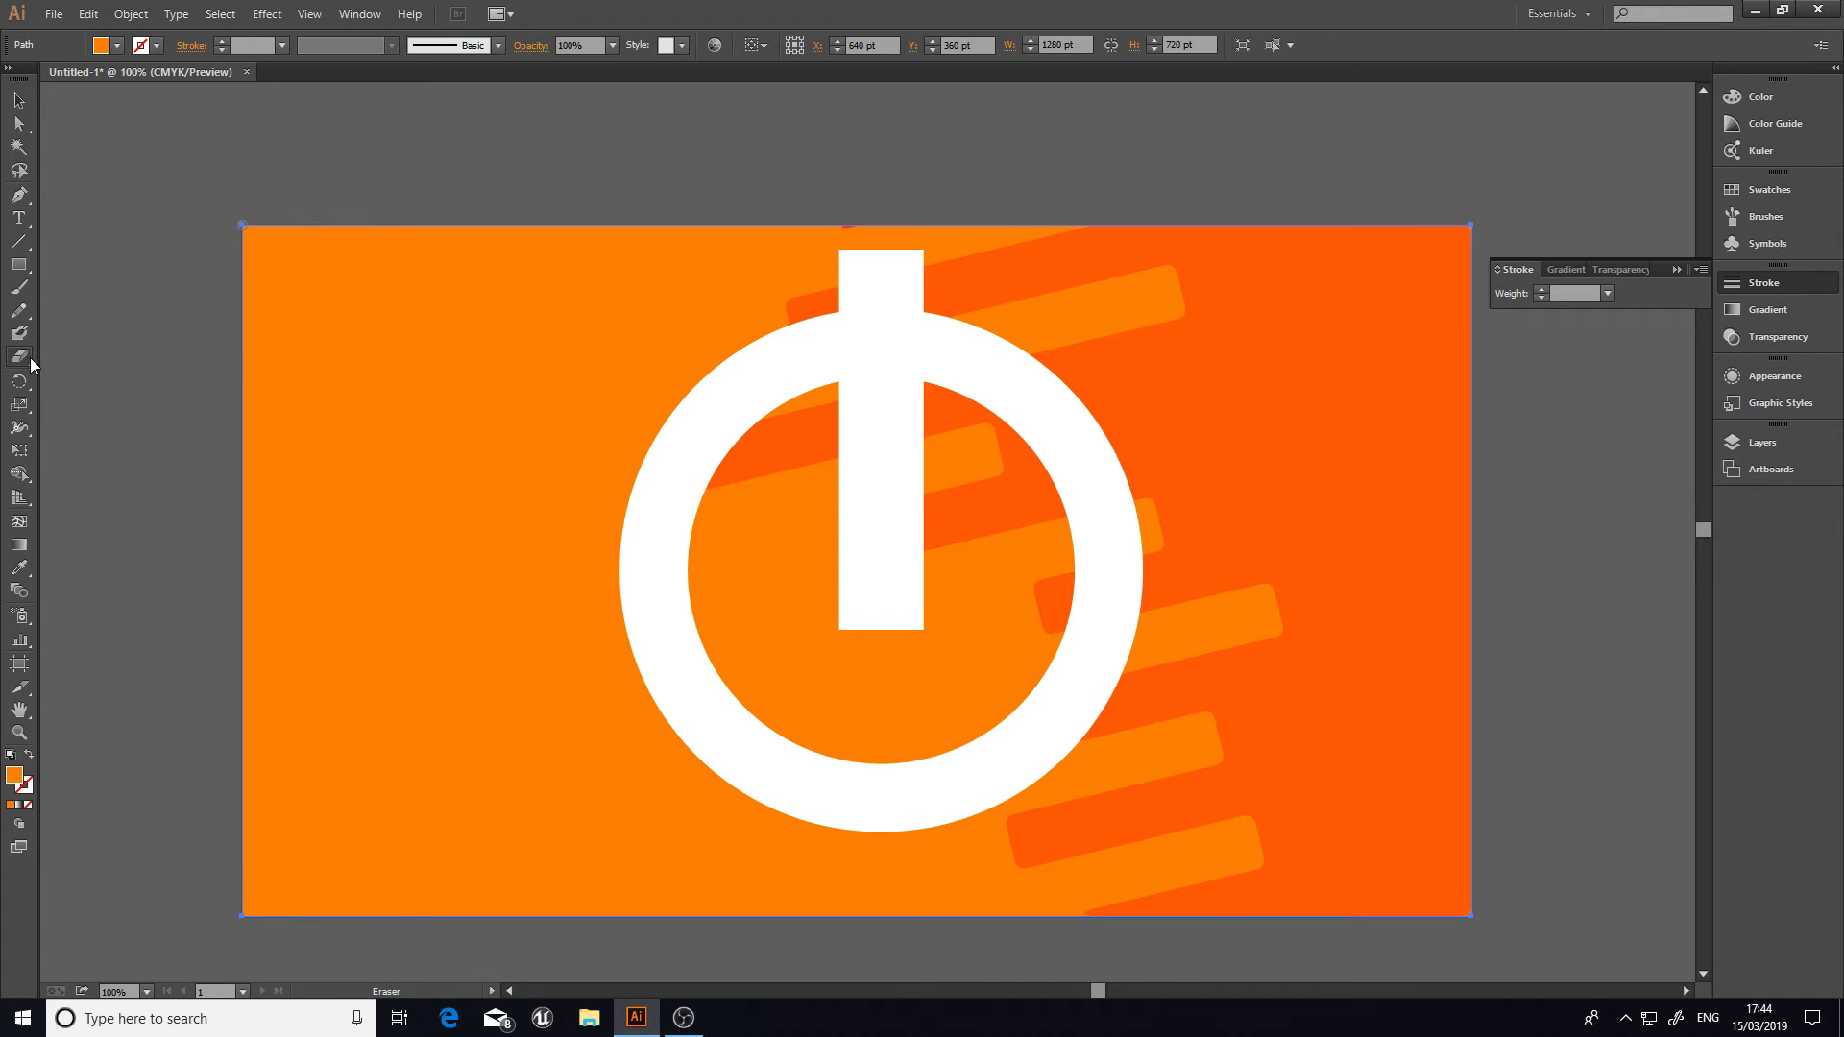
click(23, 356)
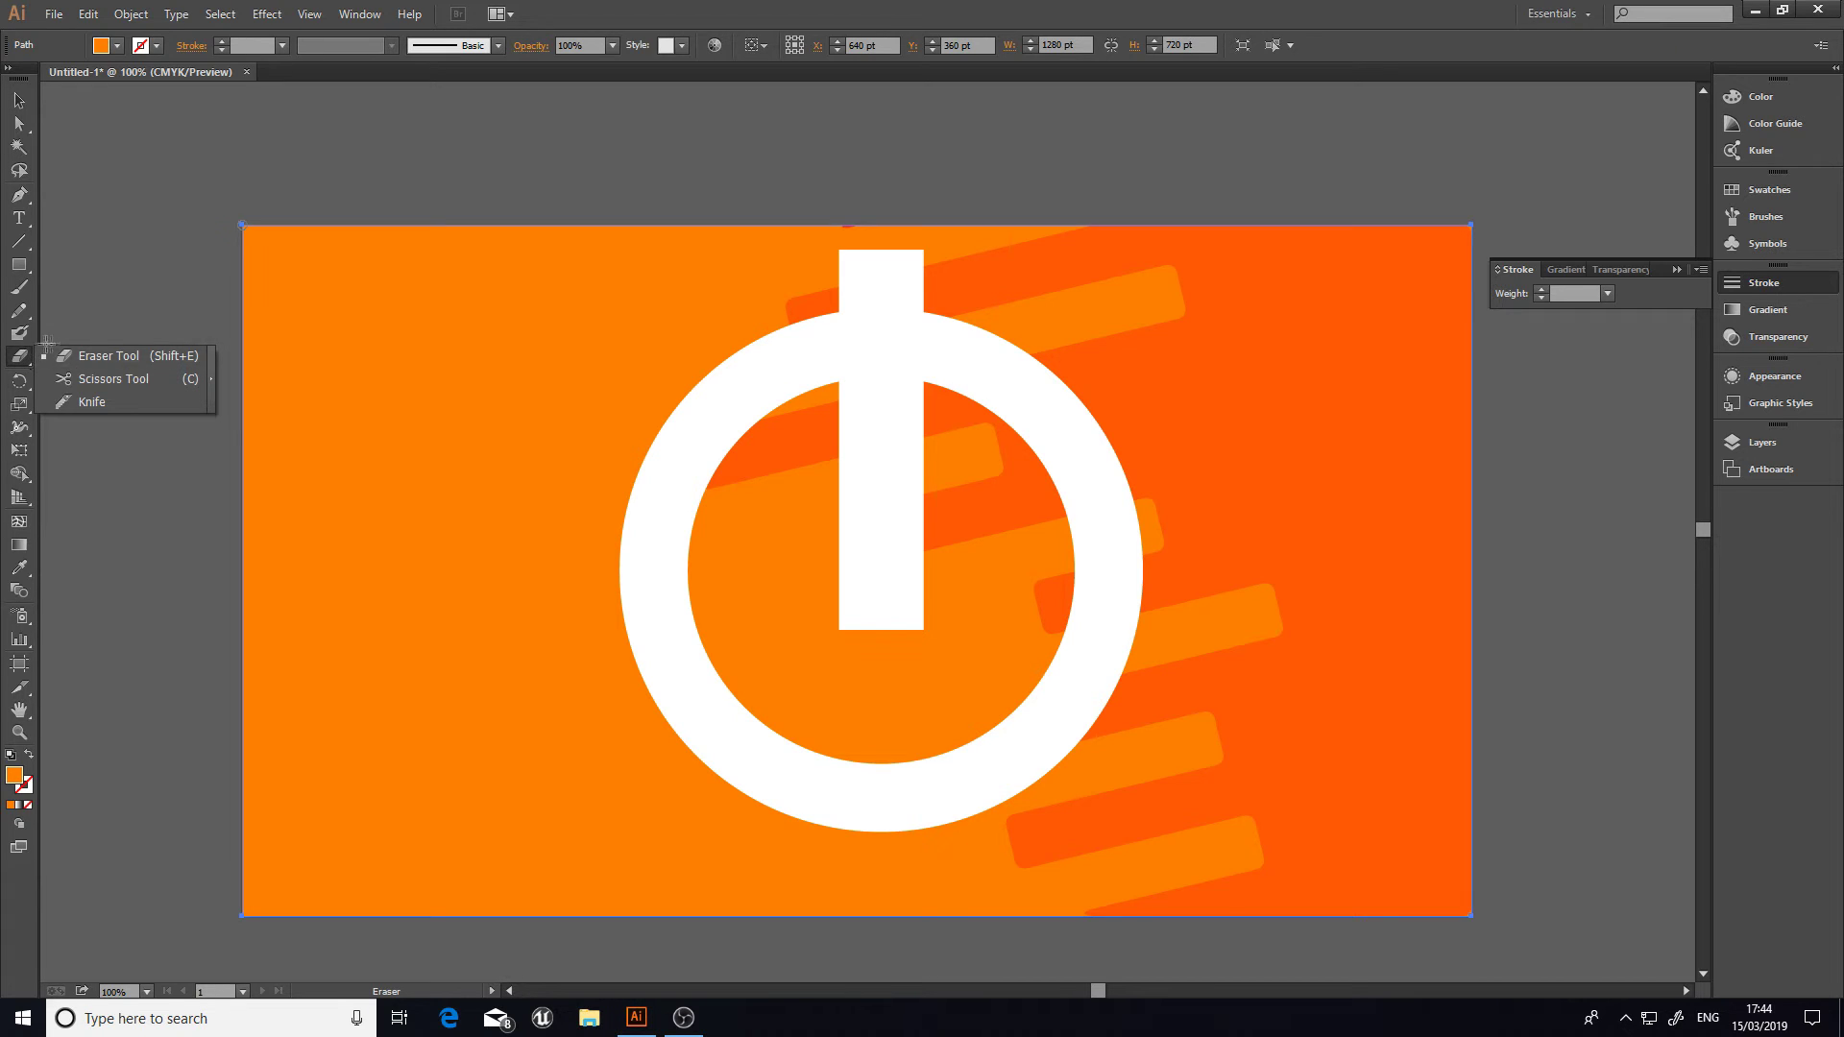
click(102, 382)
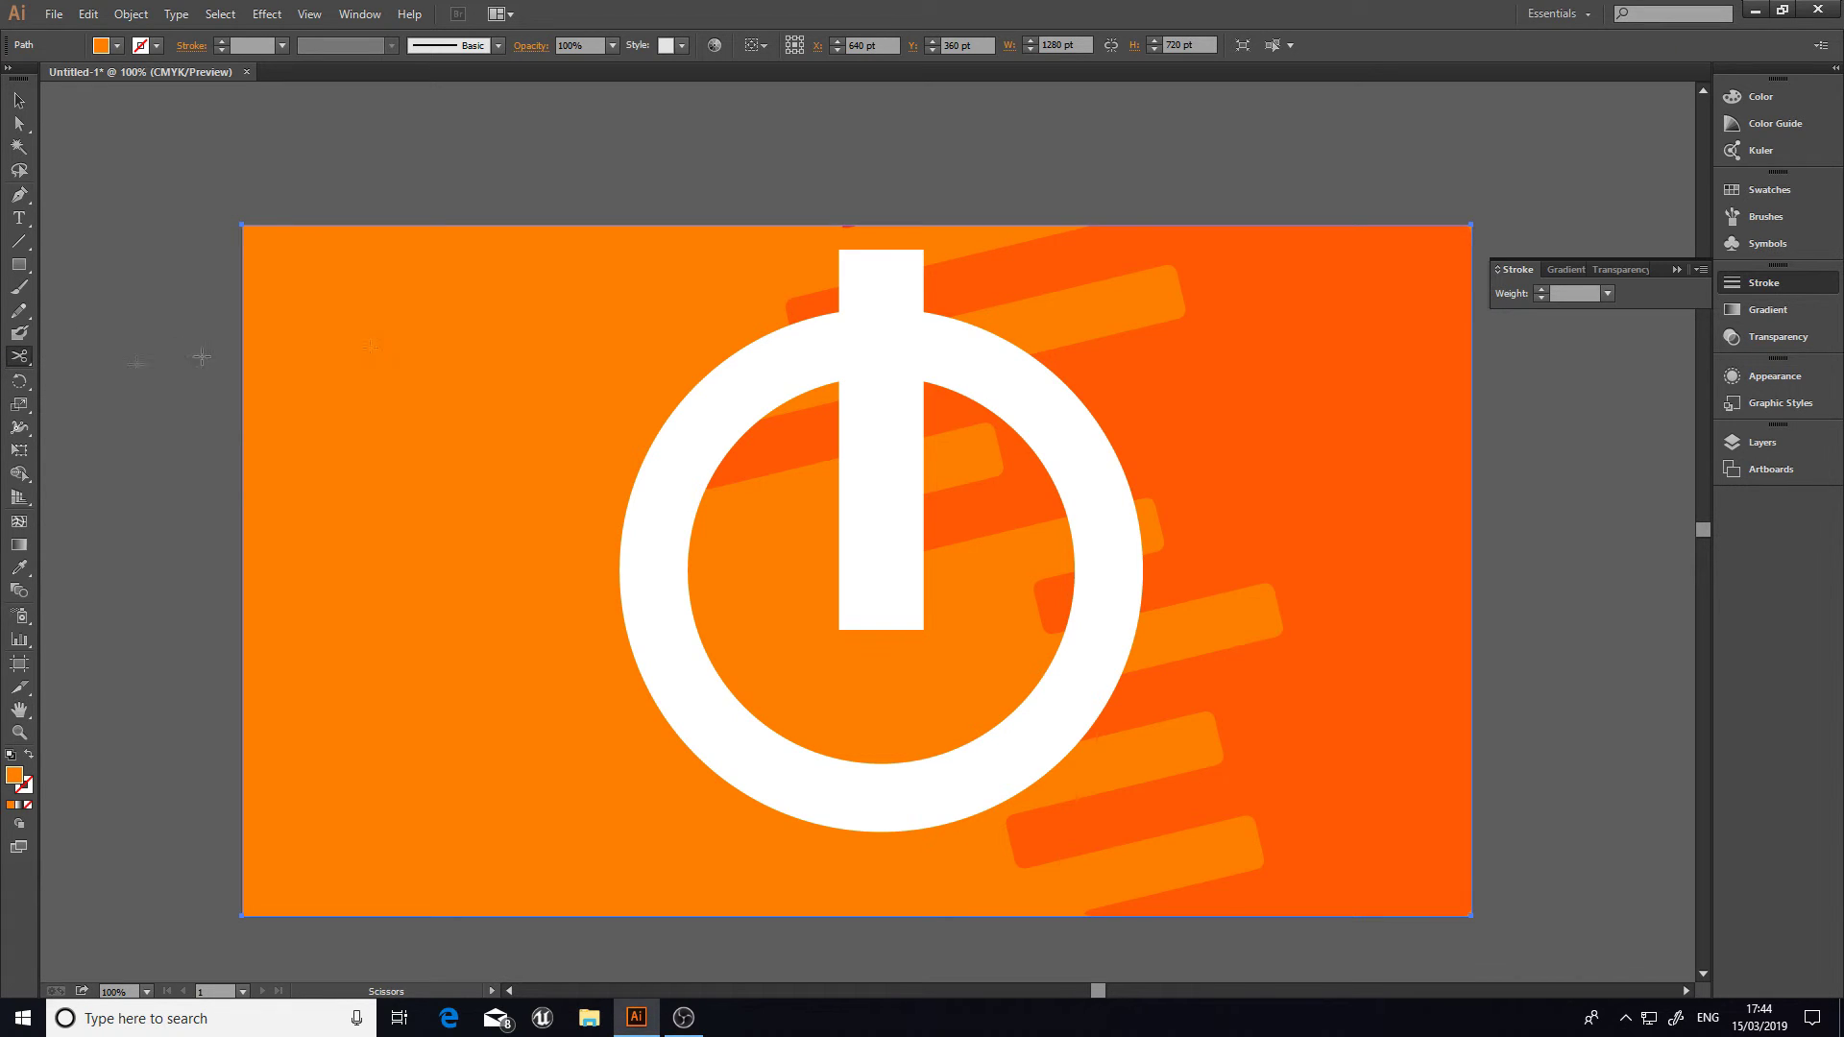
click(791, 359)
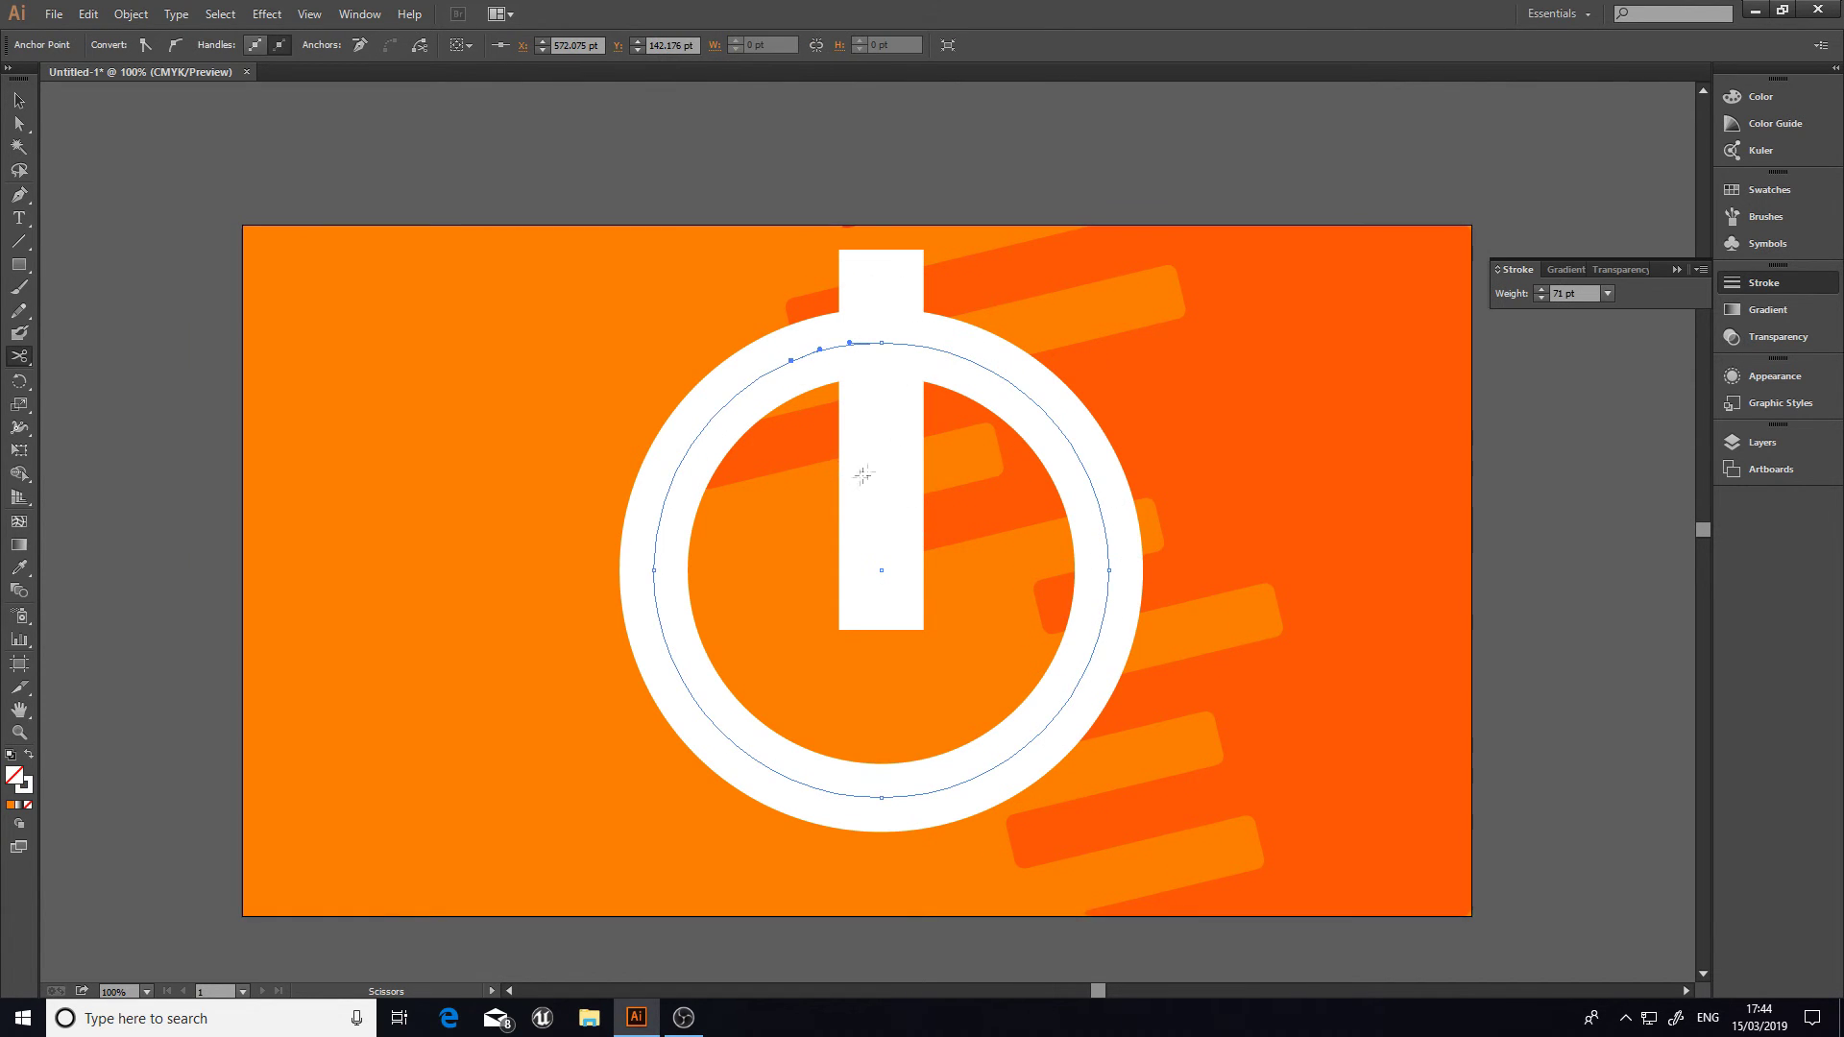
click(960, 356)
Step: Move the cut arc segment from the ring's top to the artboard's upper-left corner, and delete it
click(18, 100)
click(777, 349)
click(824, 355)
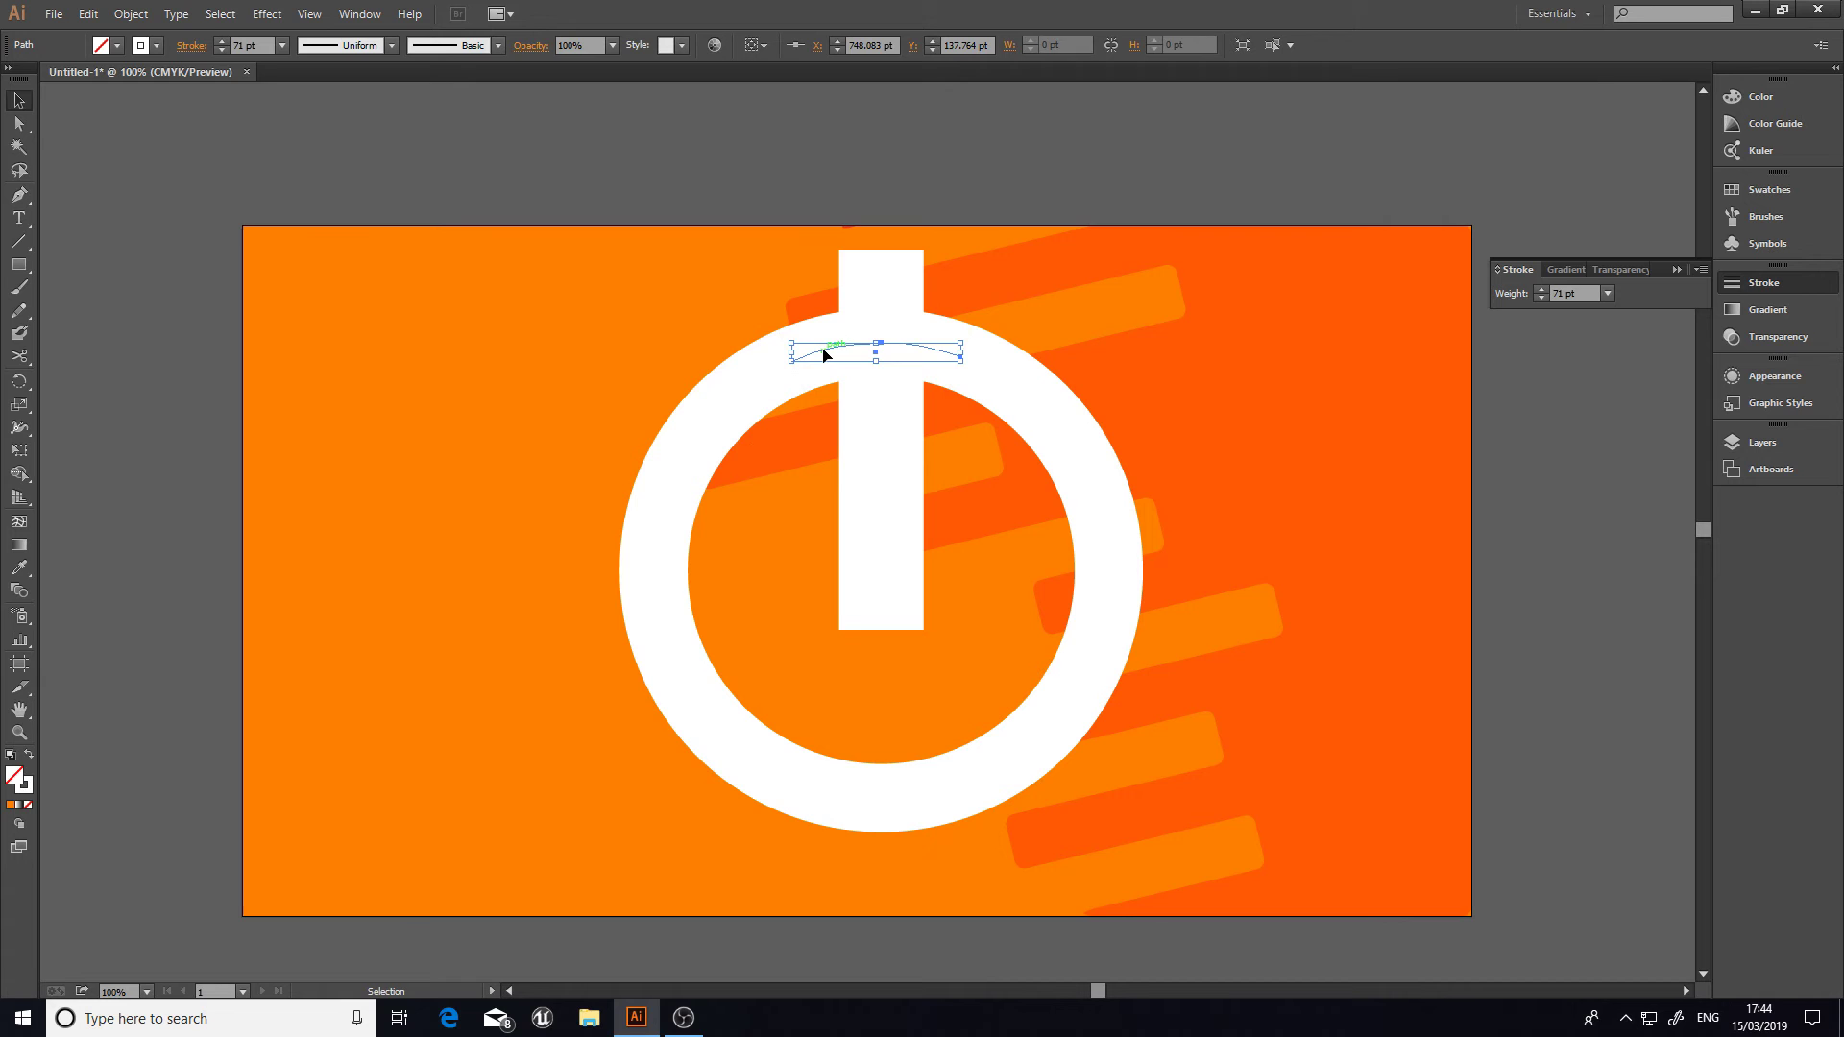
drag(876, 357, 371, 290)
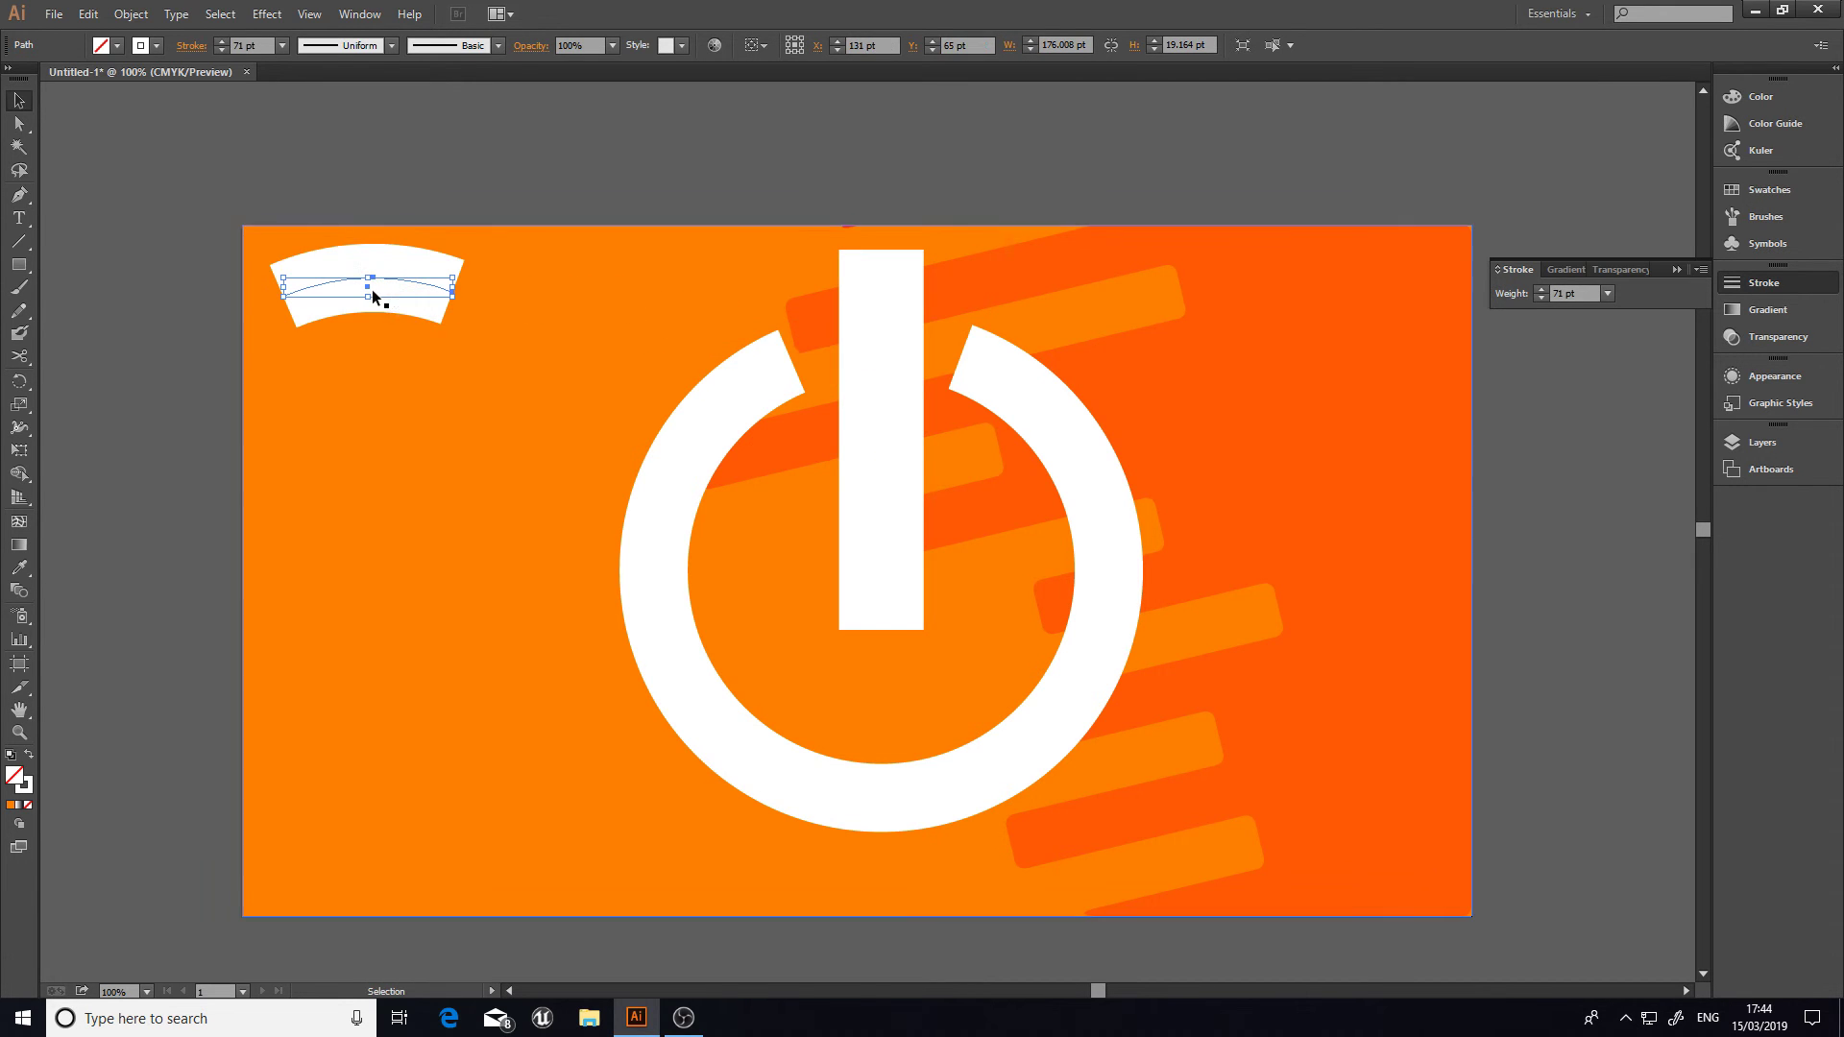
click(551, 159)
scroll(868, 383, down, 2)
scroll(918, 430, down, 1)
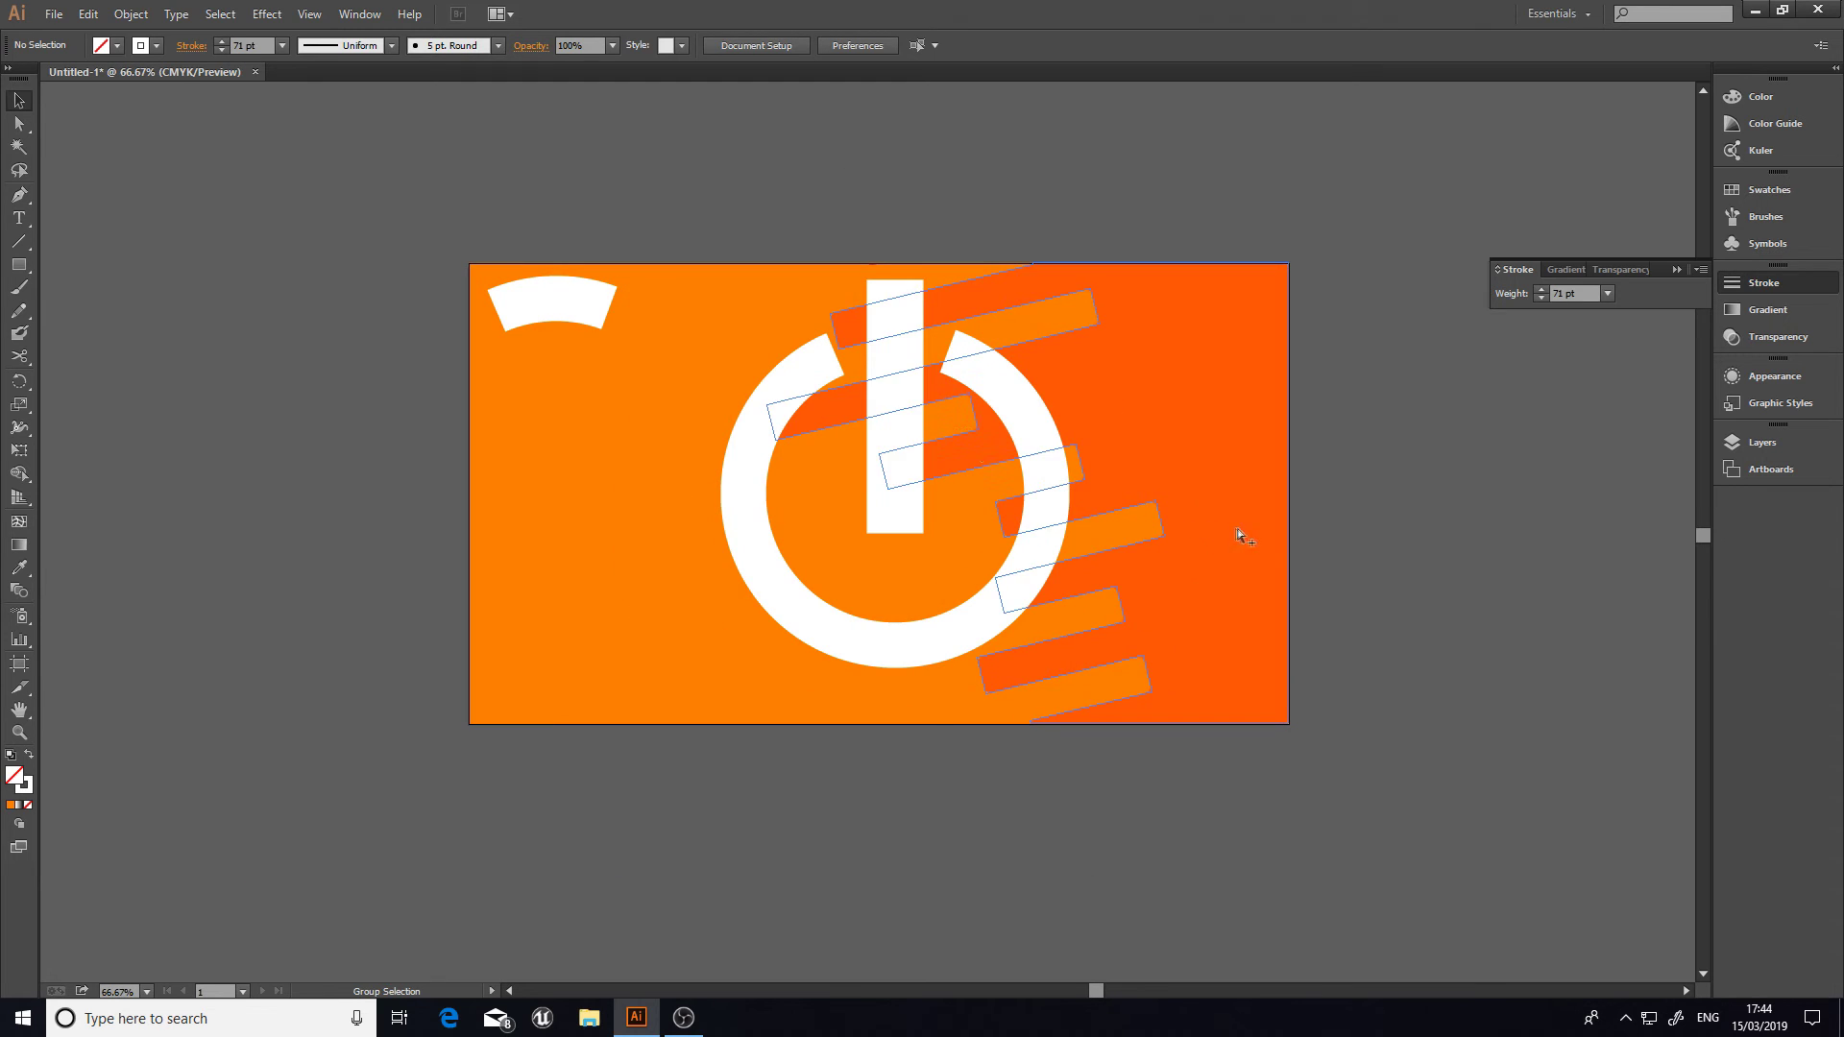
scroll(1239, 522, up, 1)
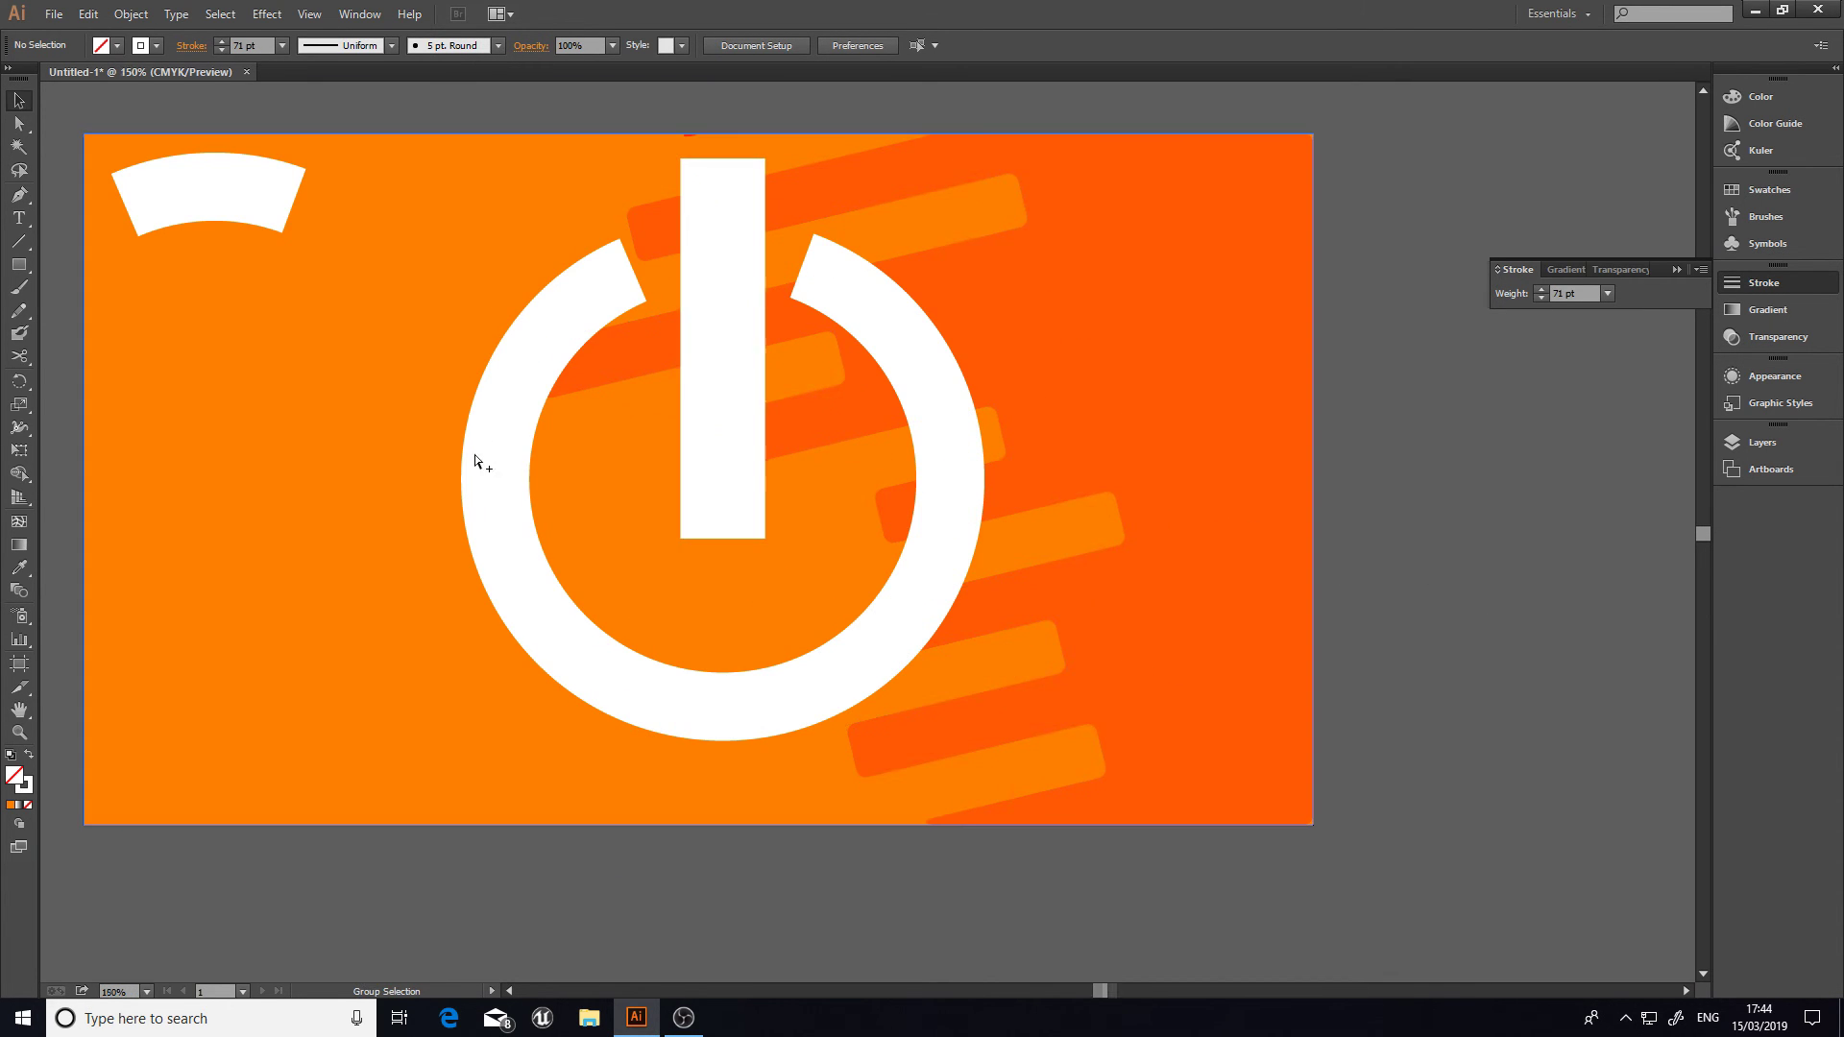
scroll(526, 471, up, 1)
scroll(488, 413, down, 2)
scroll(538, 442, up, 1)
scroll(590, 473, up, 1)
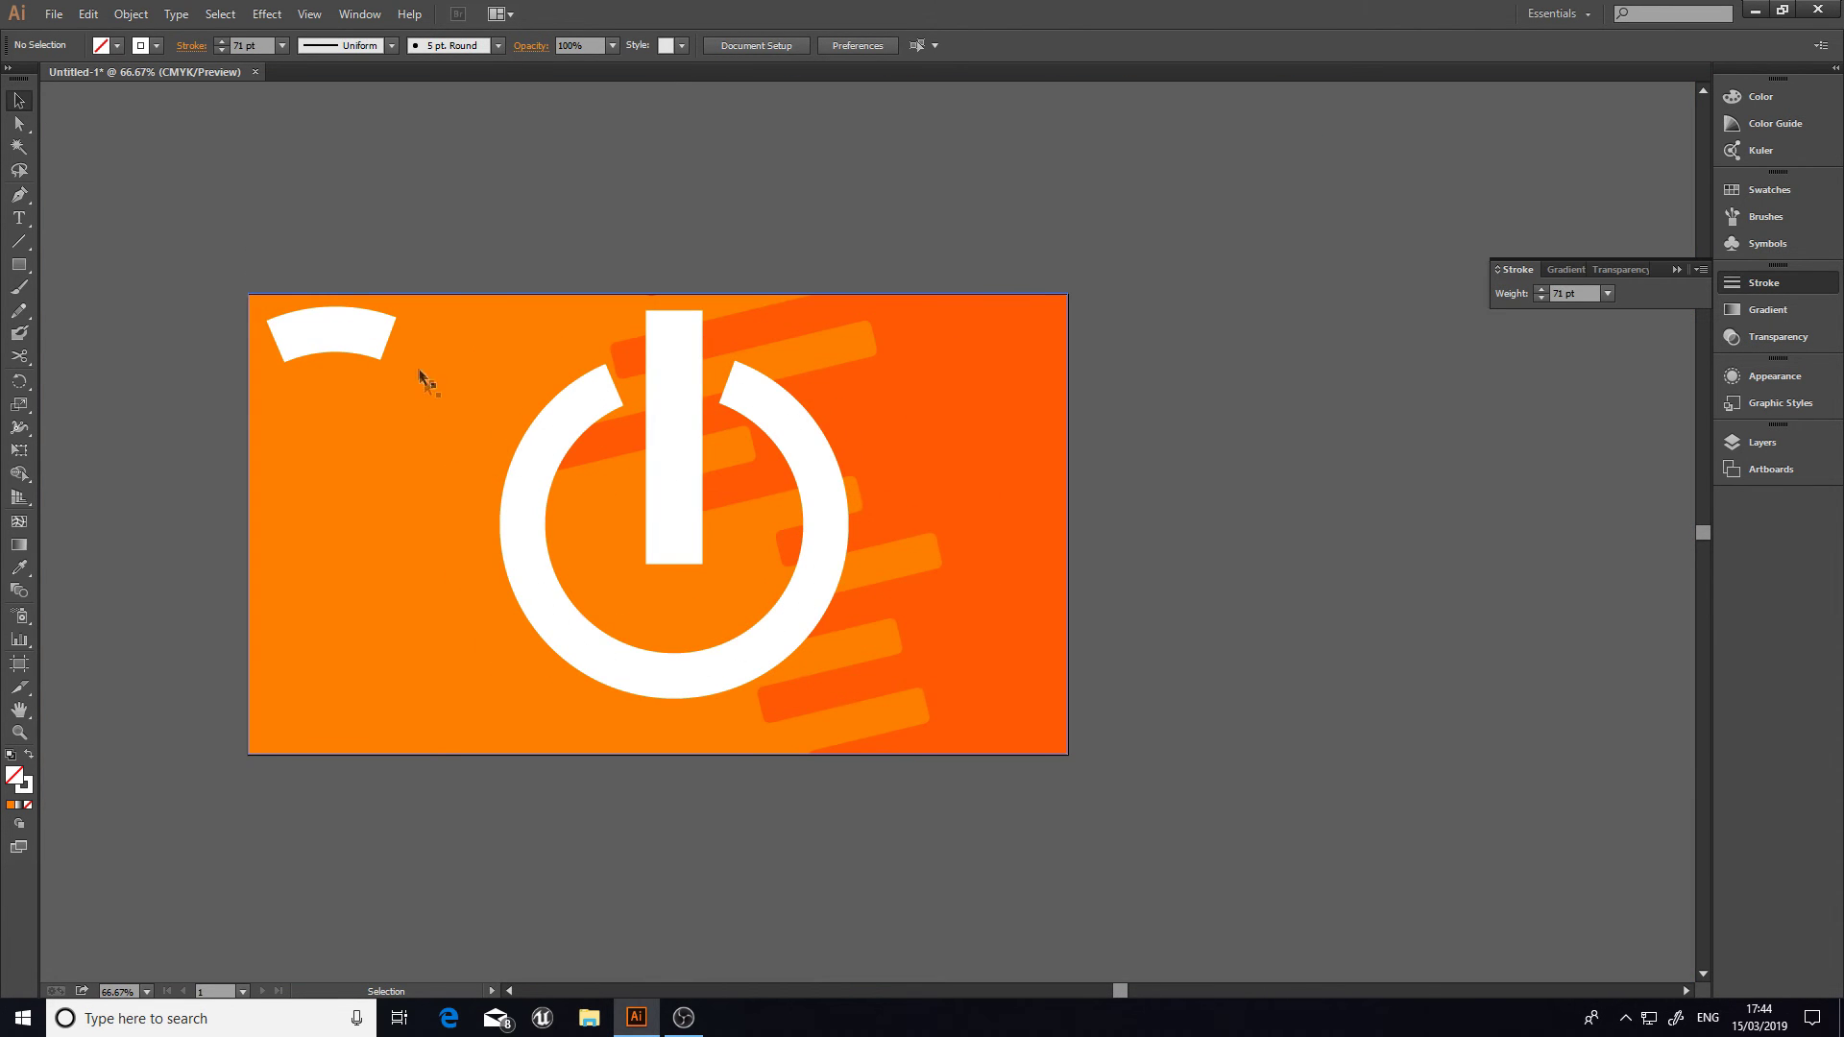
click(350, 344)
key(Delete)
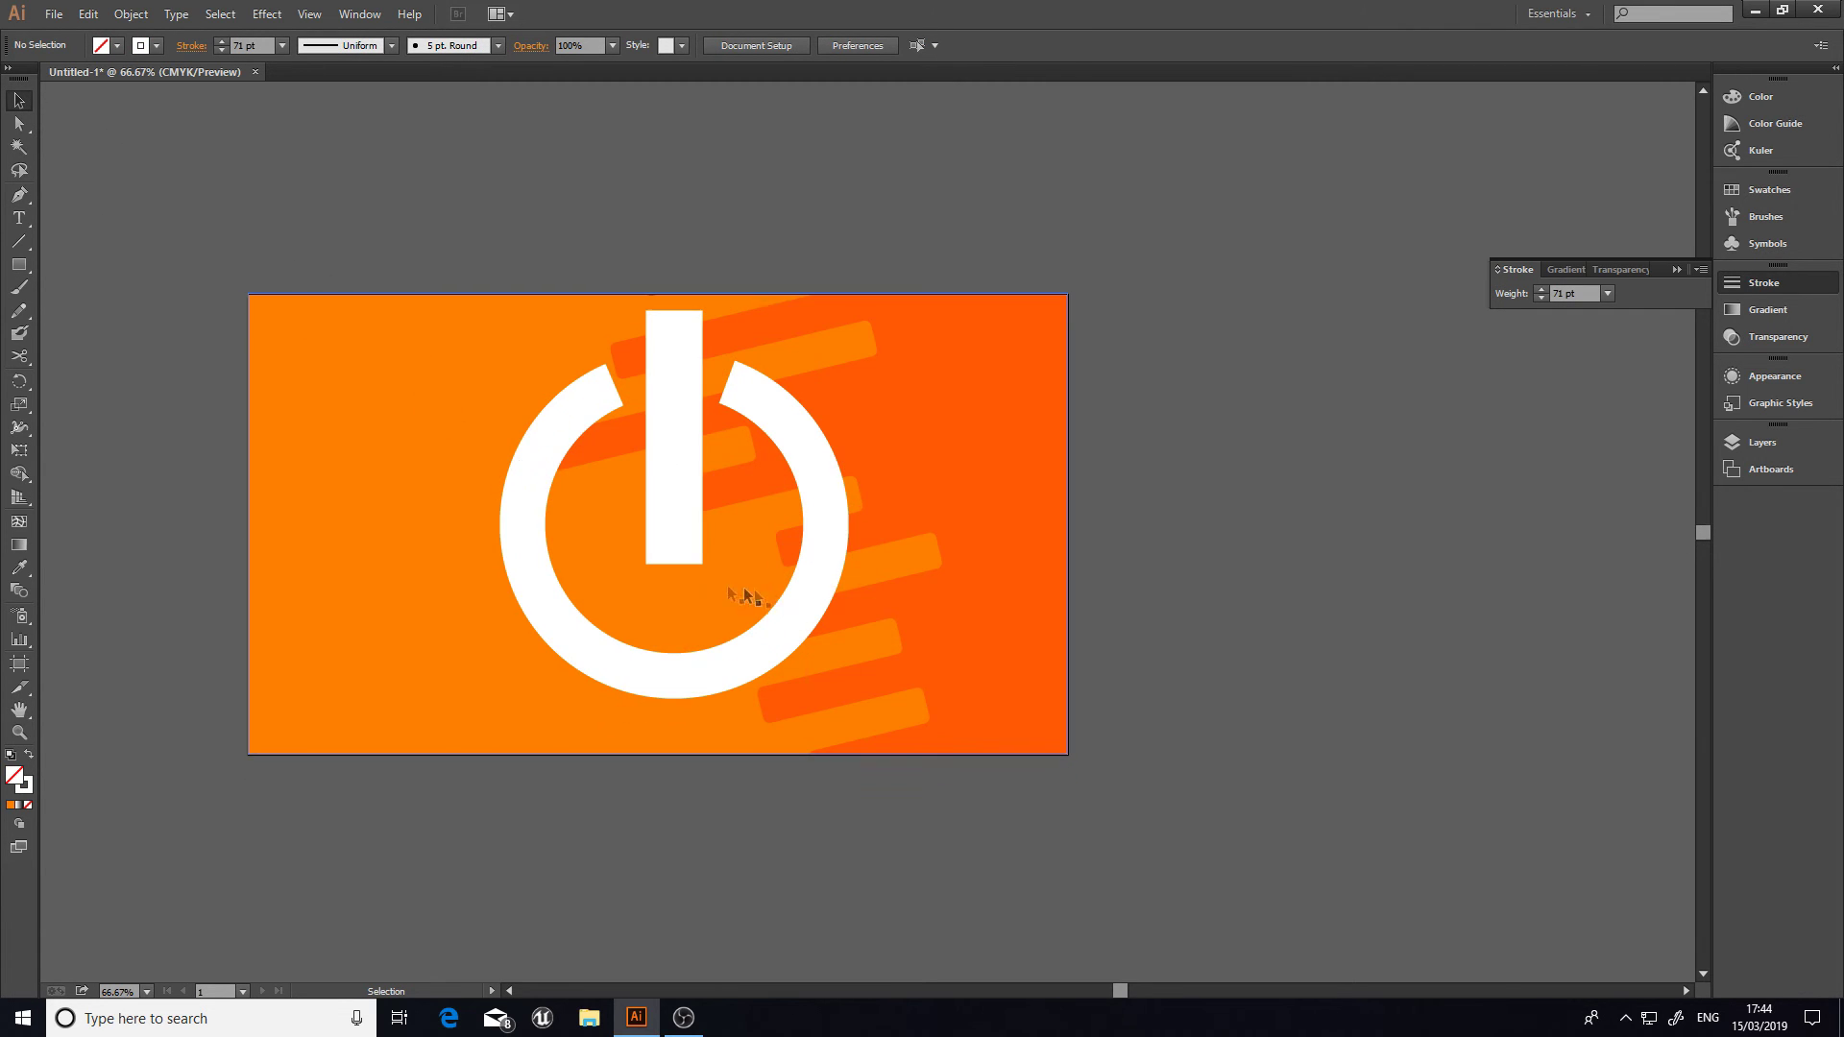
Step: Apply another white Outer Glow effect in Screen mode to the open ring, increasing its opacity and blur
drag(1113, 988, 1104, 983)
scroll(924, 812, down, 2)
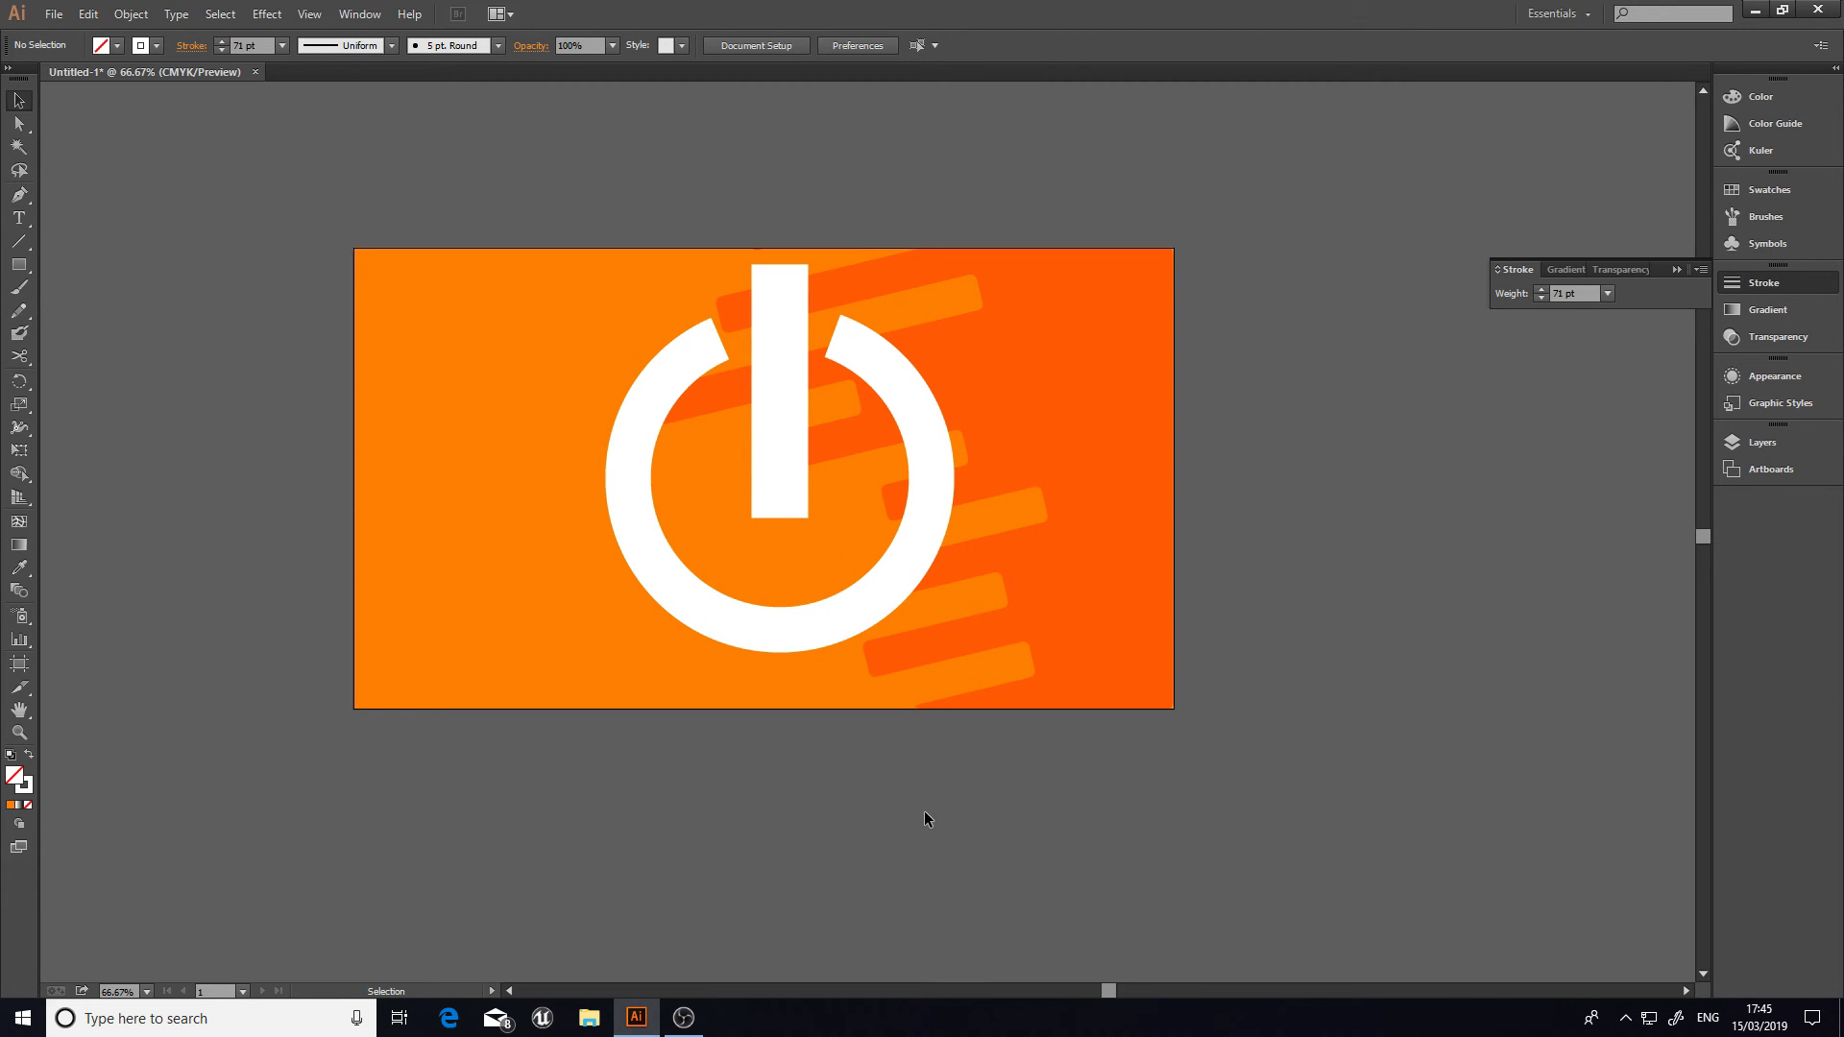
click(267, 13)
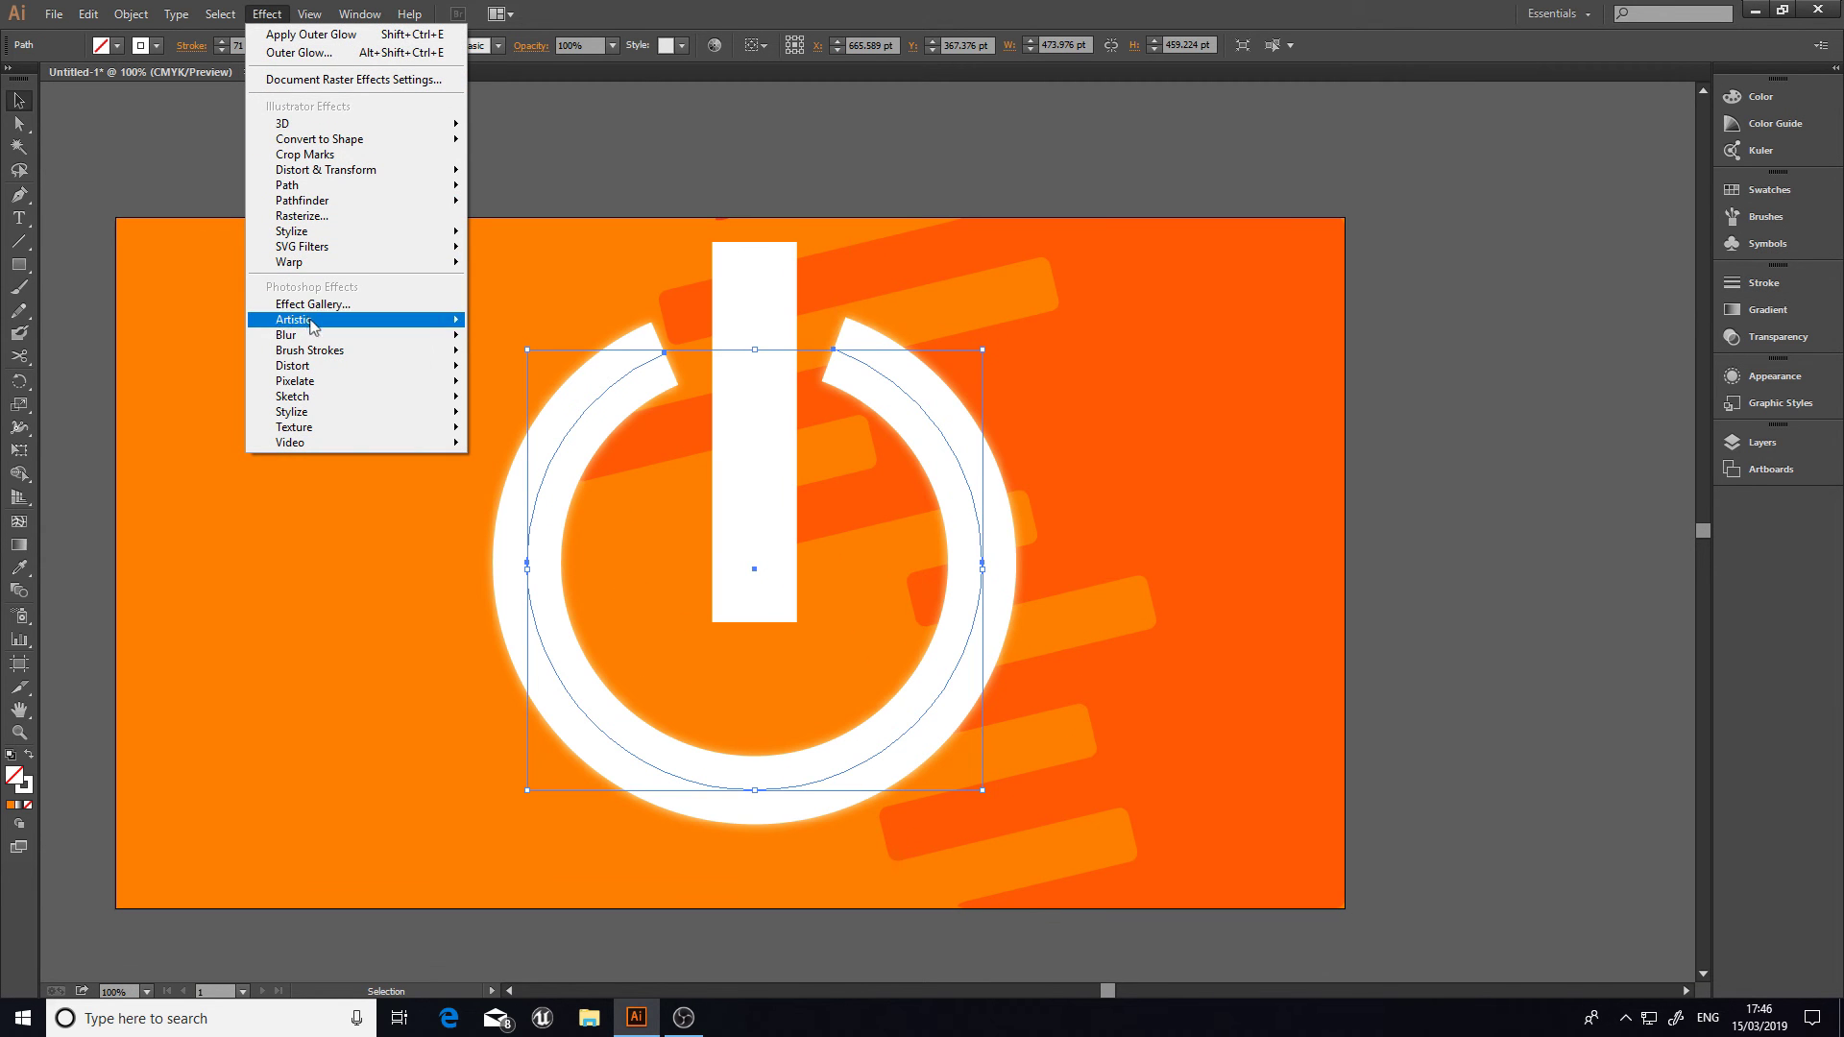
mouse_move(320, 338)
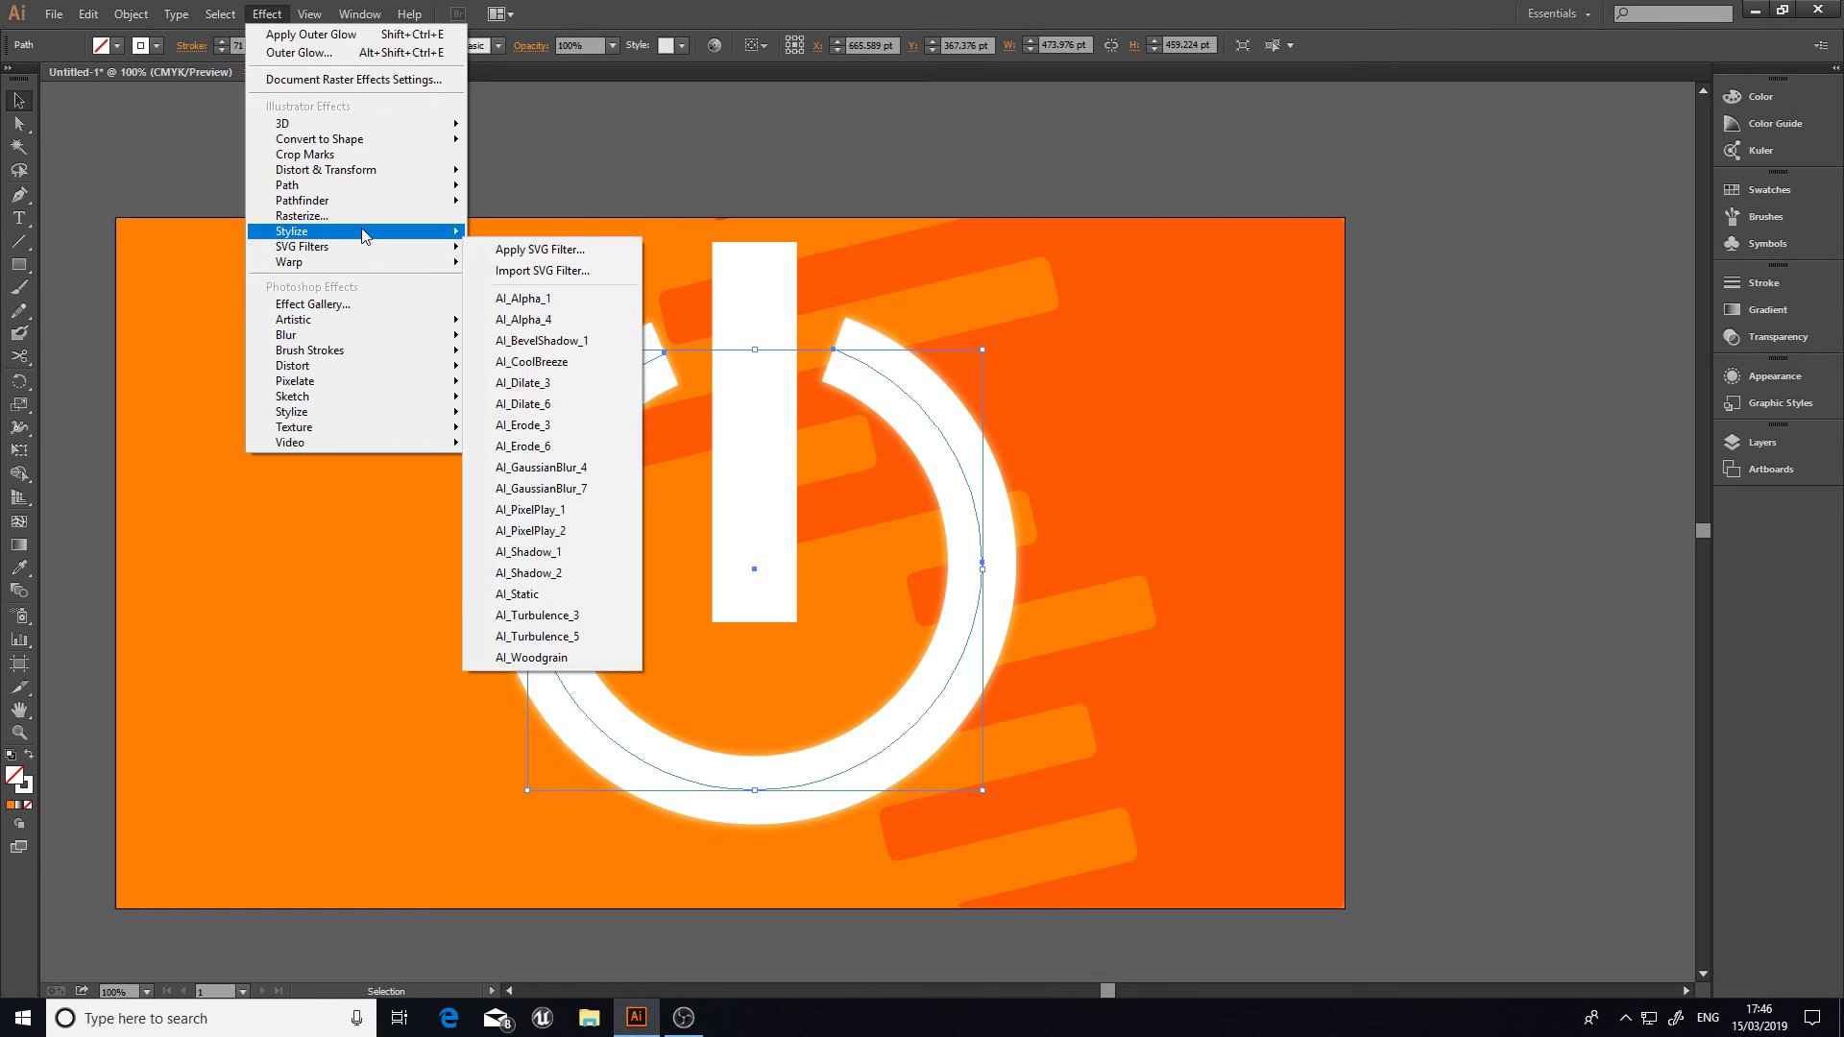
mouse_move(369, 237)
click(528, 297)
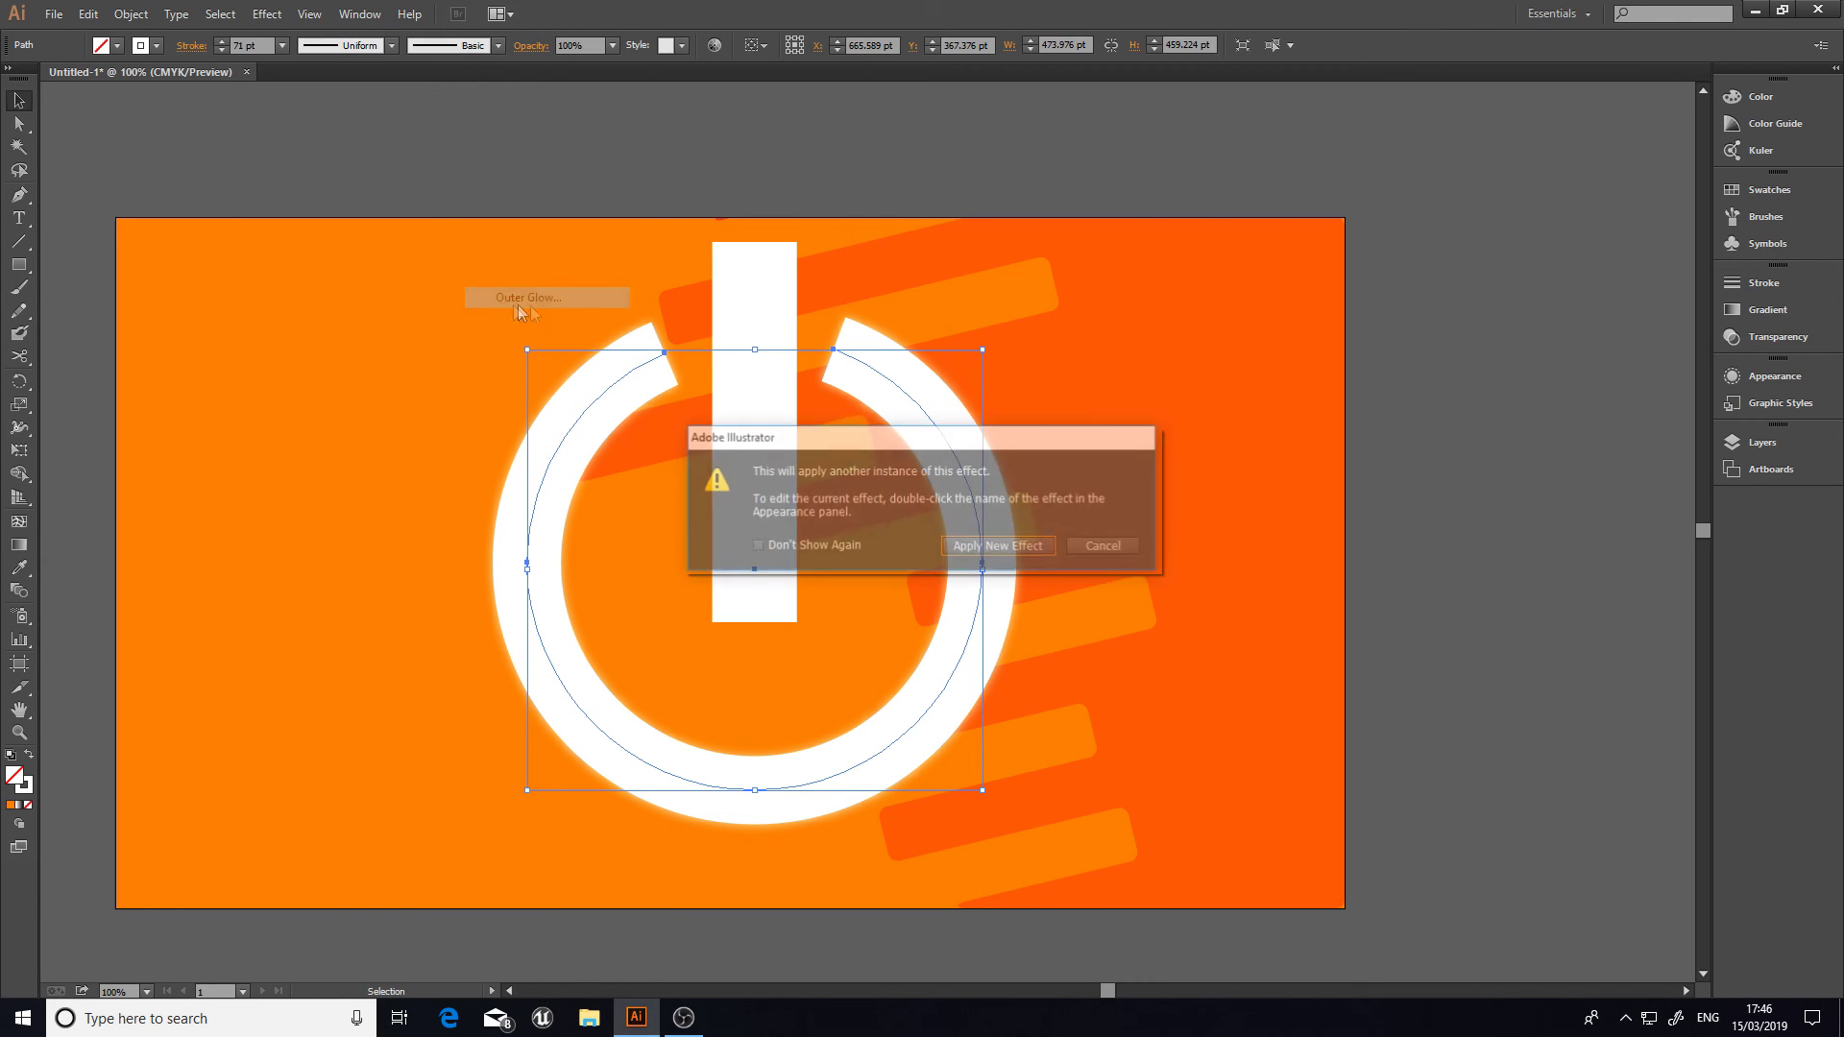
click(1000, 547)
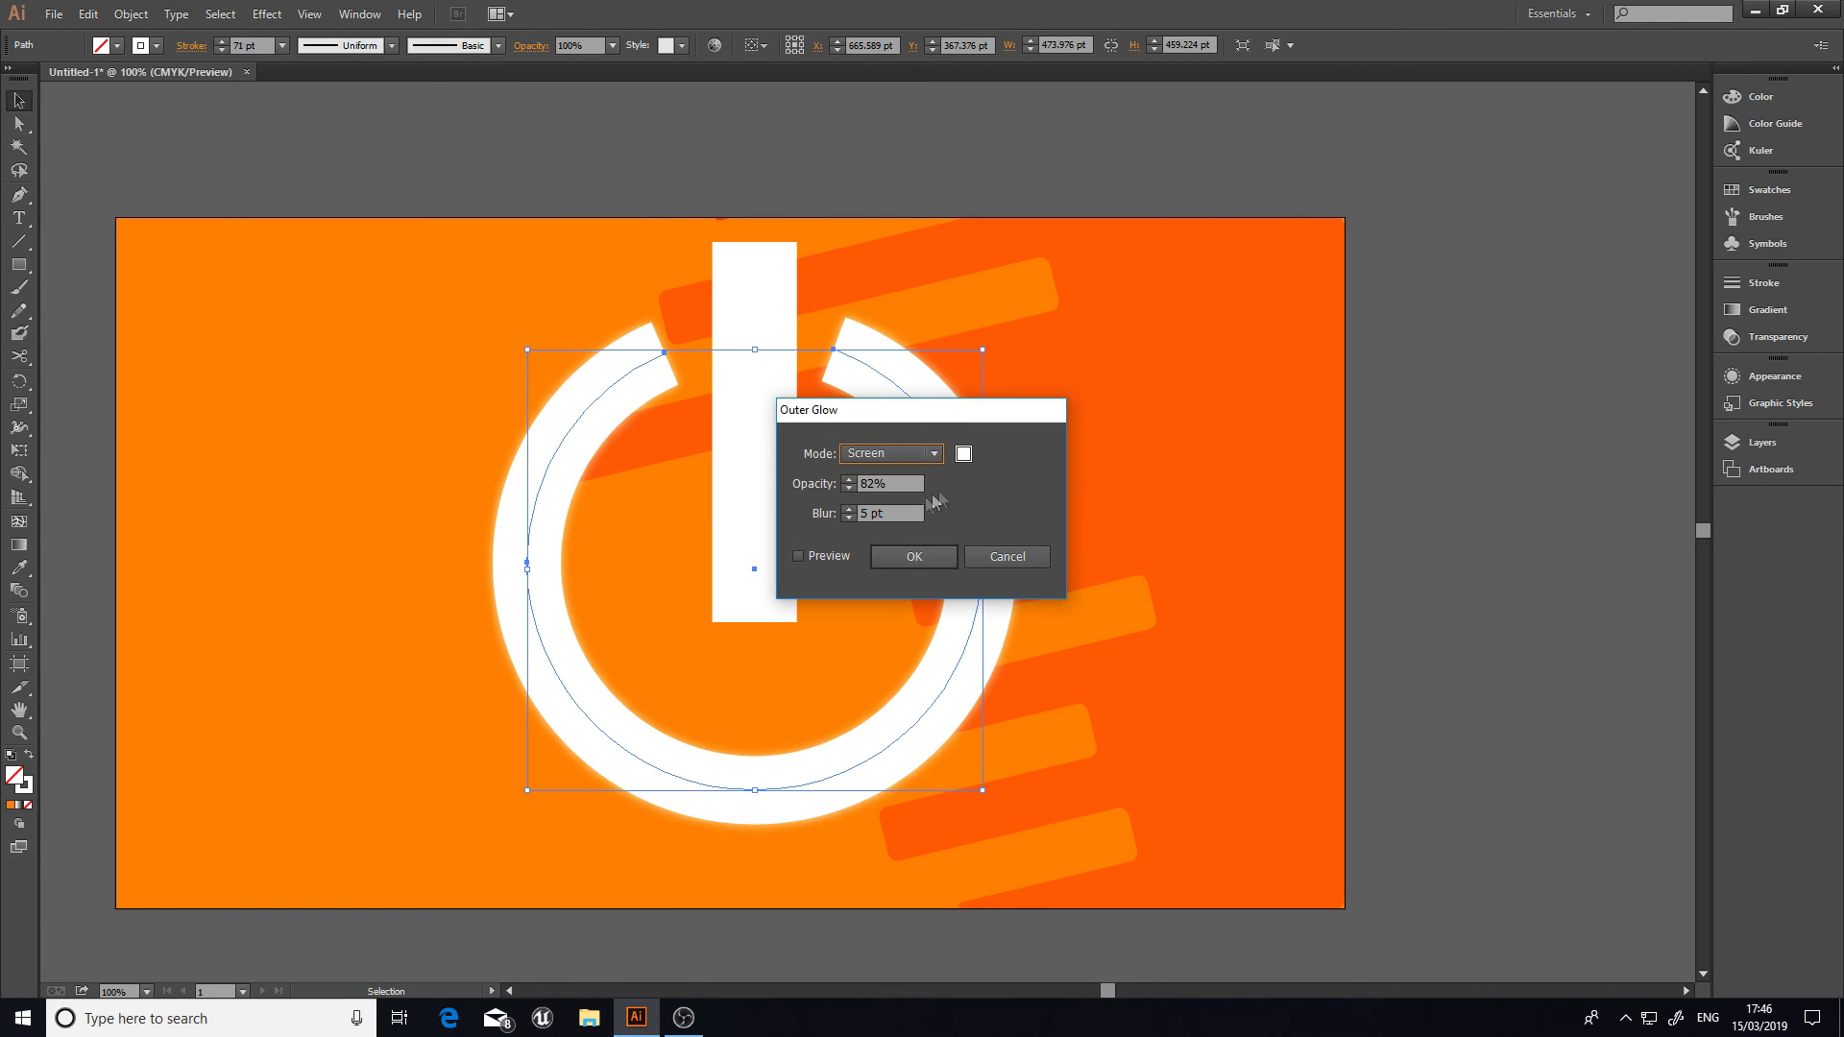
click(849, 479)
click(848, 509)
click(848, 509)
click(885, 553)
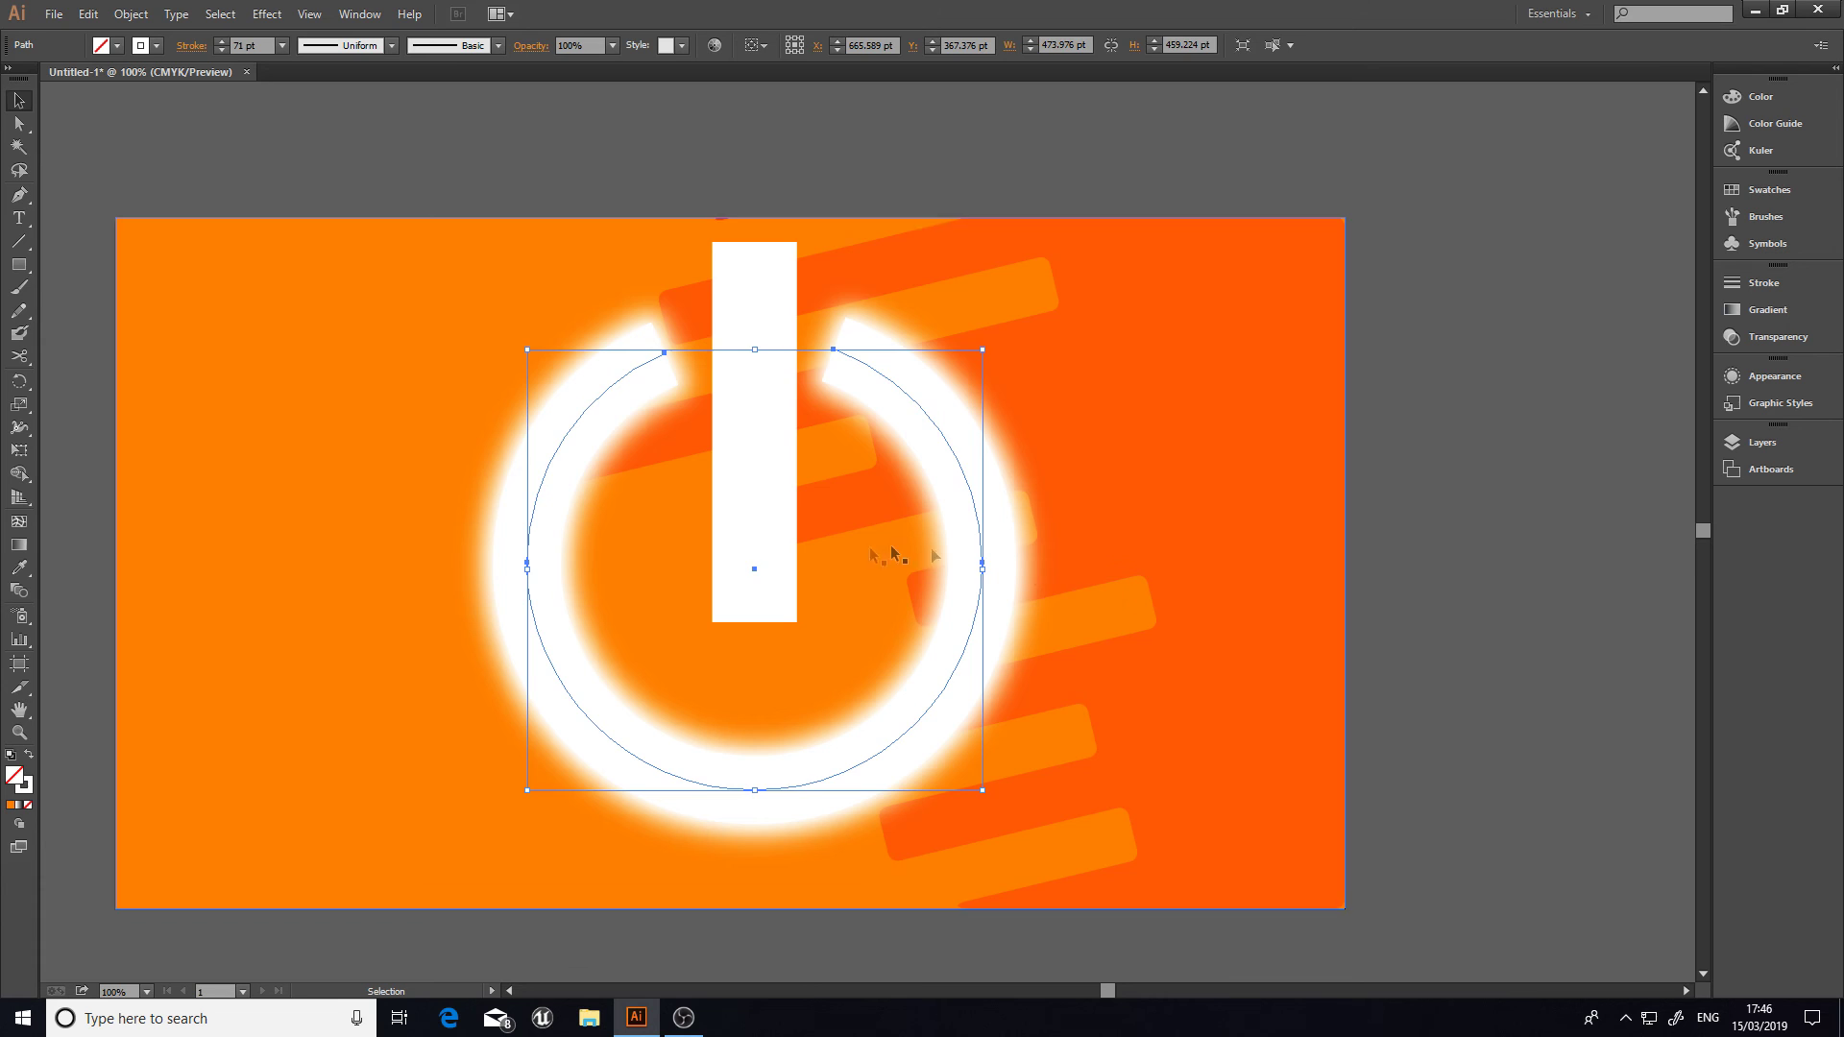
click(1388, 576)
scroll(945, 545, down, 1)
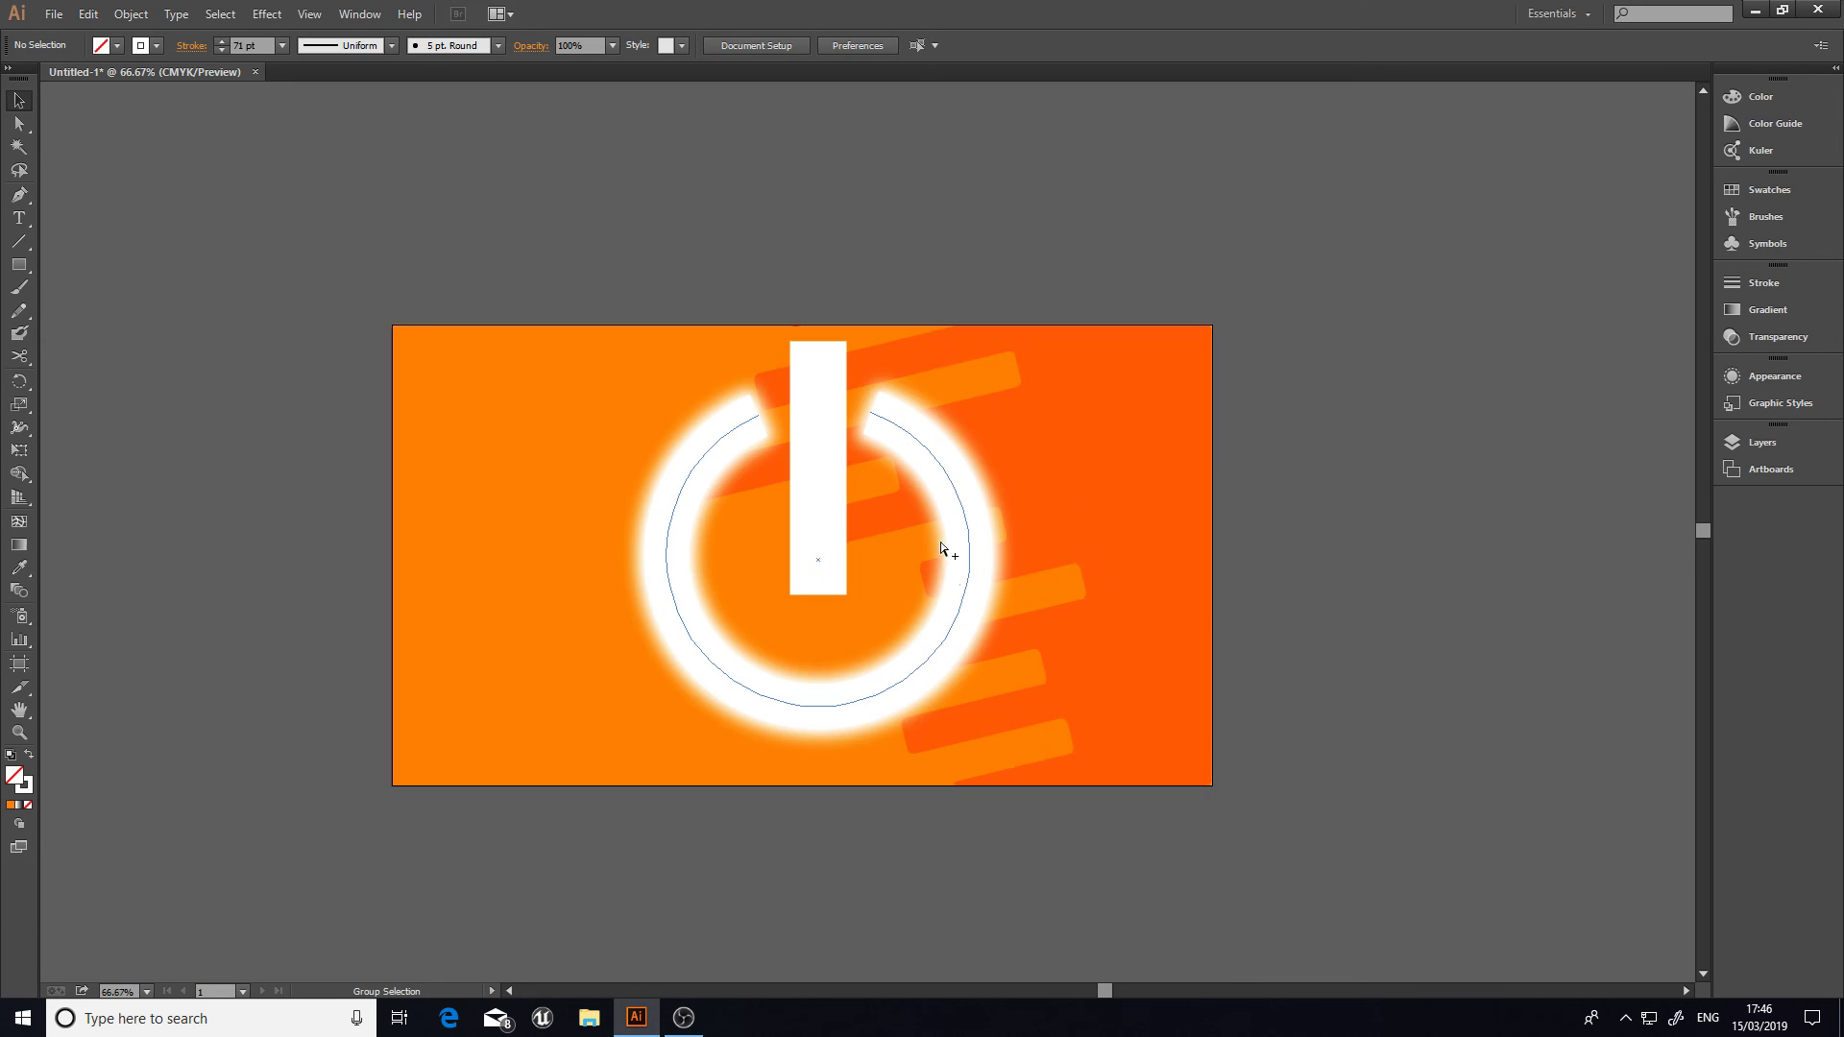
scroll(724, 883, down, 1)
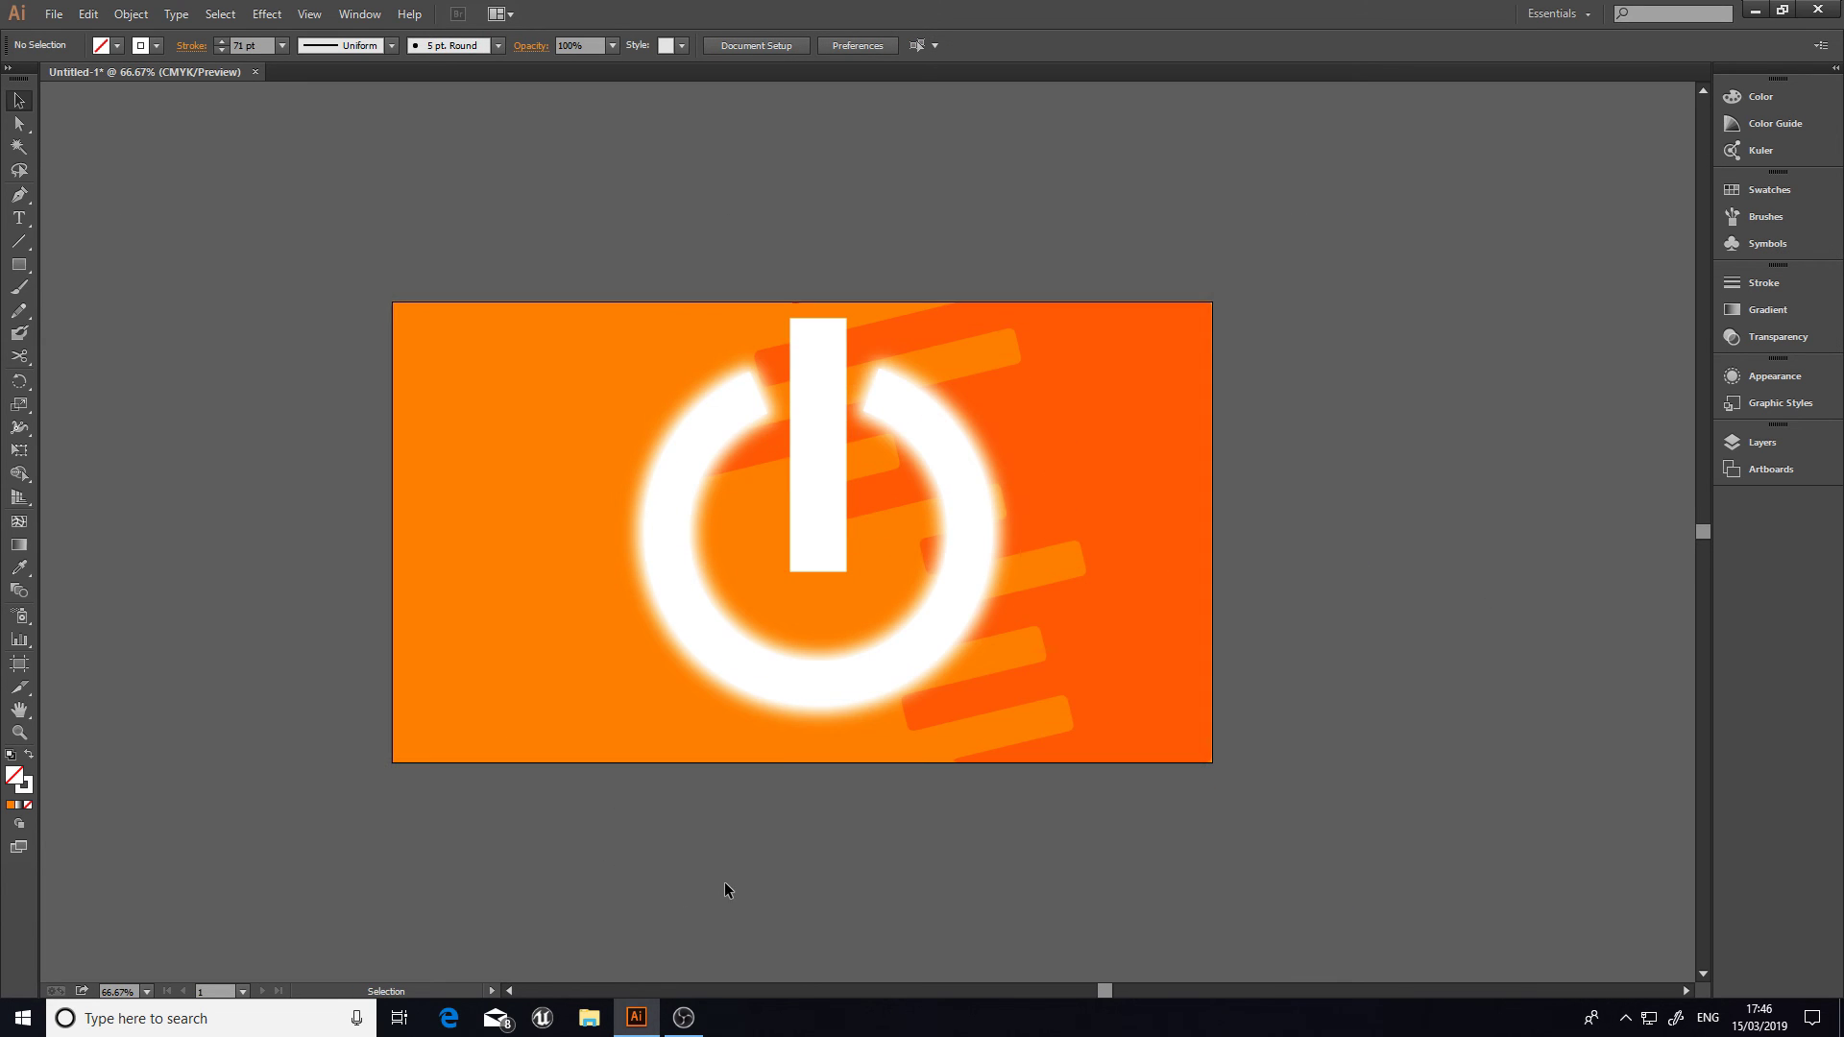
Step: Apply a white Outer Glow effect in Screen mode to the vertical bar with 99% opacity and 8 pt blur
click(825, 494)
click(267, 14)
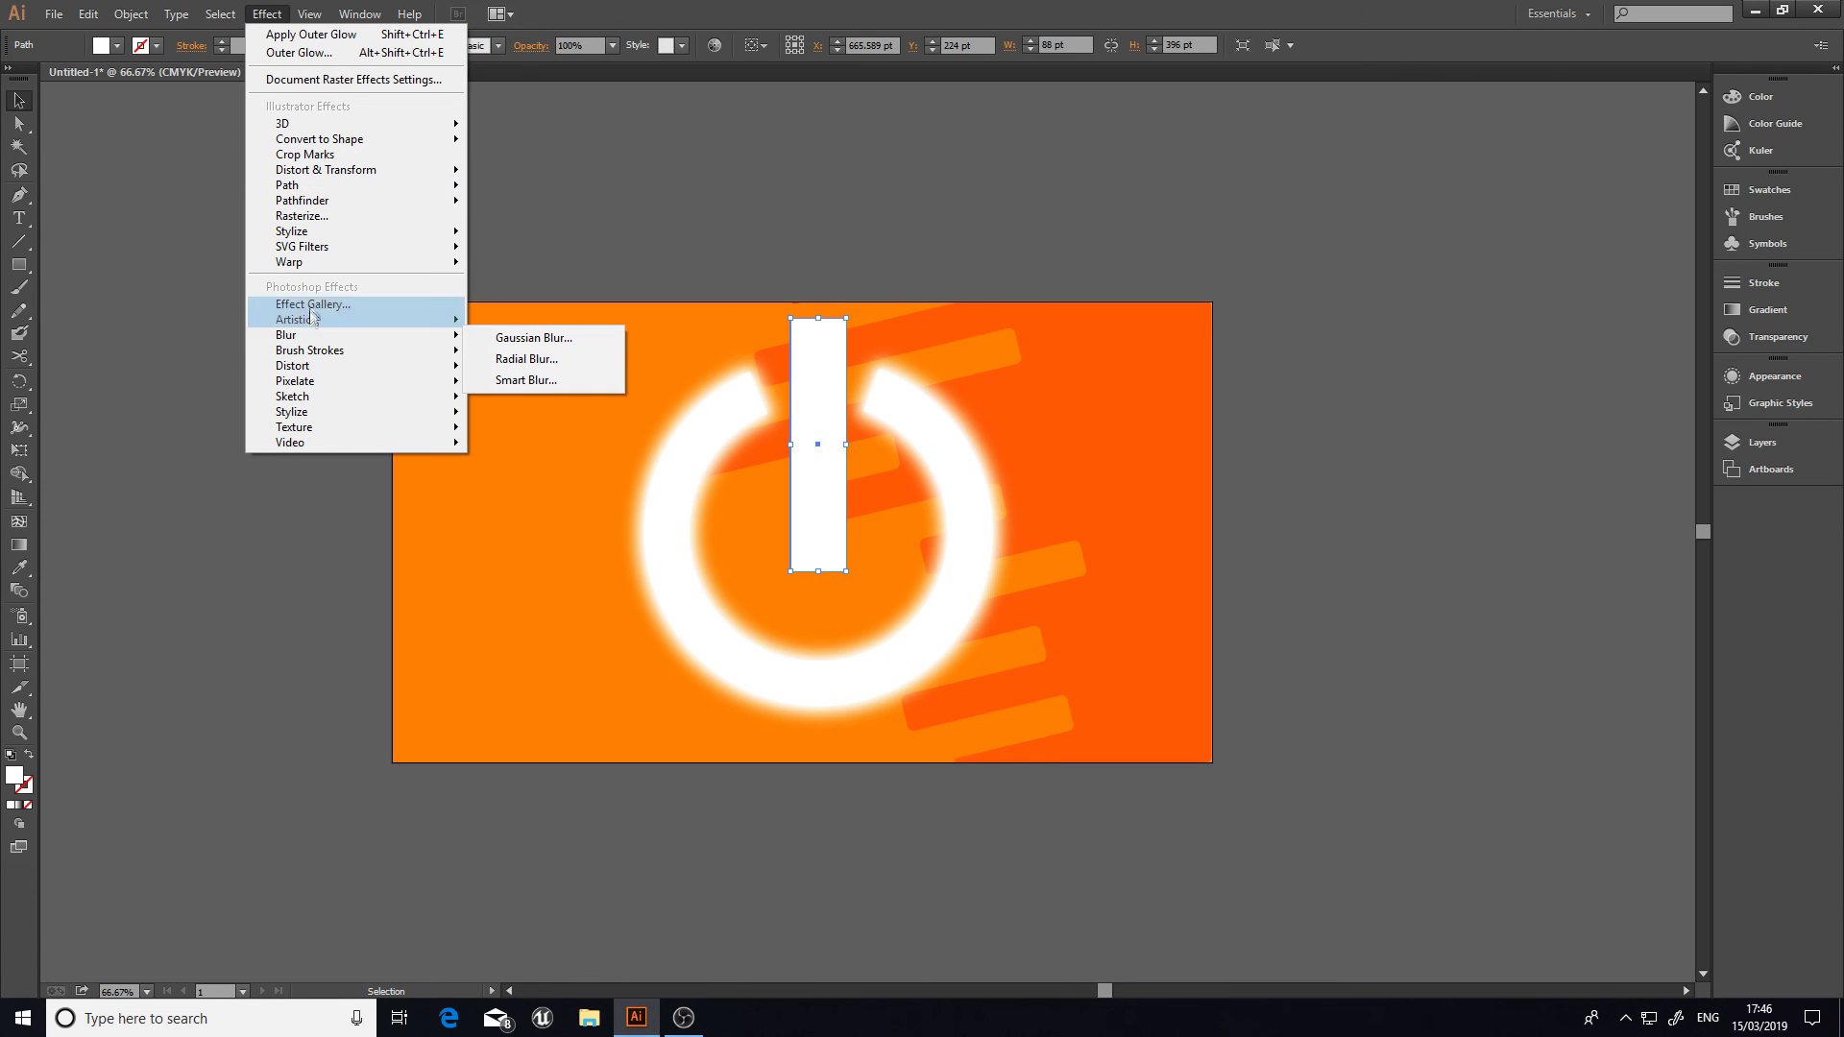
mouse_move(344, 235)
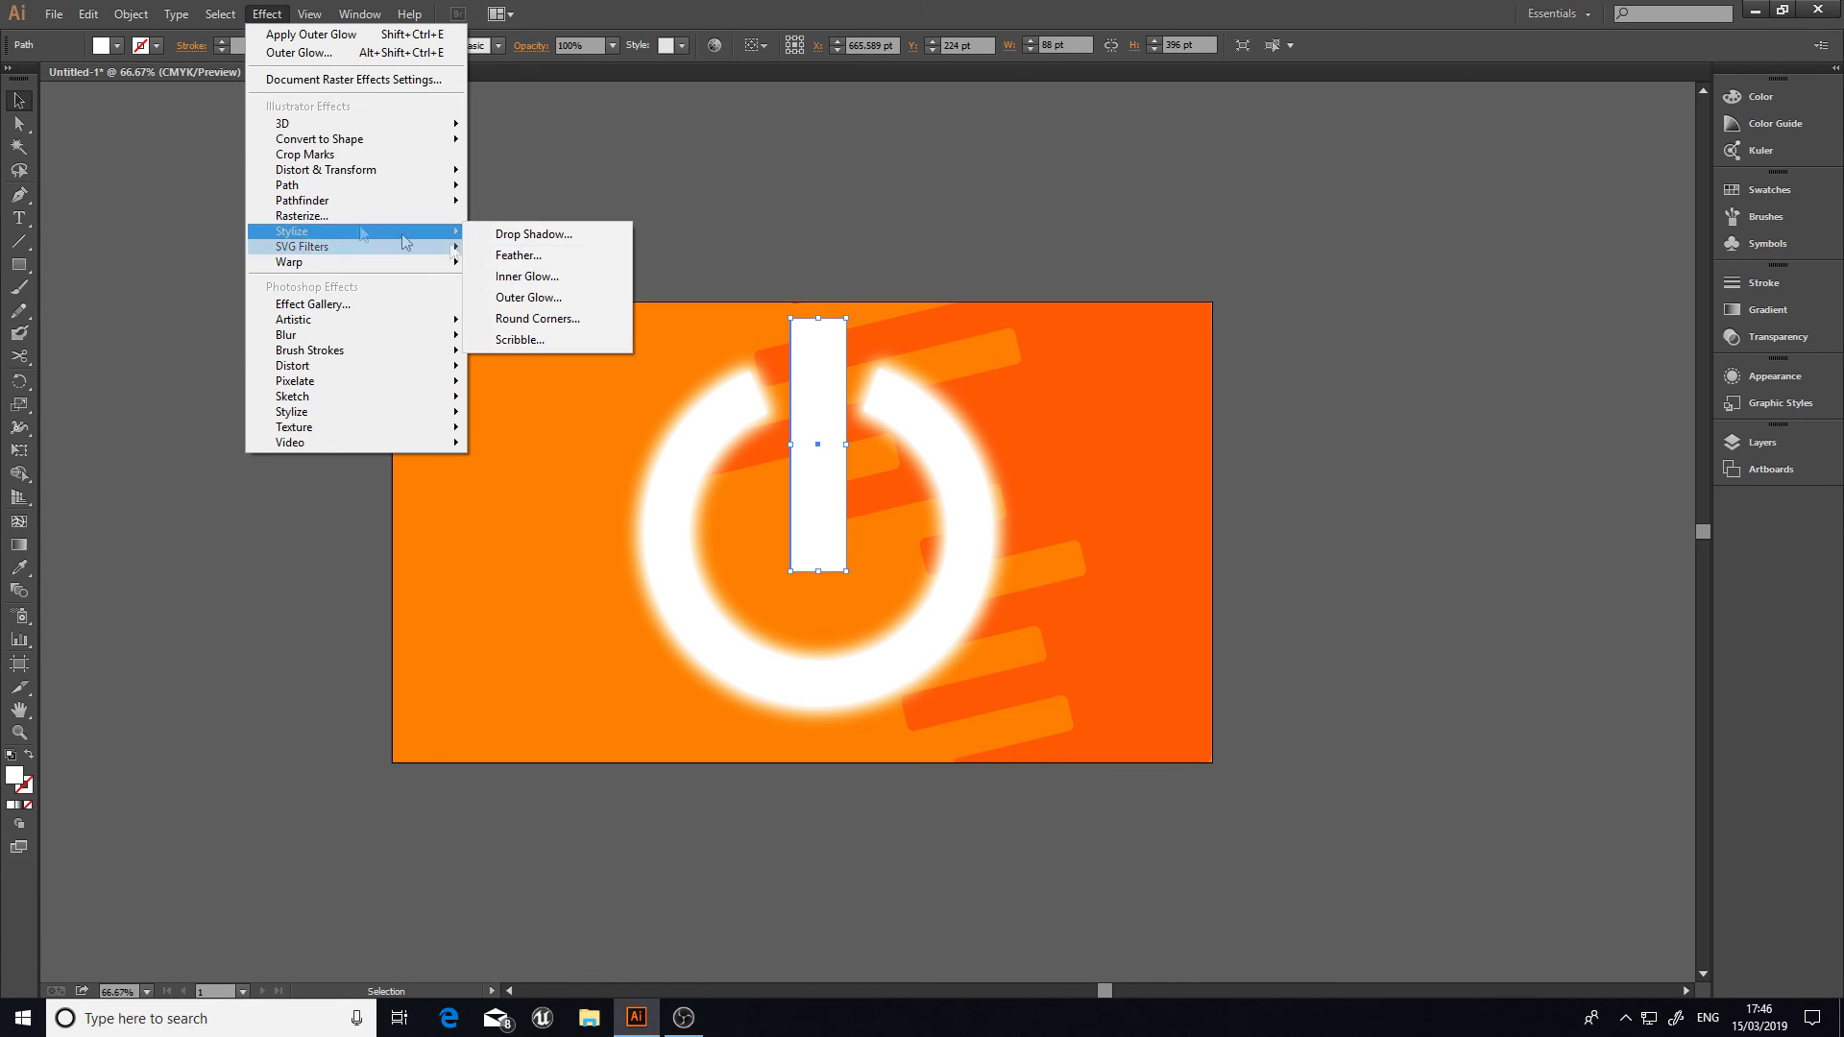
click(529, 297)
click(848, 485)
click(849, 517)
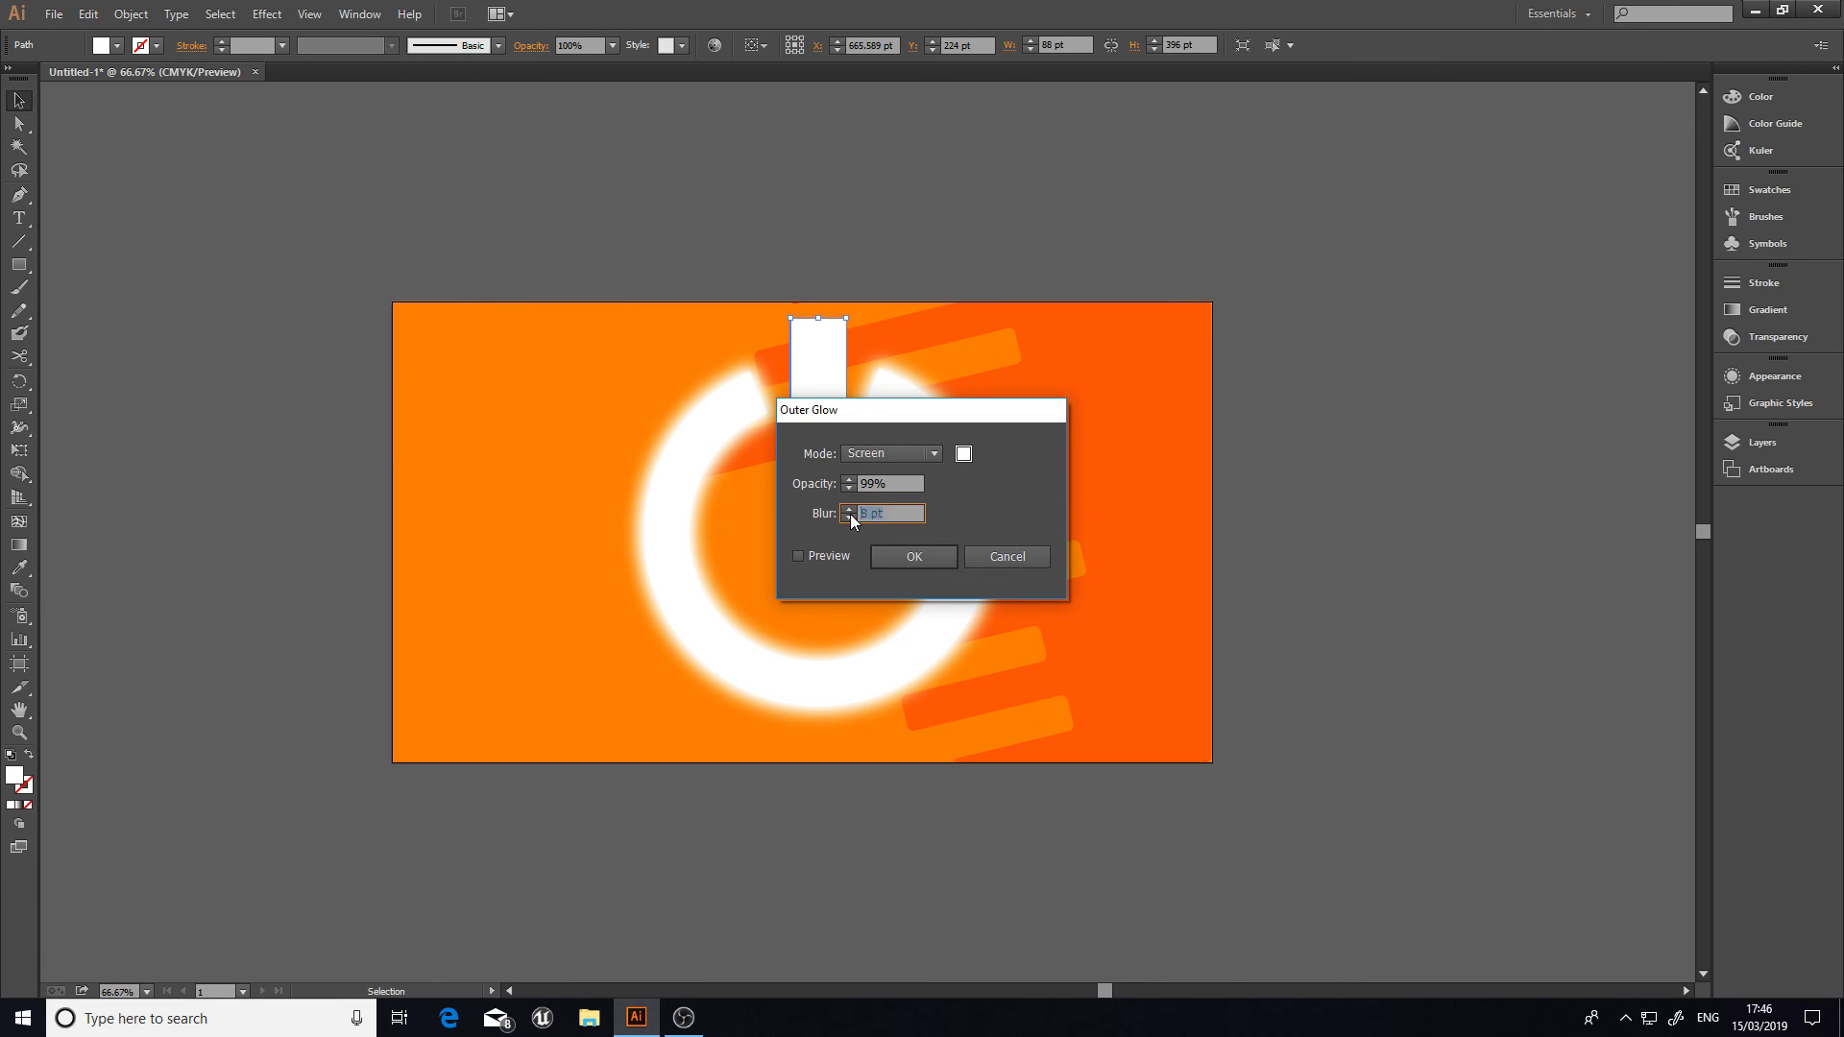
click(912, 558)
click(1250, 449)
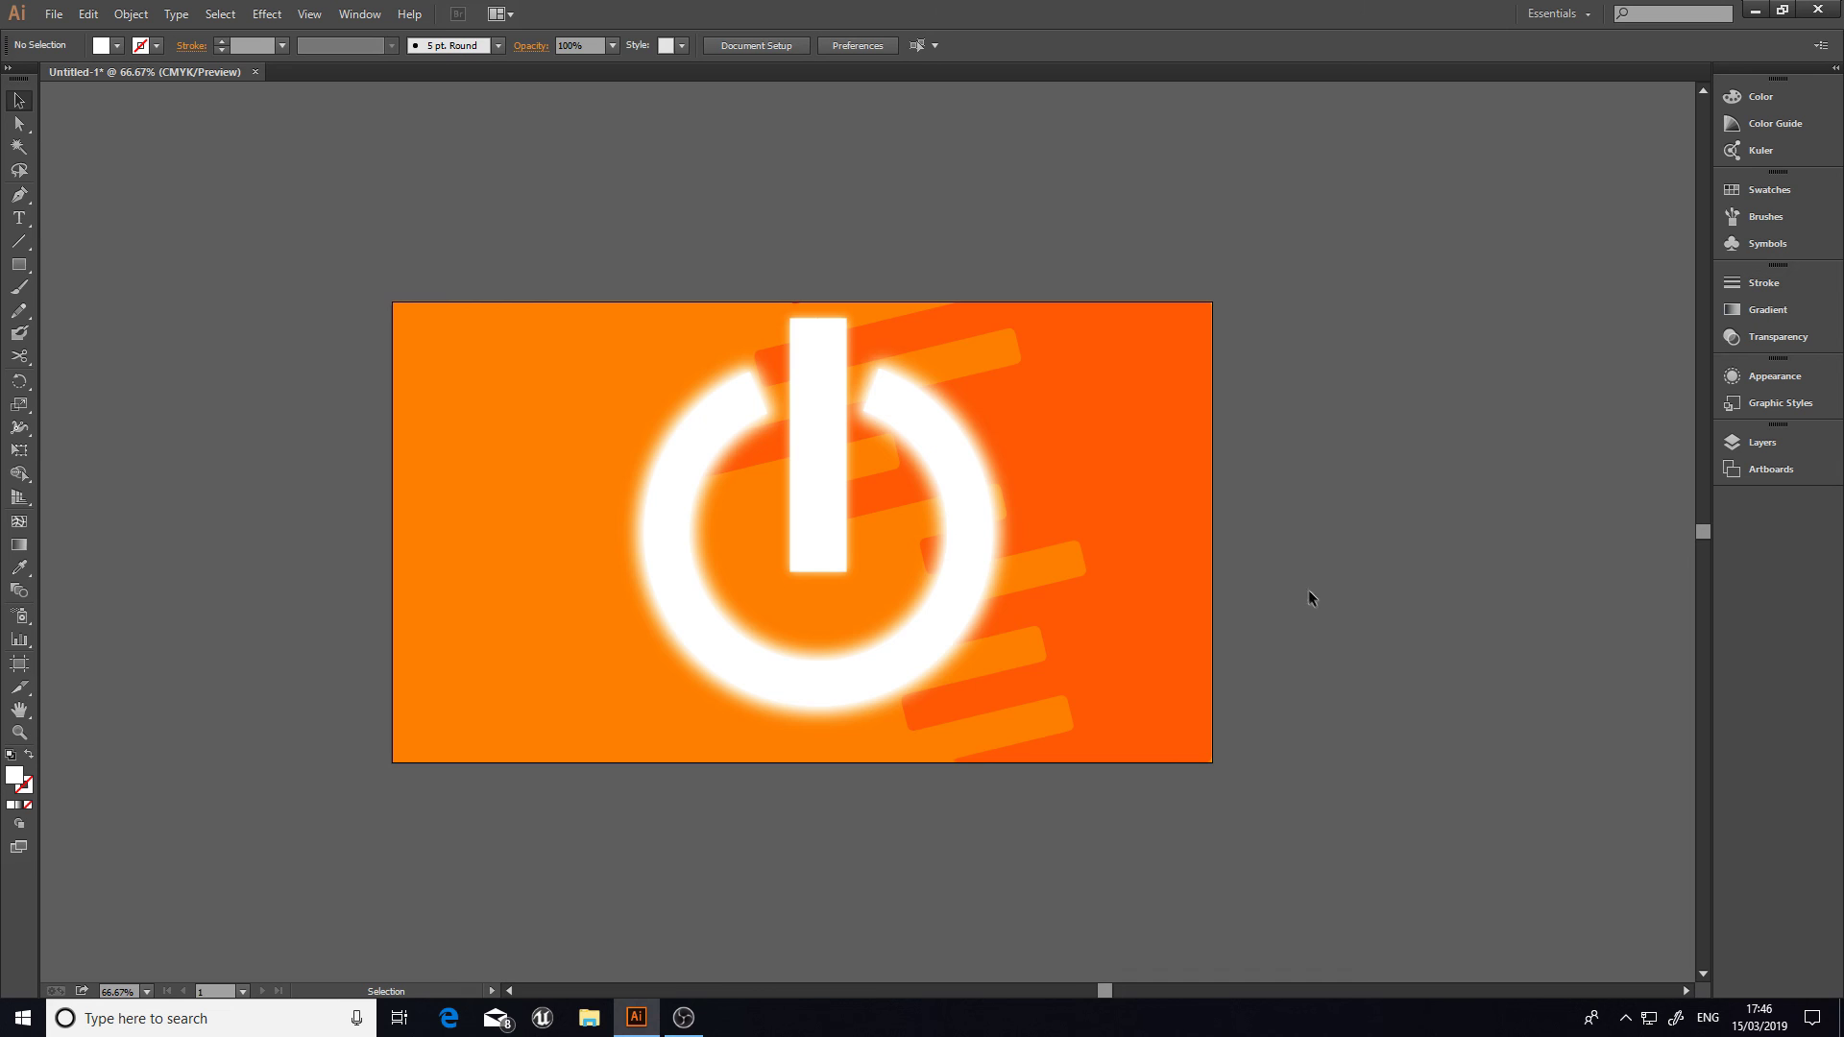
scroll(1153, 555, down, 1)
scroll(1374, 667, up, 1)
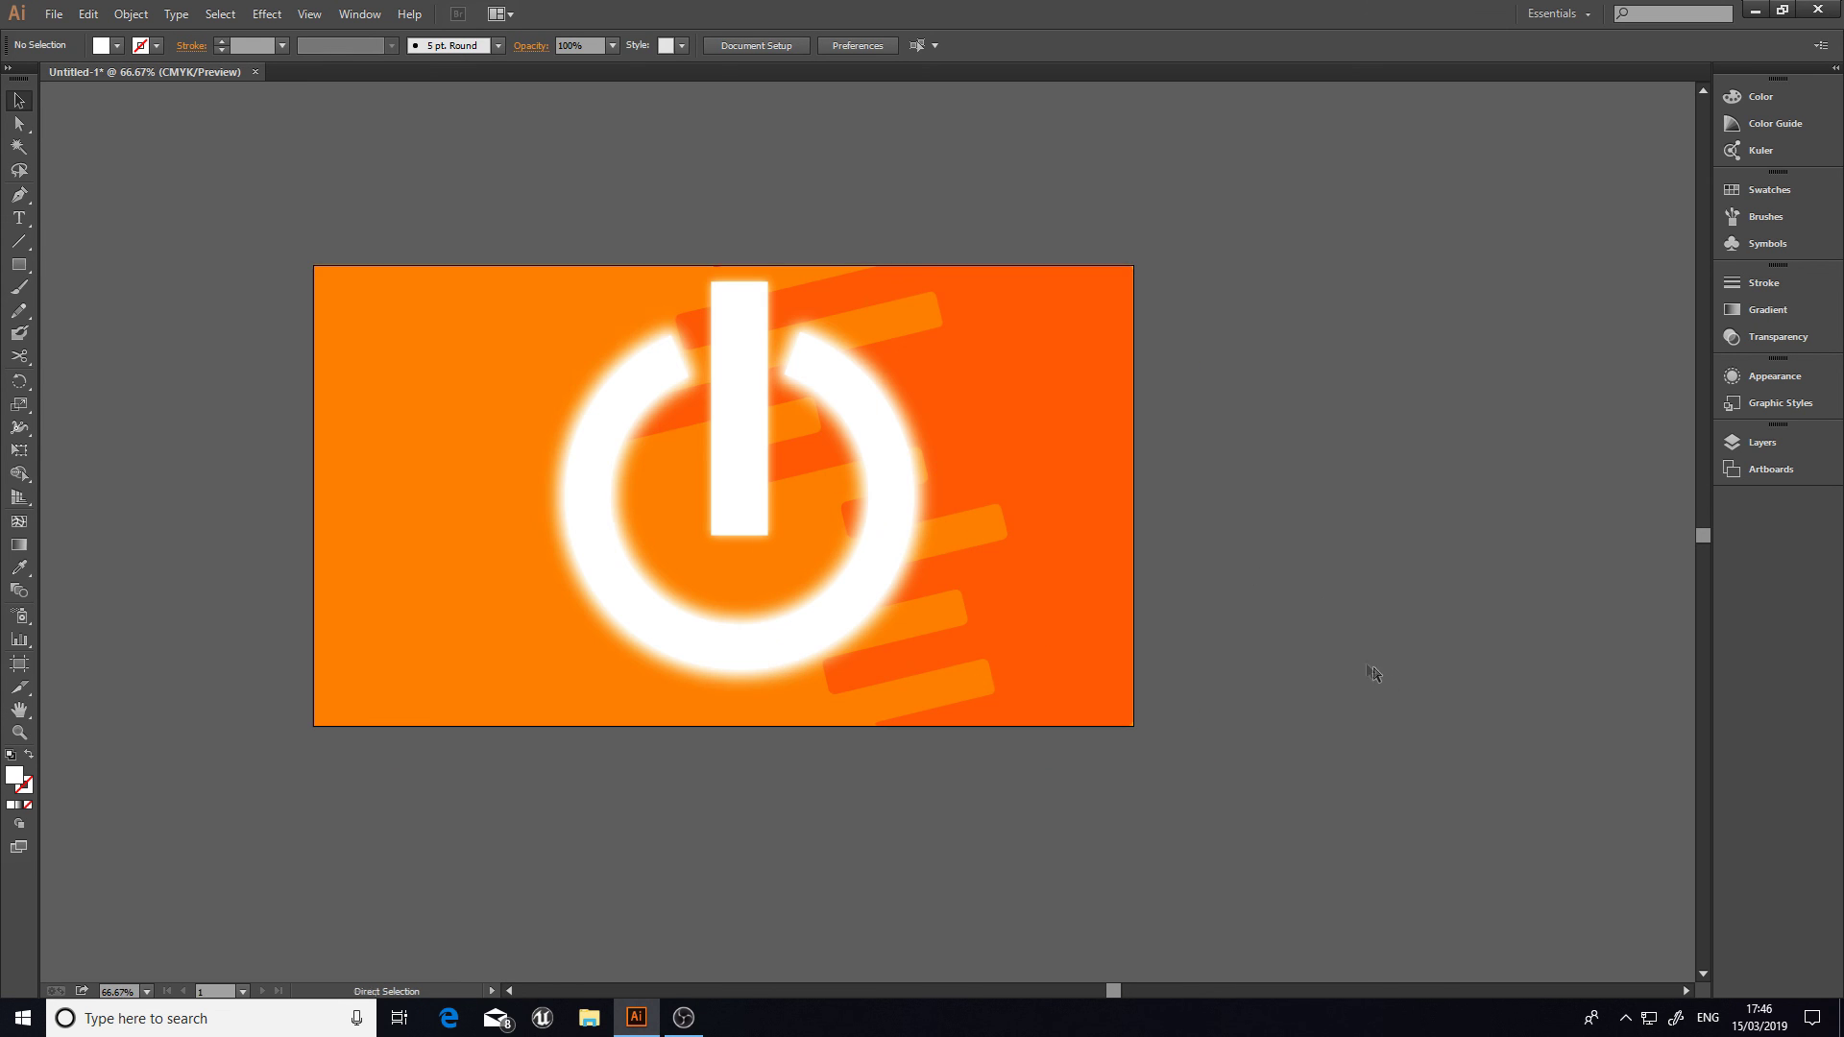